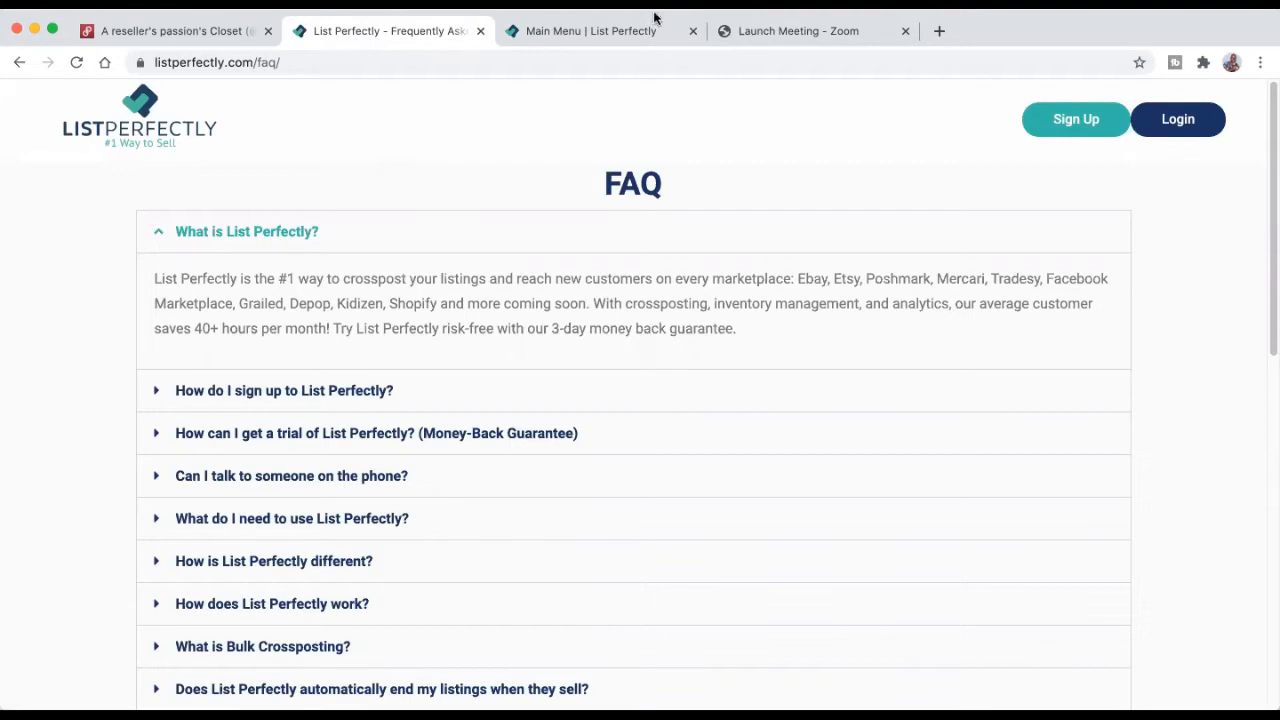
Step: Return from the FAQ to the List Perfectly home page, and check the My Products inventory before going back to the main menu
left_click(20, 62)
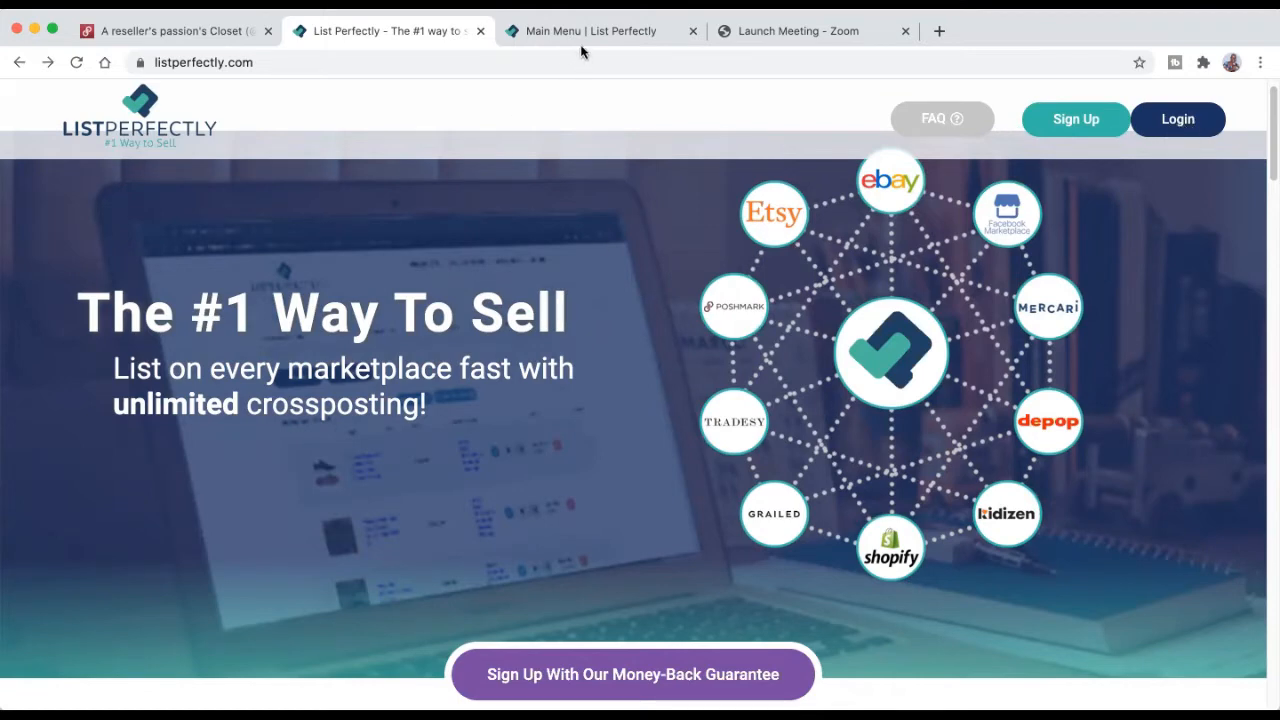
left_click(603, 33)
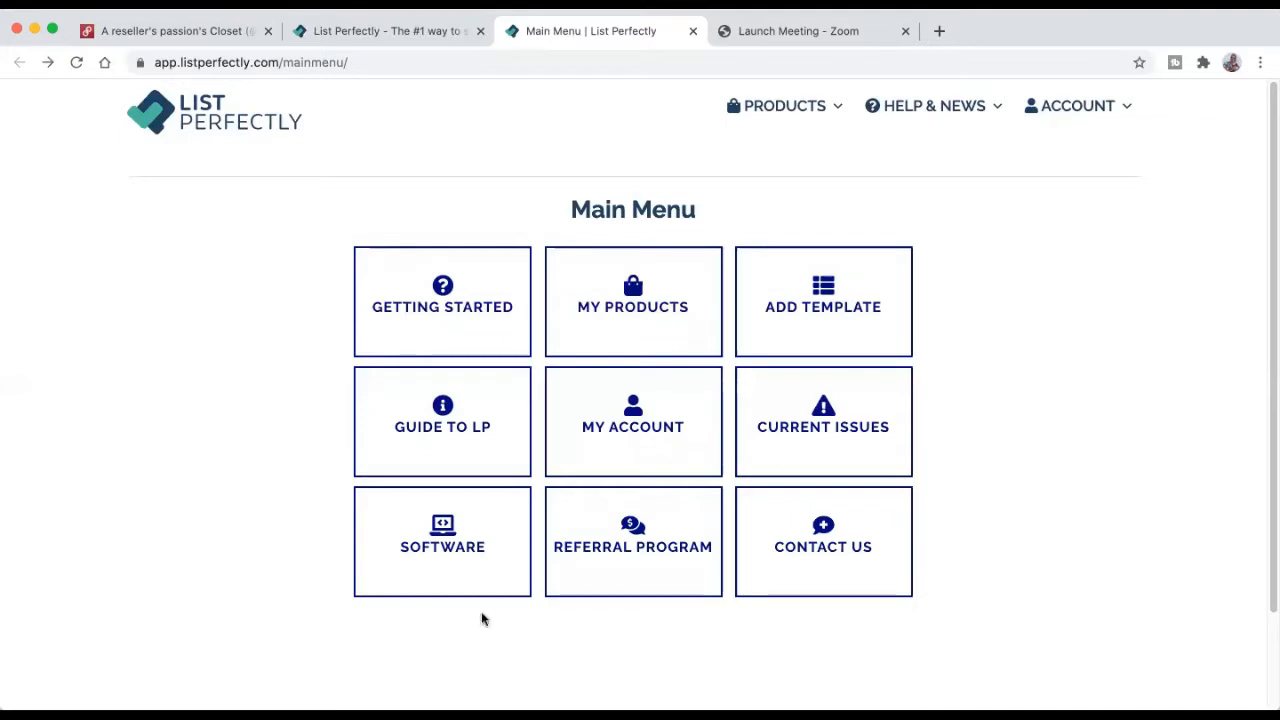
left_click(613, 316)
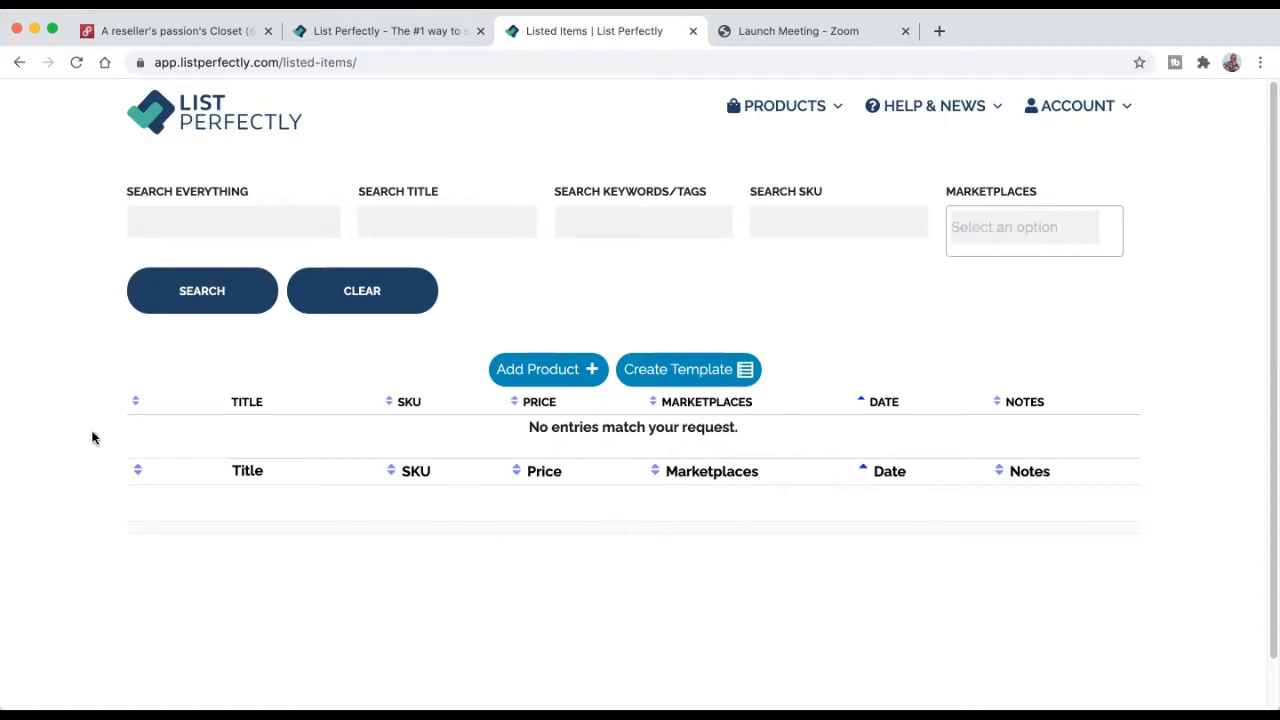
left_click(22, 64)
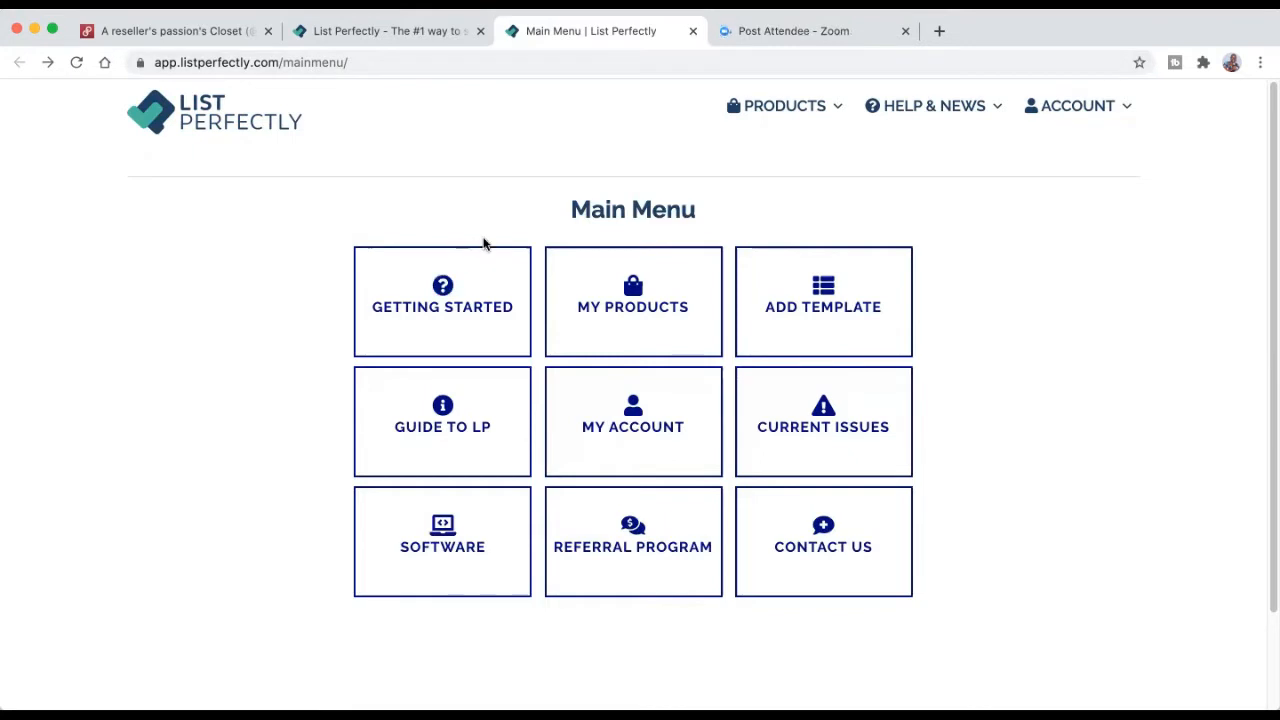
Step: Switch to the Poshmark closet and look over its profile header, item listings and List Perfectly crosspost markers
mouse_move(785, 106)
left_click(204, 28)
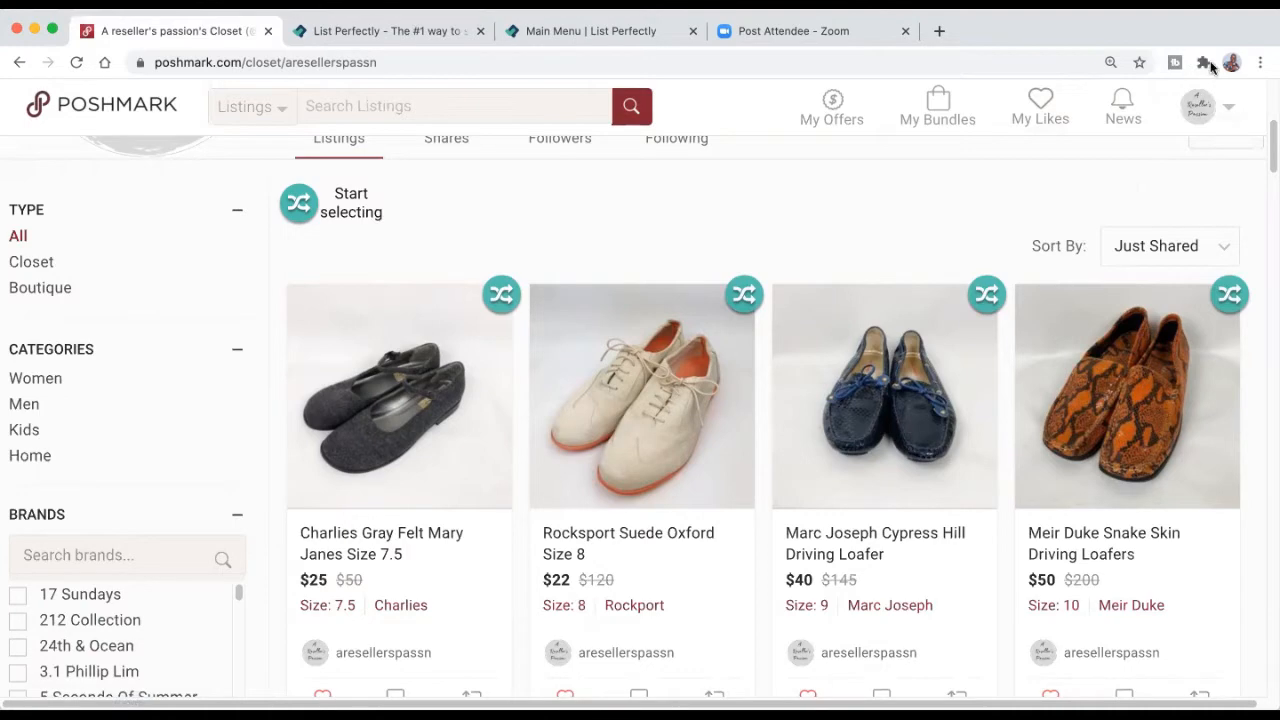
left_click(1259, 63)
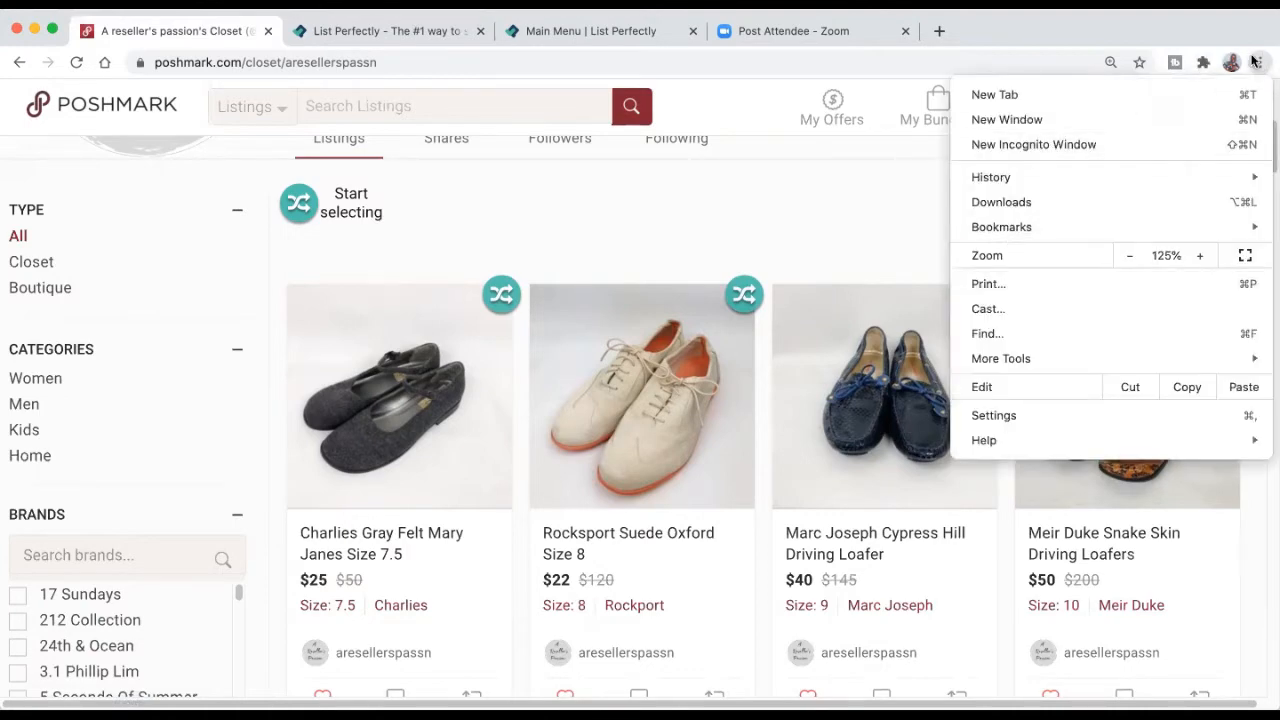
left_click(1259, 63)
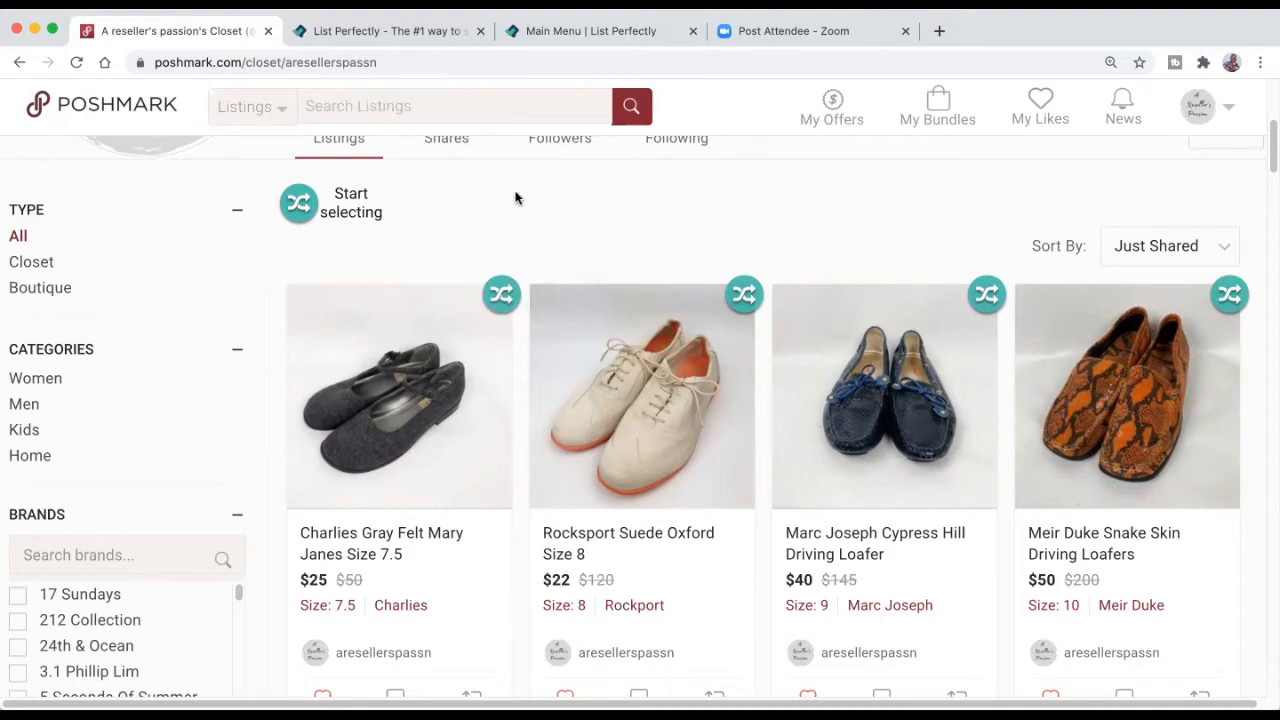
scroll(515, 340, "down", 4)
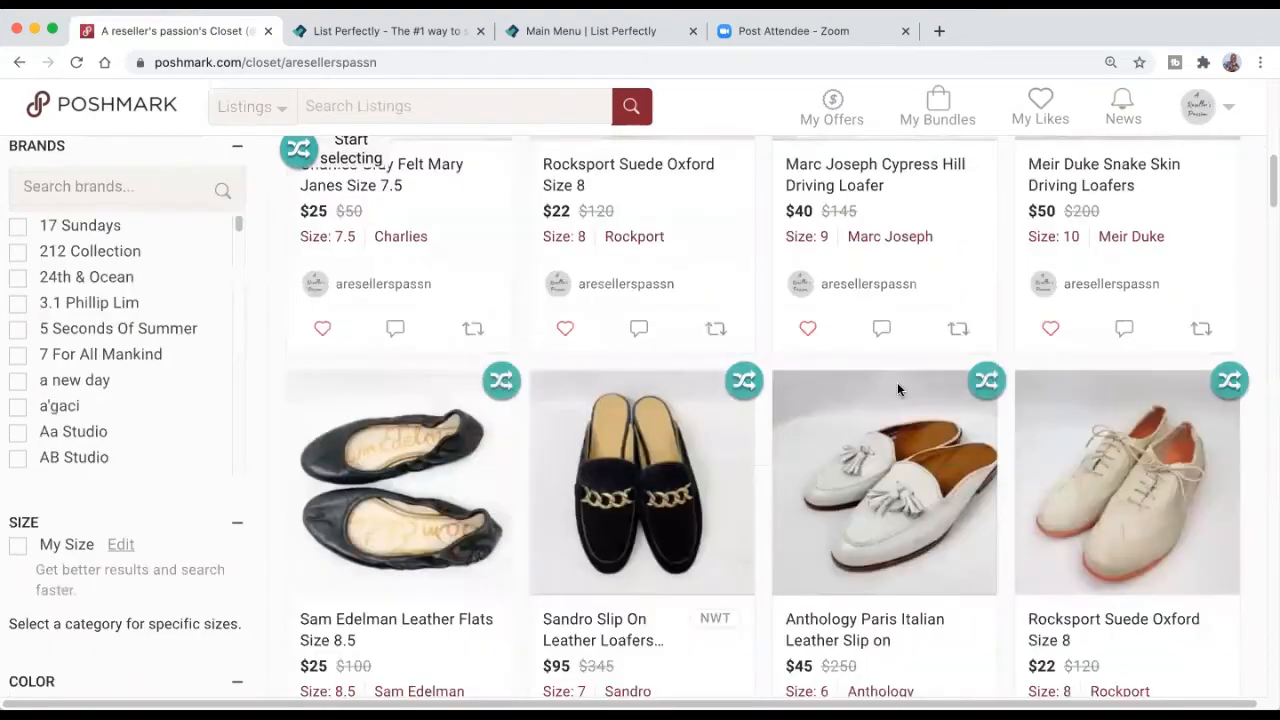
scroll(458, 341, "up", 5)
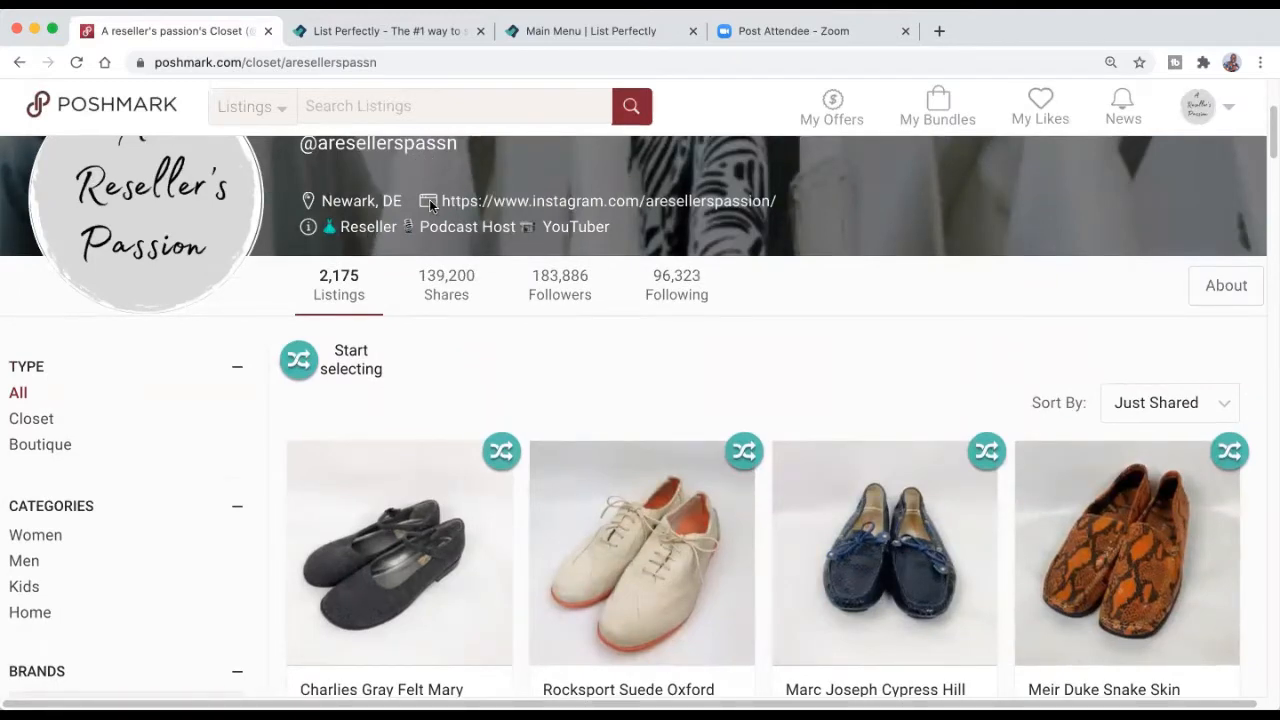
scroll(421, 187, "down", 3)
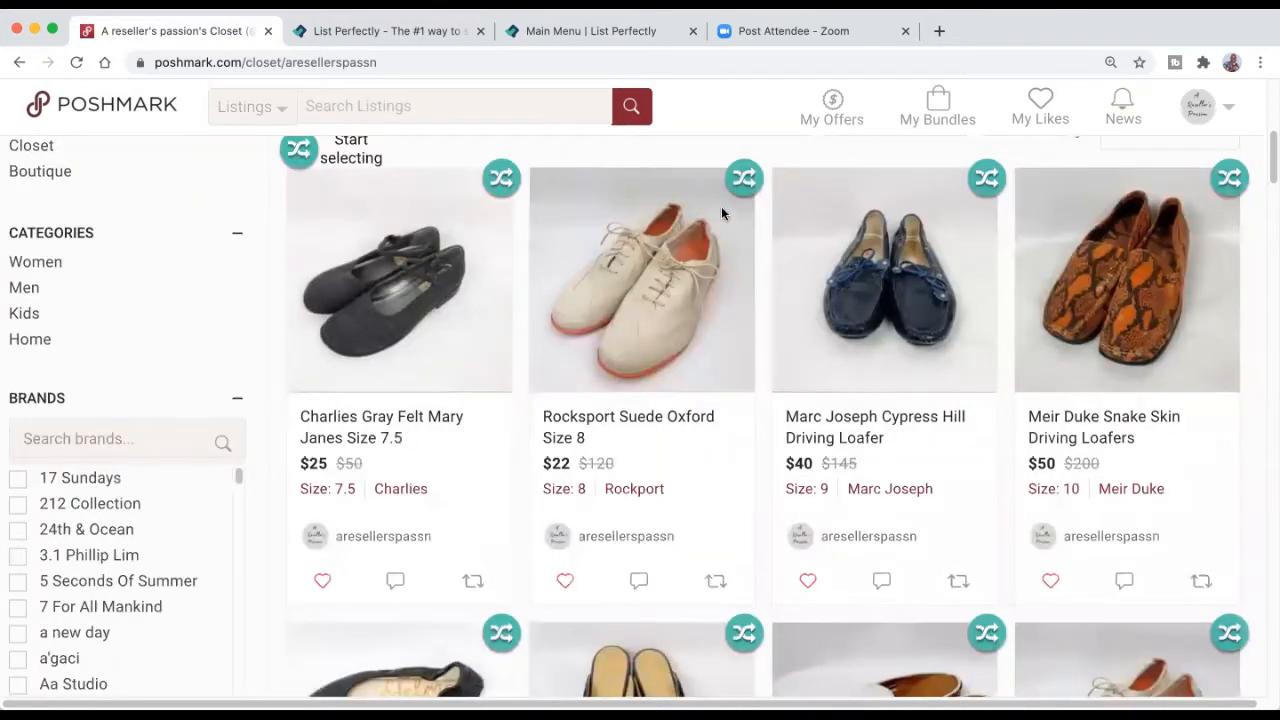
scroll(560, 215, "up", 5)
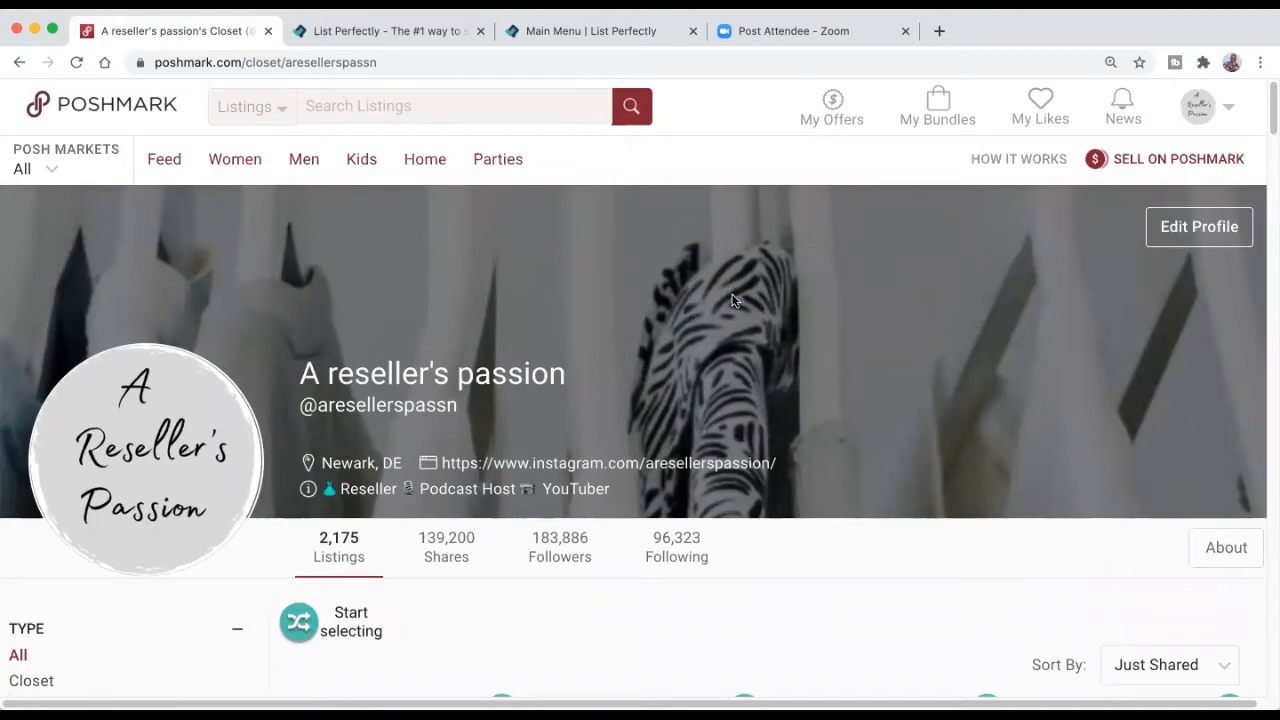
scroll(740, 292, "down", 1)
scroll(740, 292, "down", 7)
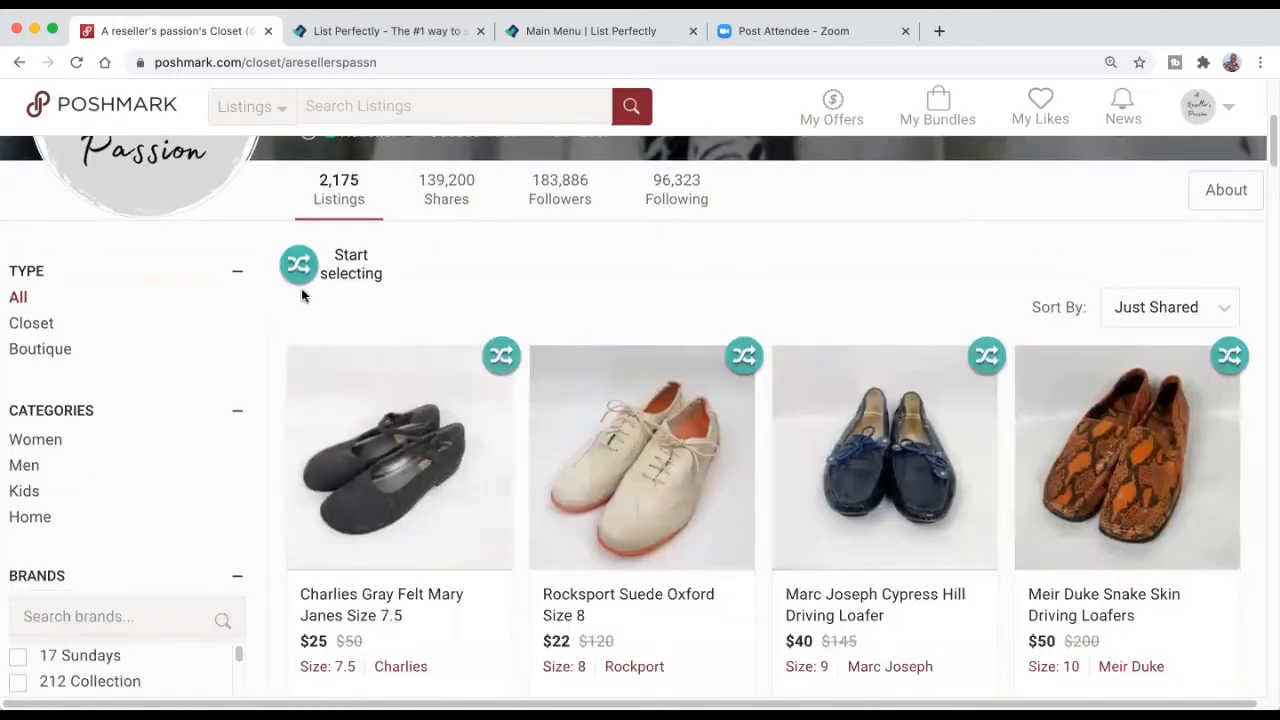
Step: Turn List Perfectly's multi-item selection mode on and off in the closet, and look over the listings' individual markers
left_click(298, 270)
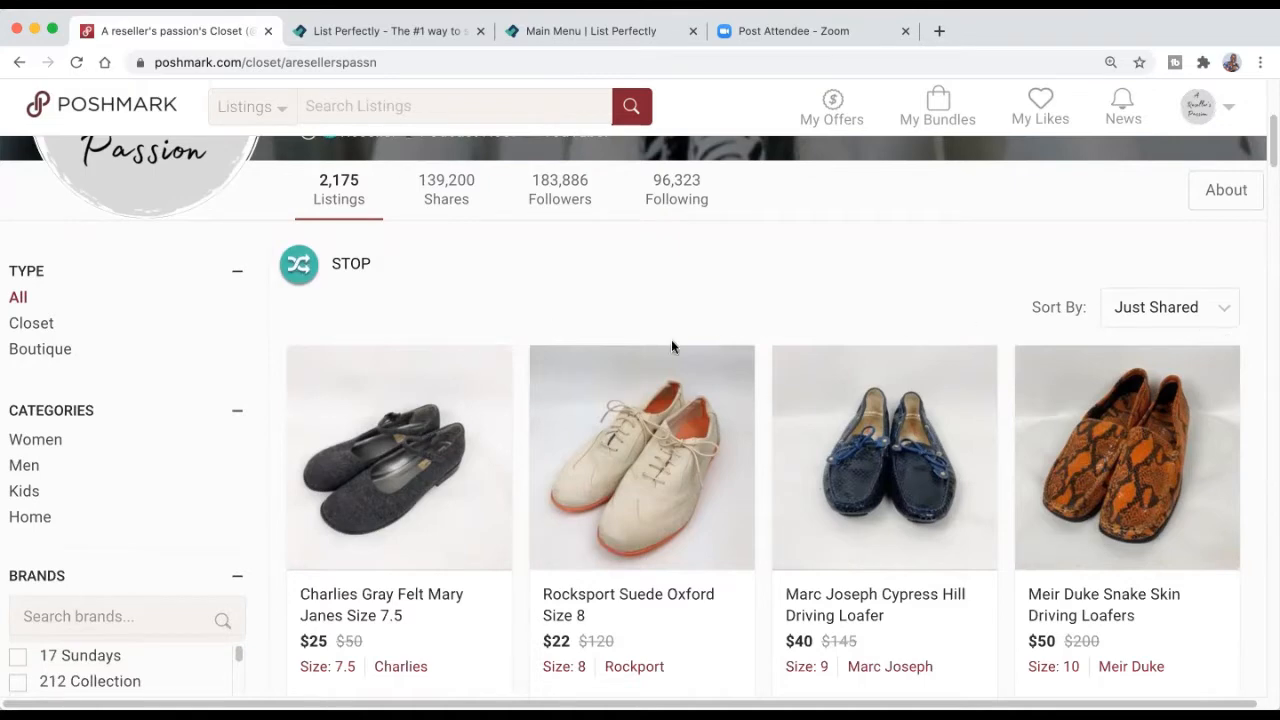
left_click(312, 272)
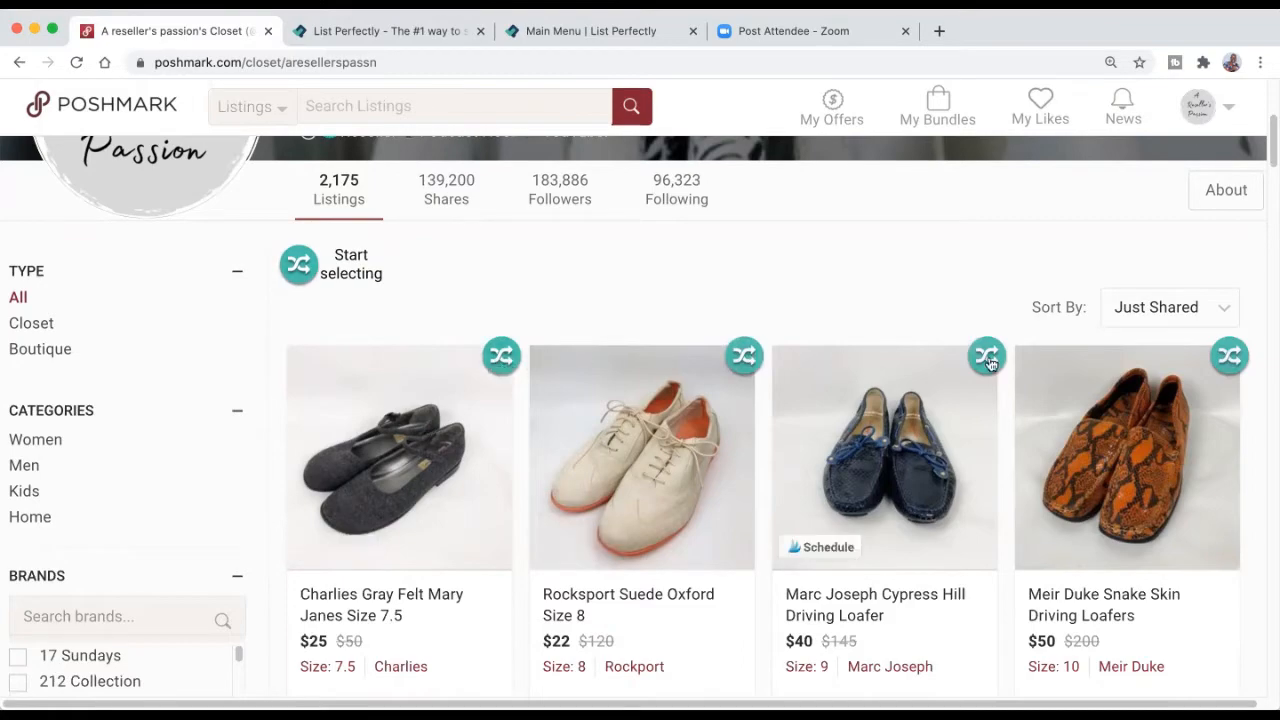
scroll(988, 362, "down", 5)
scroll(975, 357, "up", 4)
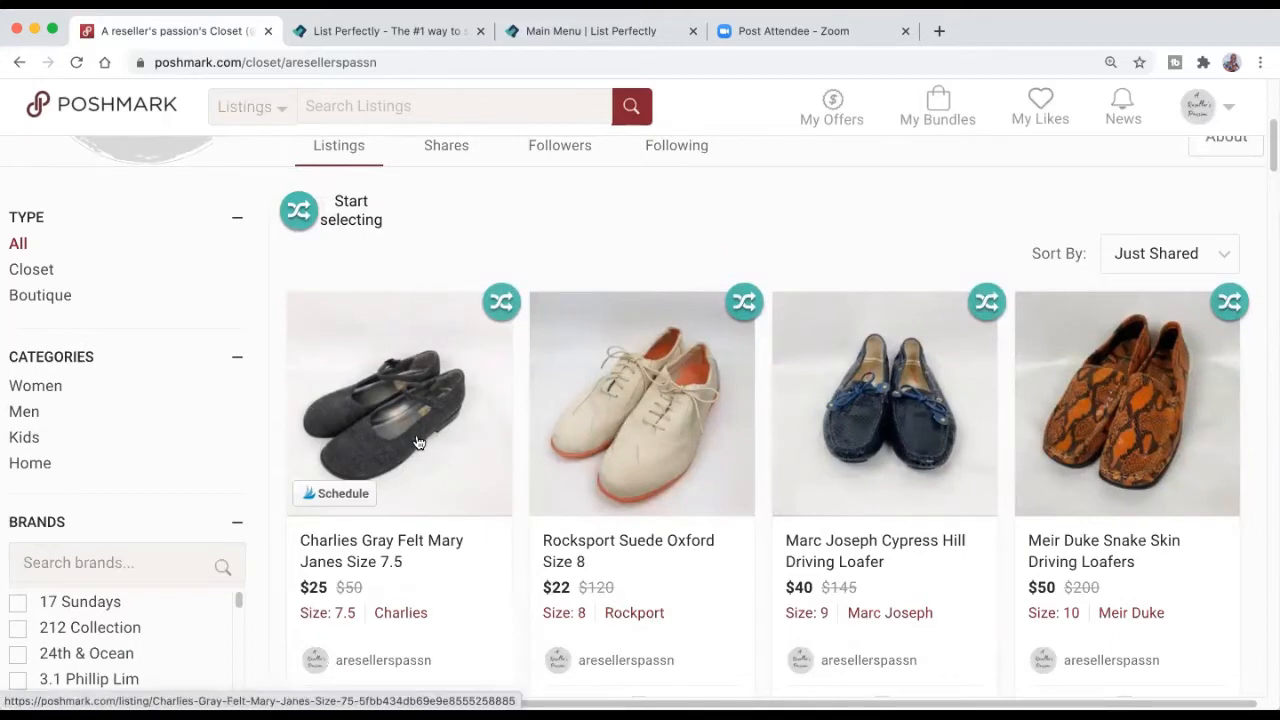
Step: Close both List Perfectly tabs and preview the marketplace copy options for the Charlies Gray Felt Mary Janes listing
left_click(480, 33)
left_click(480, 33)
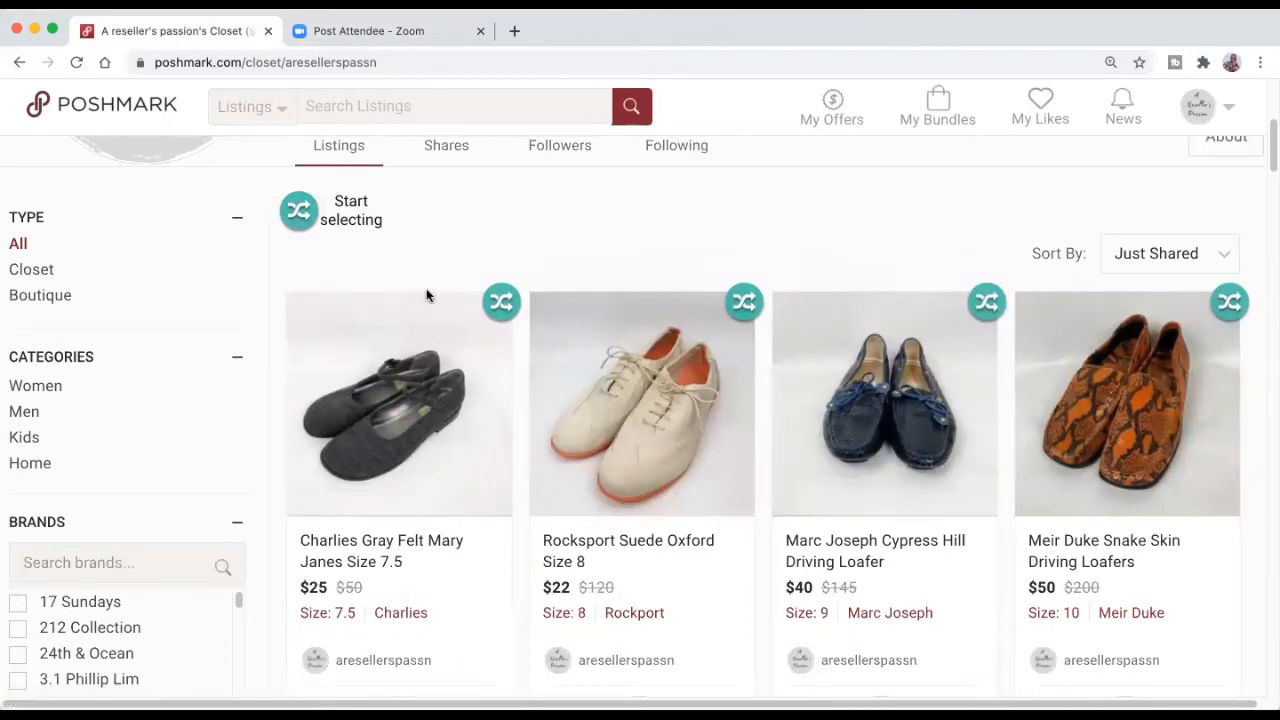
left_click(502, 310)
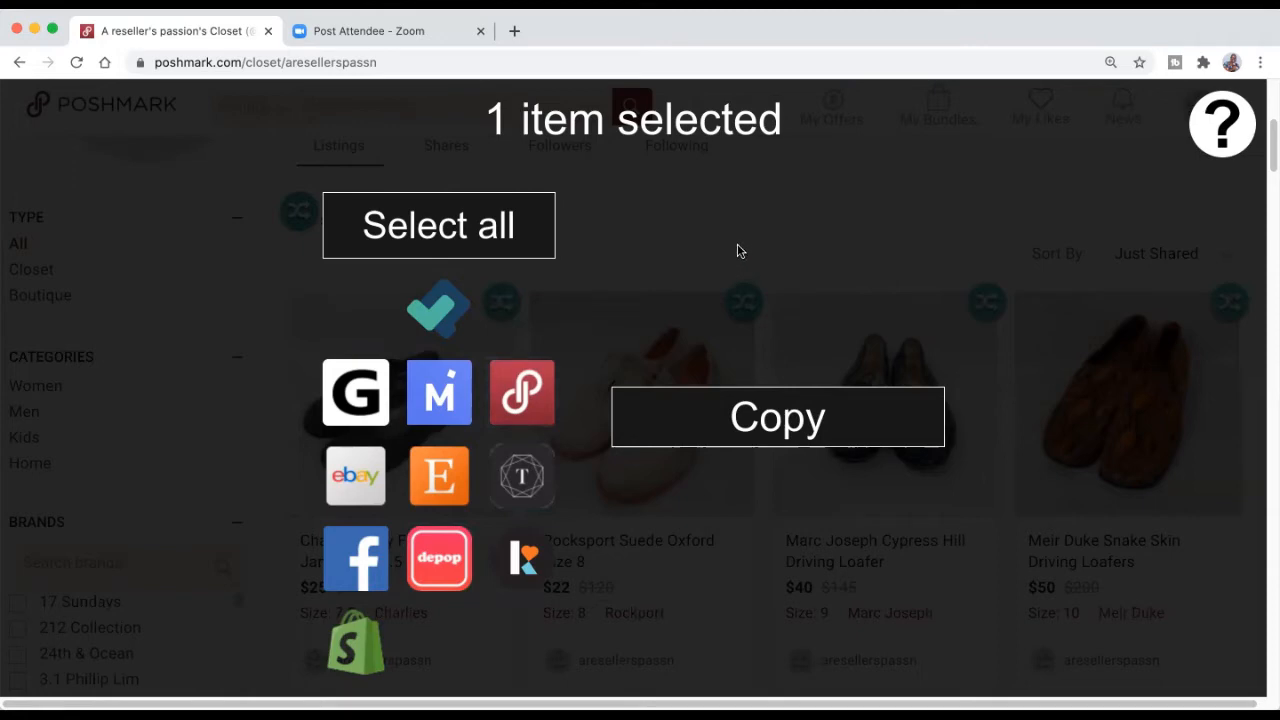
left_click(678, 237)
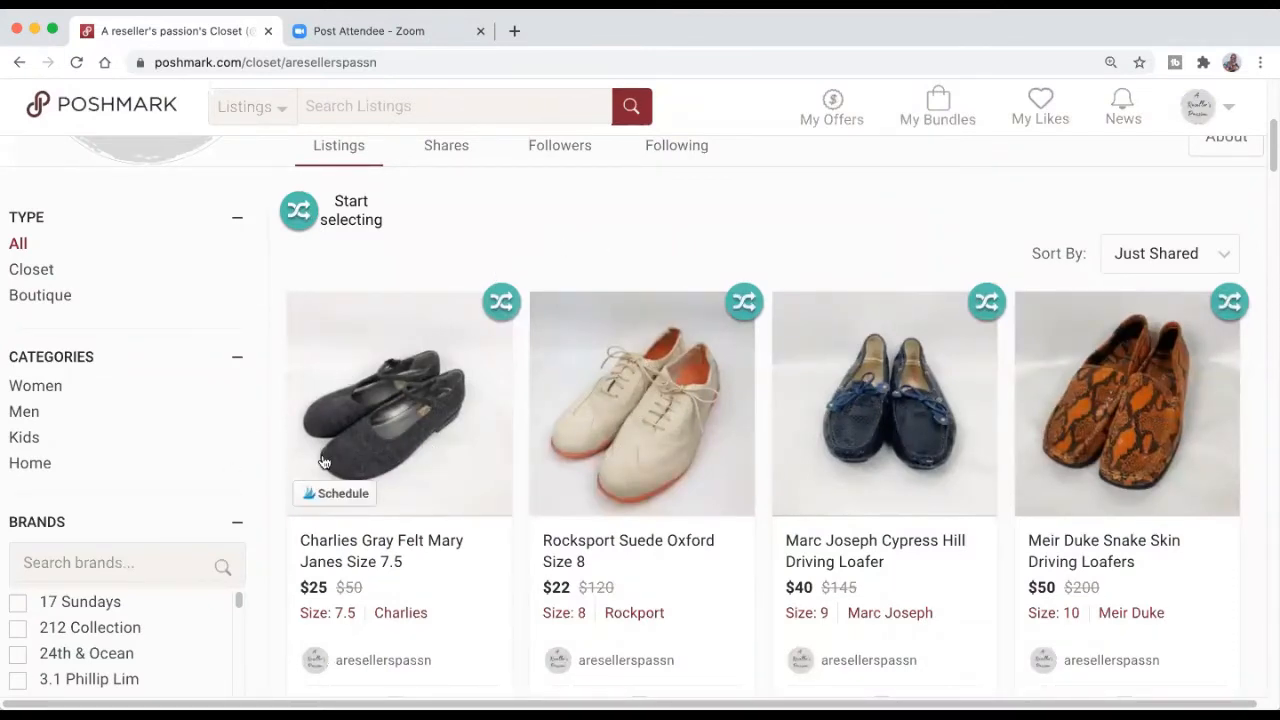
Step: Copy the Charlies Gray Felt Mary Janes Size 7.5 listing from Poshmark to Mercari and eBay with List Perfectly
left_click(505, 309)
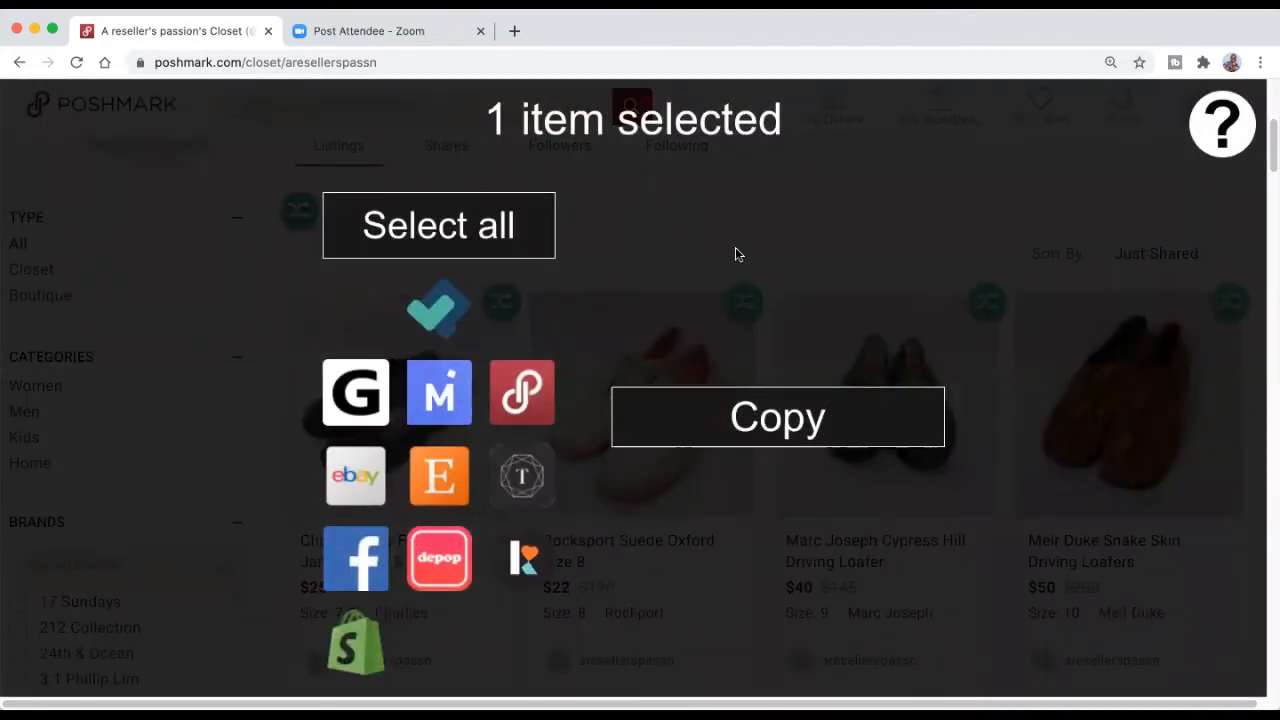
left_click(440, 400)
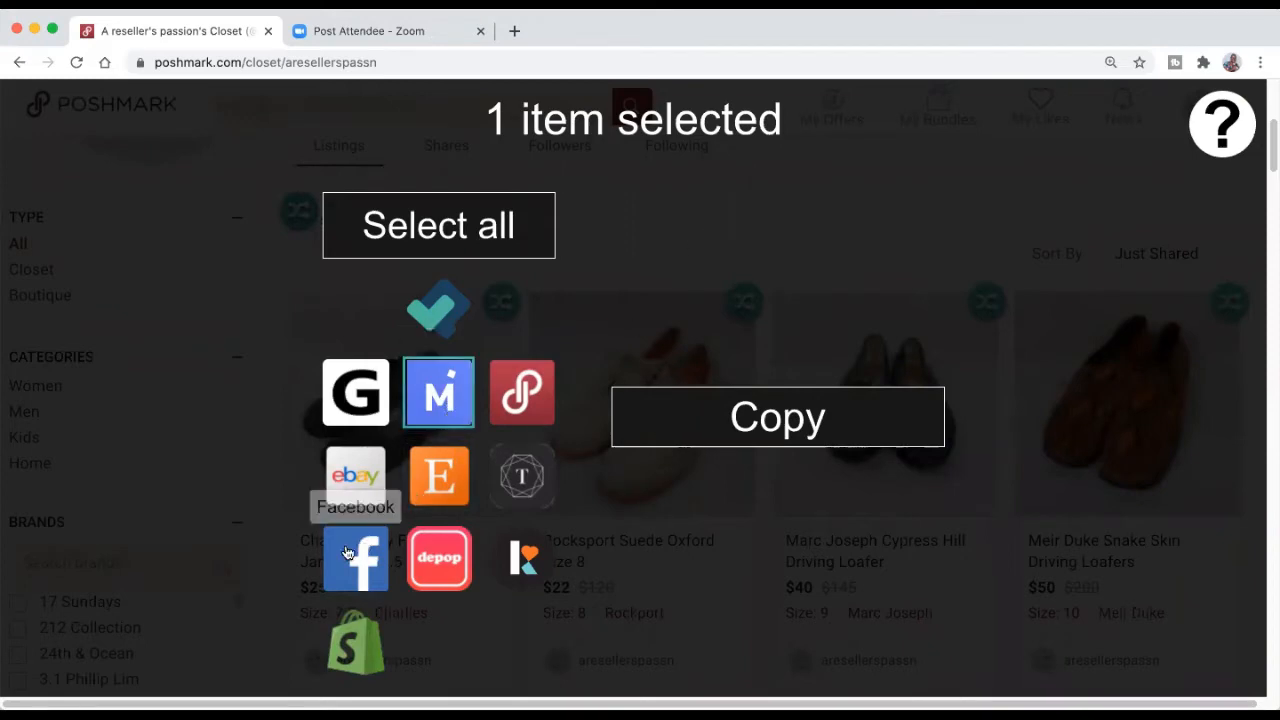
left_click(352, 503)
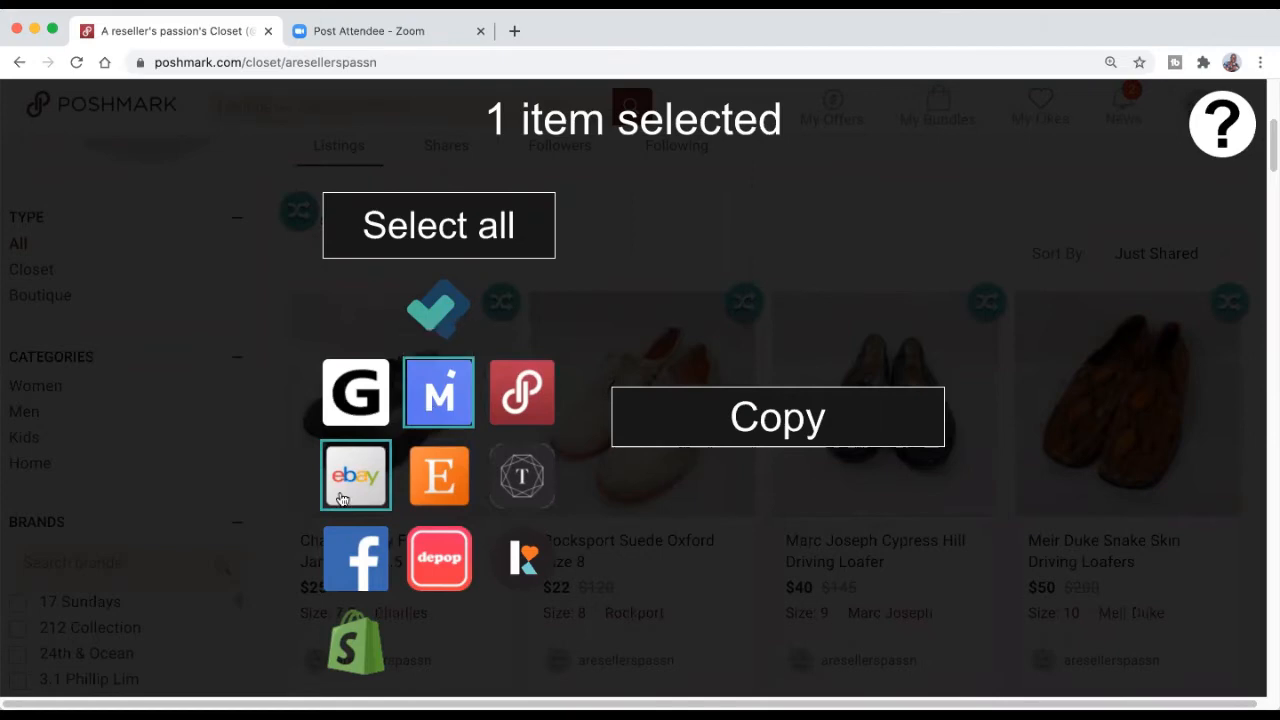
left_click(726, 433)
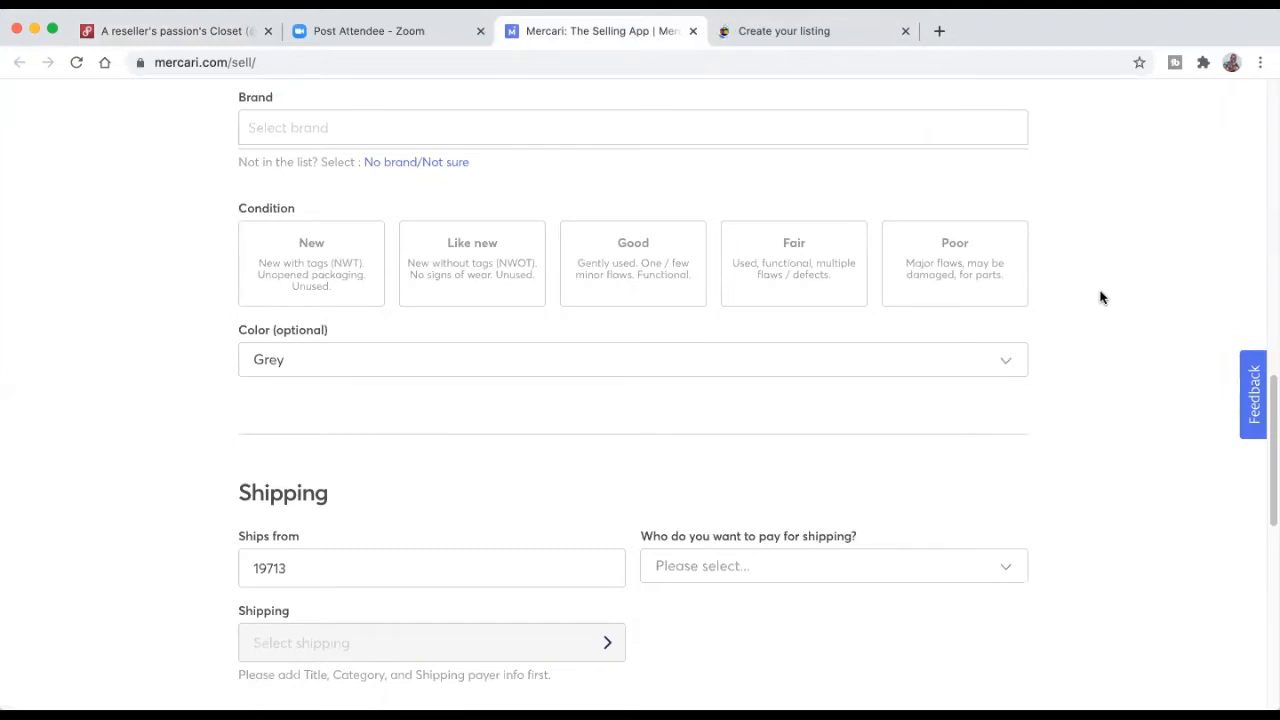
Step: Examine the copied Mercari listing form, covering its photos, title, description, category, brand, condition, color, shipping and pricing fields
scroll(1101, 307, "up", 10)
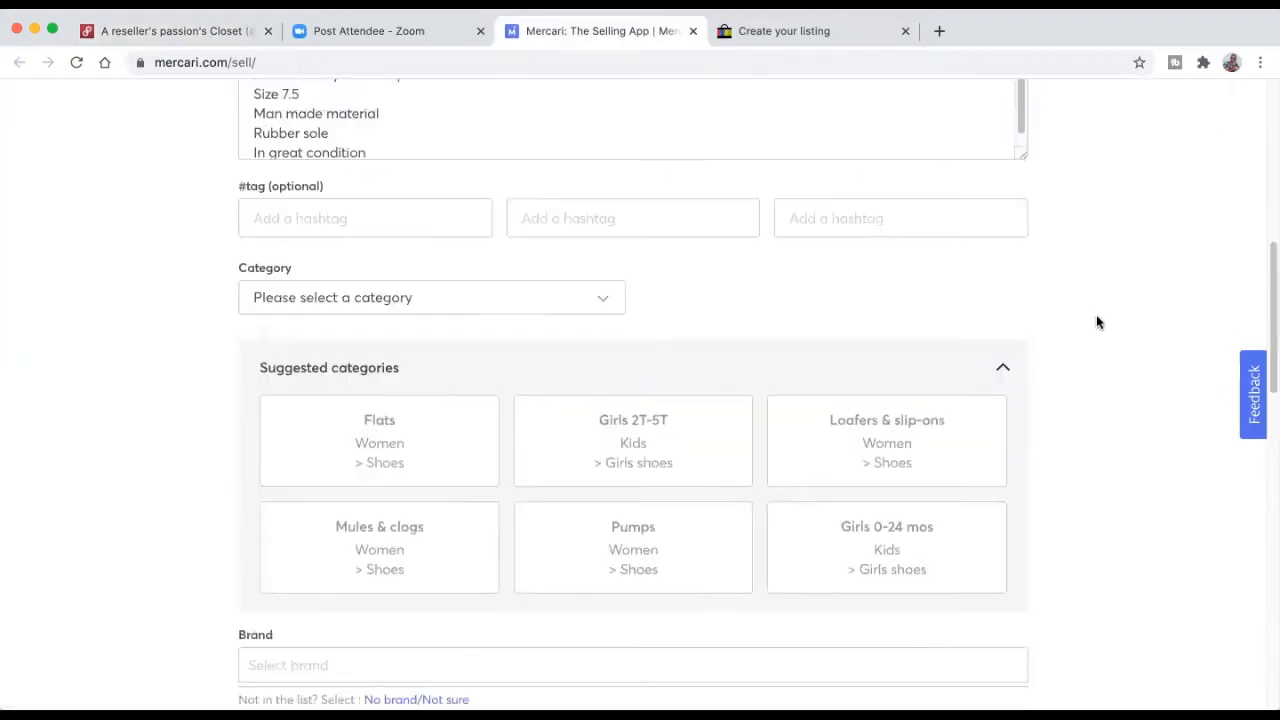
scroll(1096, 320, "up", 5)
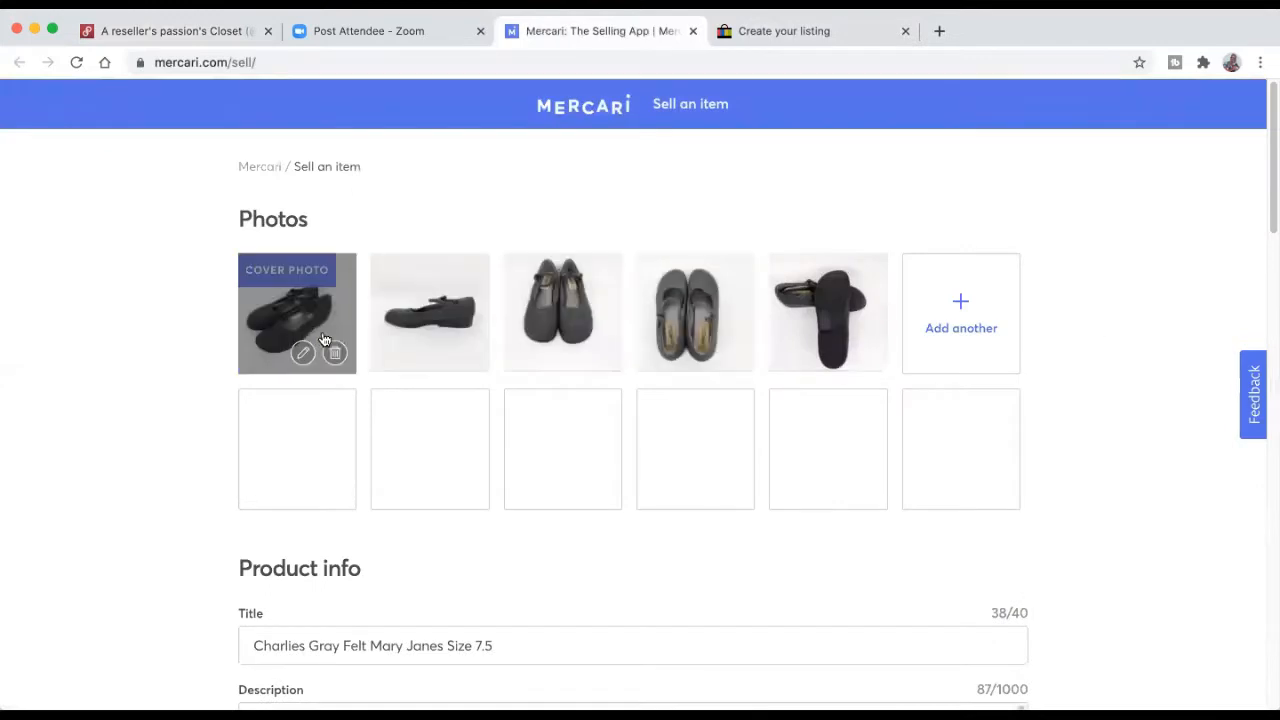
scroll(1060, 329, "down", 5)
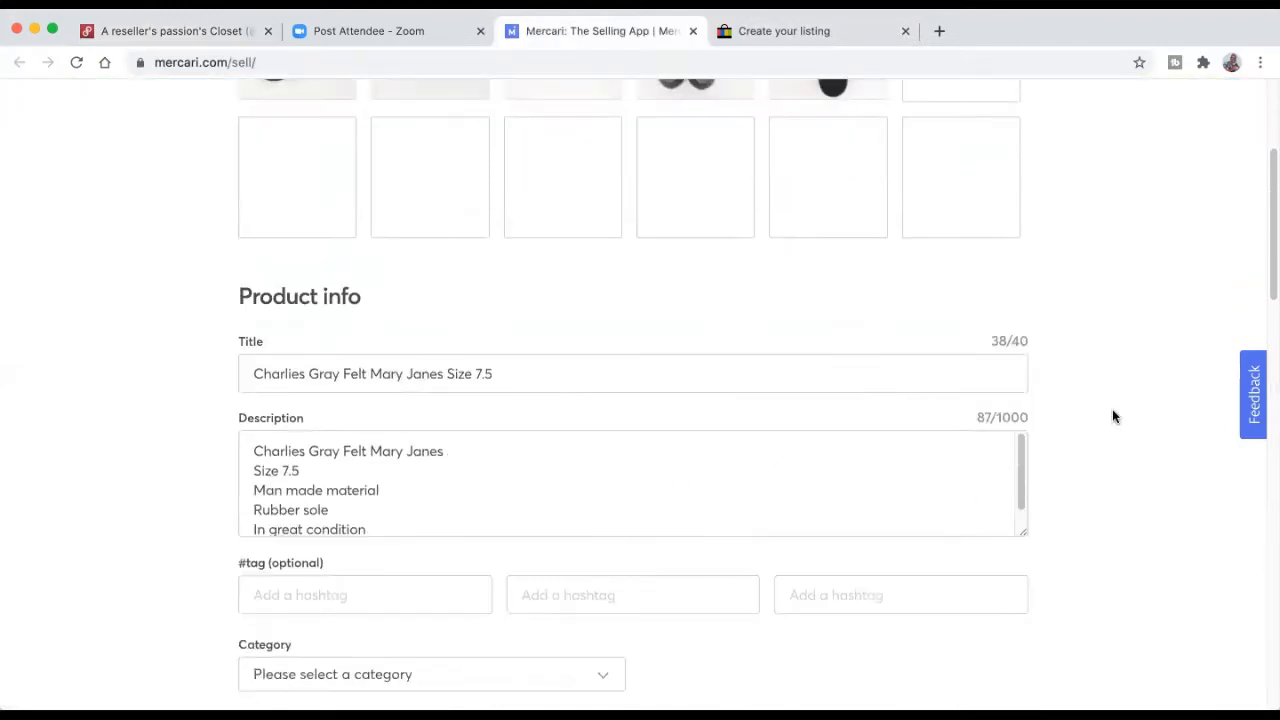
scroll(1105, 420, "down", 3)
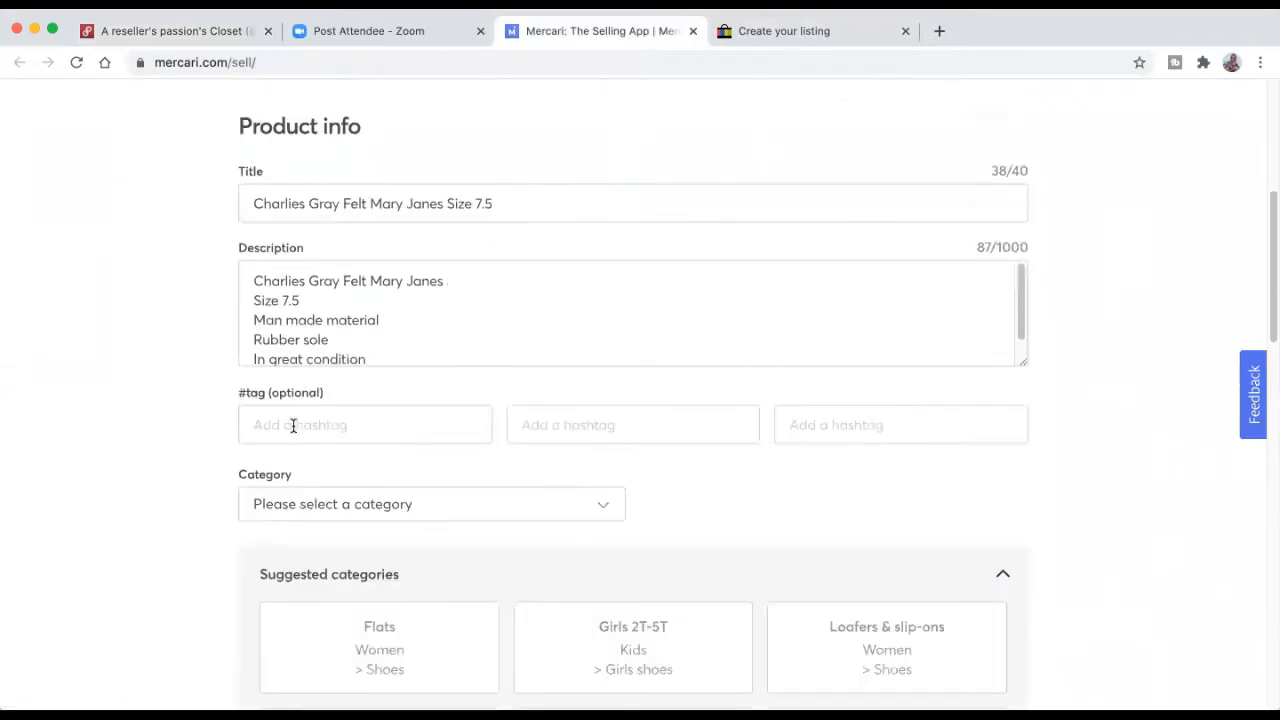
scroll(1040, 428, "down", 2)
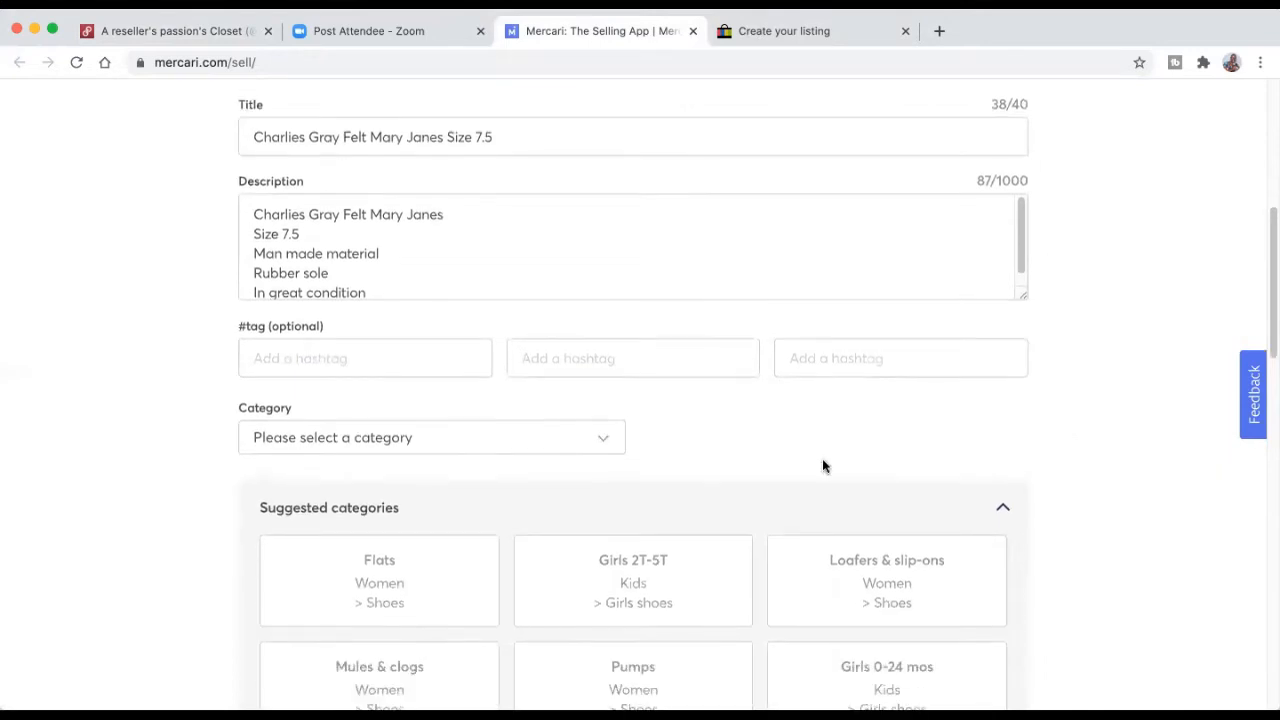
scroll(500, 470, "down", 1)
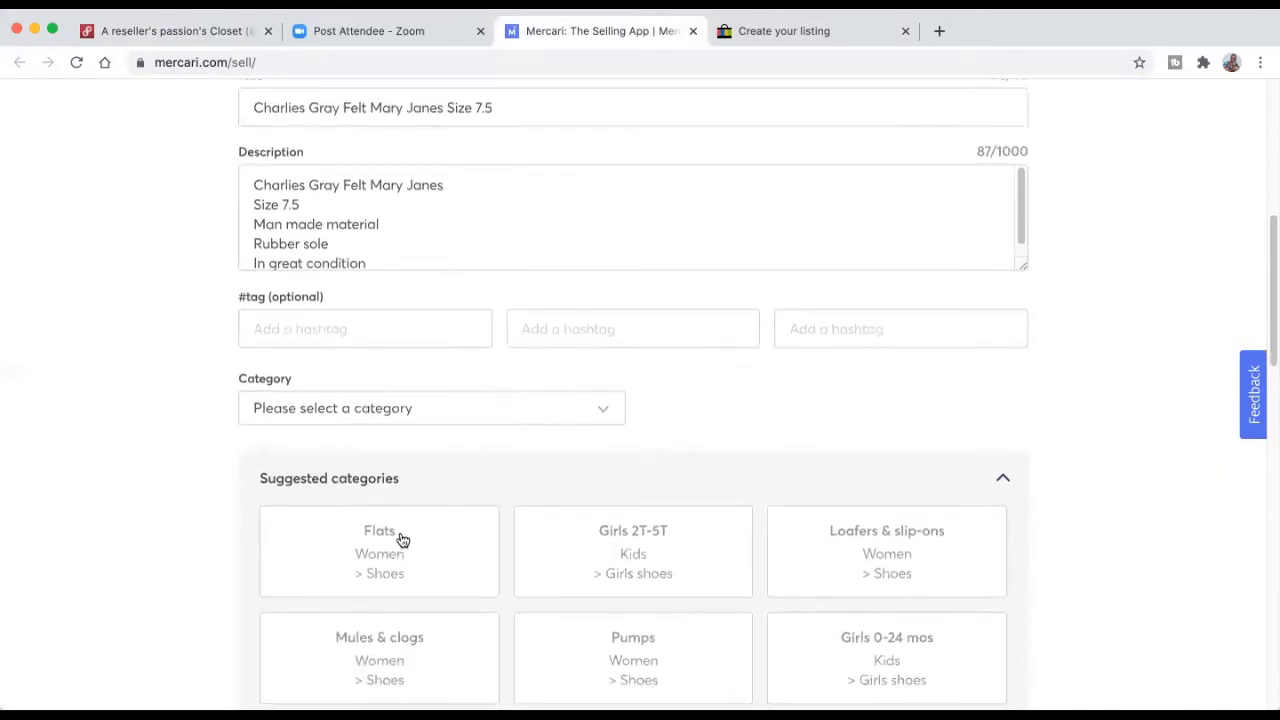
scroll(443, 486, "down", 5)
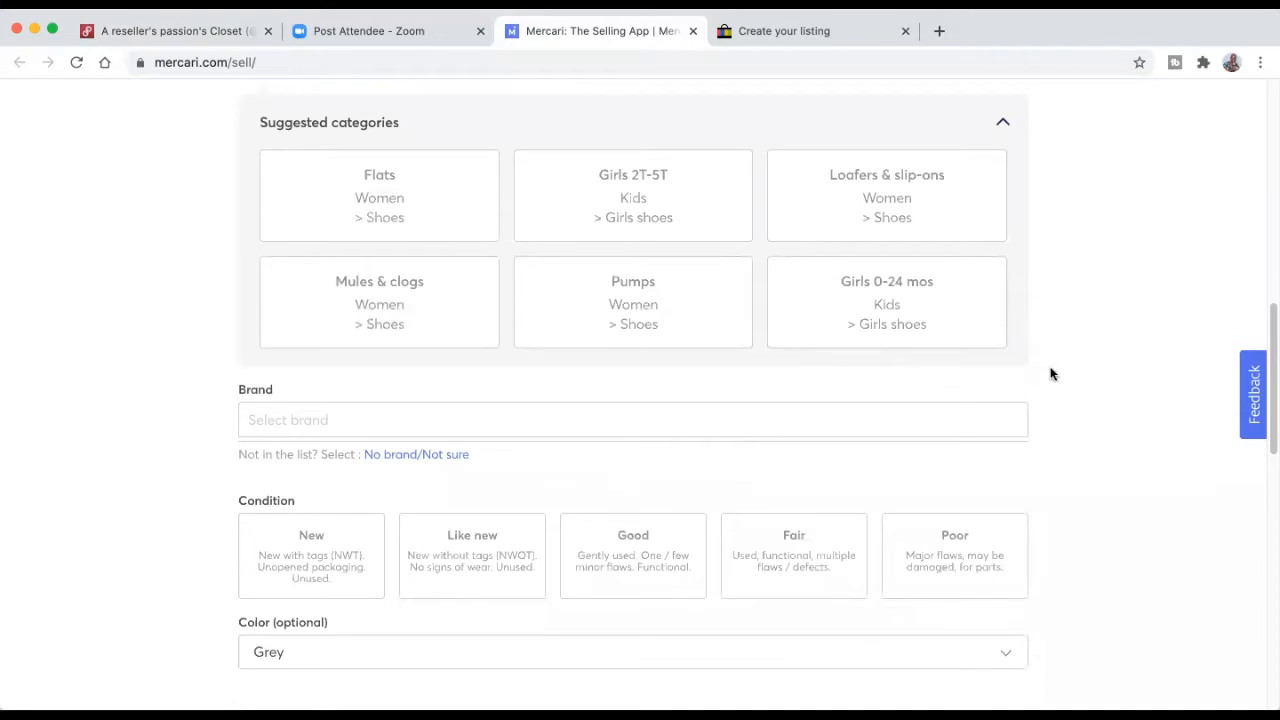
scroll(1046, 368, "down", 5)
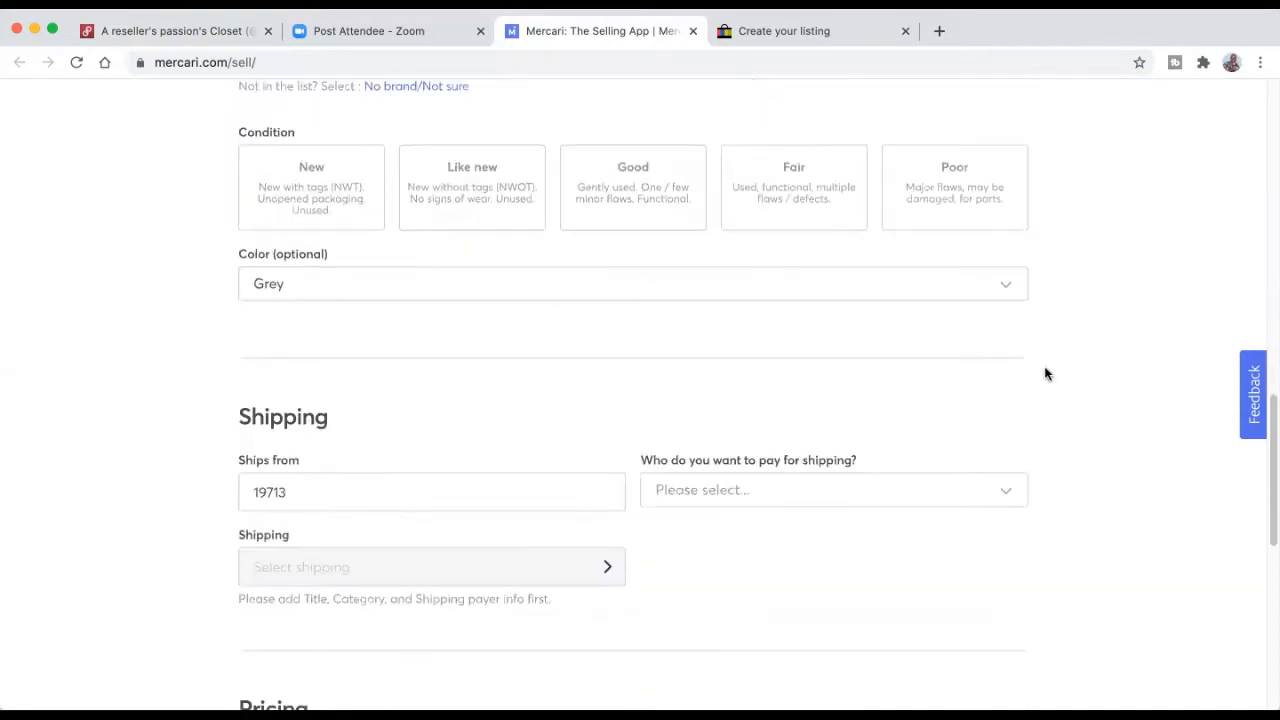
scroll(1054, 368, "down", 3)
scroll(740, 393, "down", 2)
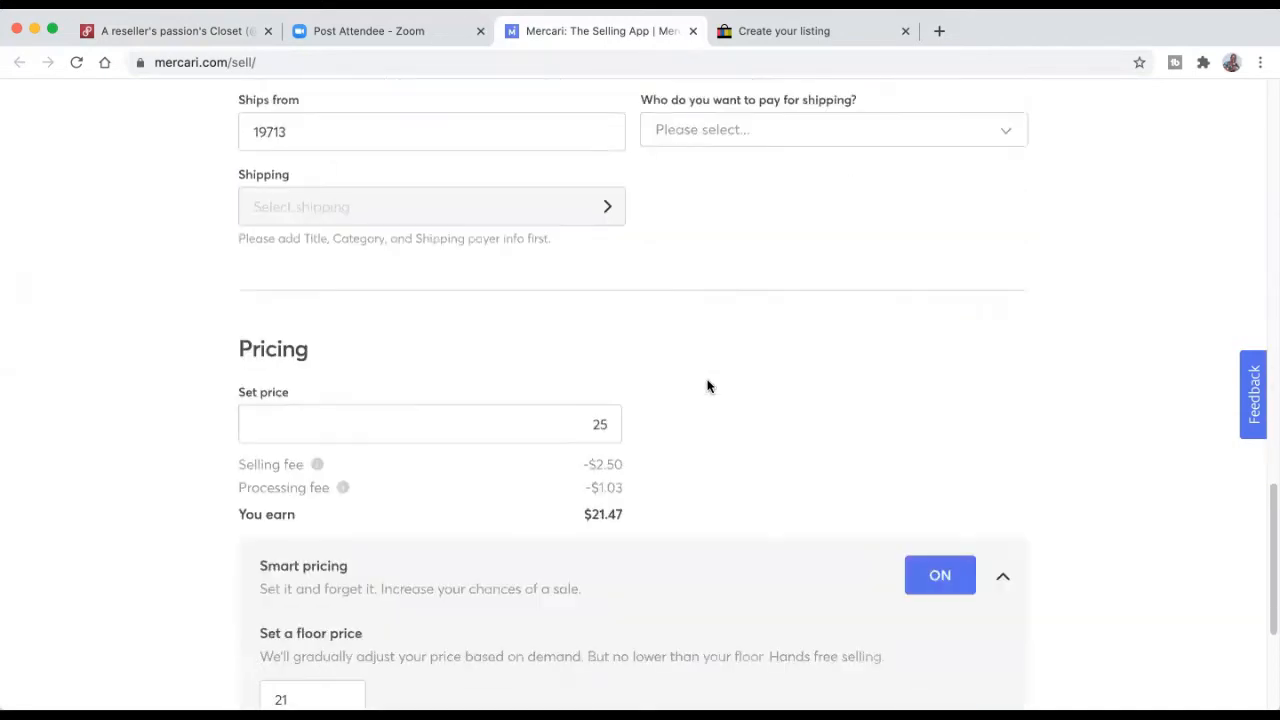
scroll(783, 400, "down", 4)
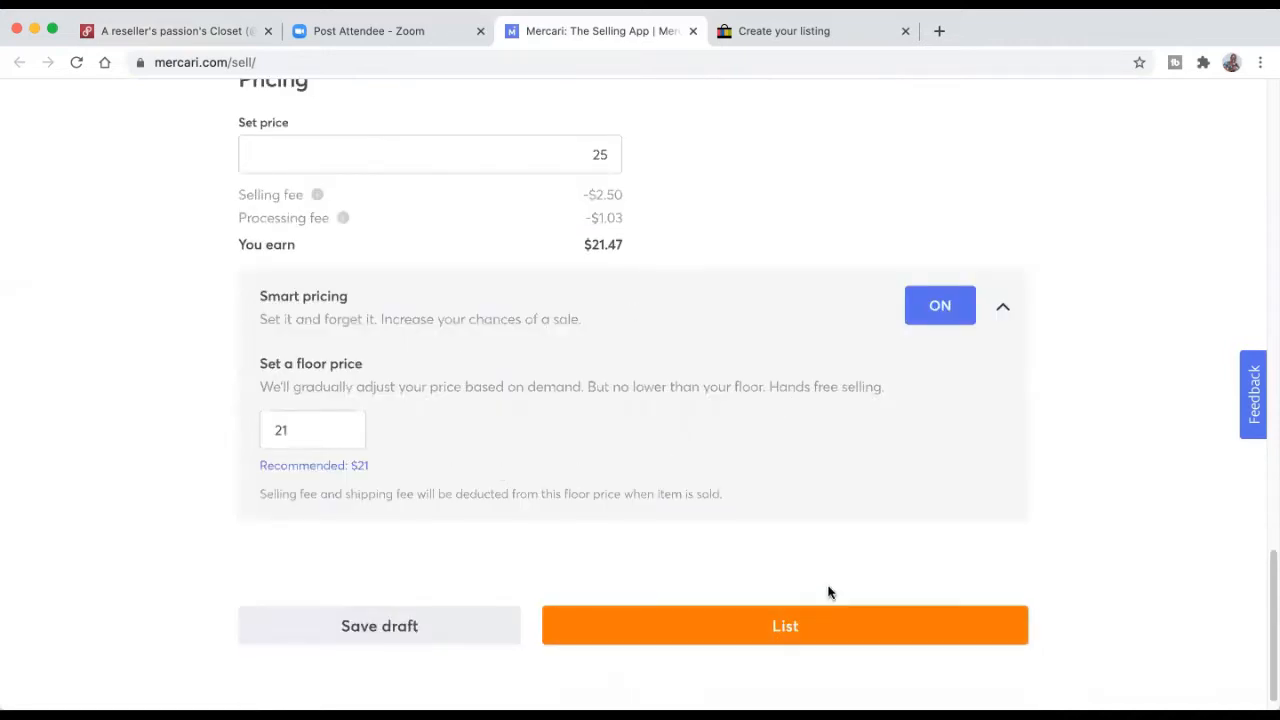
scroll(786, 503, "up", 5)
scroll(796, 489, "up", 10)
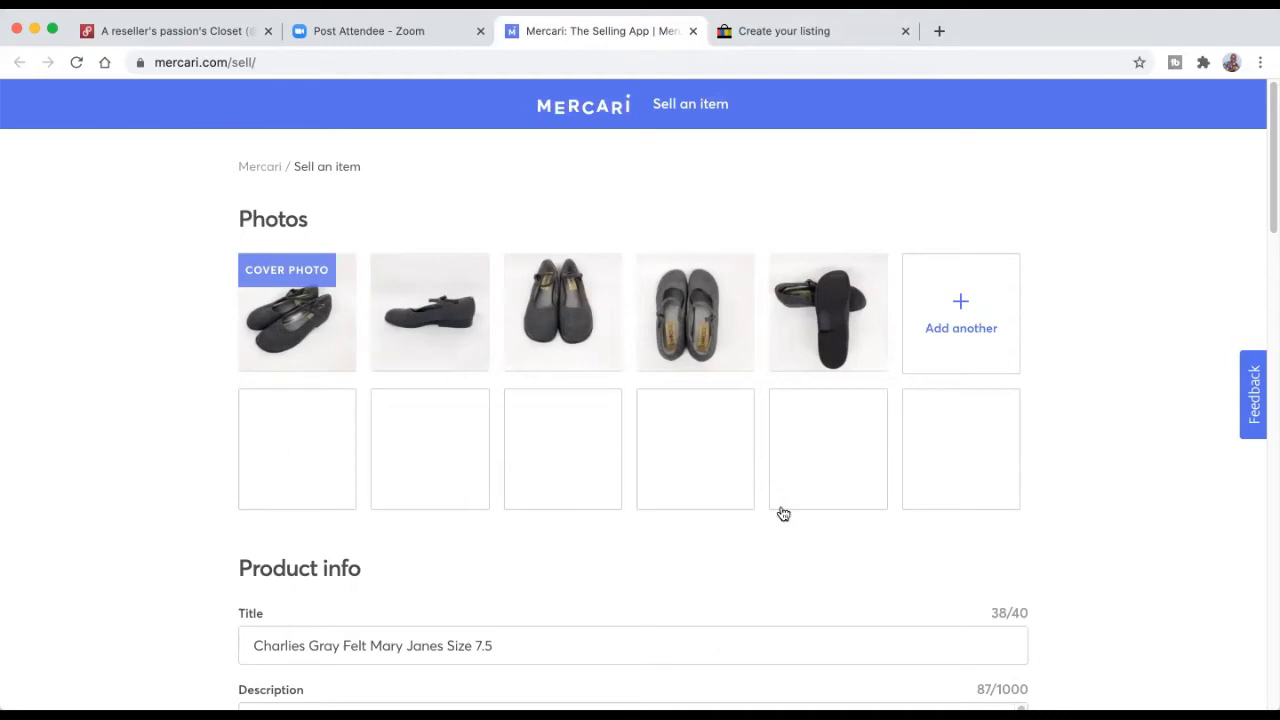
scroll(680, 478, "down", 10)
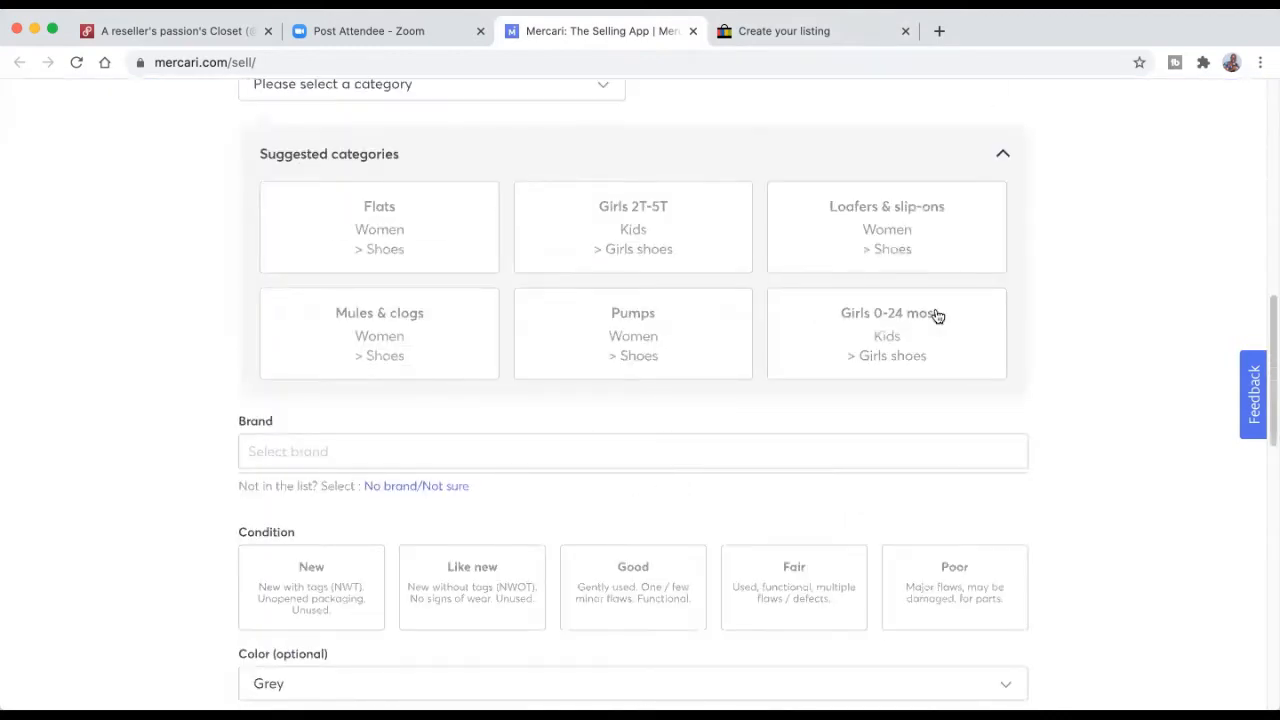
scroll(937, 316, "down", 7)
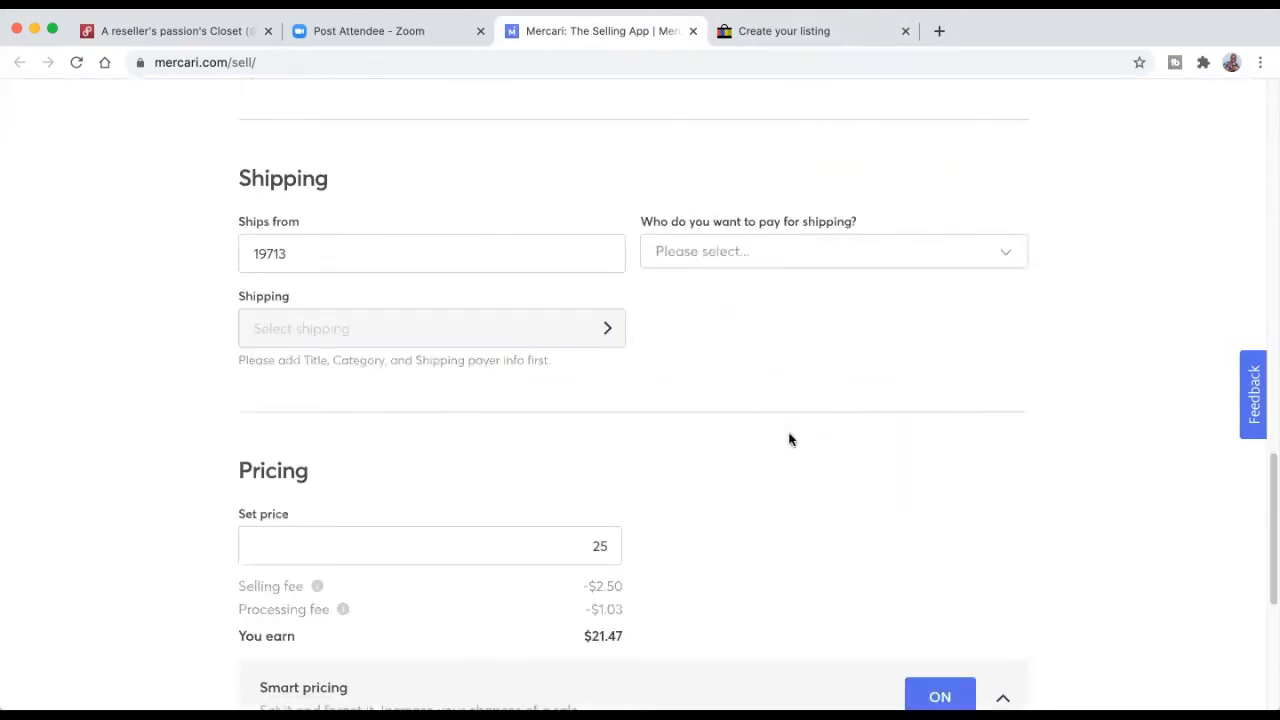
Step: Check the smart pricing section of the copied Mercari listing and switch to the copied eBay listing form
scroll(996, 534, "down", 4)
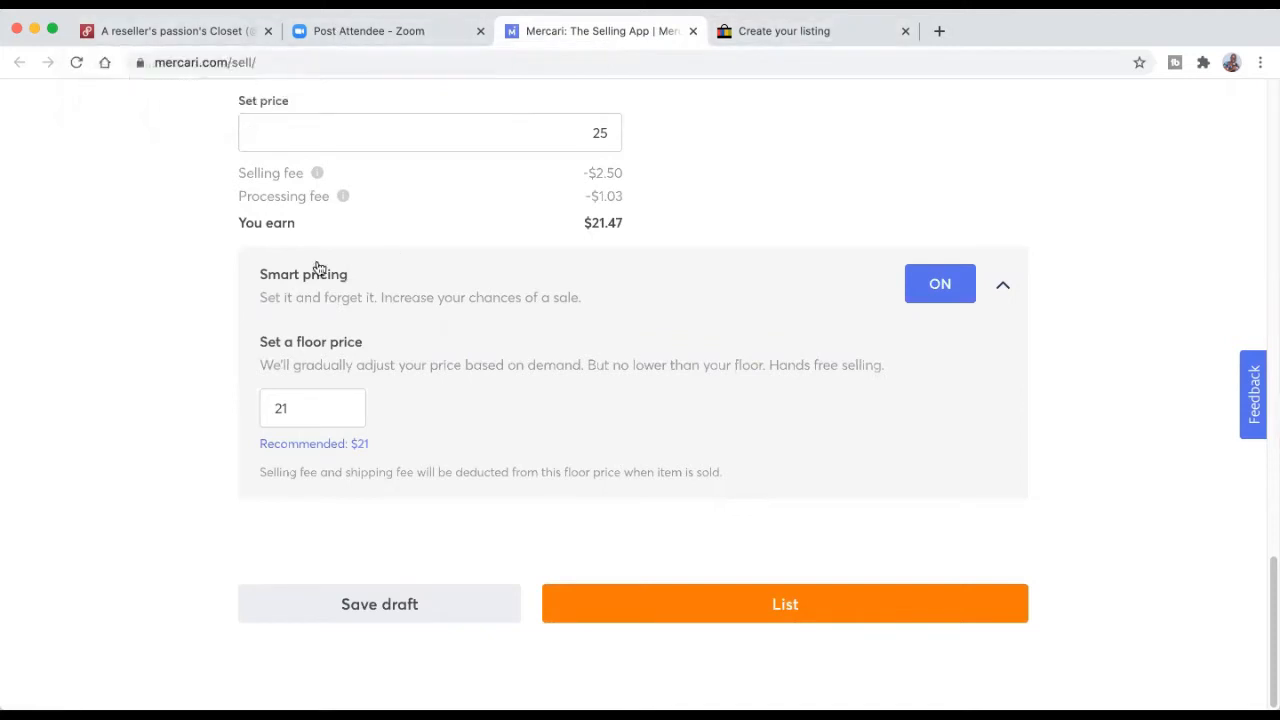
left_click(204, 33)
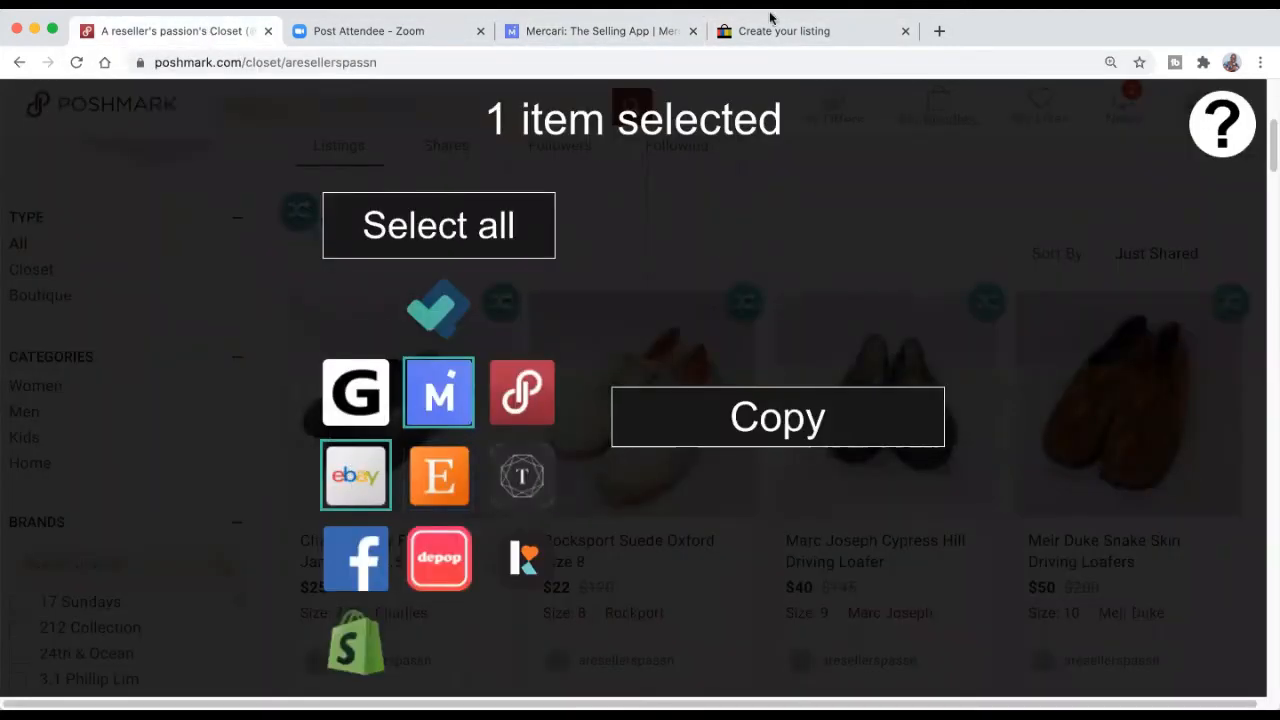
left_click(795, 33)
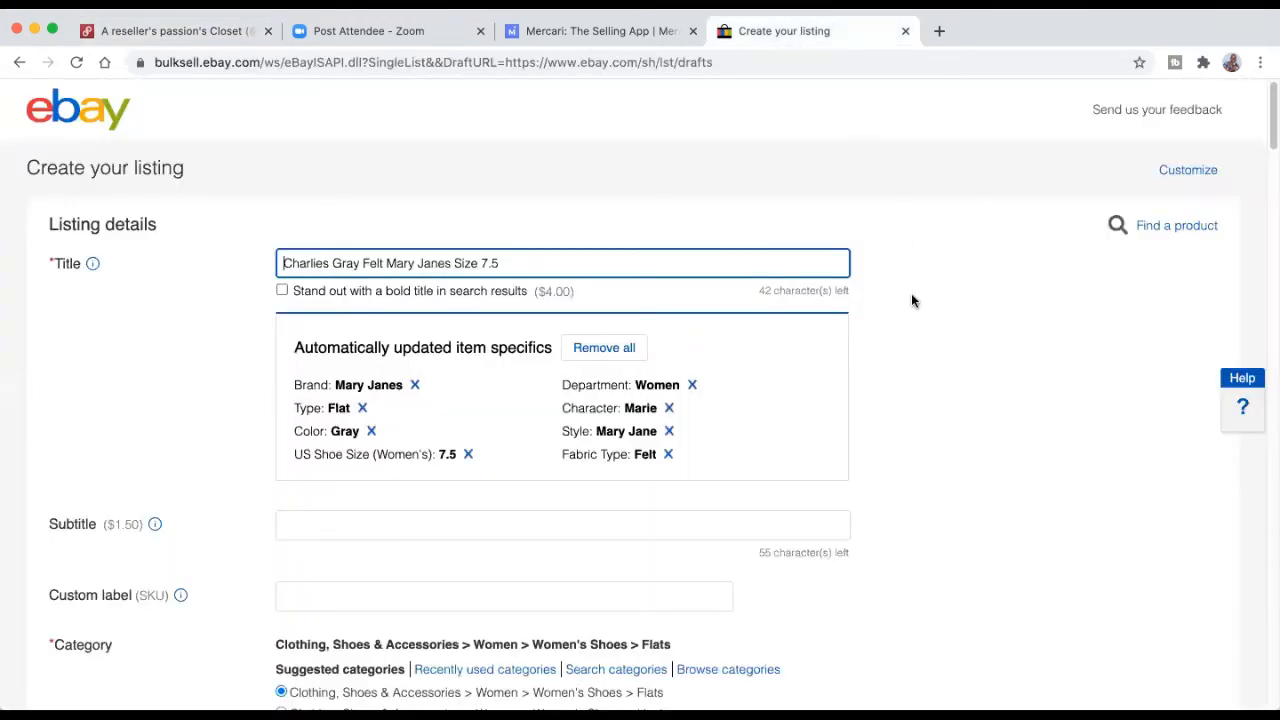
Step: Examine the eBay listing's title, automatic item specifics, category and condition fields, and view its main photo enlarged
scroll(911, 300, "down", 1)
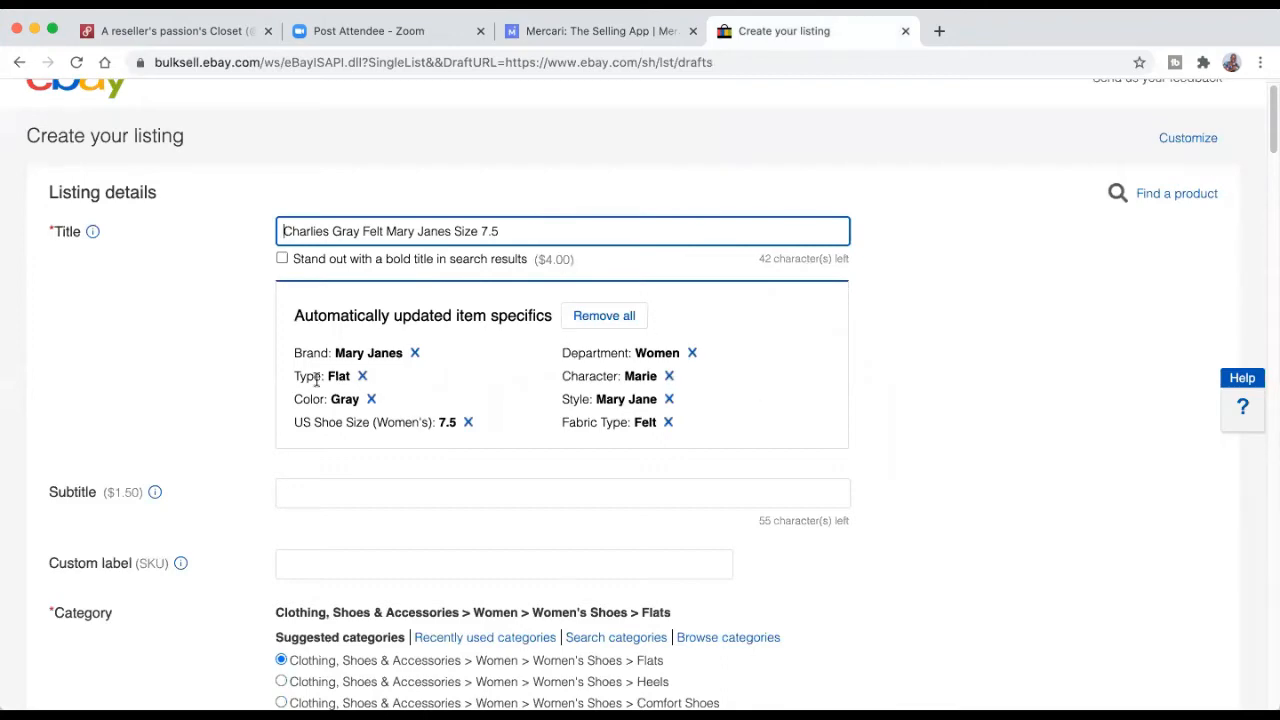
scroll(803, 317, "down", 5)
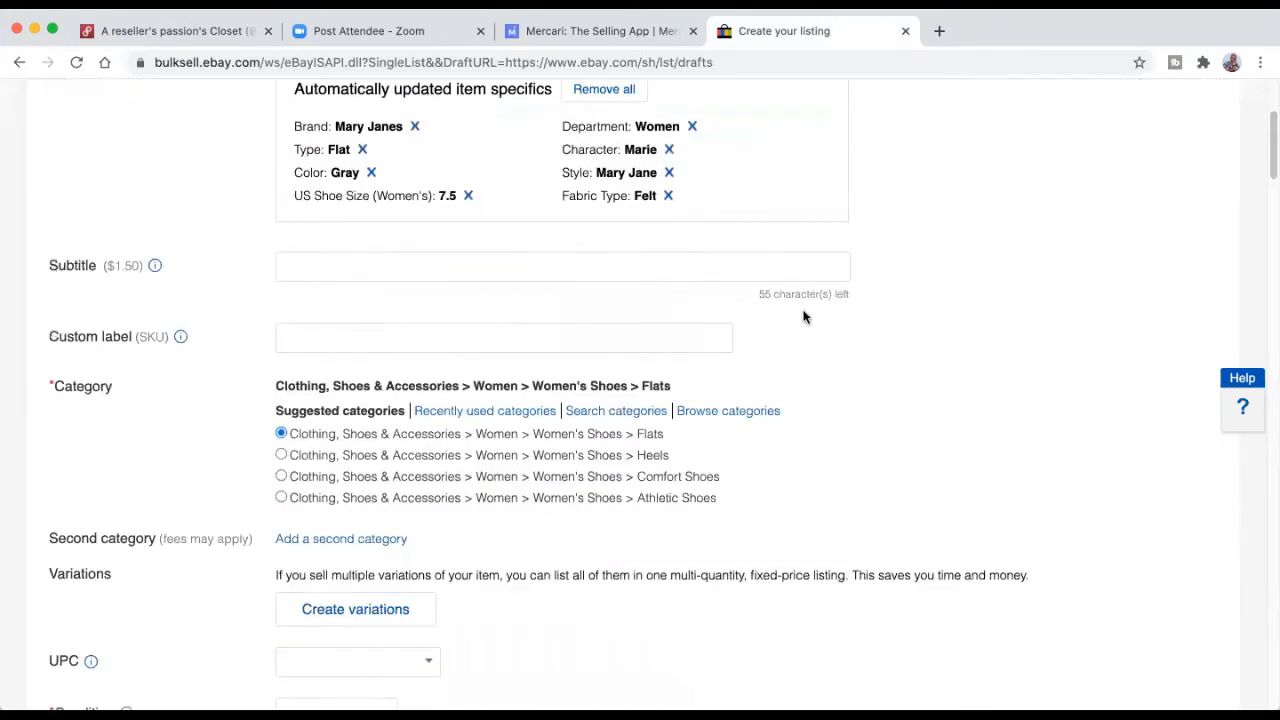
scroll(740, 303, "down", 10)
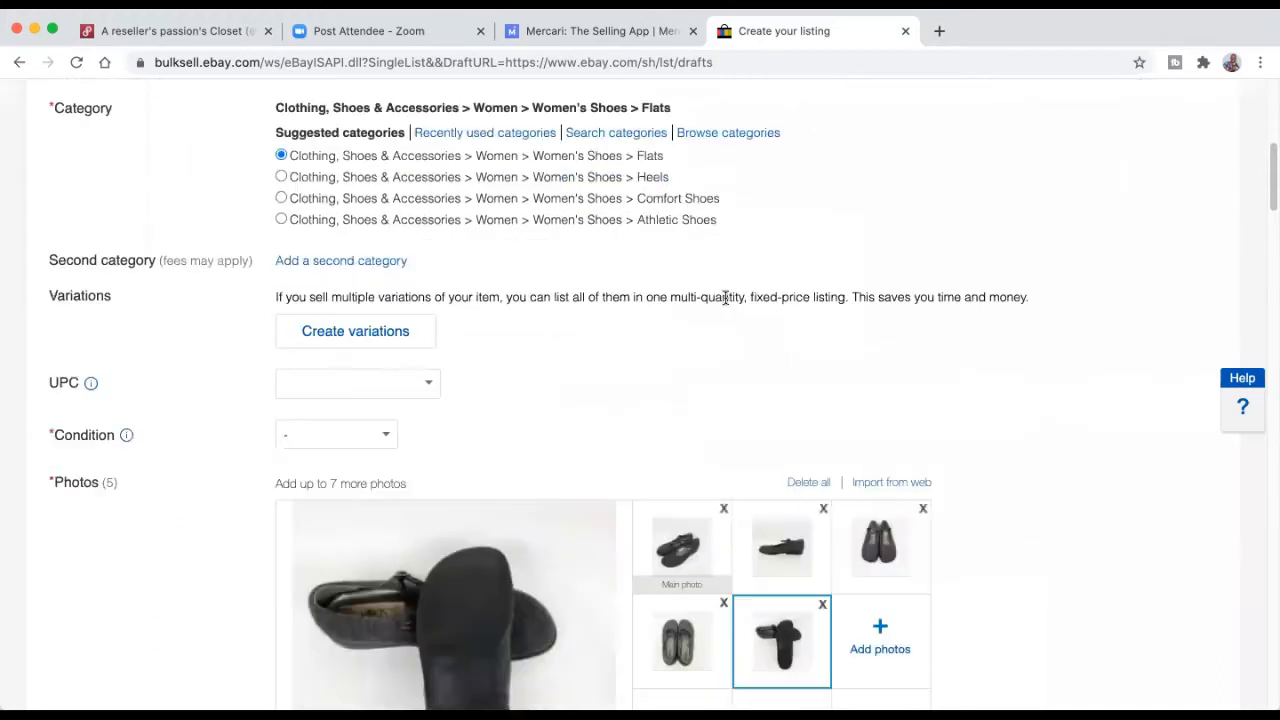
scroll(995, 361, "down", 1)
scroll(995, 361, "down", 1)
left_click(682, 345)
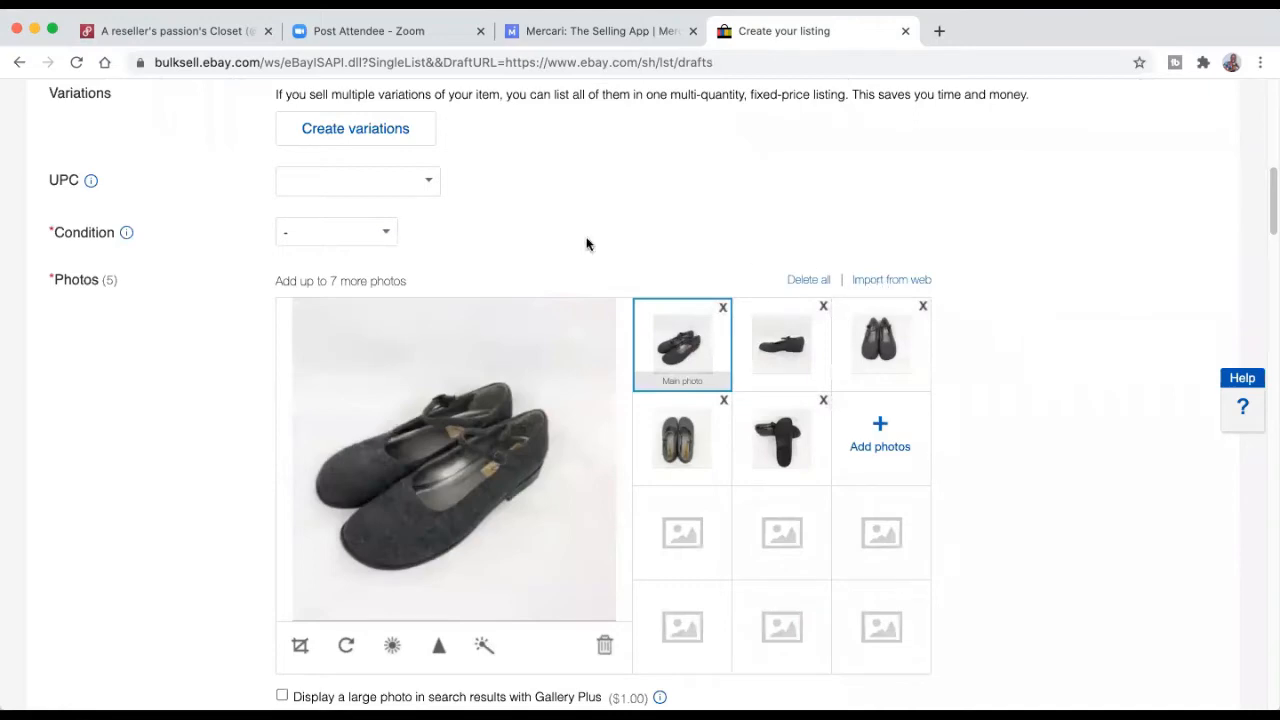
Step: Examine the rest of the eBay form, covering item specifics, description, price, business policies, package details and volume pricing
scroll(505, 220, "down", 5)
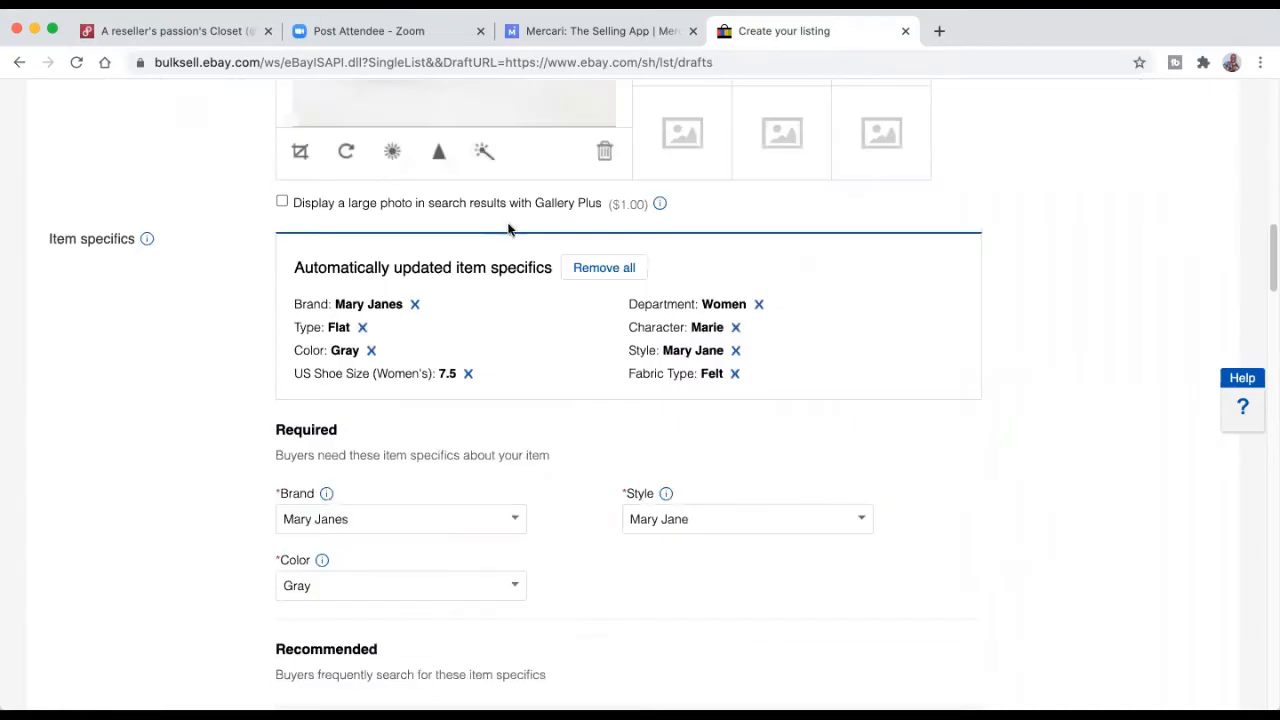
scroll(842, 270, "down", 4)
scroll(614, 277, "down", 4)
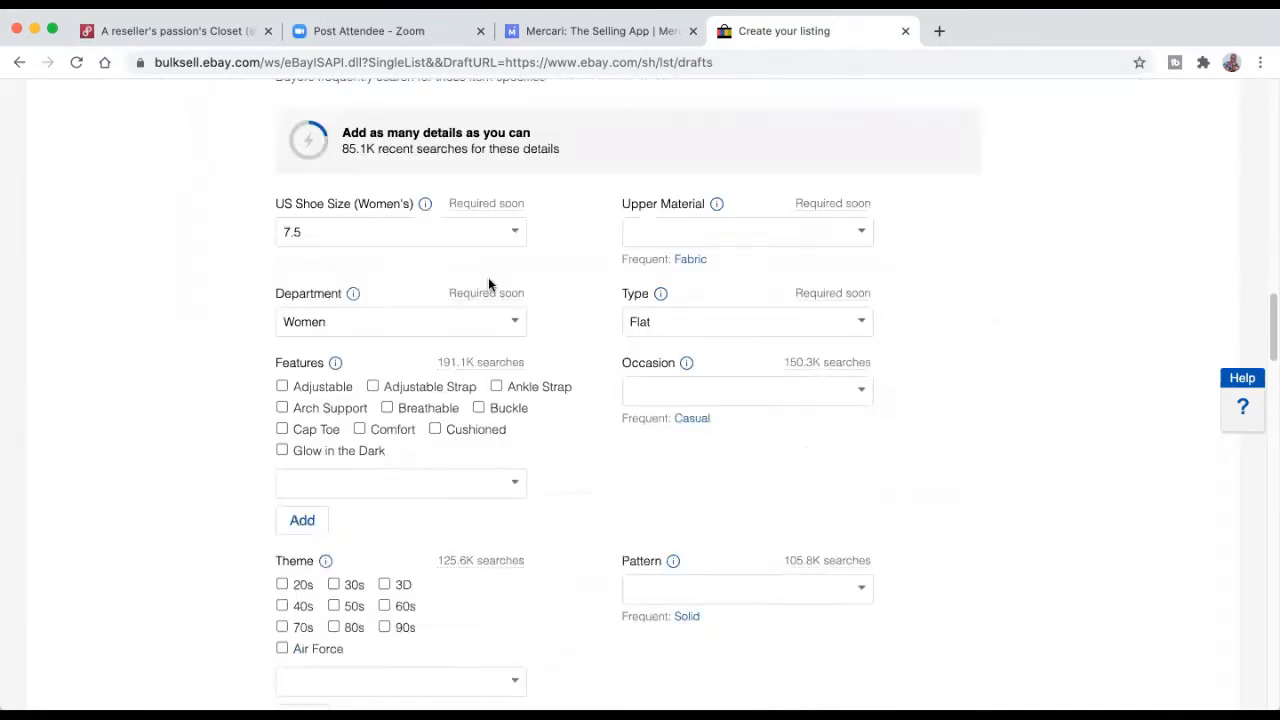
scroll(488, 285, "down", 10)
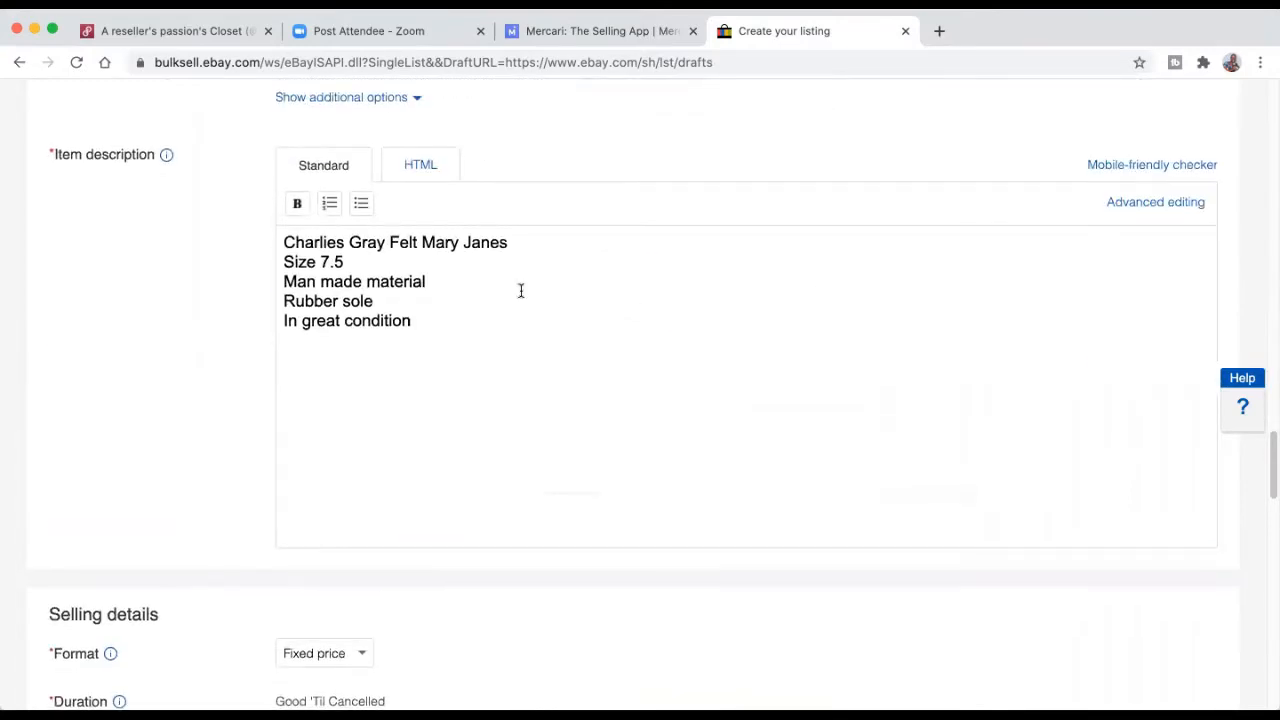
scroll(622, 308, "down", 2)
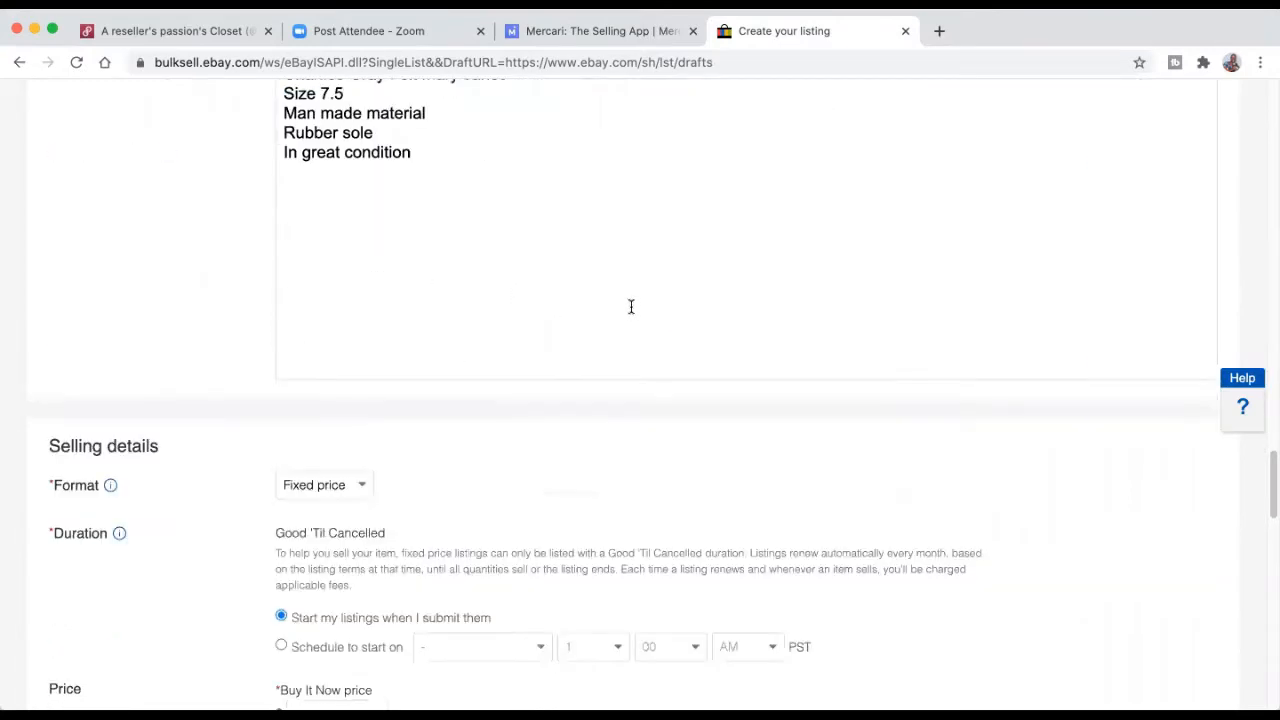
scroll(728, 303, "up", 2)
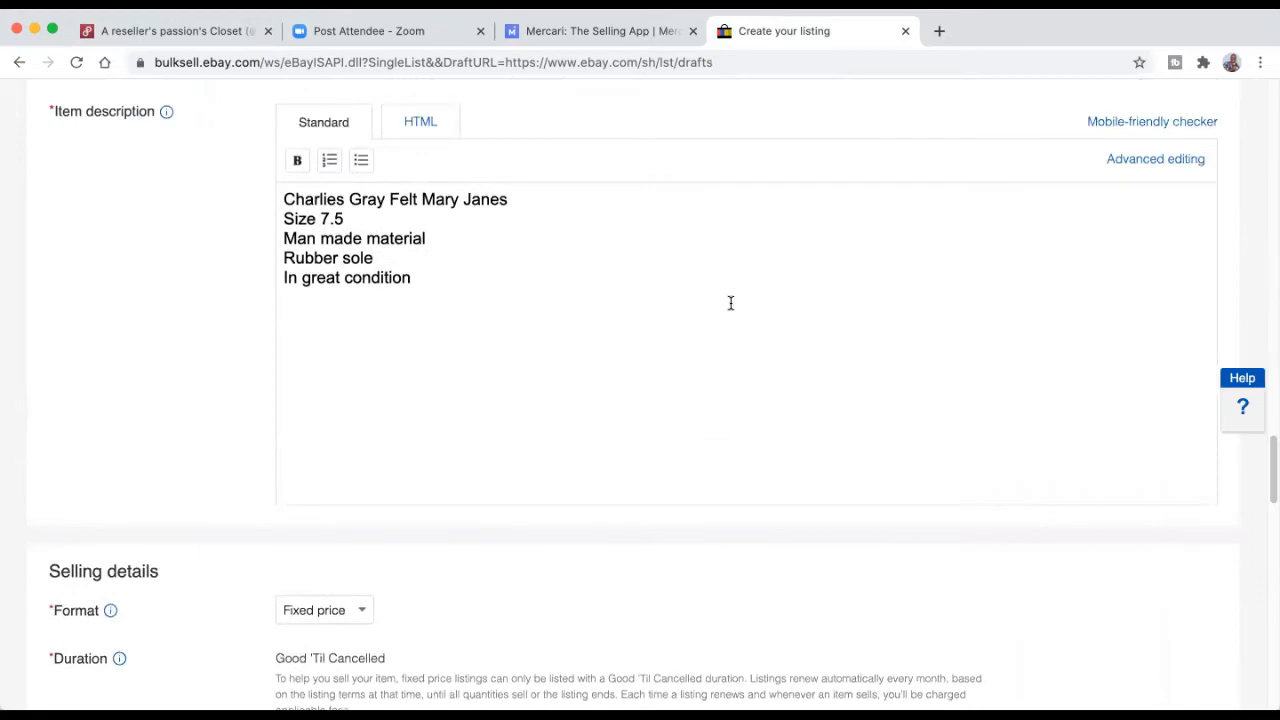
scroll(729, 305, "down", 6)
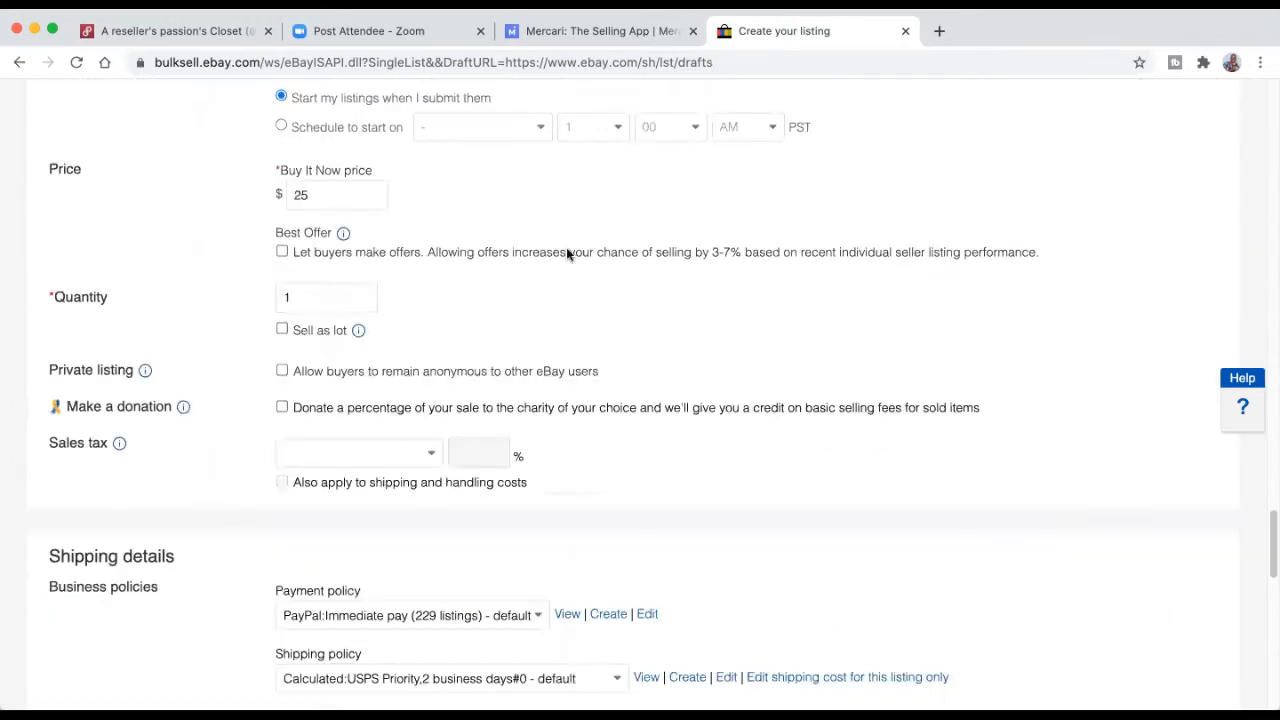
scroll(511, 268, "down", 5)
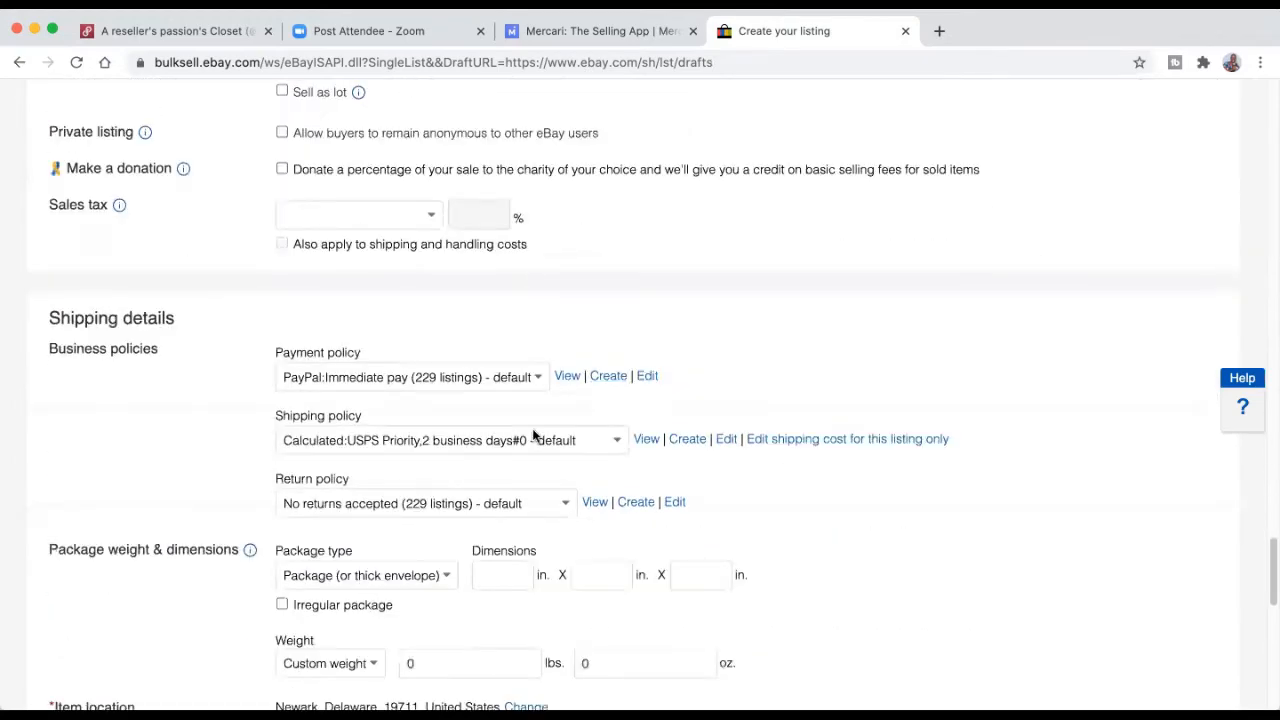
scroll(406, 380, "down", 6)
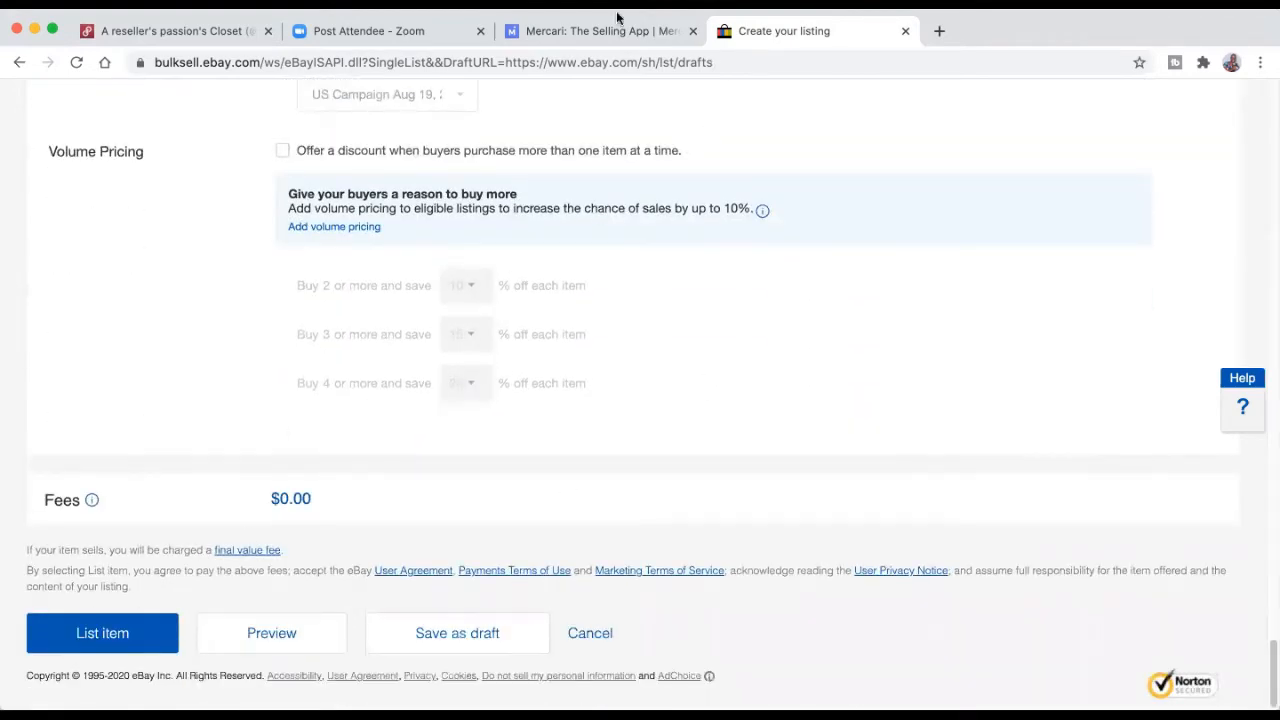
Step: Close the eBay and Mercari listing tabs and dismiss the copy options over the Poshmark closet
left_click(903, 31)
left_click(692, 31)
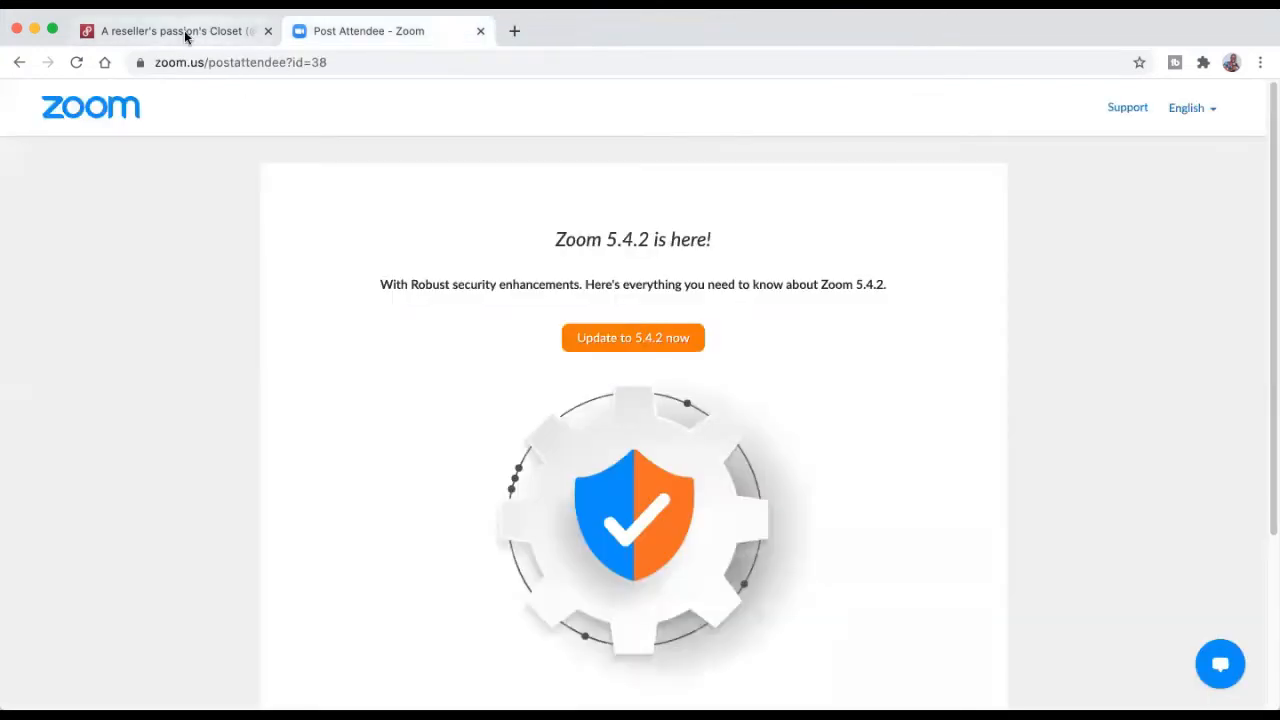
left_click(188, 33)
left_click(644, 253)
Step: Filter the Poshmark closet to the Women's Accessories category
scroll(126, 380, "down", 3)
left_click(28, 256)
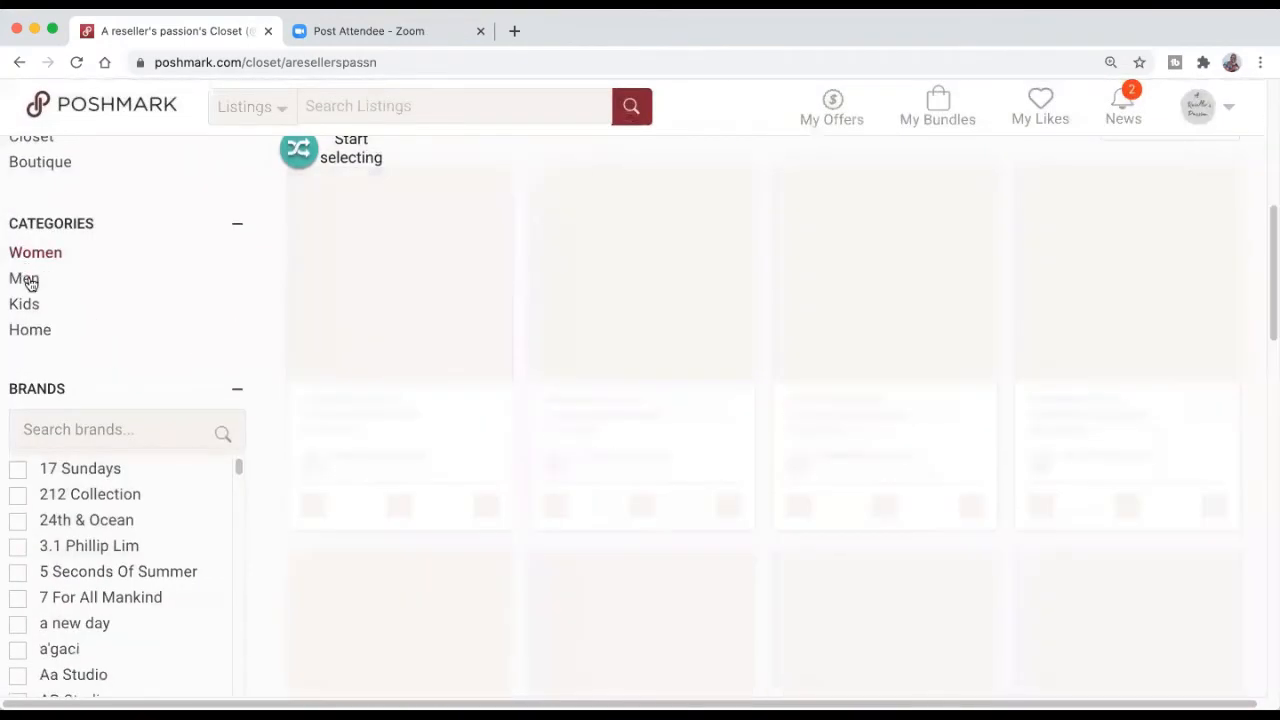
scroll(157, 296, "down", 5)
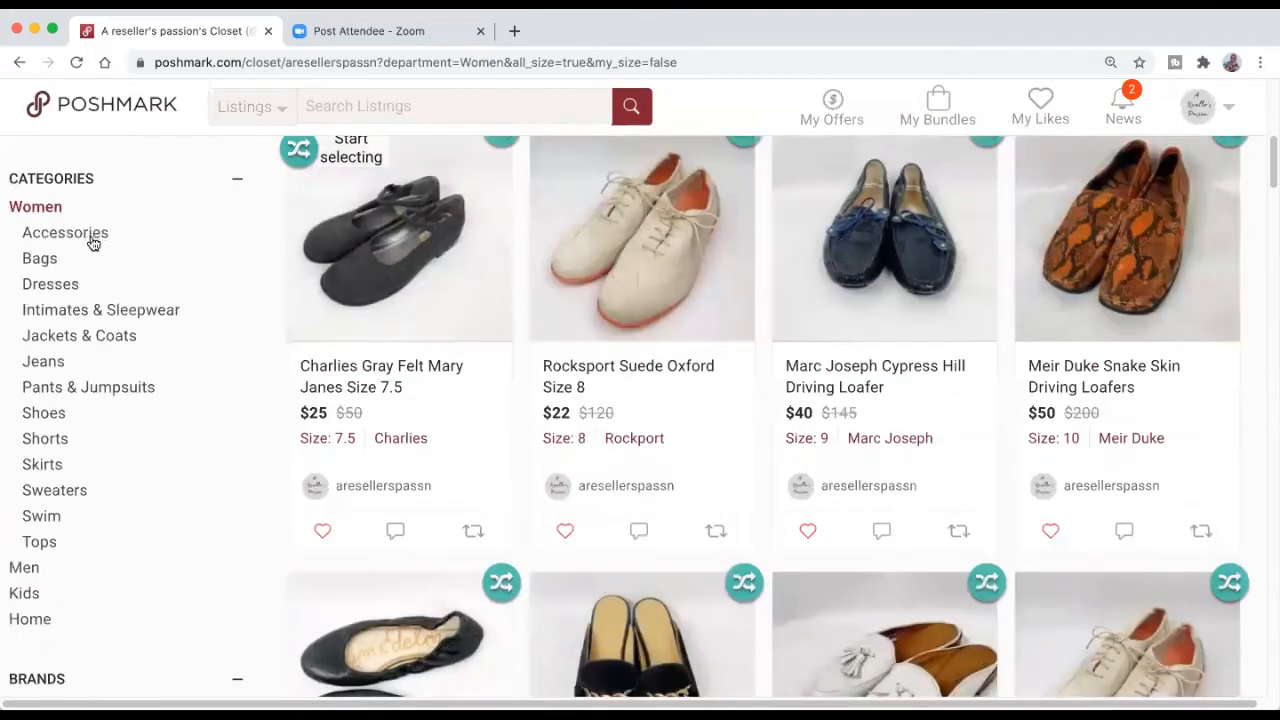
left_click(90, 240)
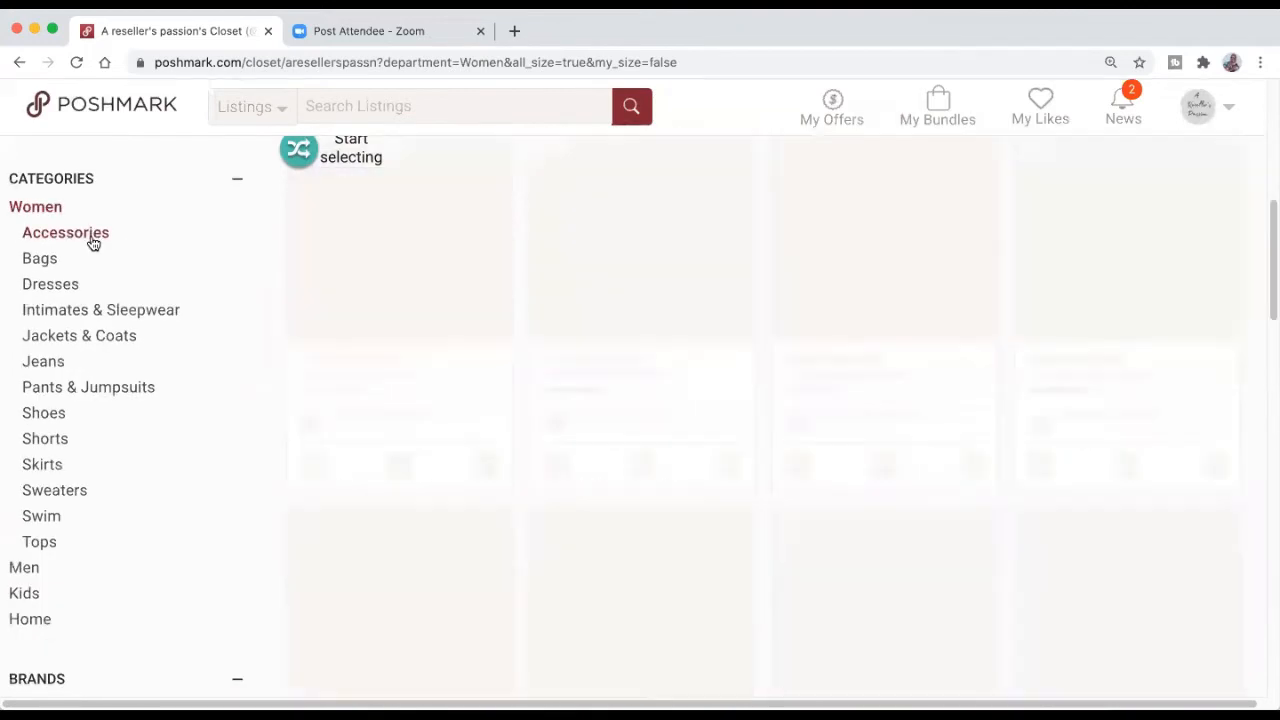
scroll(845, 288, "down", 5)
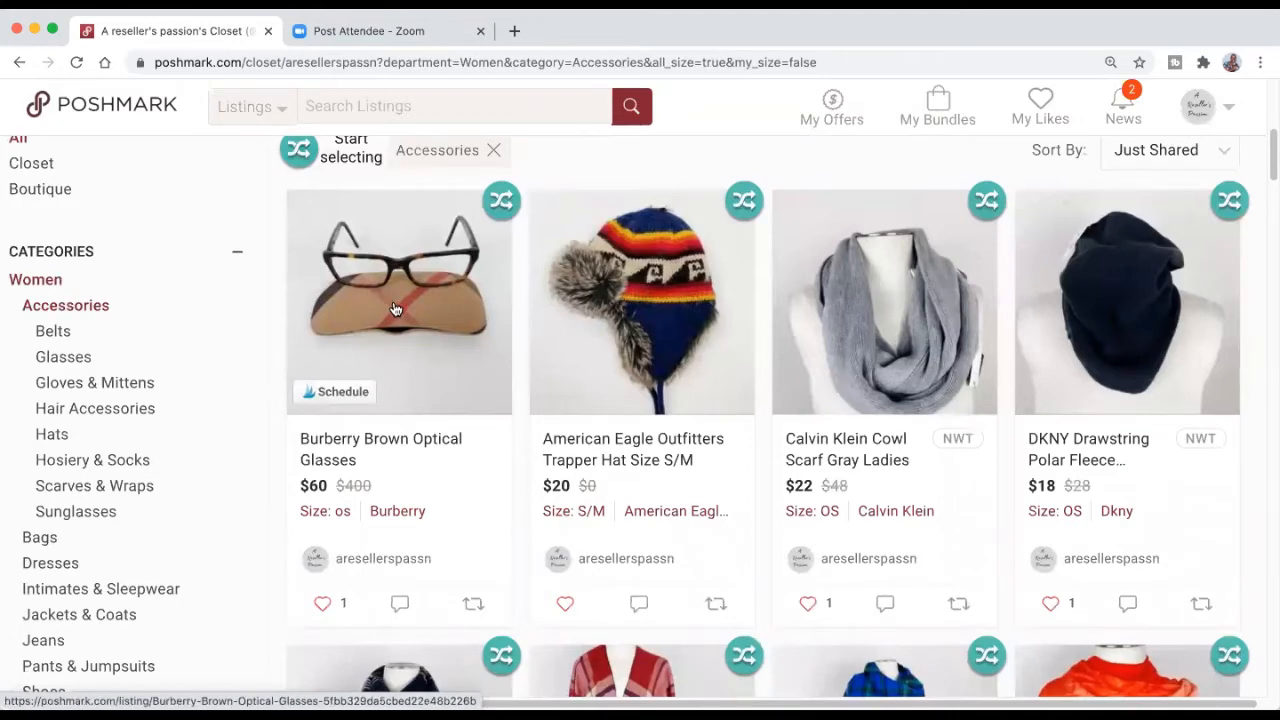
Step: Copy the Burberry Brown Optical Glasses listing to Mercari, eBay, Facebook and Depop with List Perfectly
left_click(503, 205)
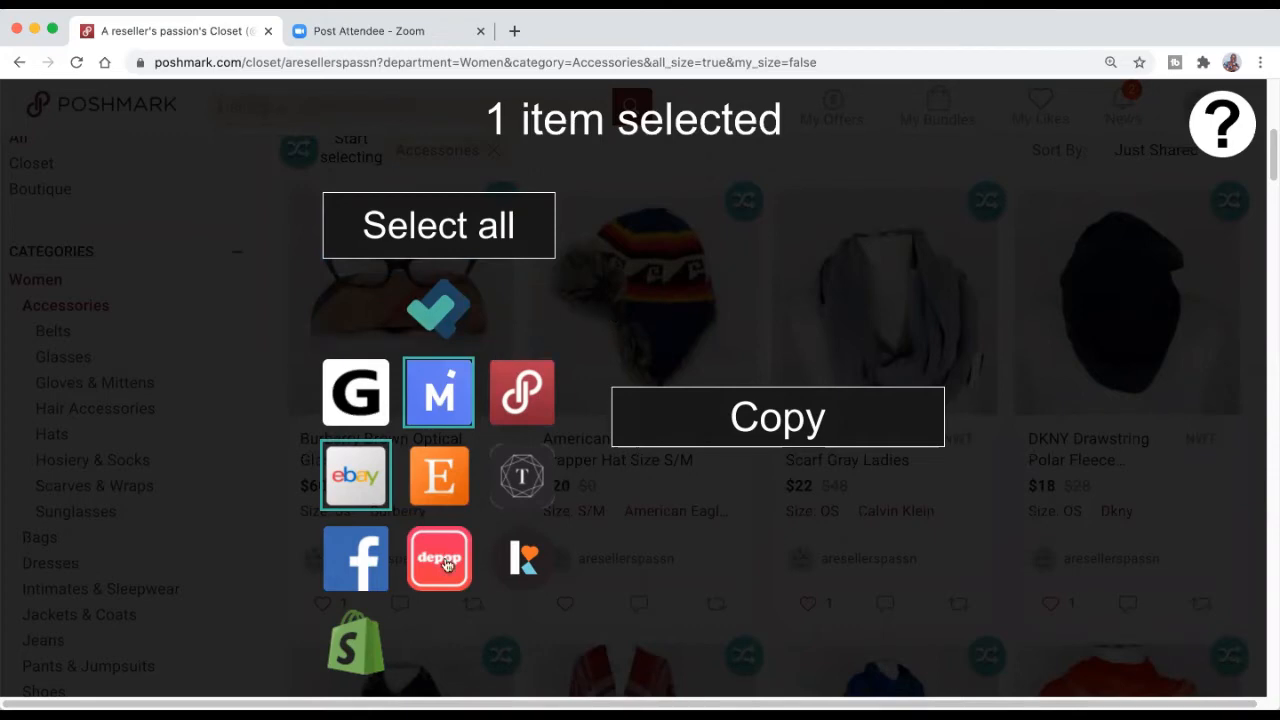
left_click(453, 396)
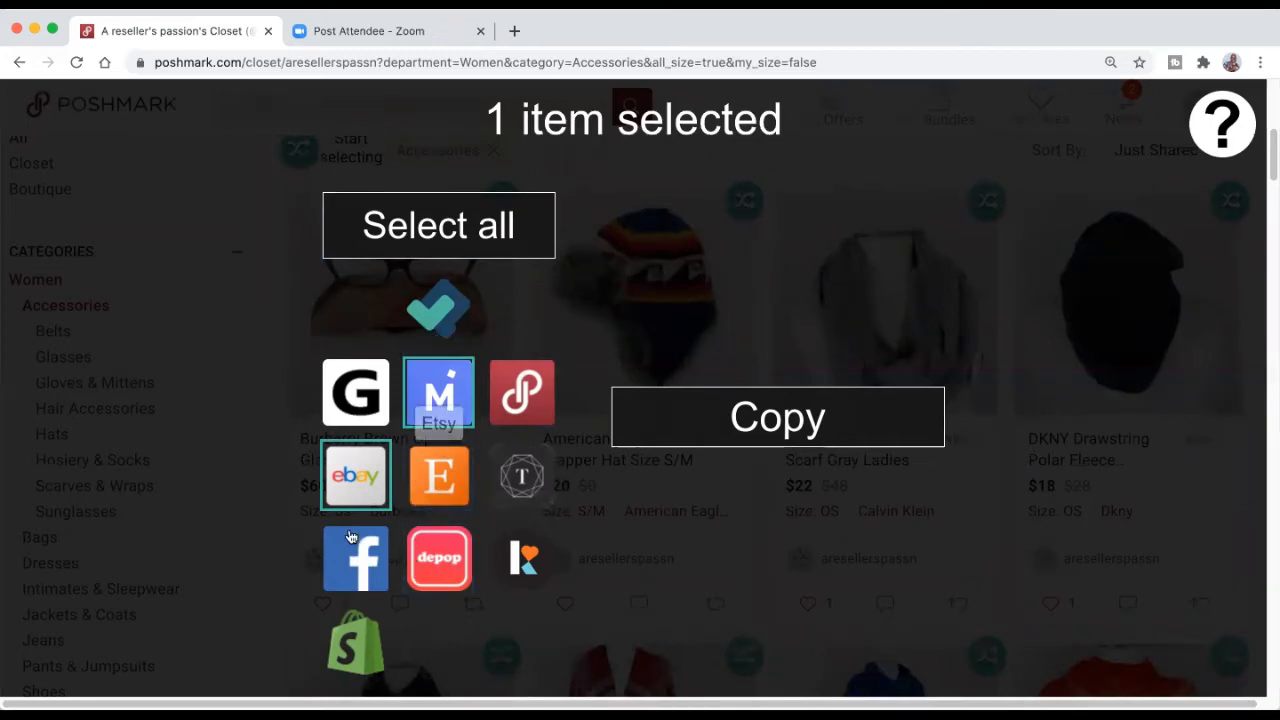
left_click(355, 555)
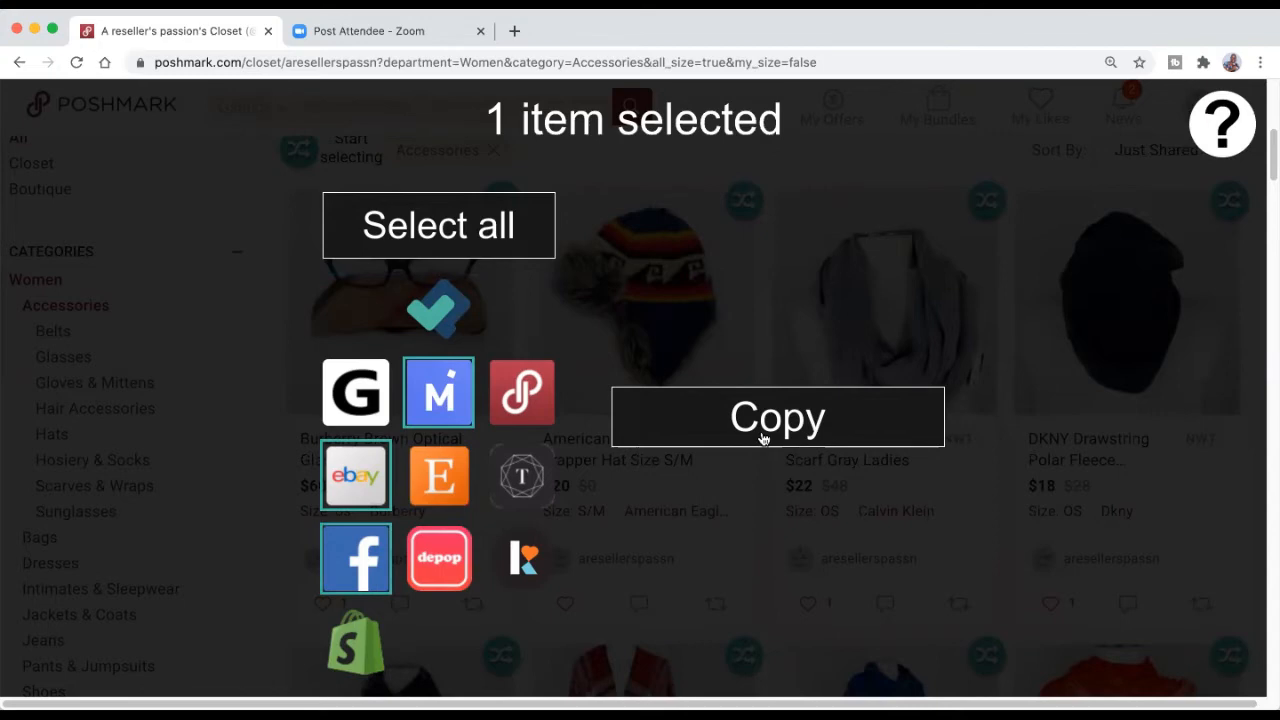
left_click(438, 558)
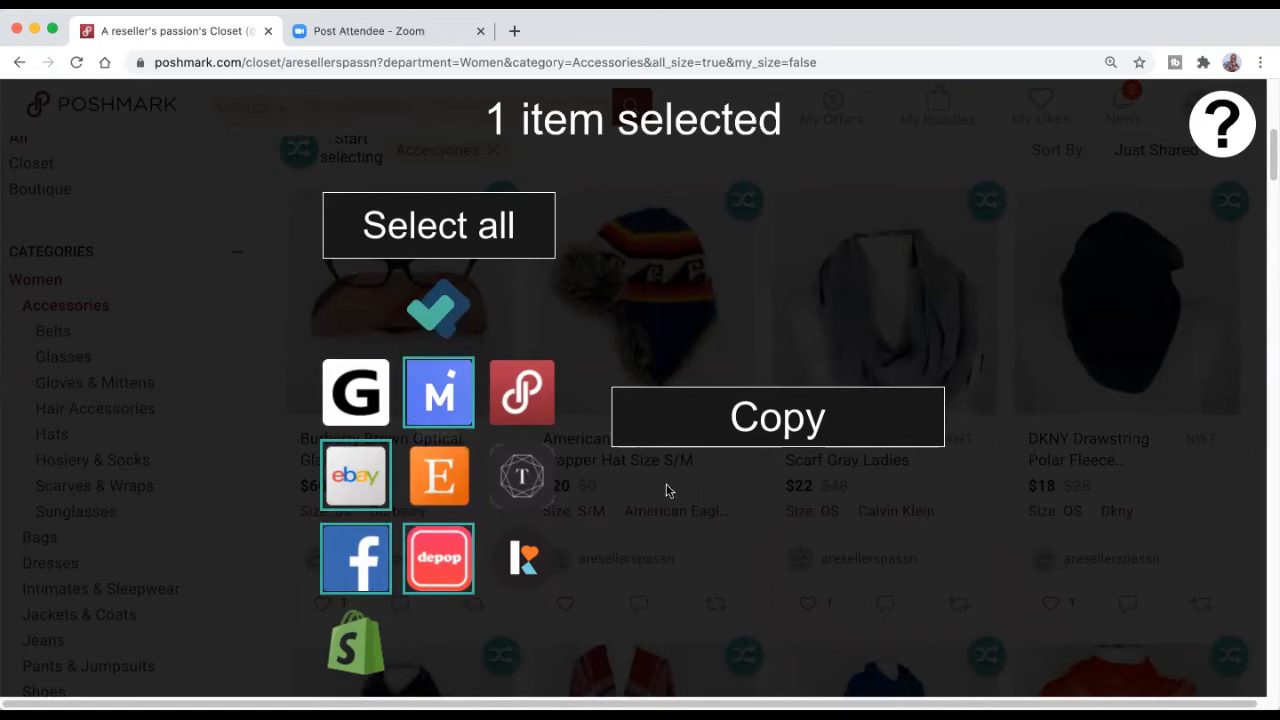
left_click(745, 395)
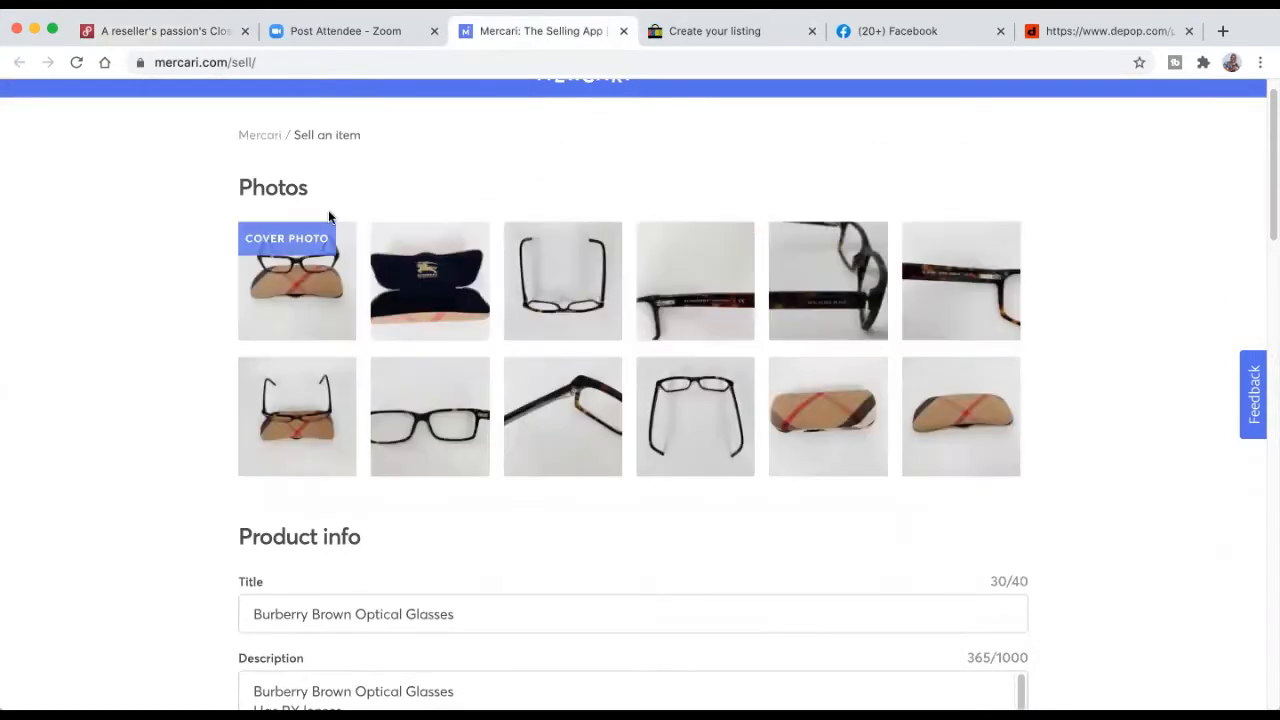
Step: Examine the glasses' copied Mercari listing, covering photos, title, description, category, brand, condition, color, shipping and pricing
scroll(1067, 328, "down", 3)
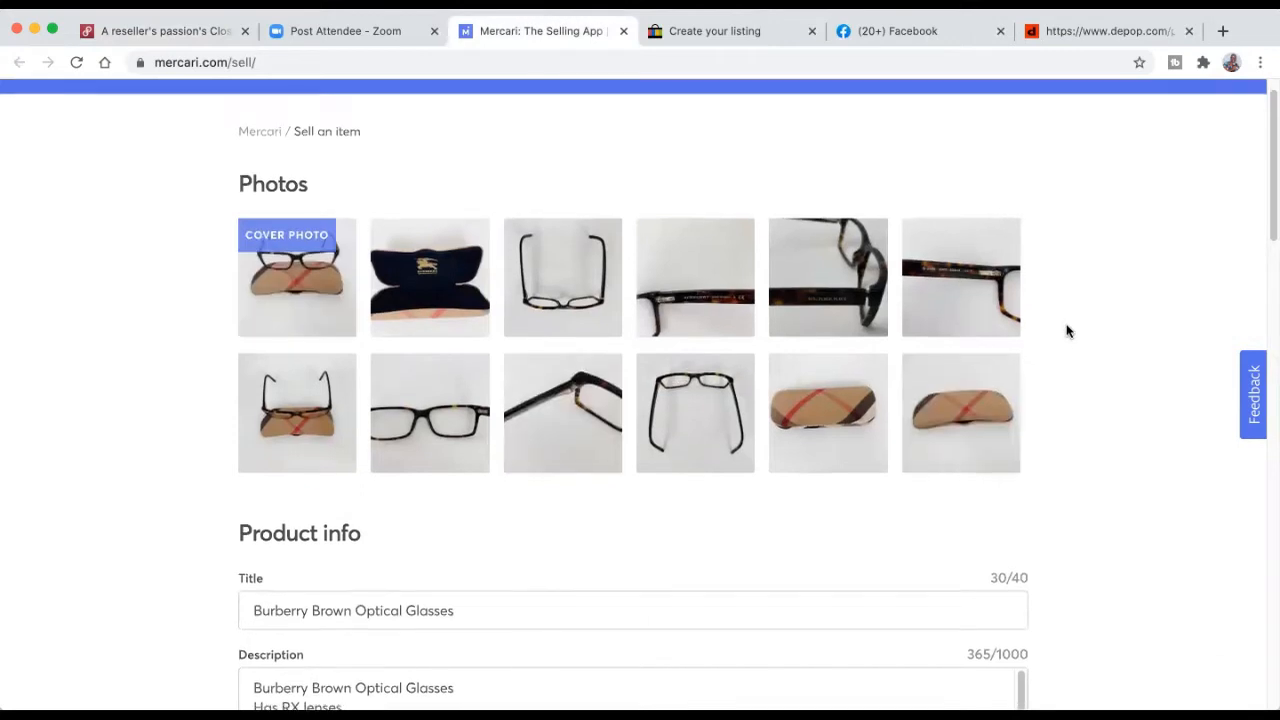
scroll(1067, 331, "down", 3)
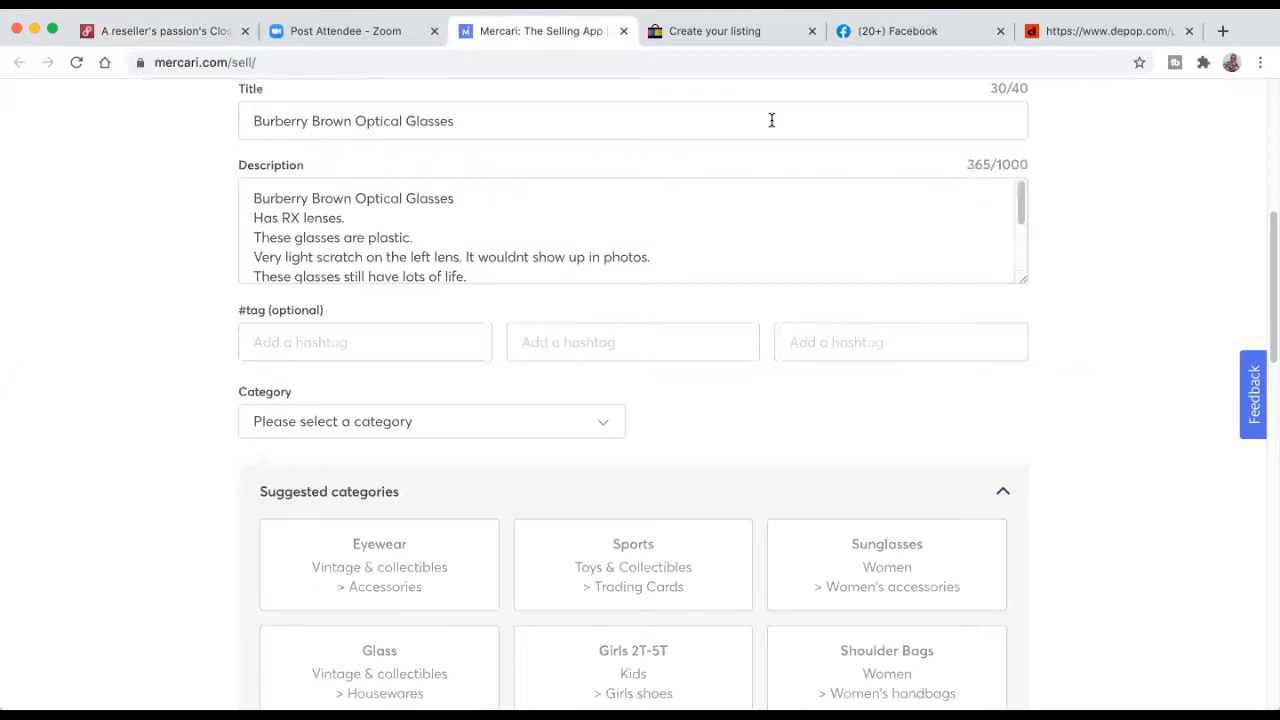
scroll(713, 178, "up", 1)
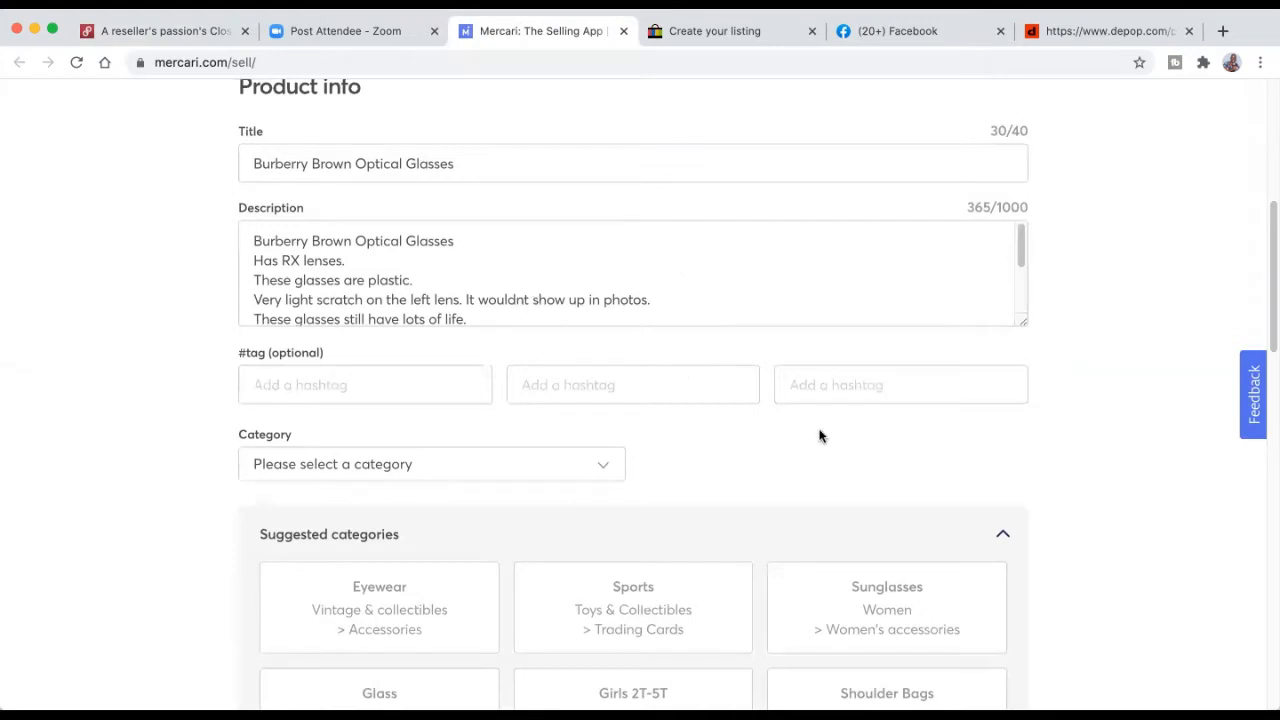
scroll(844, 385, "down", 1)
scroll(551, 451, "down", 5)
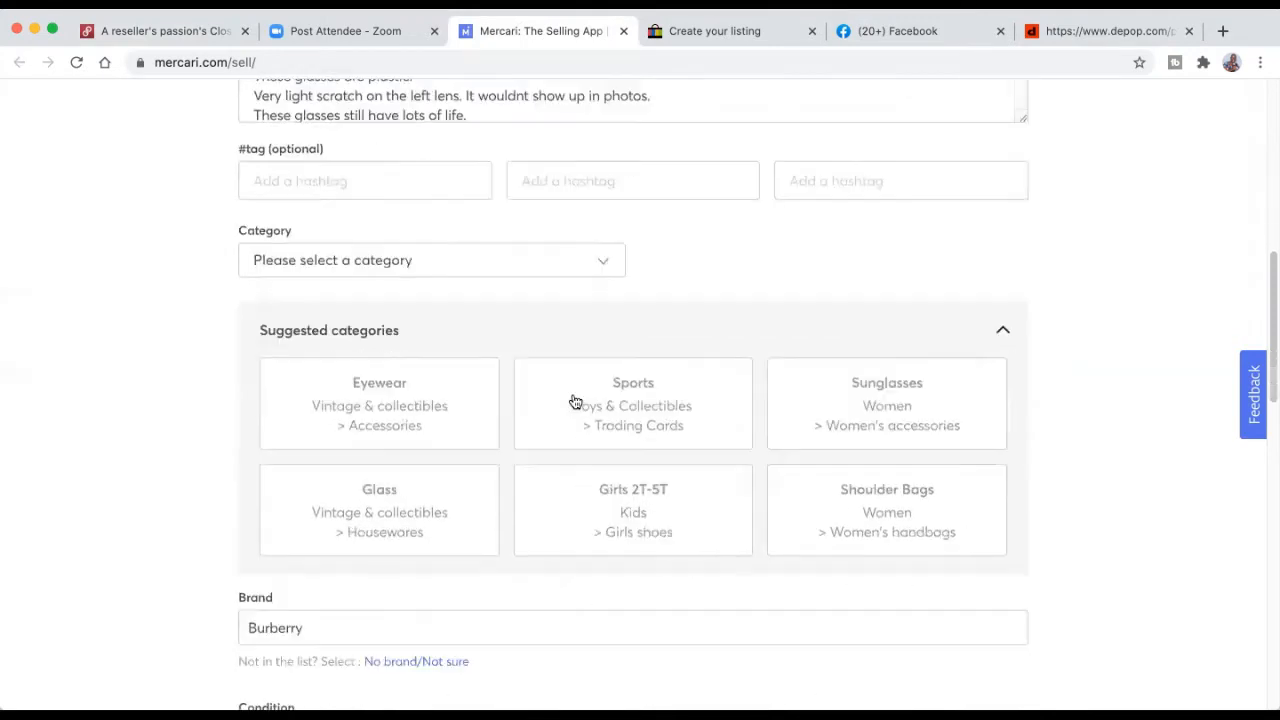
scroll(504, 393, "down", 3)
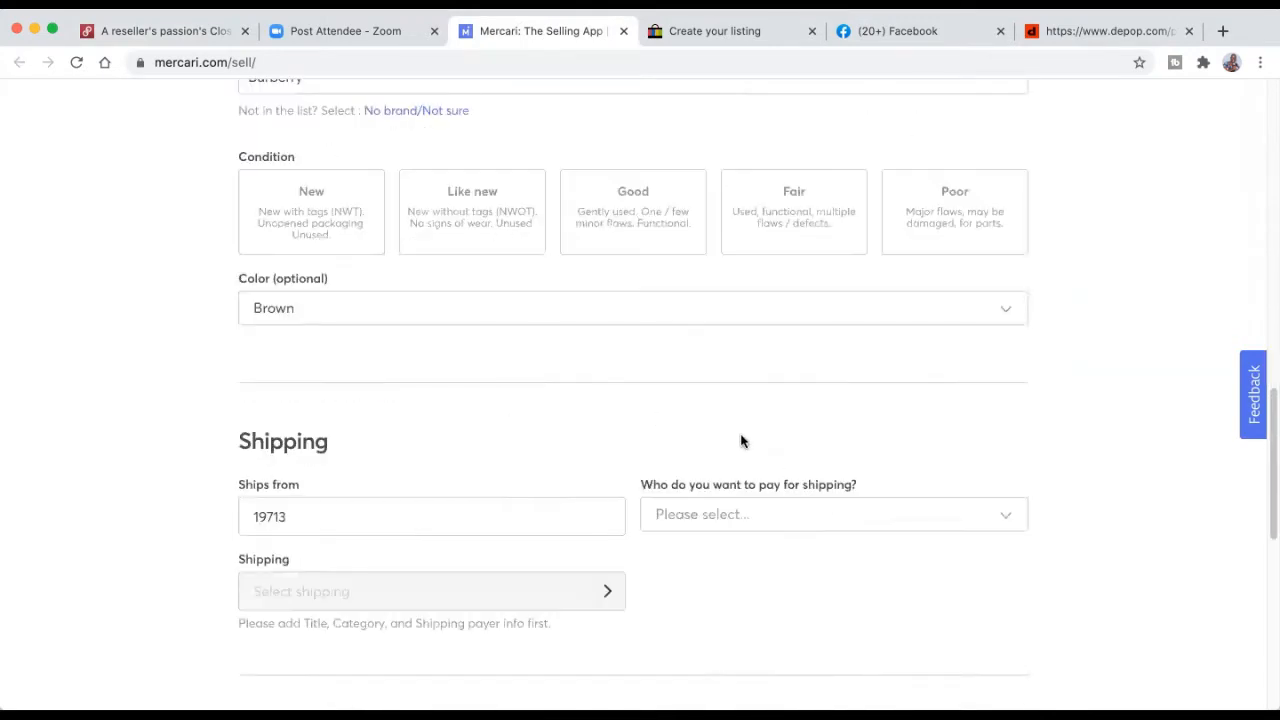
scroll(590, 420, "down", 5)
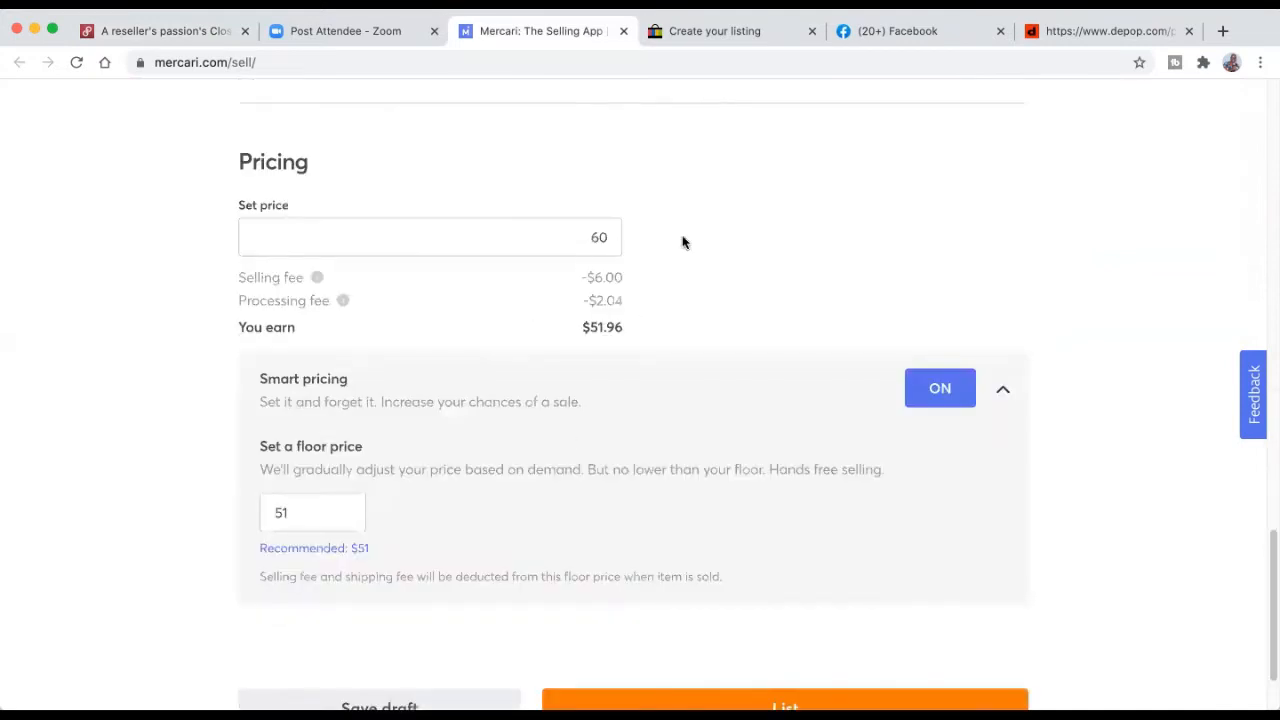
scroll(880, 360, "down", 1)
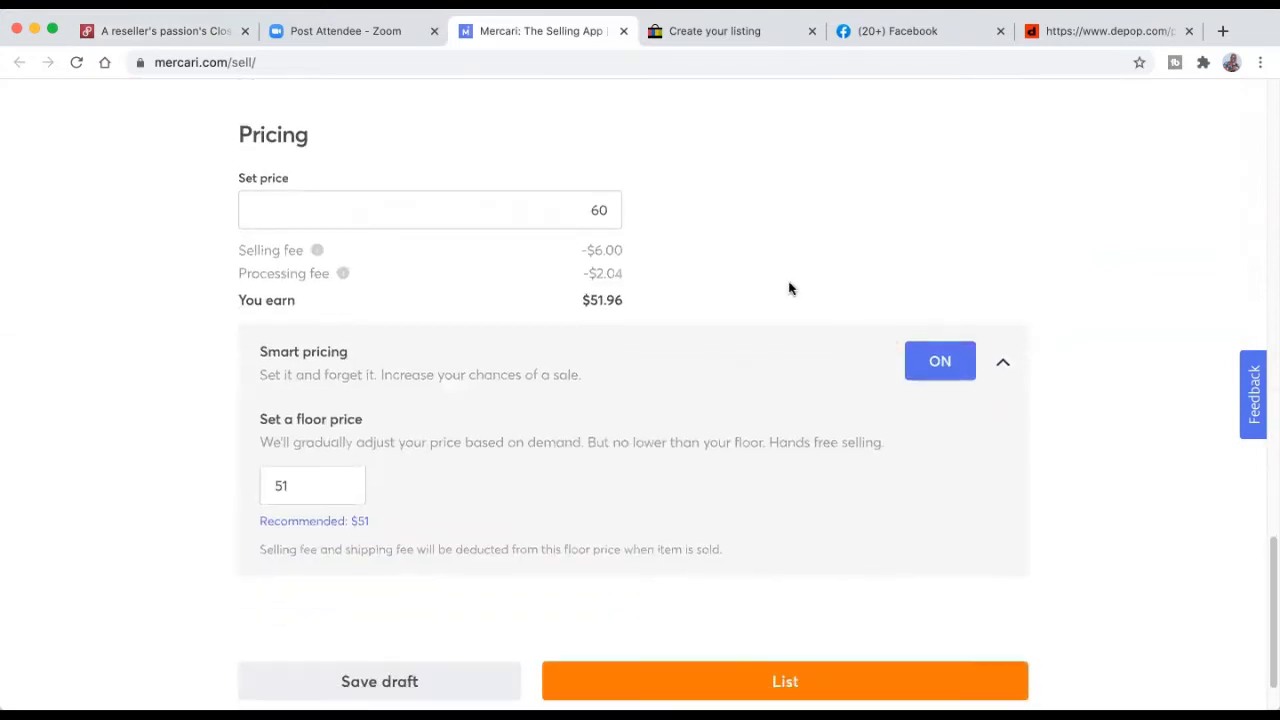
scroll(640, 480, "down", 2)
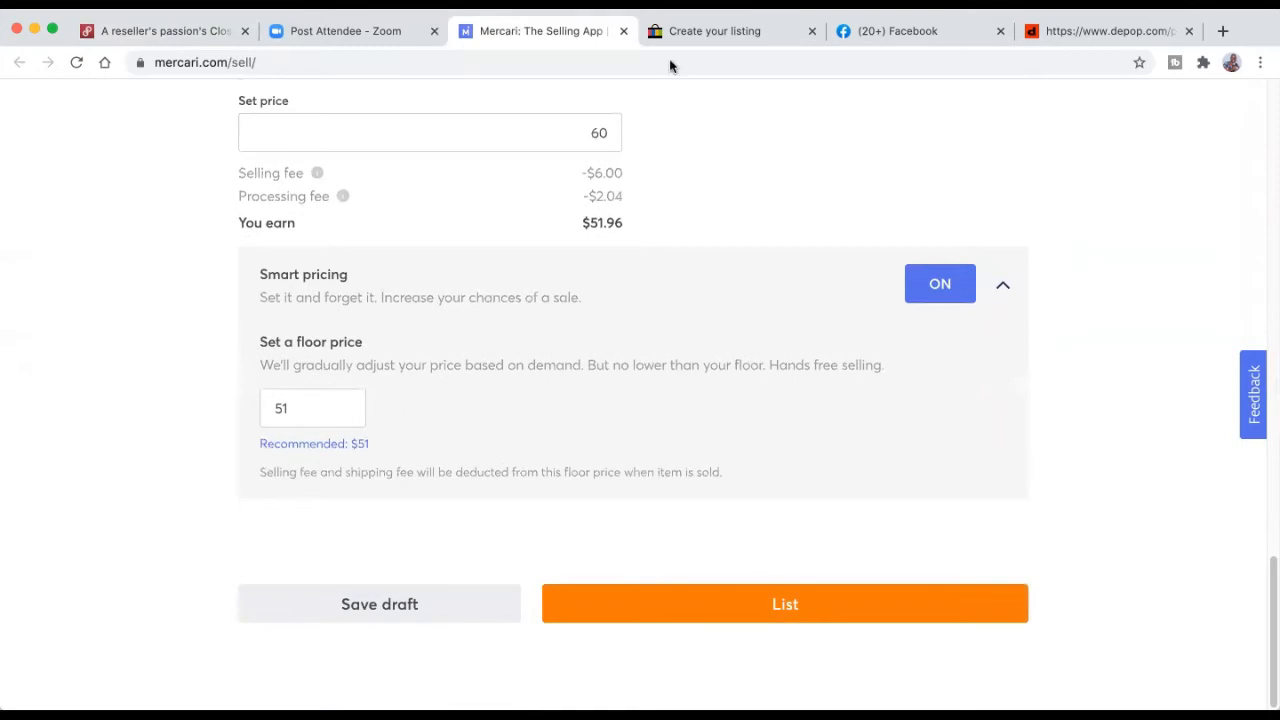
Step: Set the condition of the glasses' copied eBay listing to Pre-owned
left_click(737, 33)
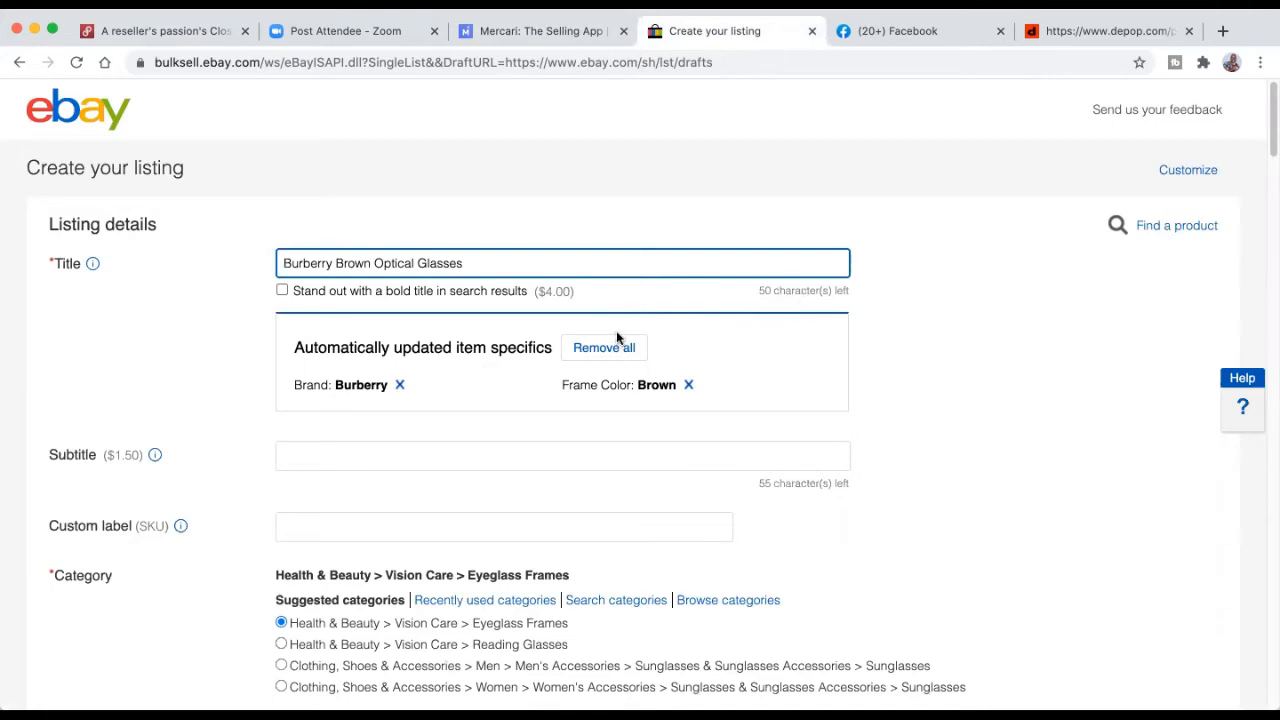
scroll(617, 338, "down", 3)
scroll(760, 312, "down", 6)
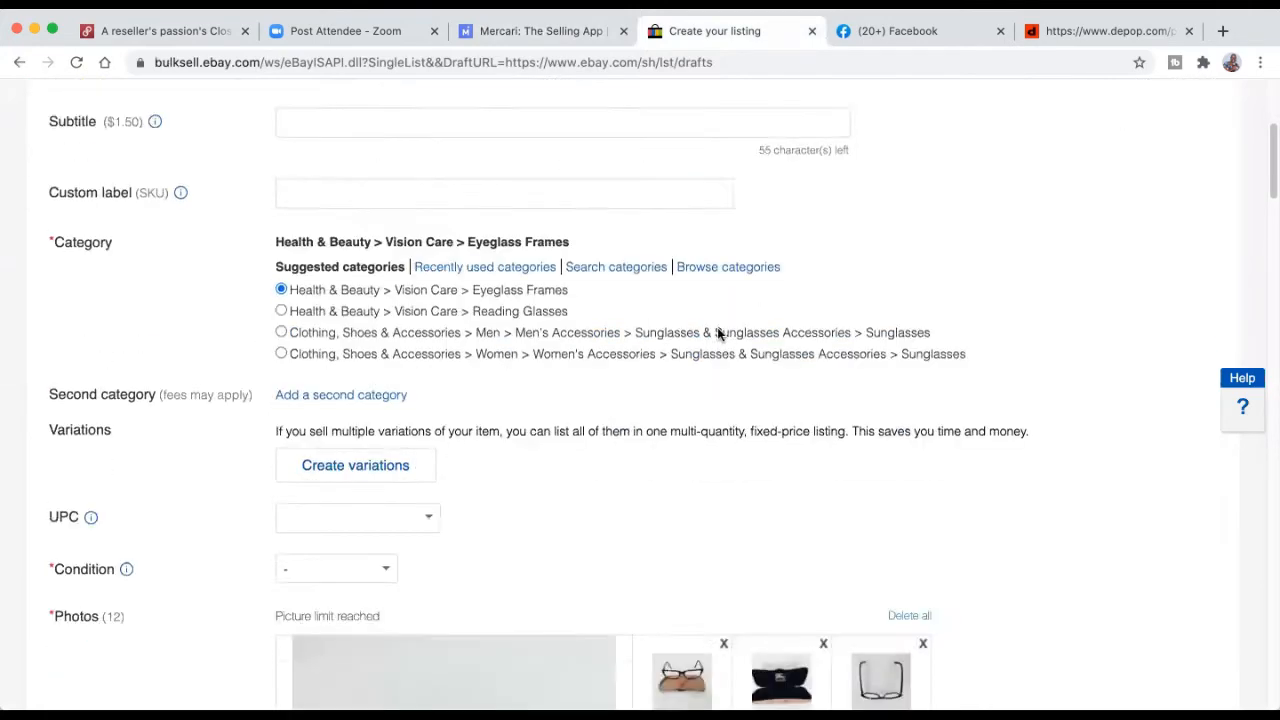
left_click(376, 278)
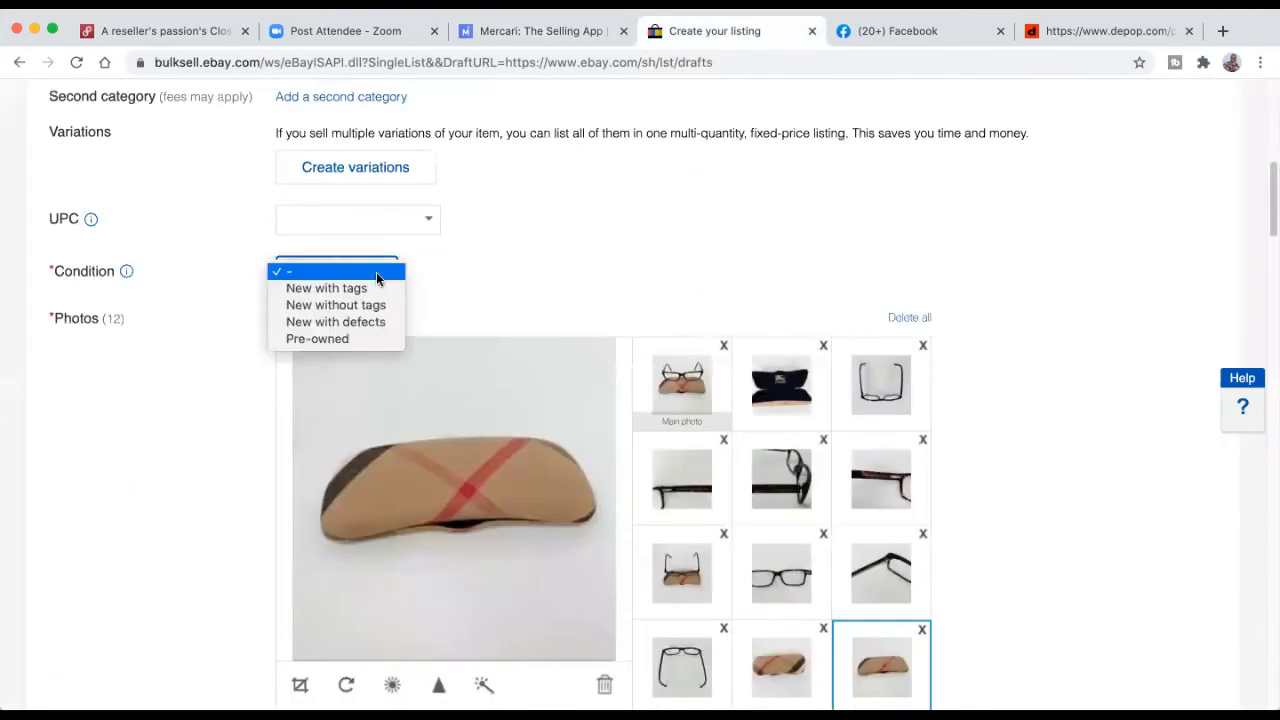
left_click(350, 340)
Step: Examine the rest of the glasses' eBay listing, covering condition description, photos, item specifics, description, price, shipping policies and package details
scroll(620, 286, "down", 4)
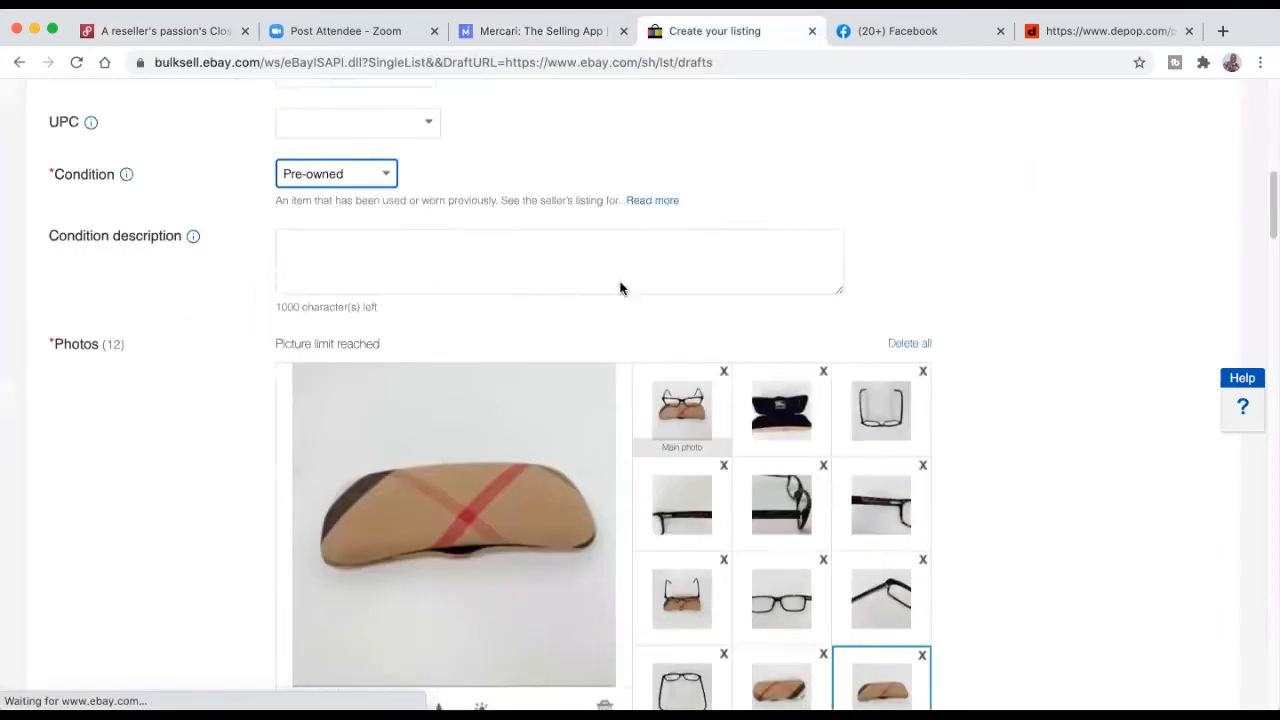
scroll(307, 278, "up", 2)
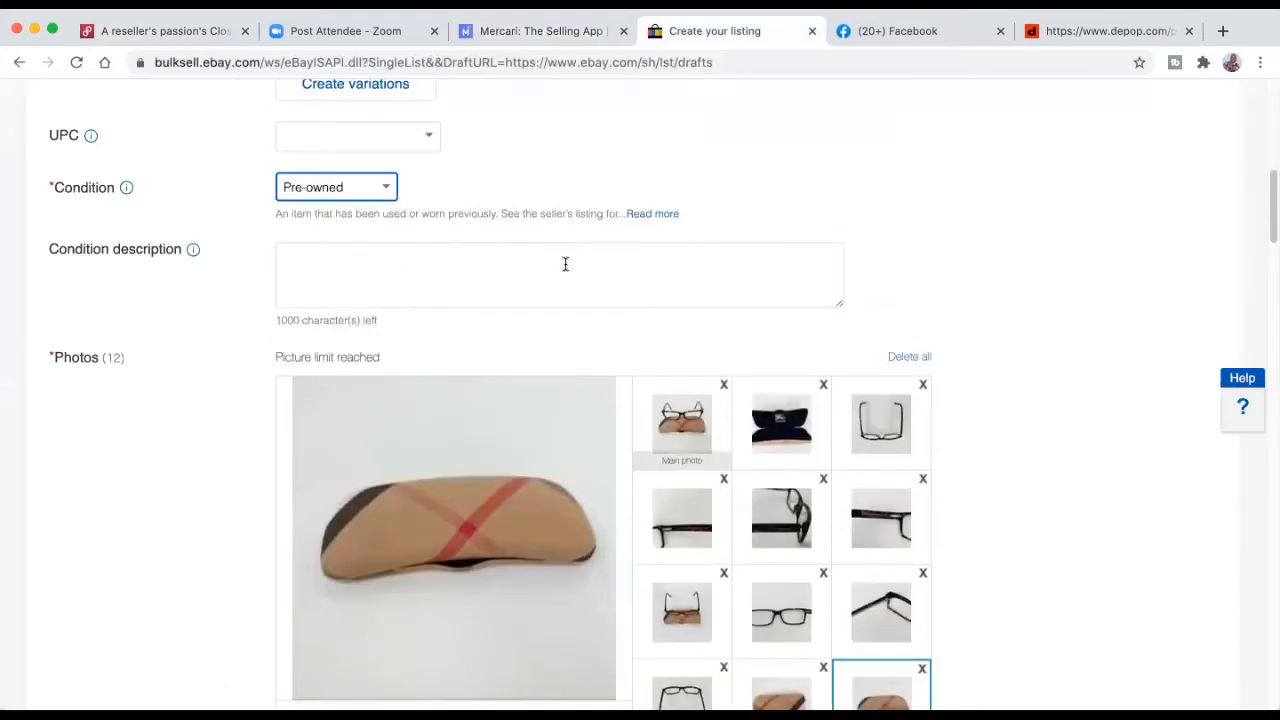
scroll(771, 326, "down", 12)
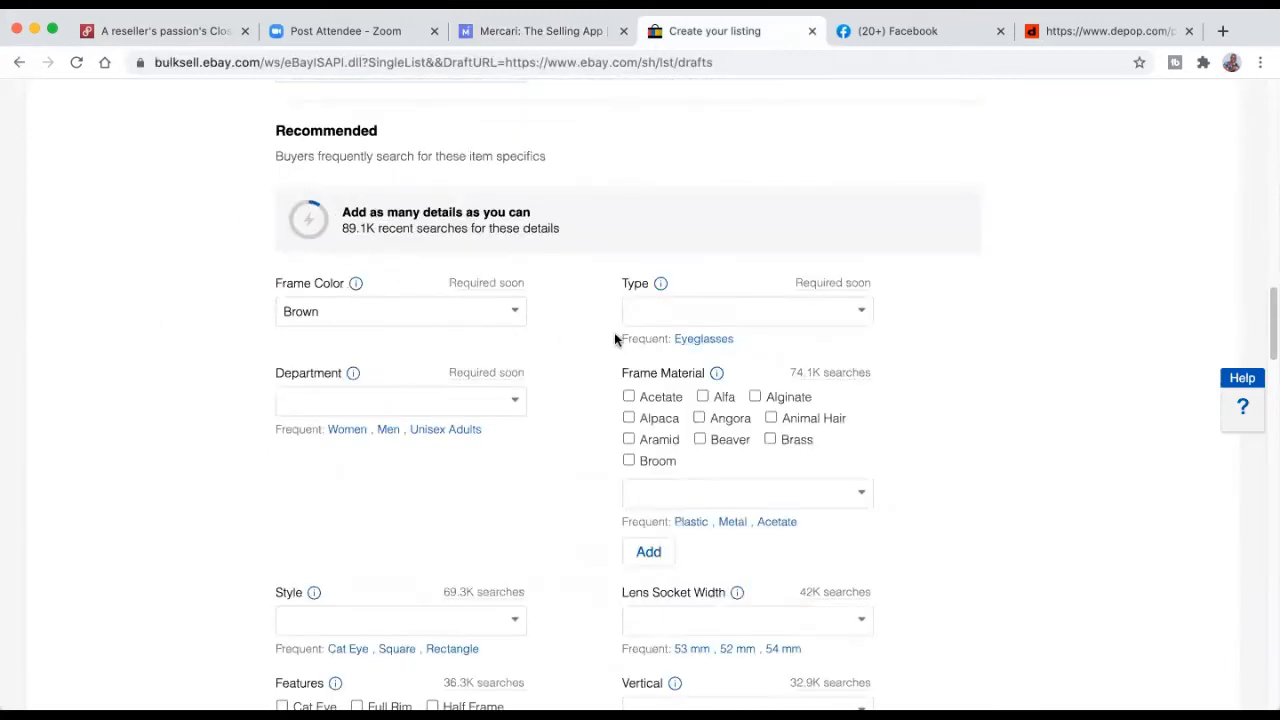
scroll(560, 344, "down", 8)
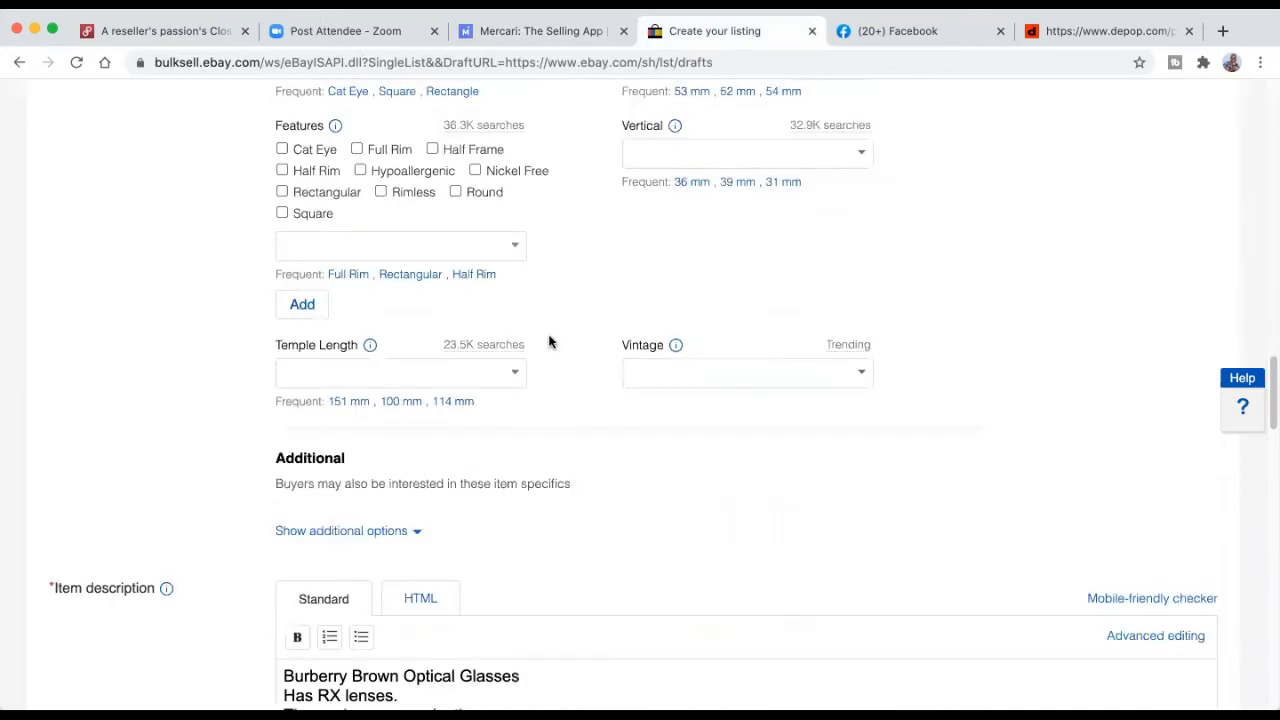
scroll(612, 348, "down", 8)
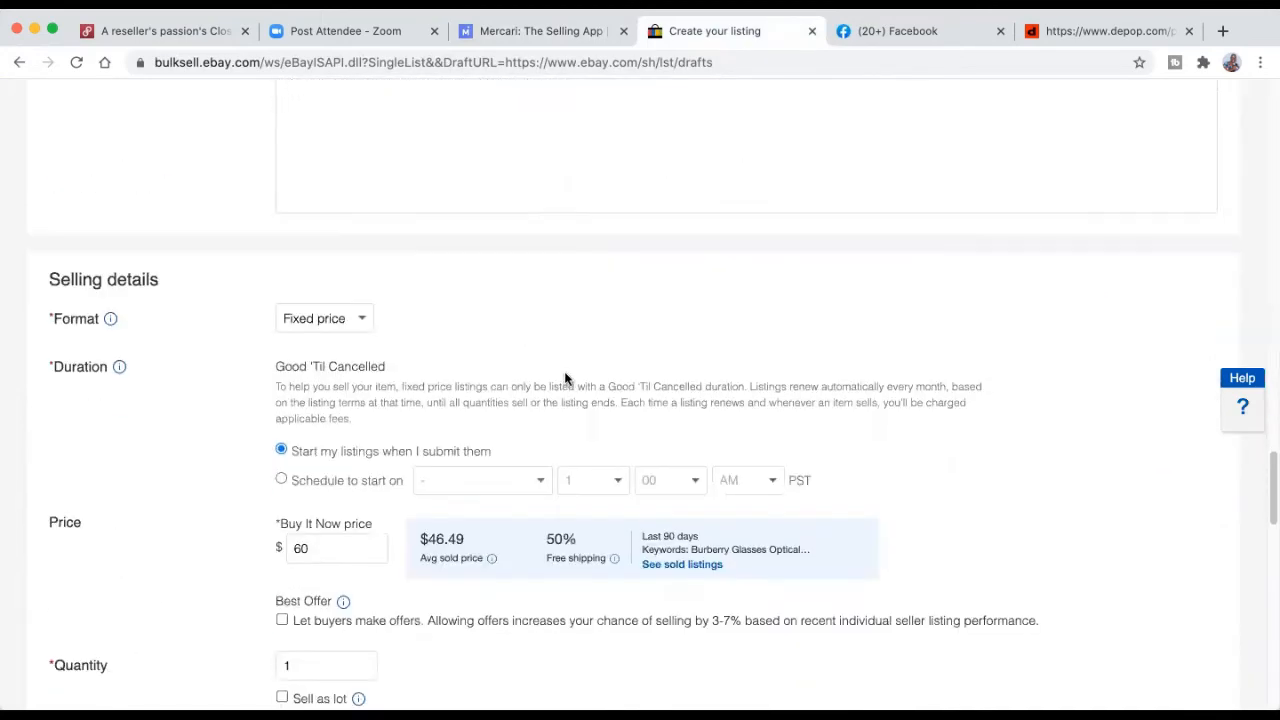
scroll(499, 385, "down", 4)
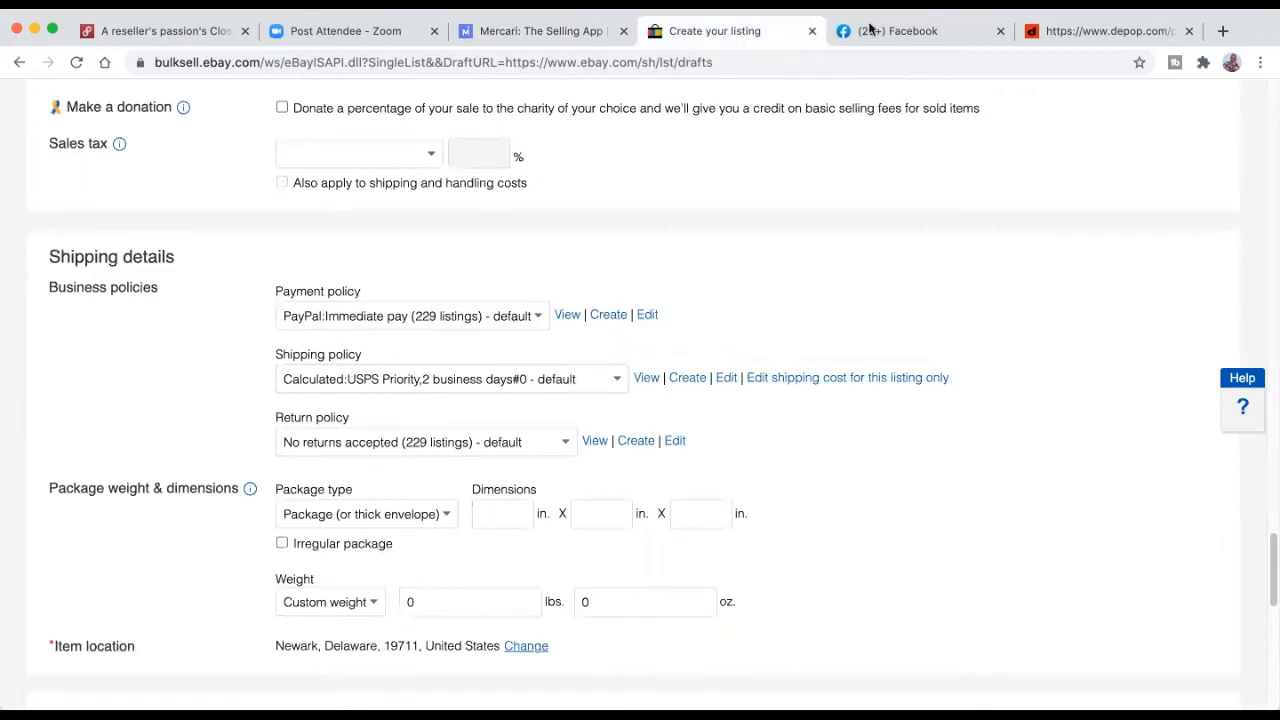
scroll(669, 308, "down", 4)
scroll(669, 308, "down", 6)
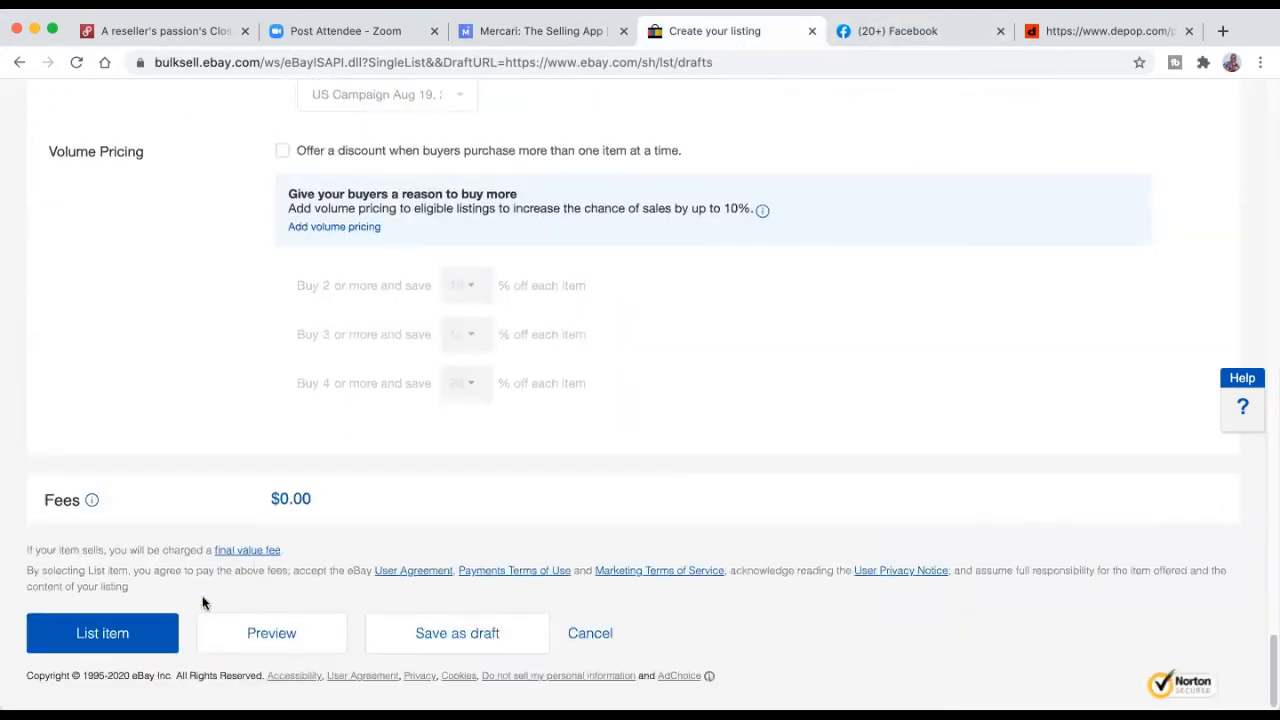
Step: Examine the glasses' copied Facebook Marketplace listing, covering photos, title, price, category, condition, description, product tags and privacy settings
left_click(951, 31)
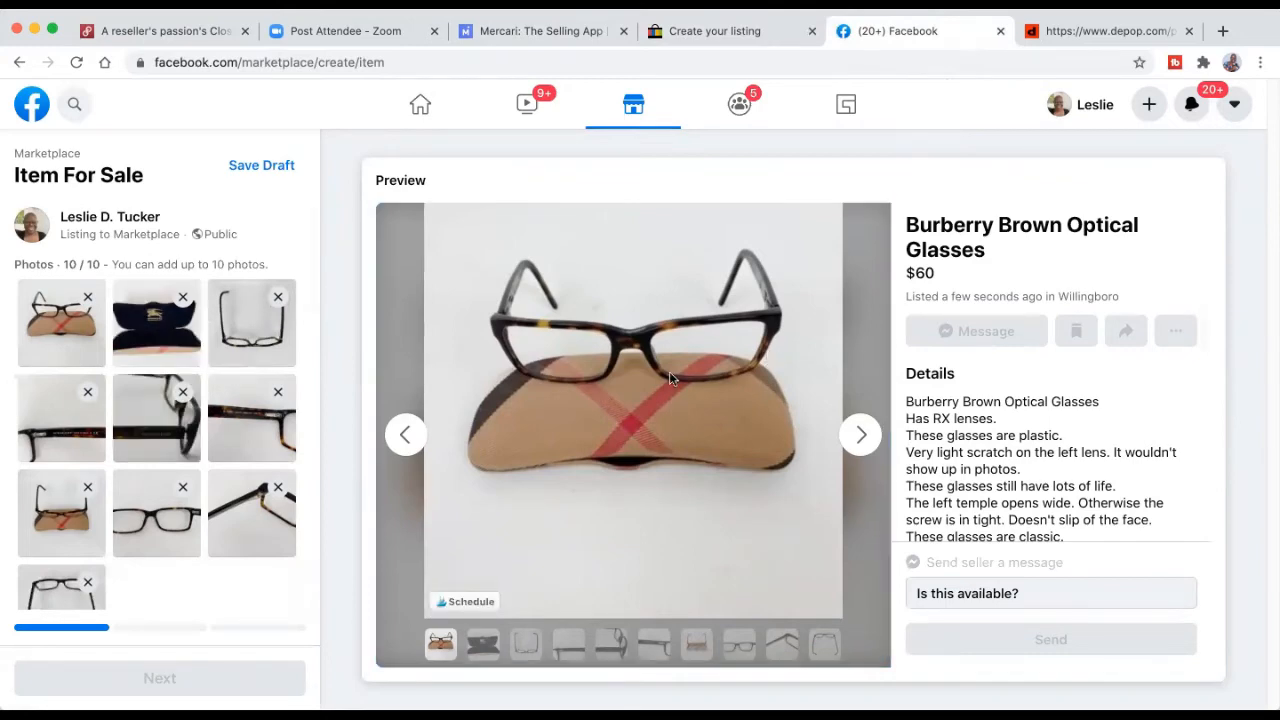
scroll(1080, 413, "down", 3)
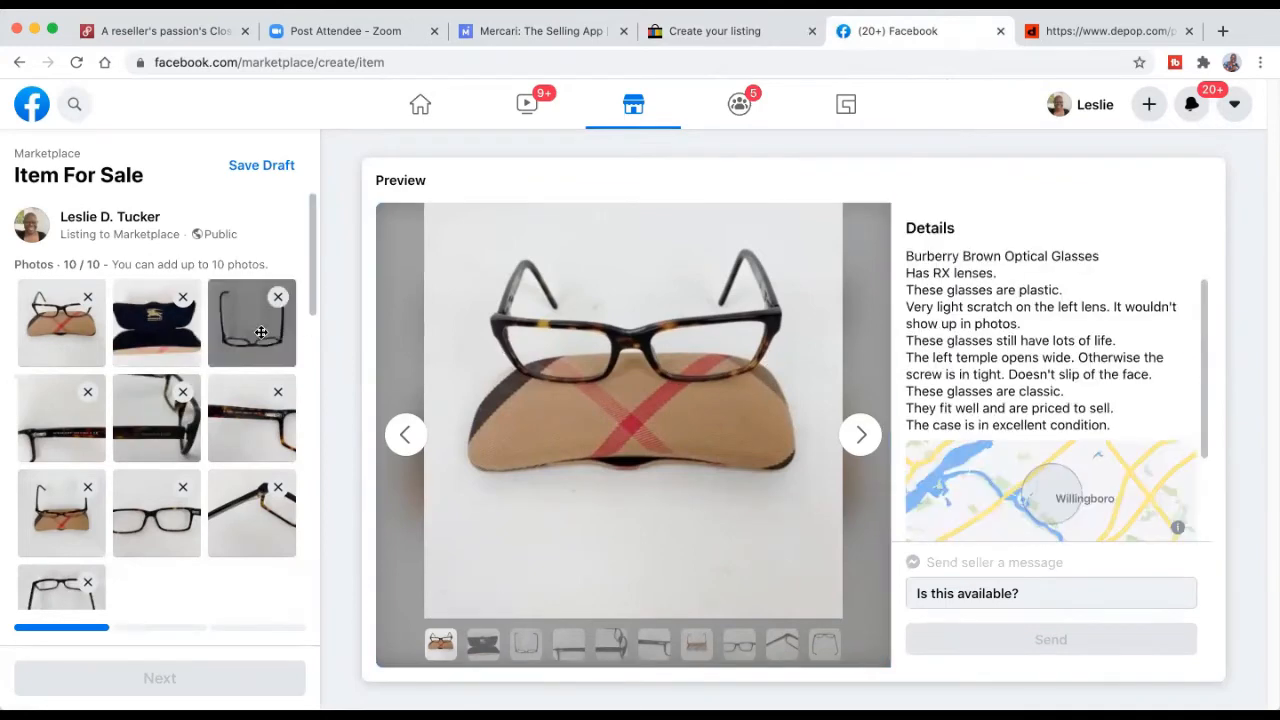
scroll(261, 340, "down", 5)
scroll(243, 326, "down", 5)
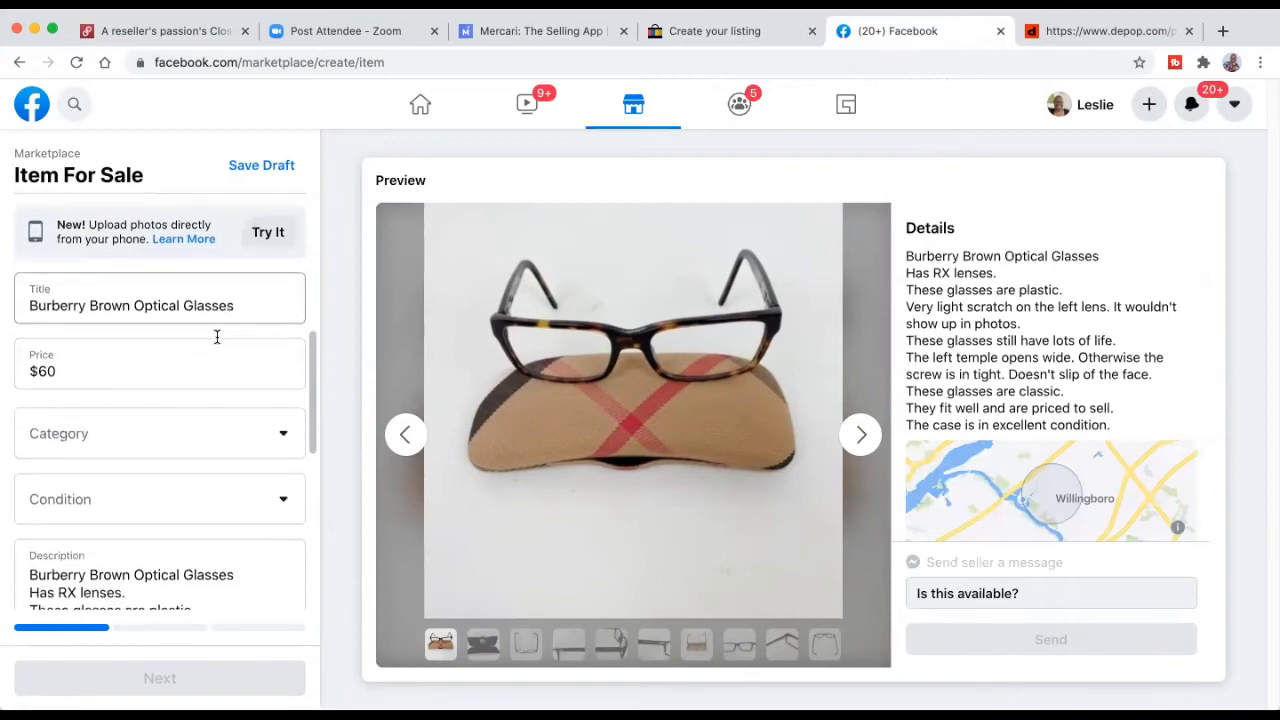
scroll(184, 376, "down", 3)
scroll(185, 380, "down", 1)
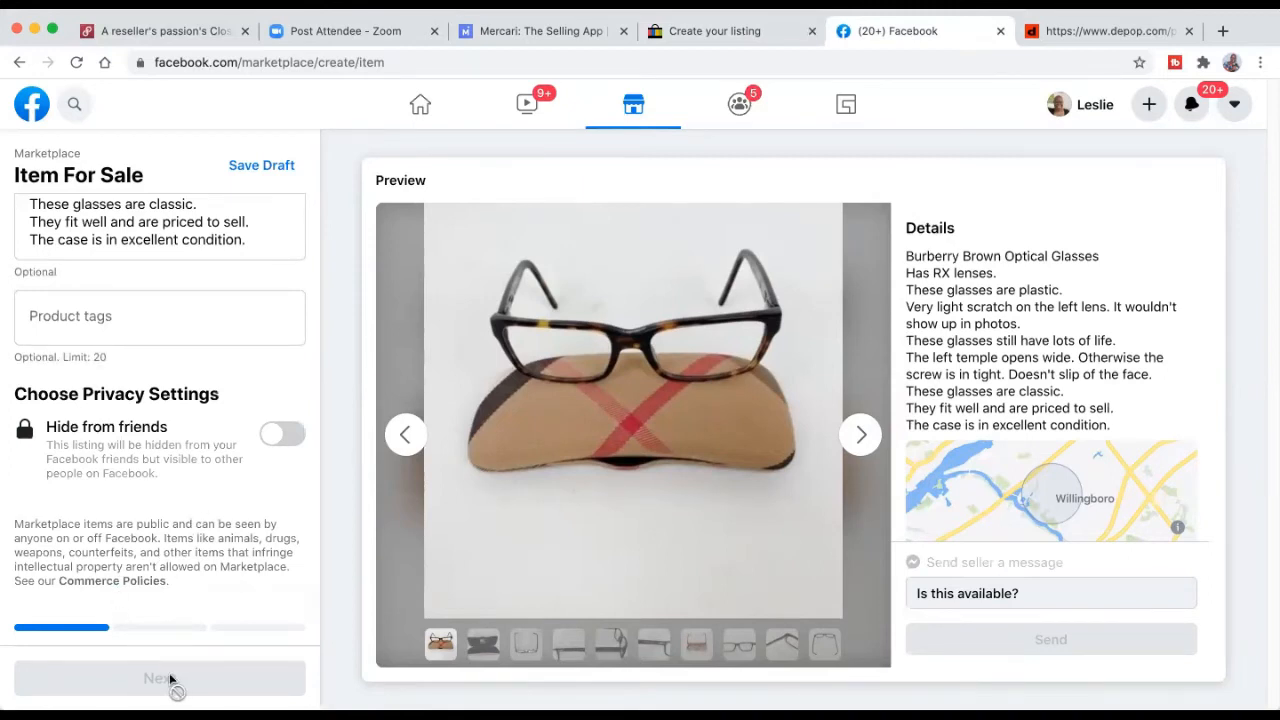
Step: Check the copied Depop listing page, close it and return to the List Perfectly copy options over the Poshmark closet
left_click(1101, 34)
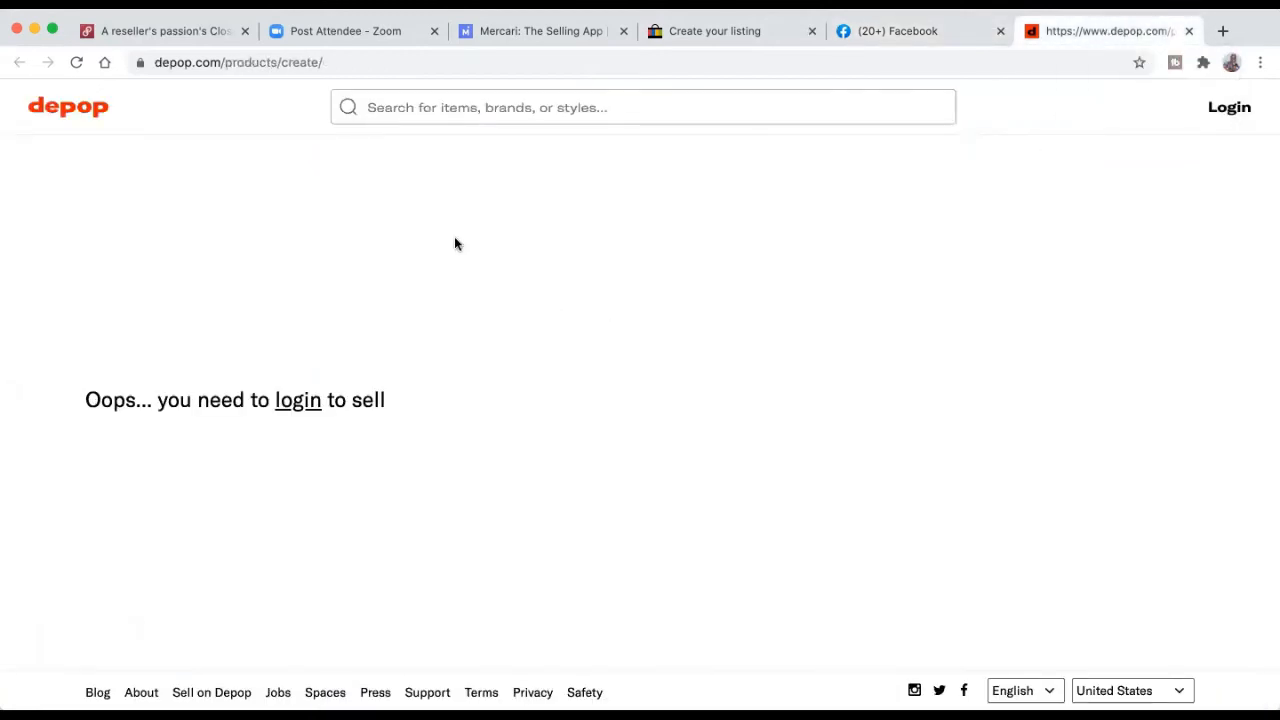
left_click(1188, 31)
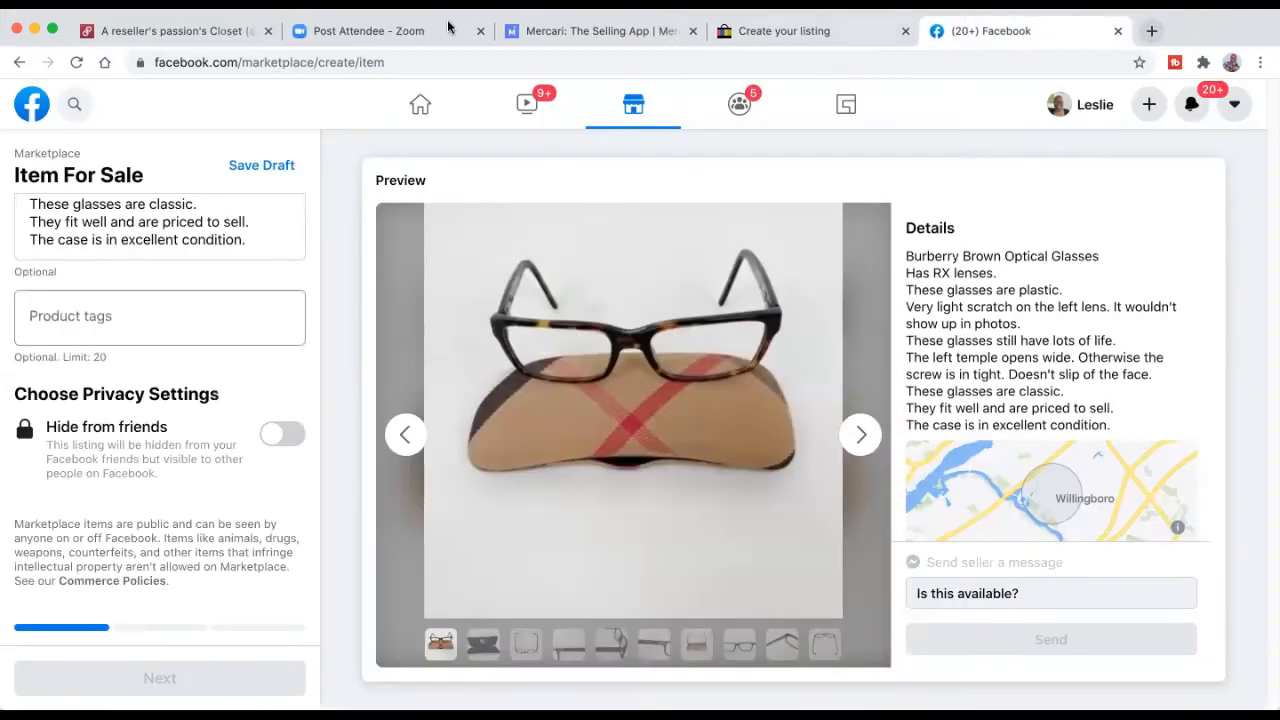
left_click(175, 31)
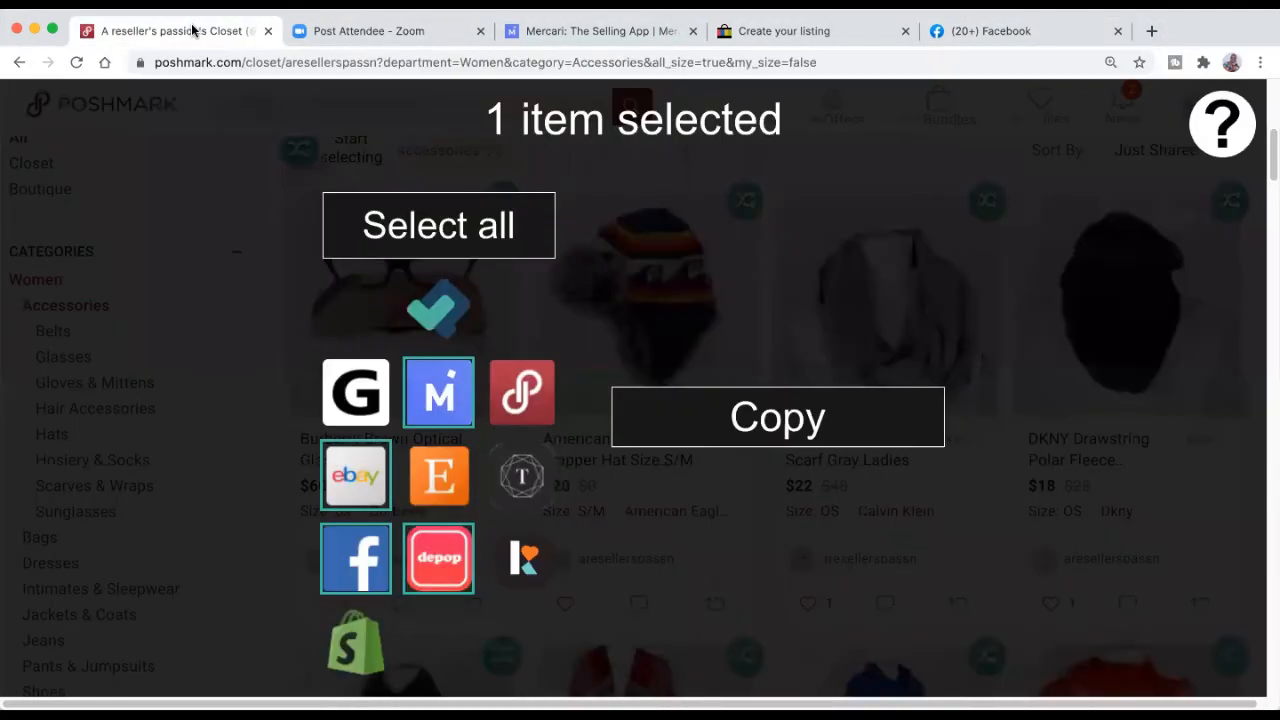
Step: Open the seller's Depop shop in a new browser tab and log in to the account
left_click(1151, 31)
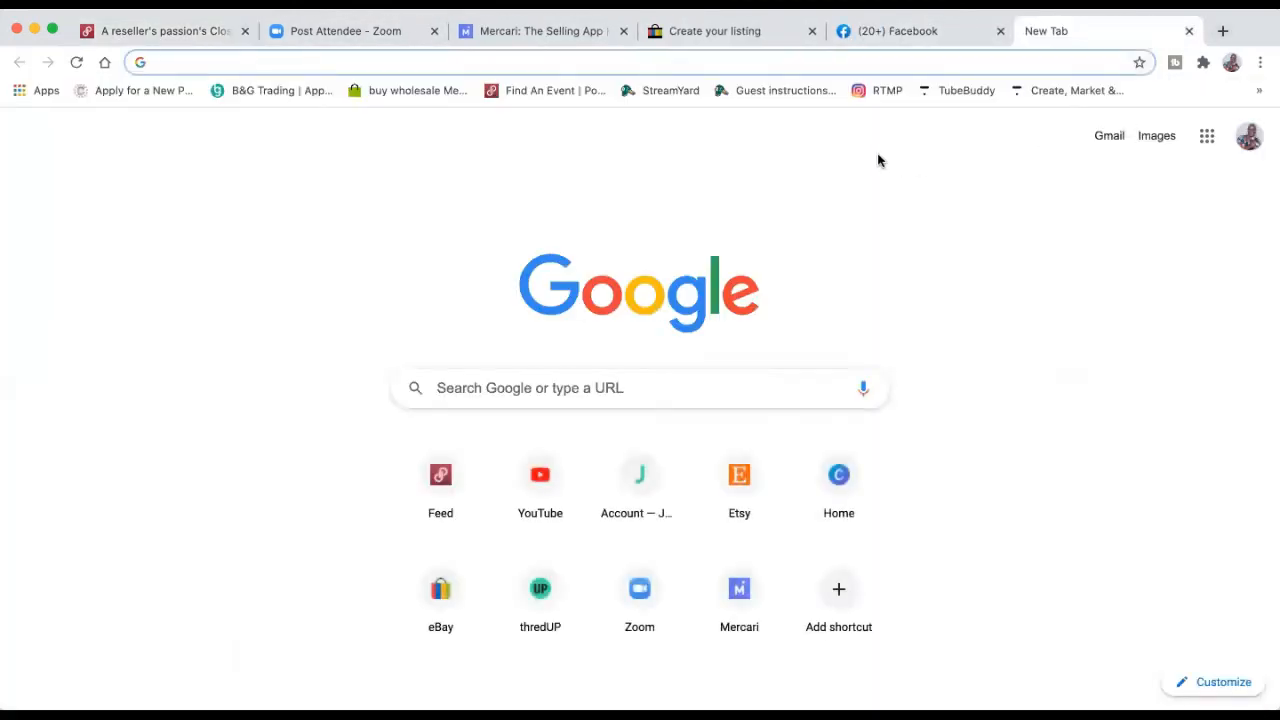
type("dep")
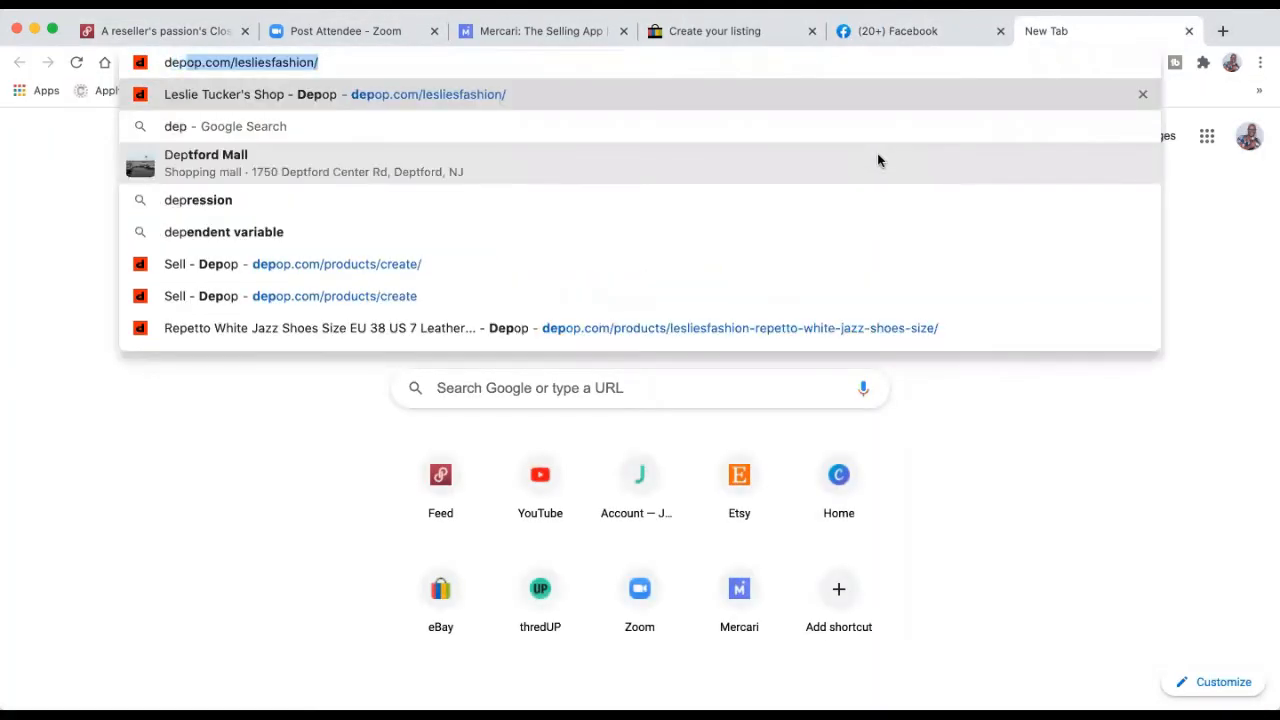
key("Return")
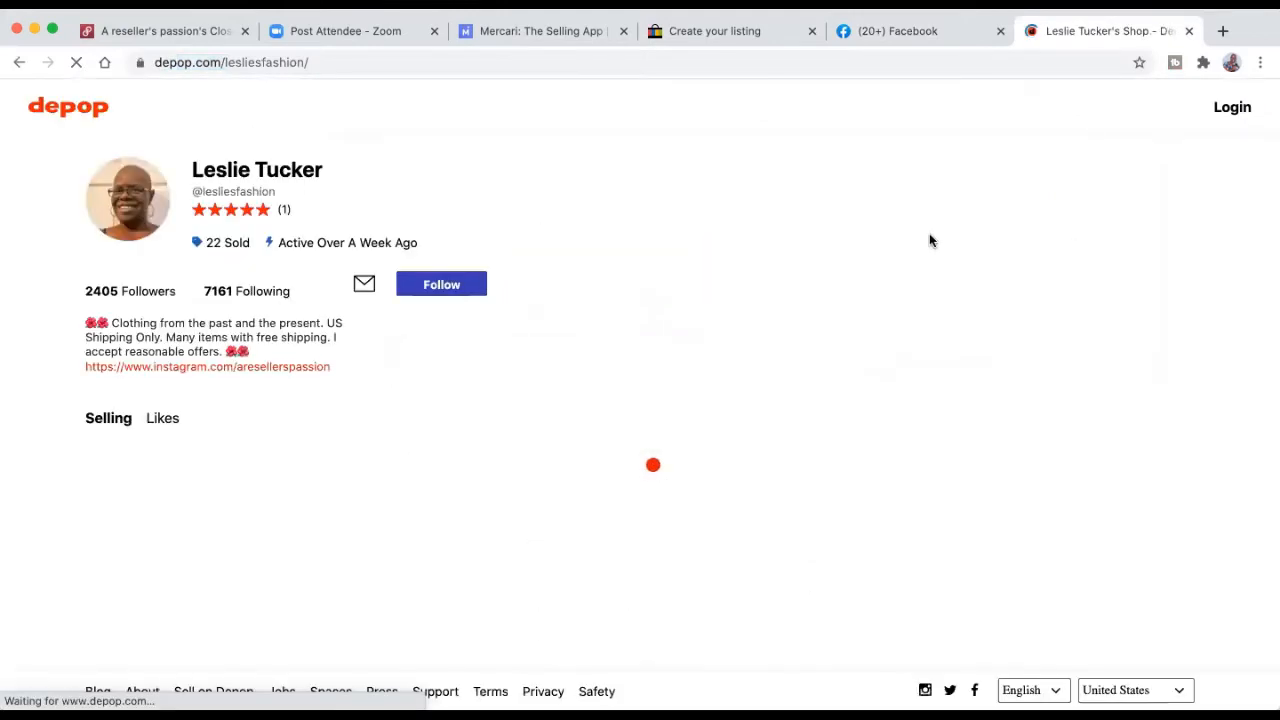
left_click(1216, 108)
left_click(639, 372)
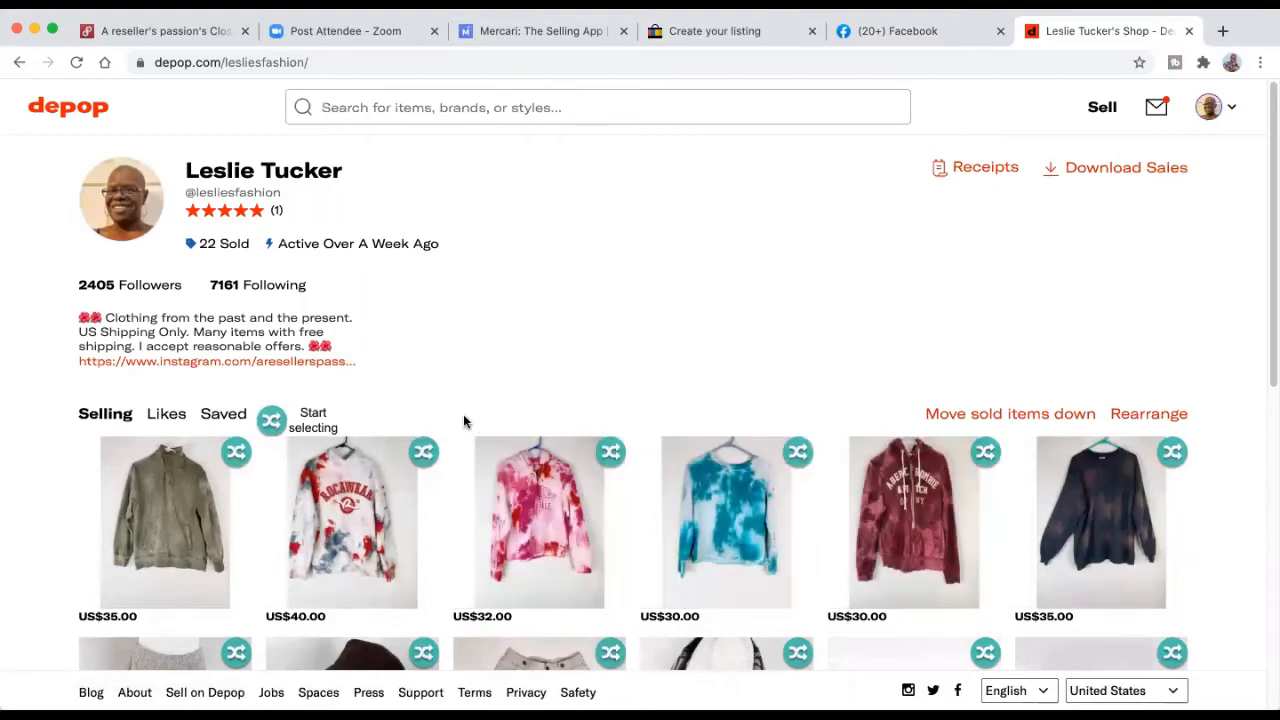
Step: Look through the items for sale in the Depop shop and close the shop's tab
scroll(475, 423, "down", 5)
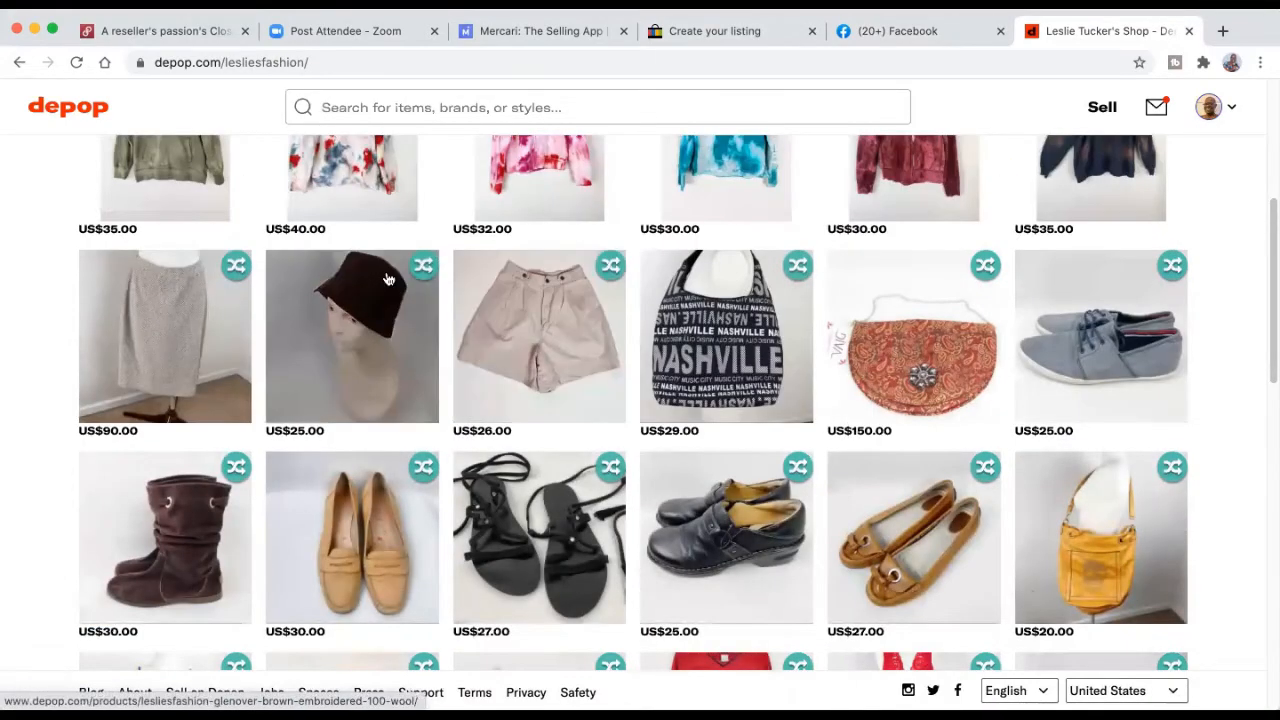
scroll(726, 352, "down", 3)
scroll(703, 340, "up", 4)
scroll(697, 345, "up", 3)
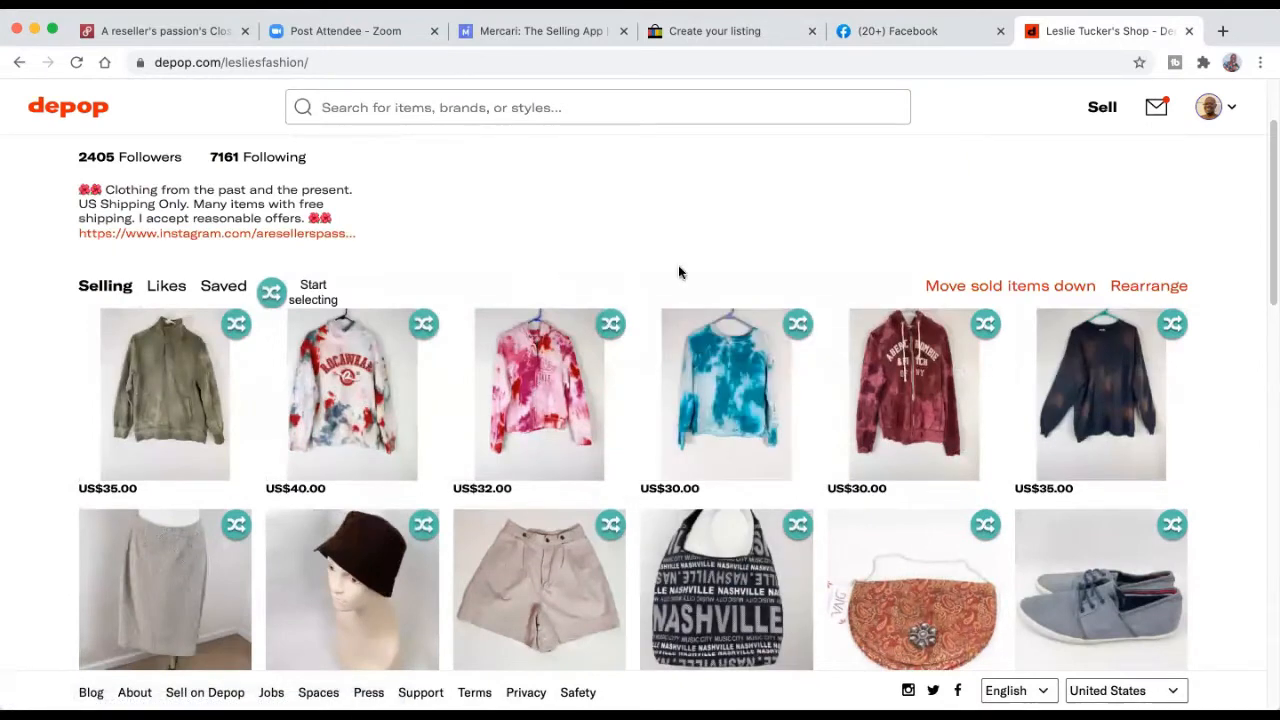
left_click(1189, 31)
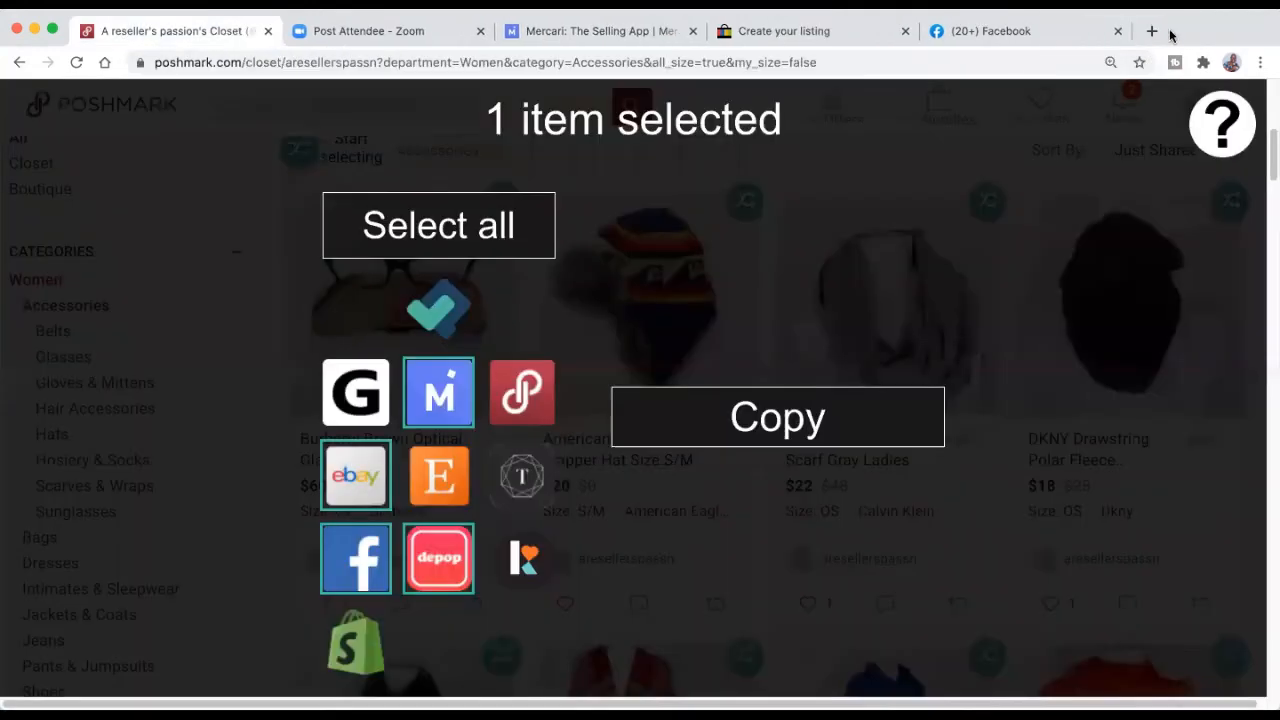
Step: Deselect Mercari, eBay and Facebook in List Perfectly and copy the Burberry glasses listing to Depop only
left_click(436, 395)
left_click(368, 486)
left_click(356, 556)
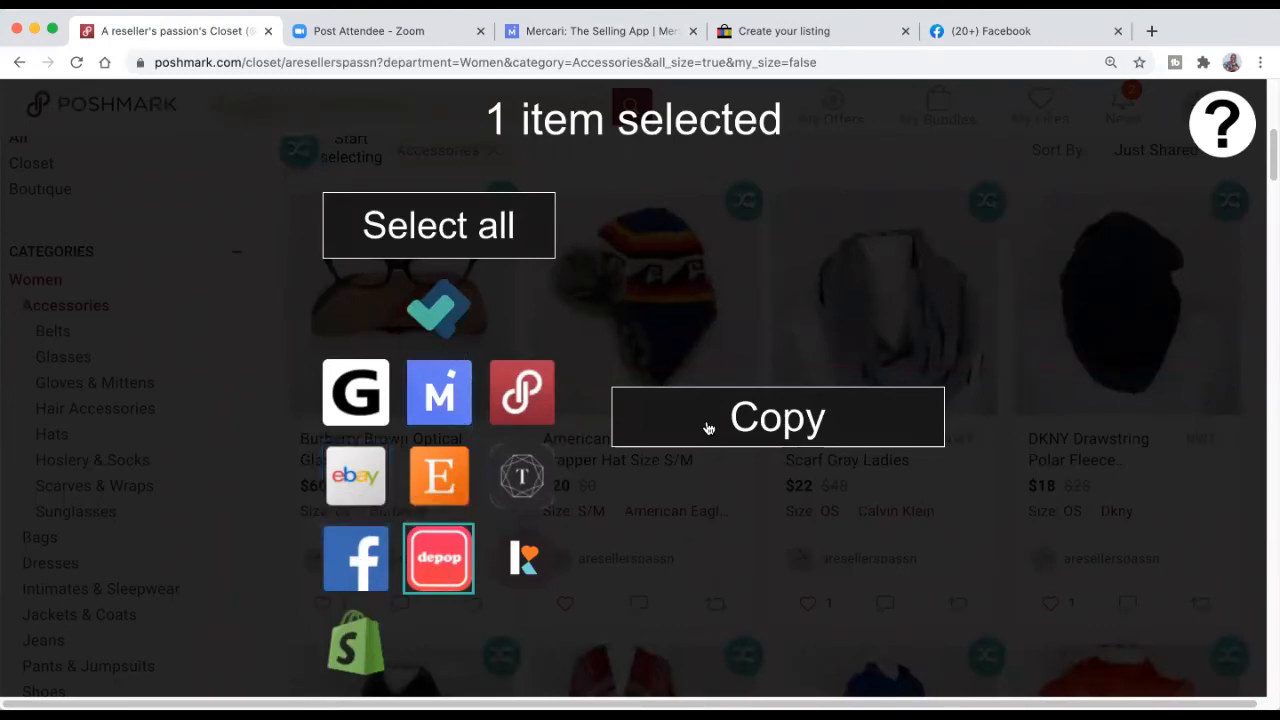
left_click(708, 428)
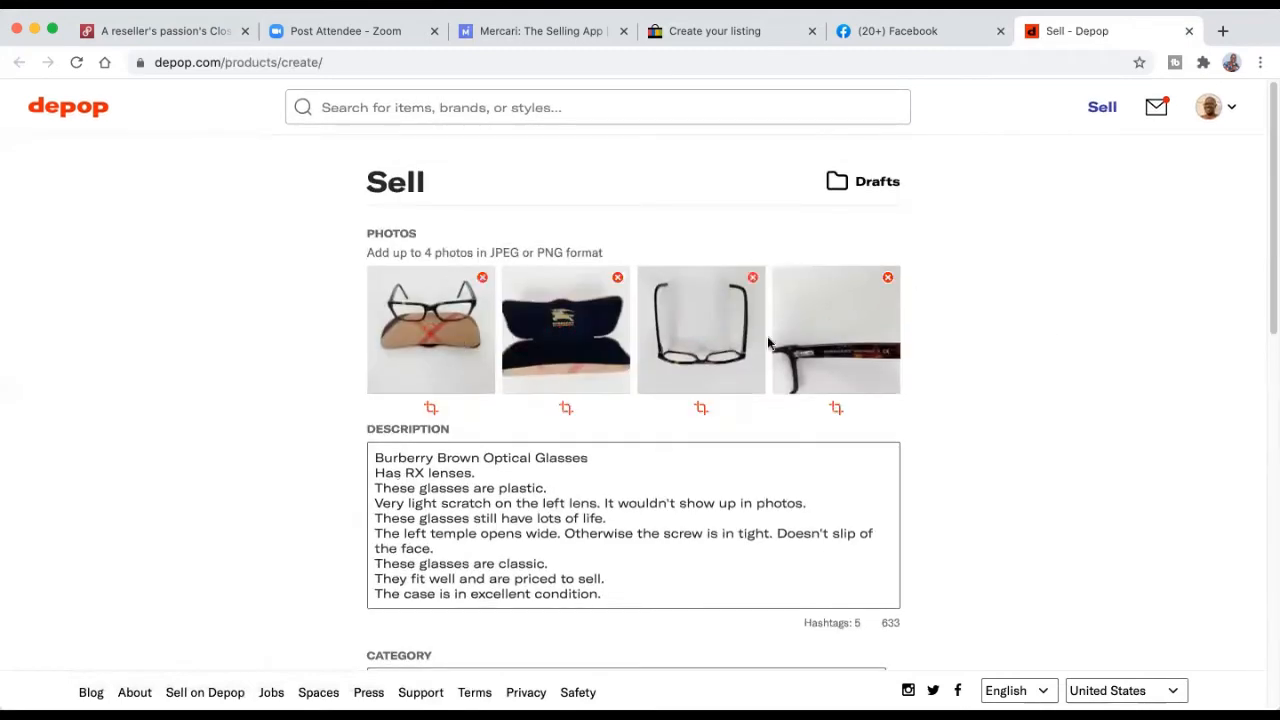
Step: Examine the glasses' copied Depop listing, covering photos, description, category, condition, colour, location, domestic shipping and price
scroll(897, 343, "down", 1)
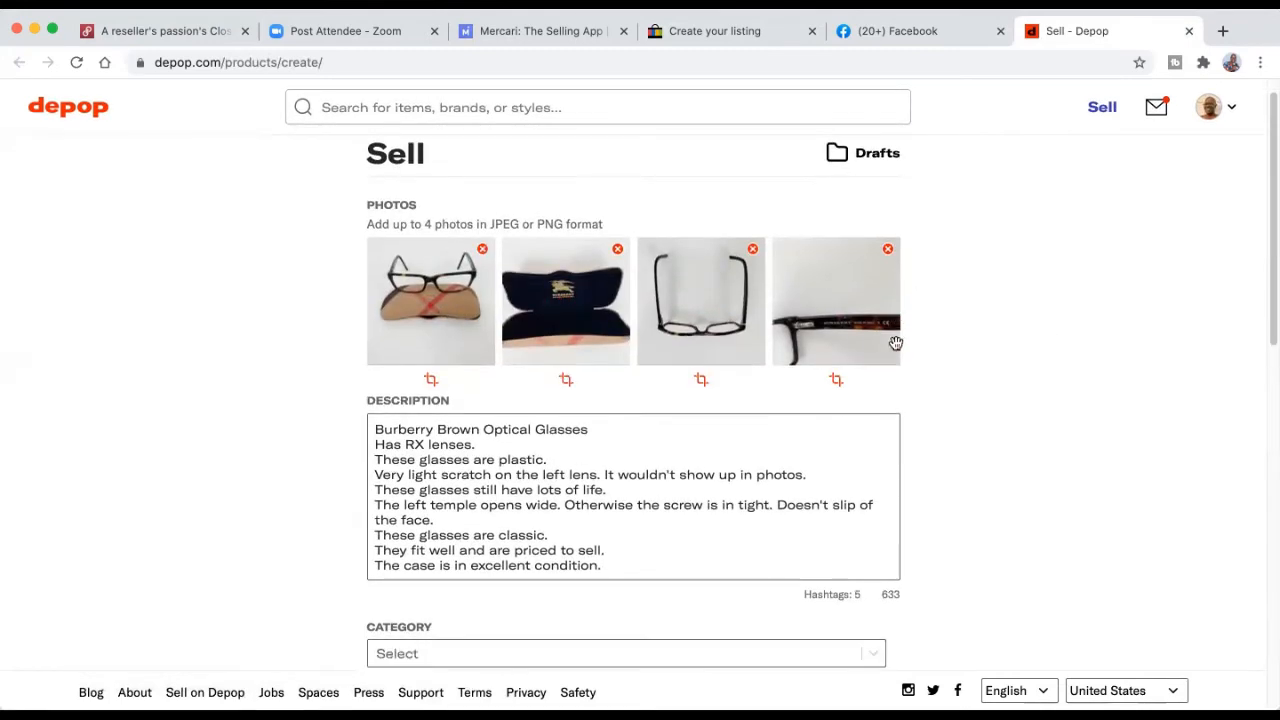
scroll(923, 377, "down", 4)
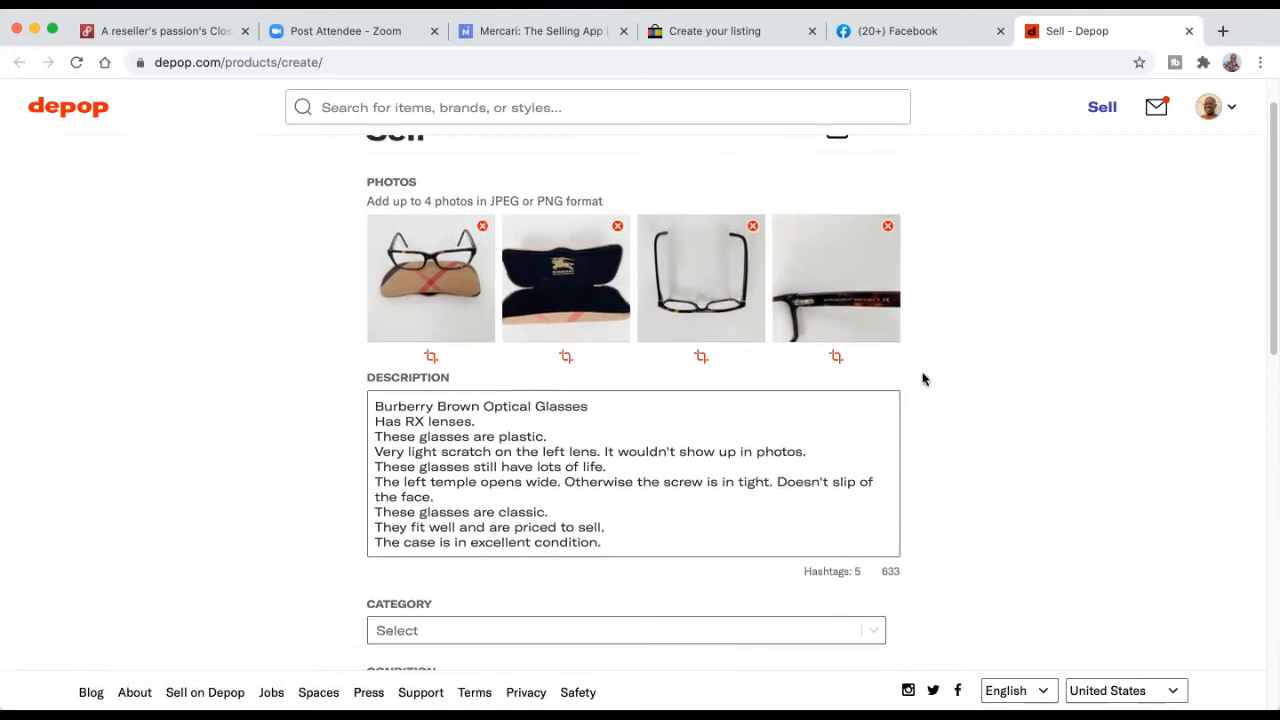
scroll(588, 441, "down", 1)
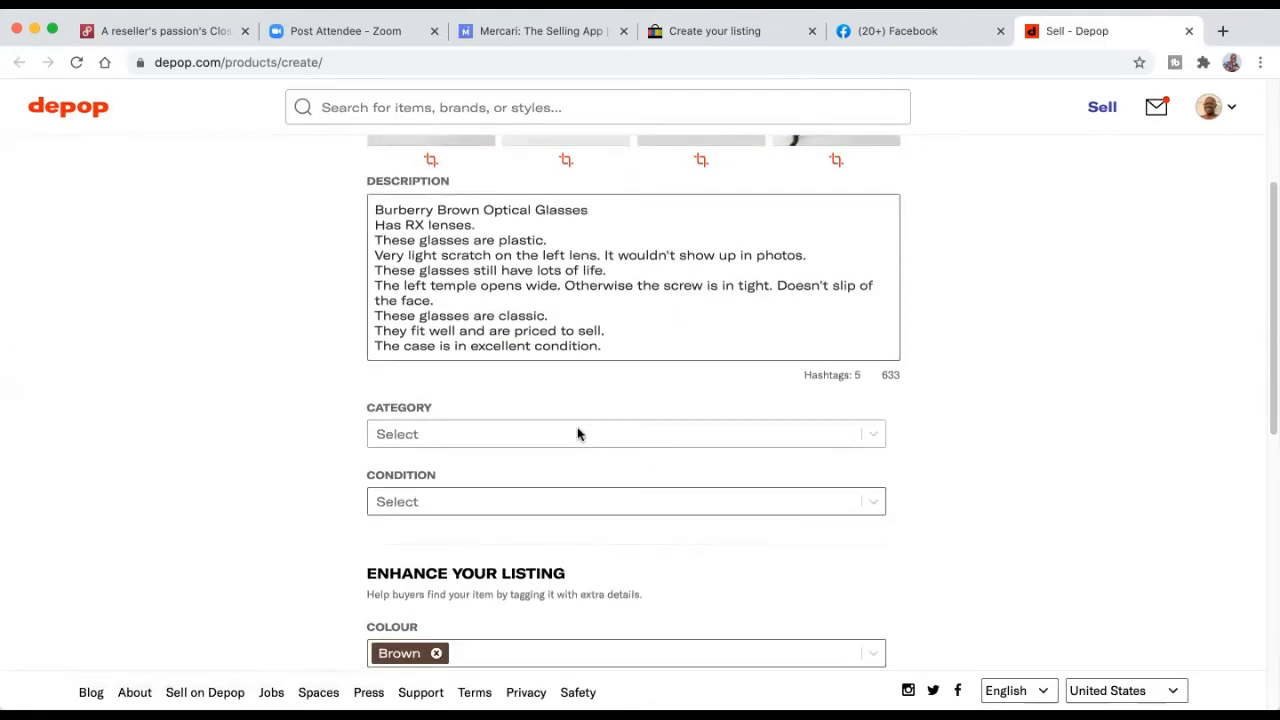
scroll(592, 460, "down", 4)
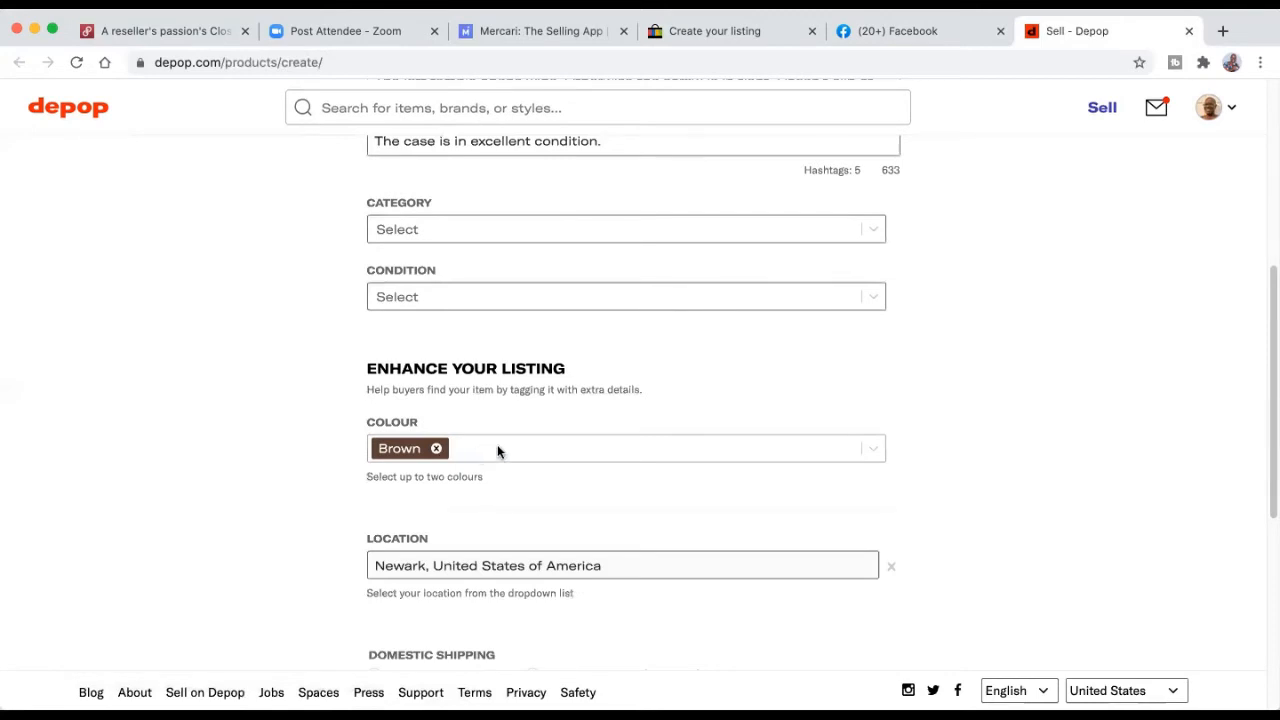
scroll(655, 354, "down", 9)
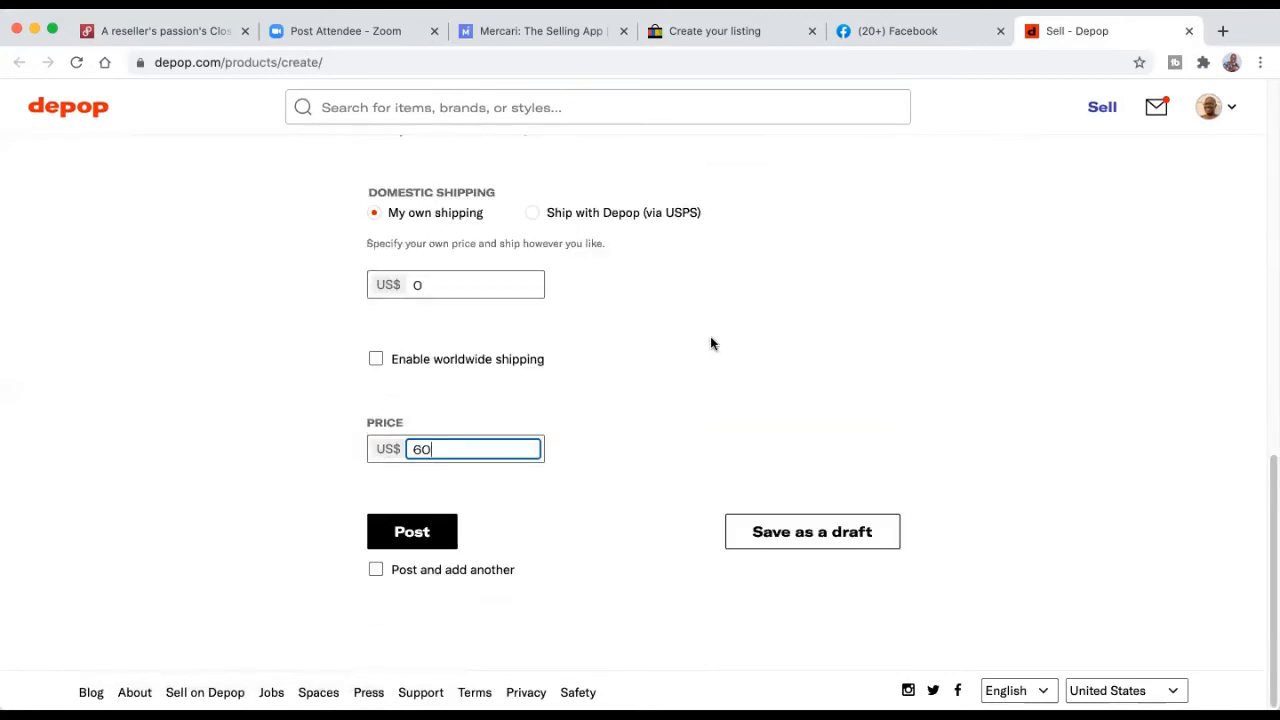
scroll(909, 341, "up", 16)
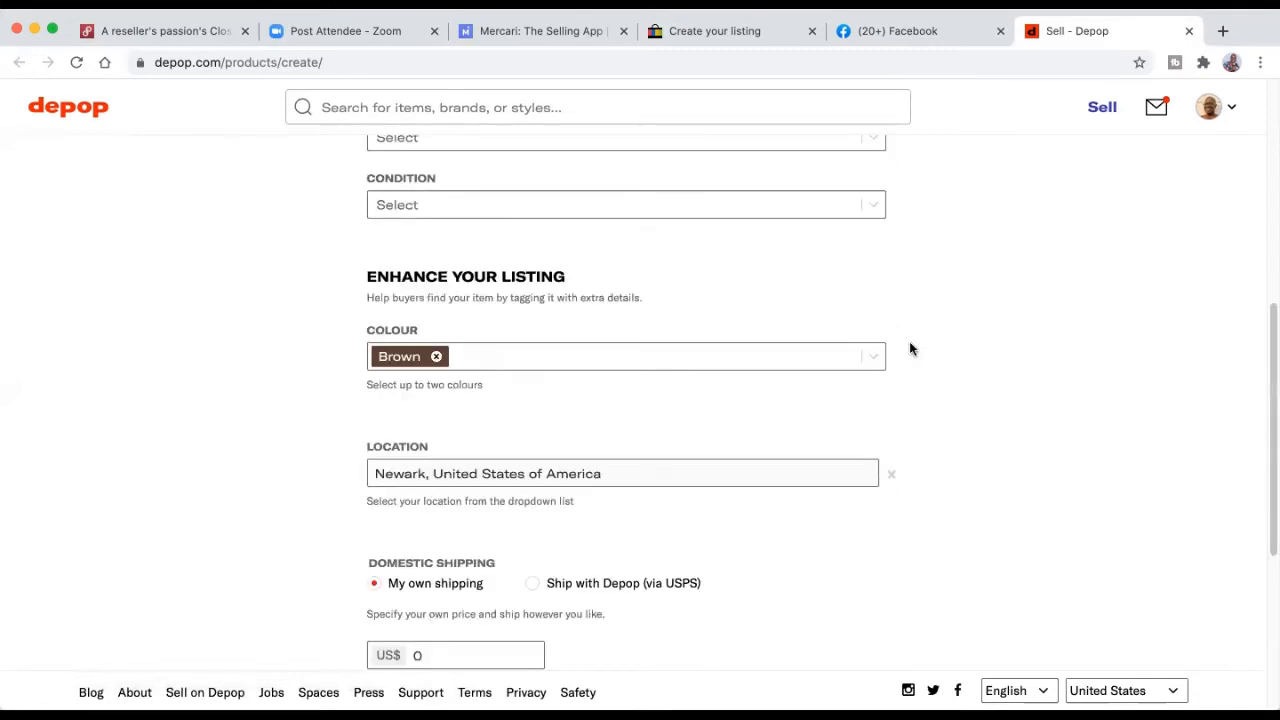
scroll(905, 347, "up", 1)
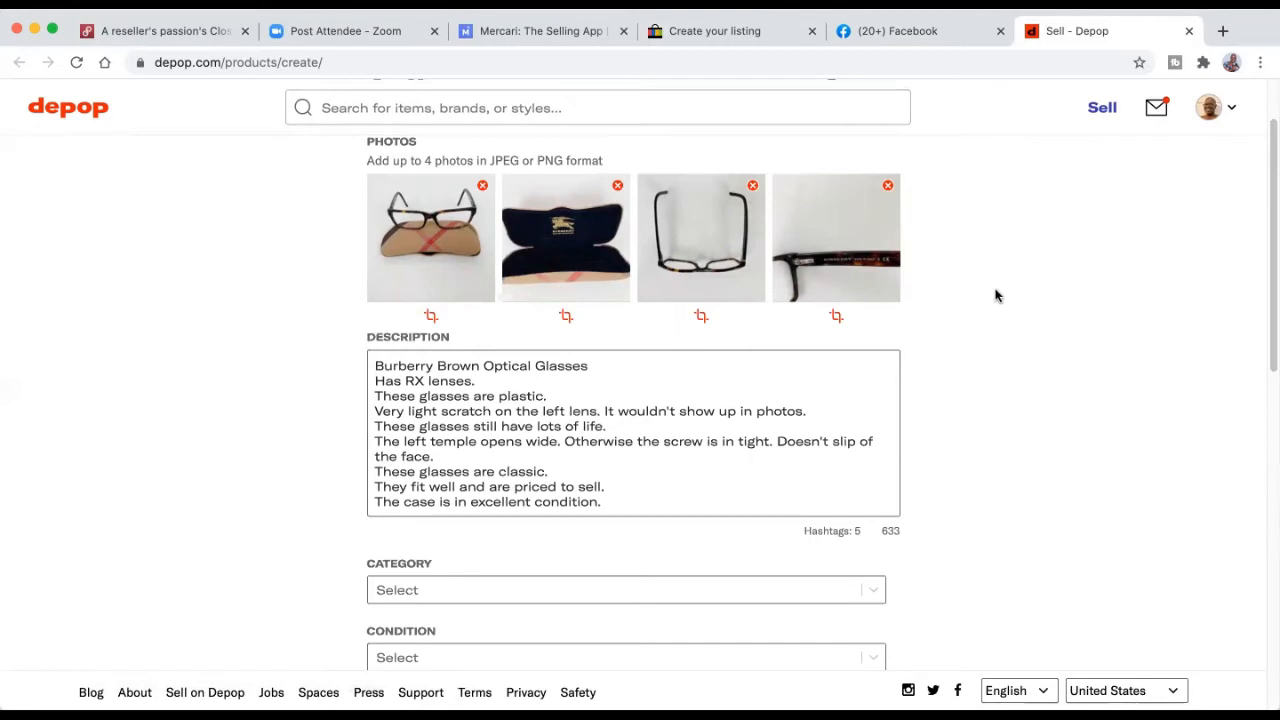
scroll(993, 296, "down", 16)
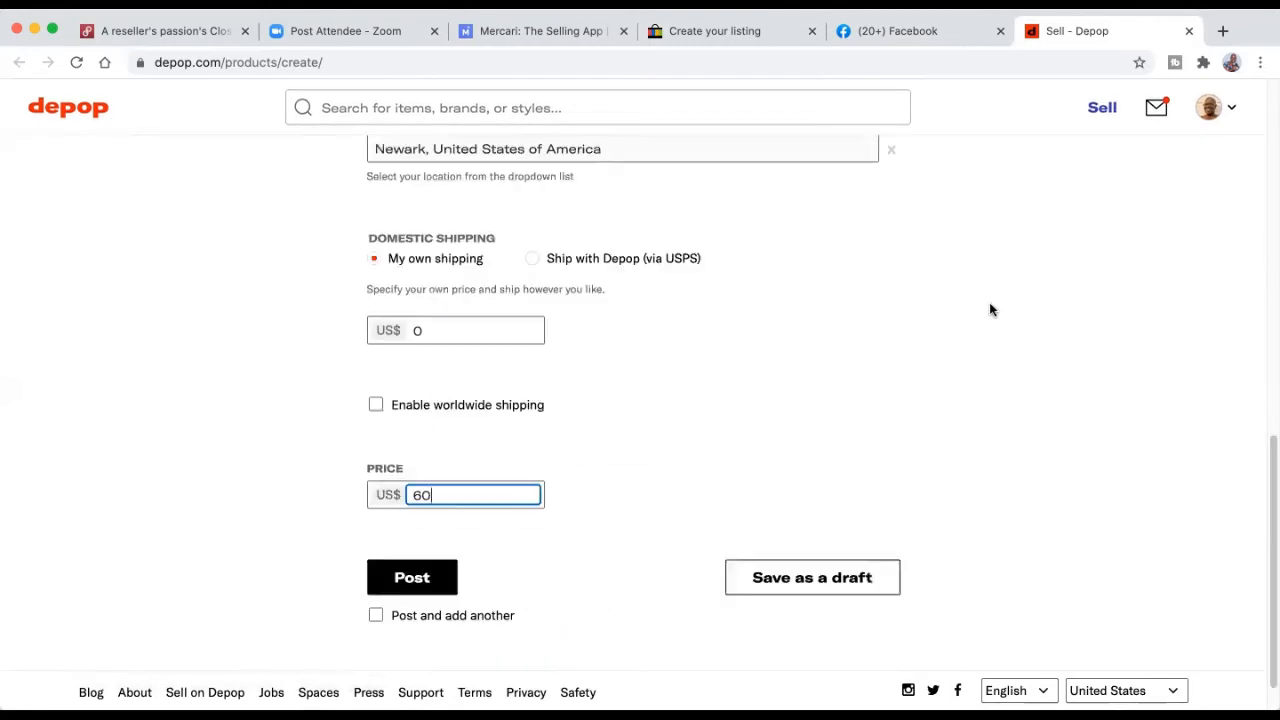
scroll(669, 326, "up", 2)
scroll(714, 323, "down", 3)
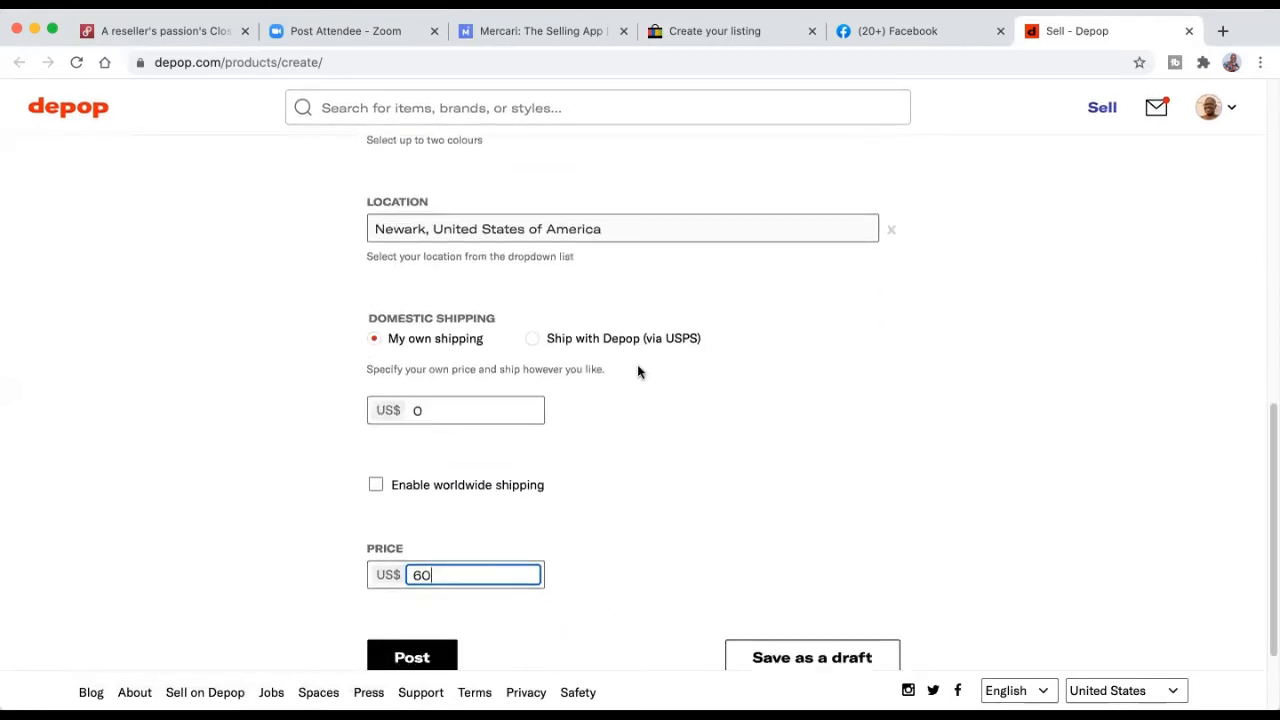
Step: Close the Depop, Facebook, eBay and Mercari tabs, return to the Poshmark closet and dismiss the List Perfectly marketplace selection
left_click(443, 544)
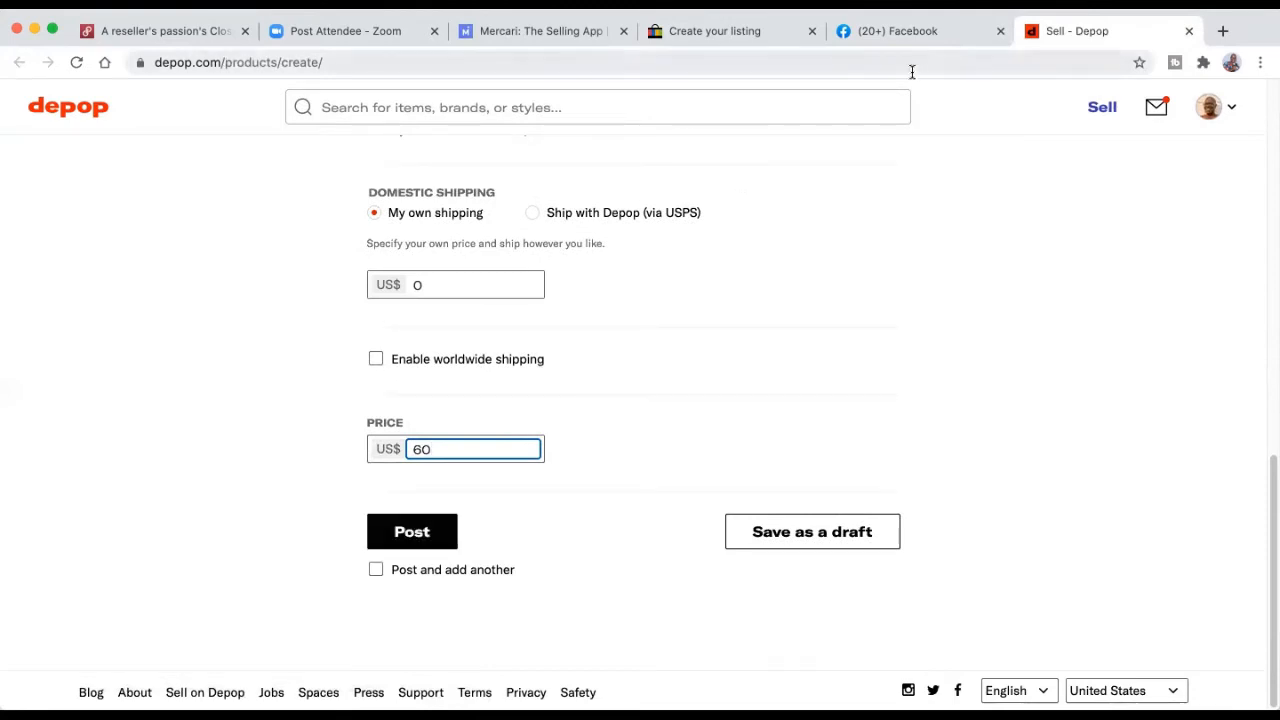
left_click(1189, 31)
left_click(1118, 31)
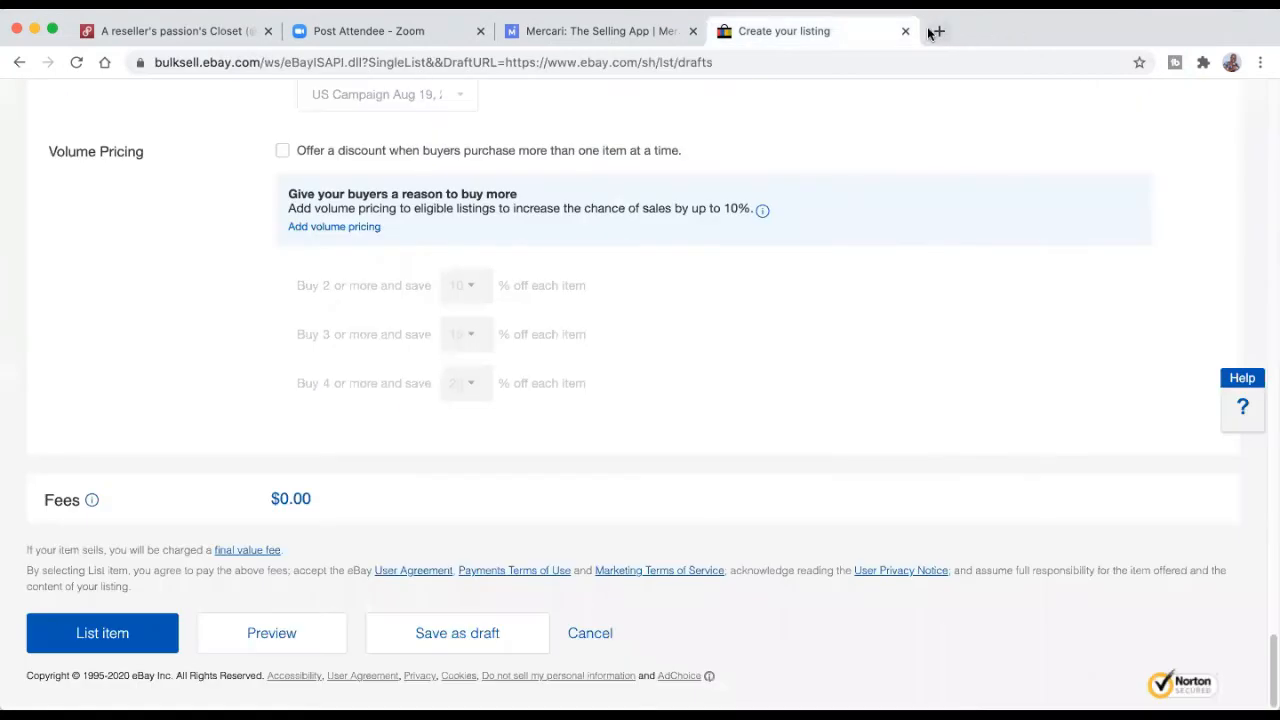
left_click(906, 33)
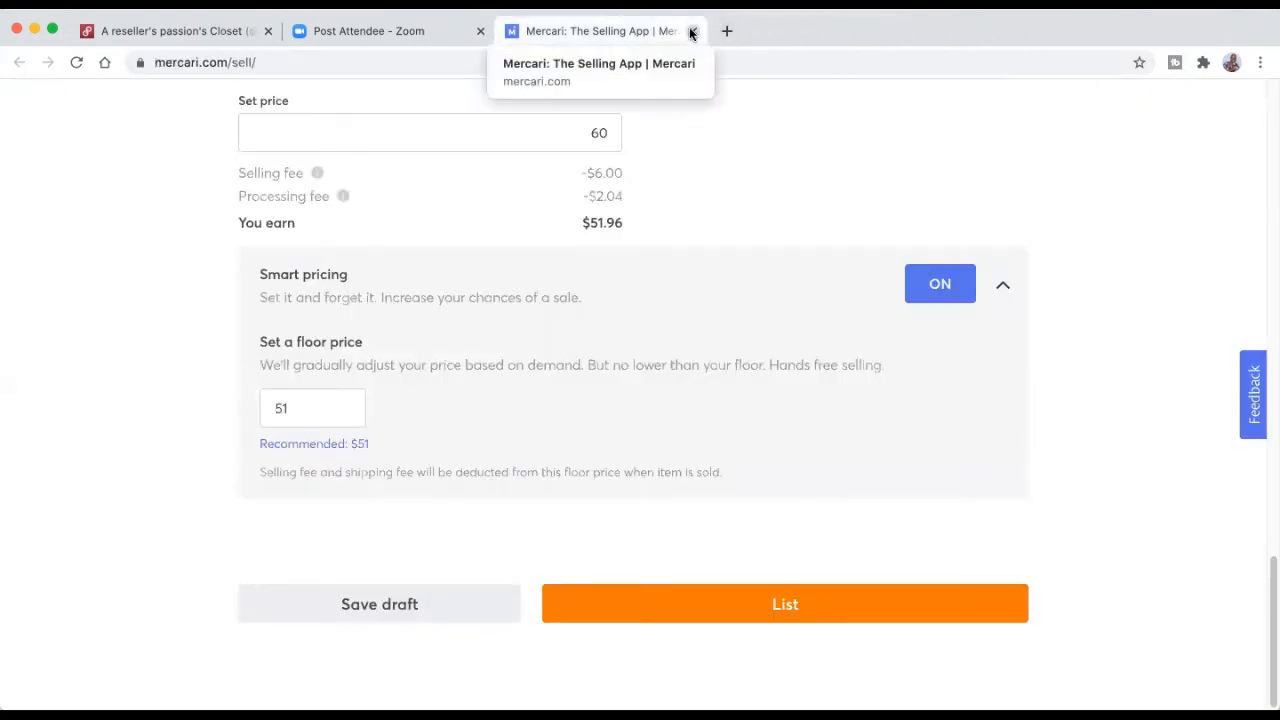
left_click(691, 33)
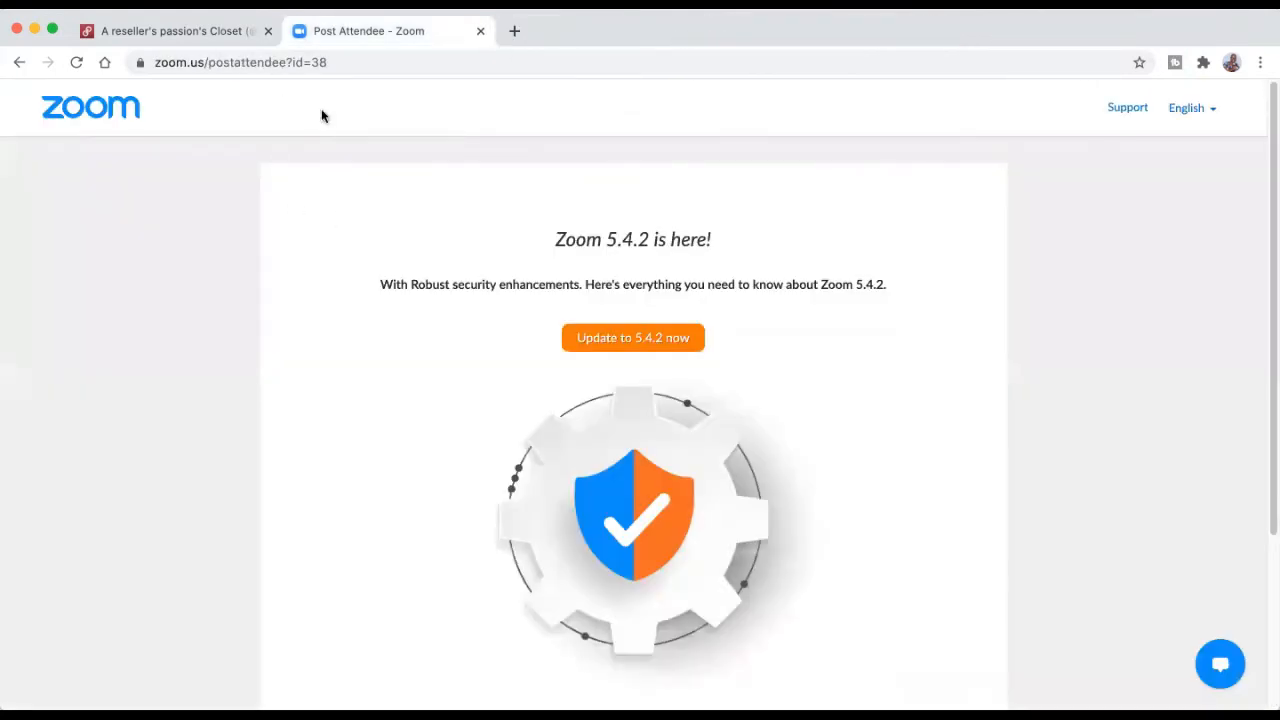
left_click(200, 32)
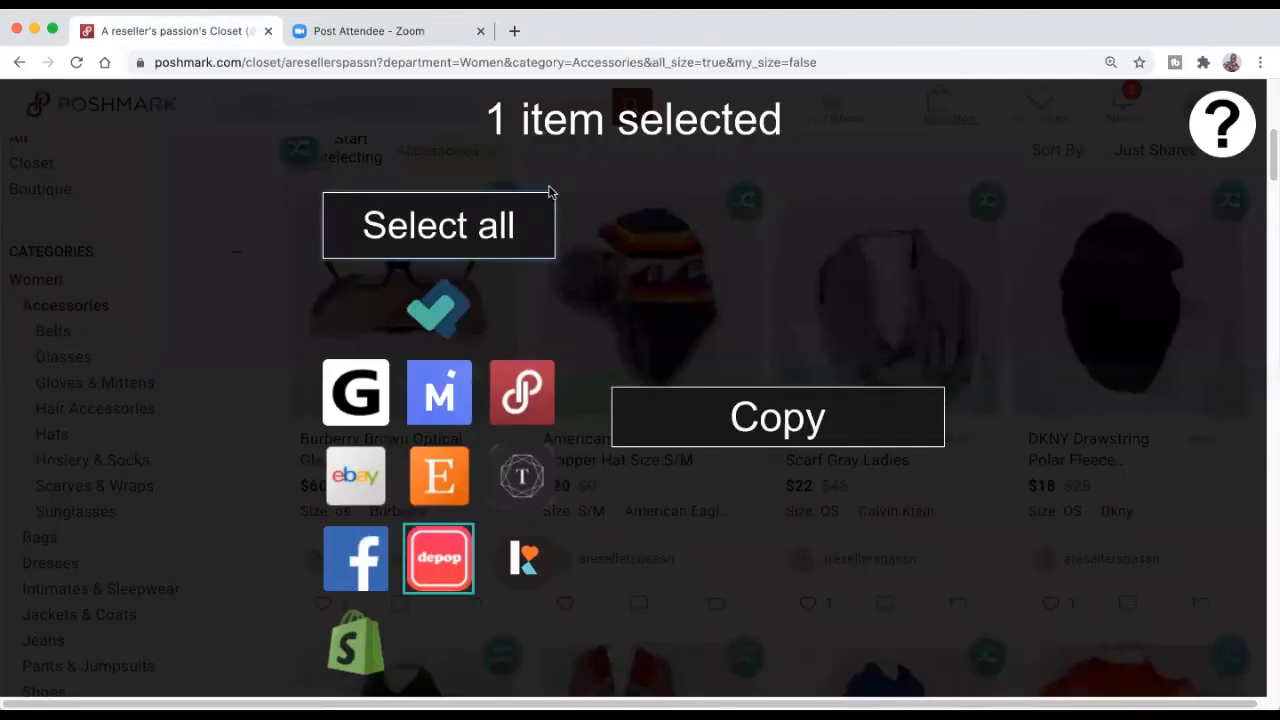
left_click(585, 179)
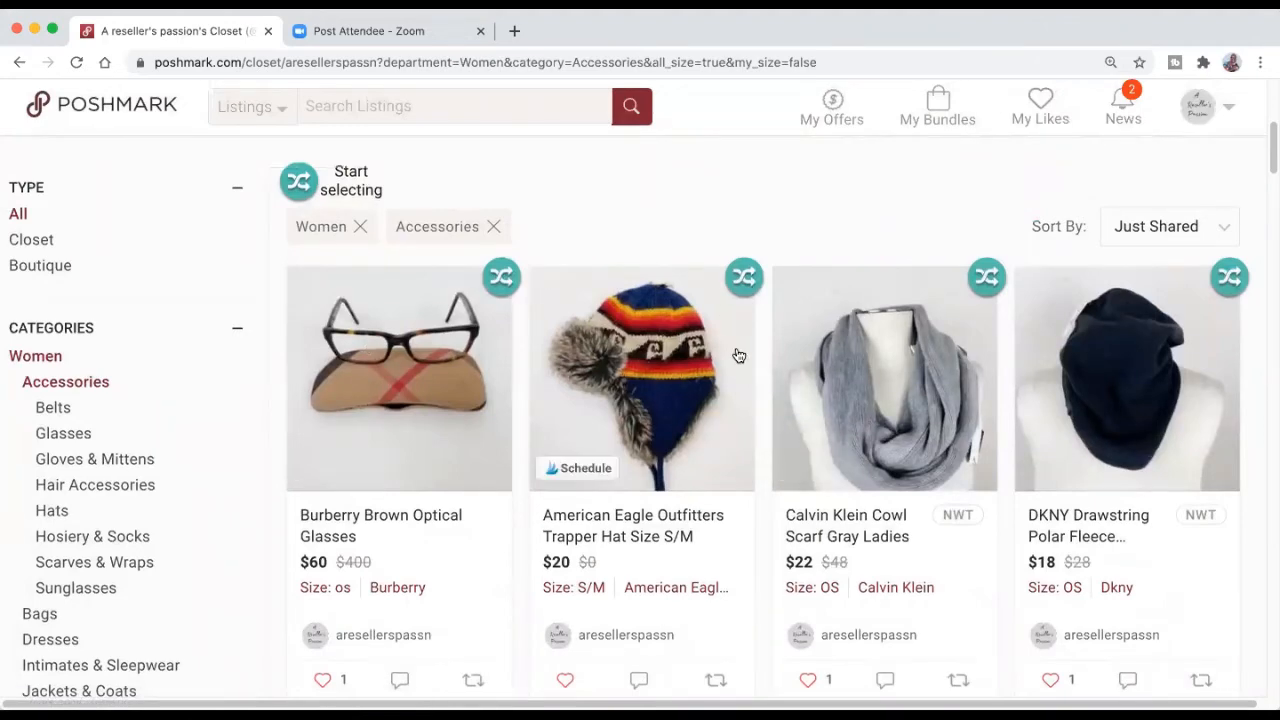
Step: Open the Burberry Brown Optical Glasses listing for editing and duplicate it with Poshmark's Copy Listing command
left_click(432, 392)
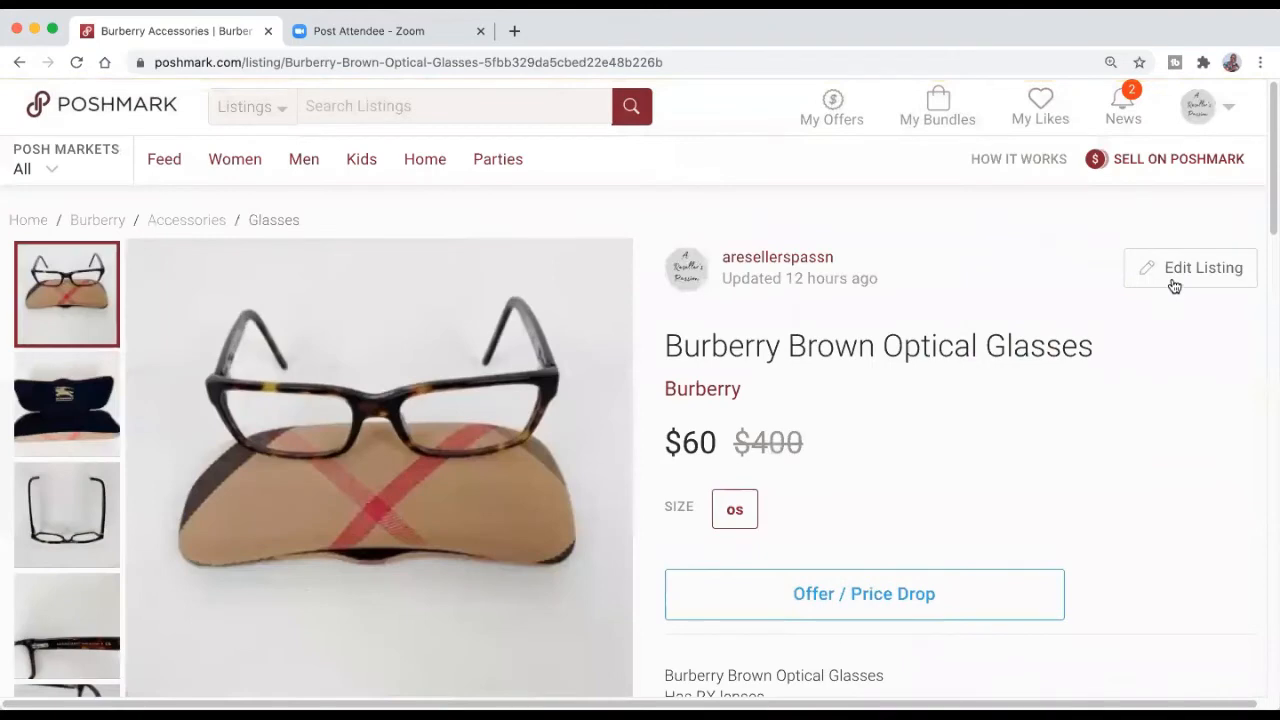
left_click(1175, 284)
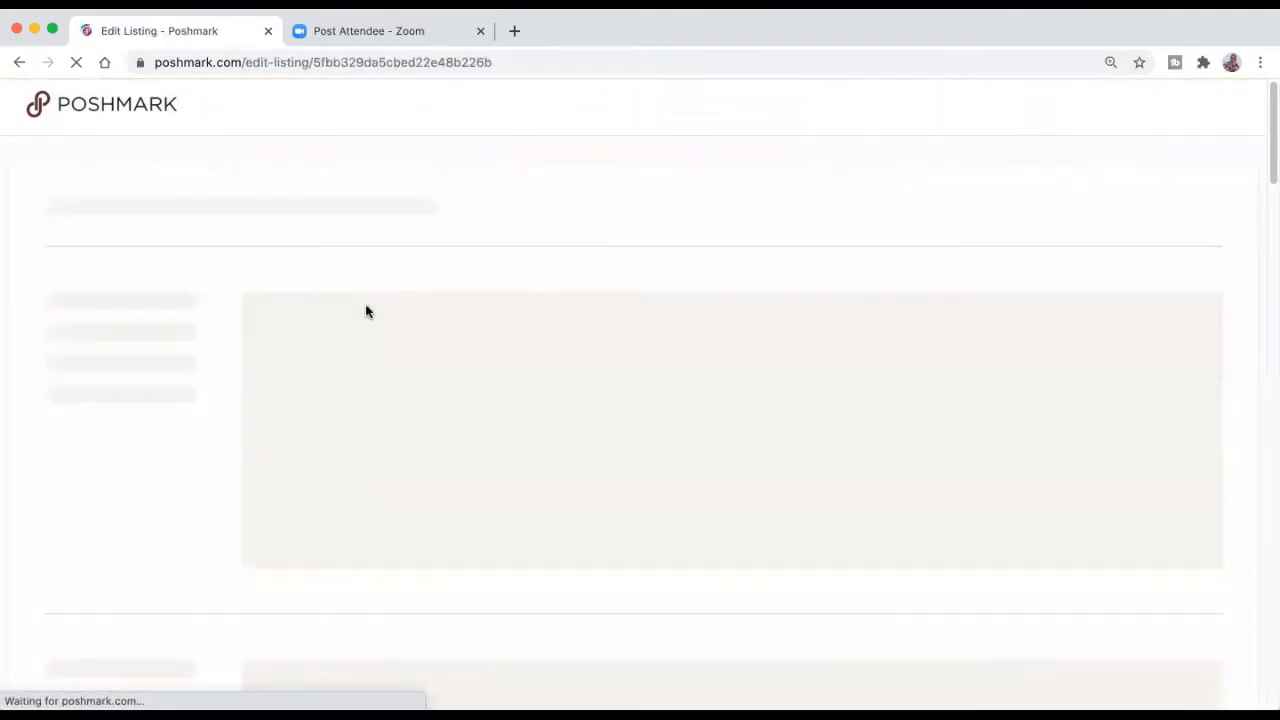
scroll(222, 373, "down", 5)
scroll(221, 375, "down", 20)
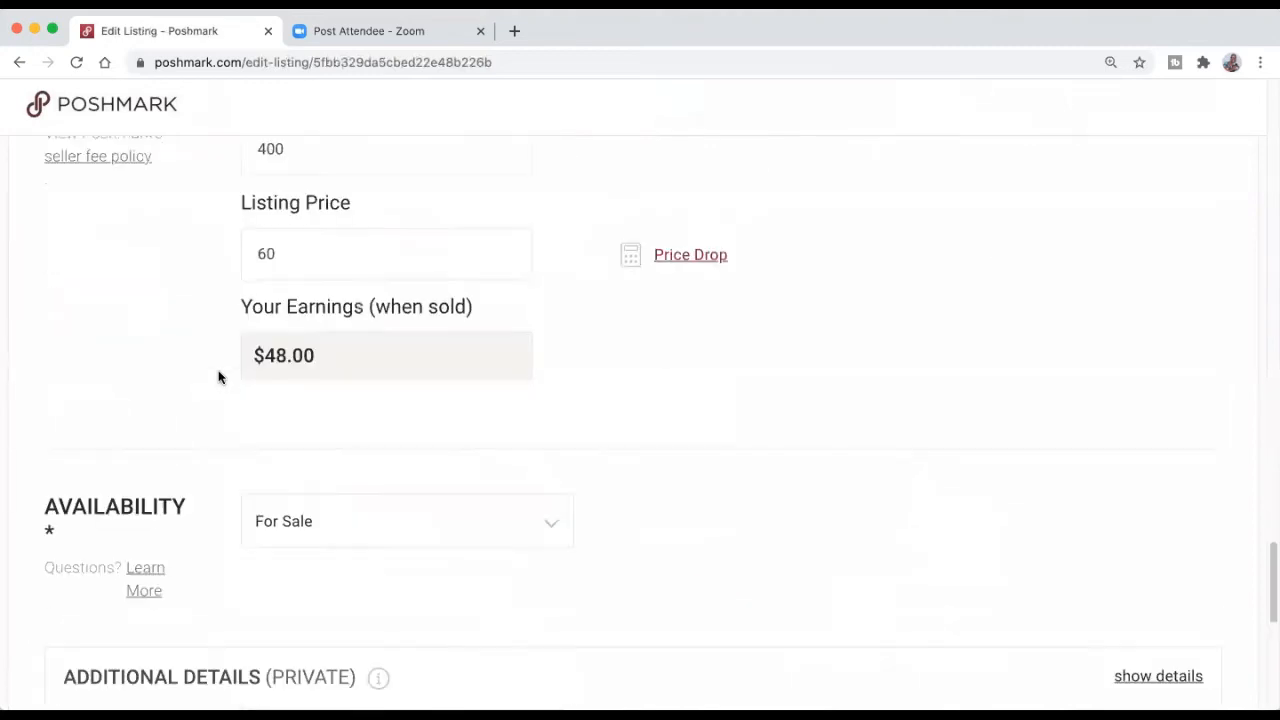
scroll(219, 376, "down", 4)
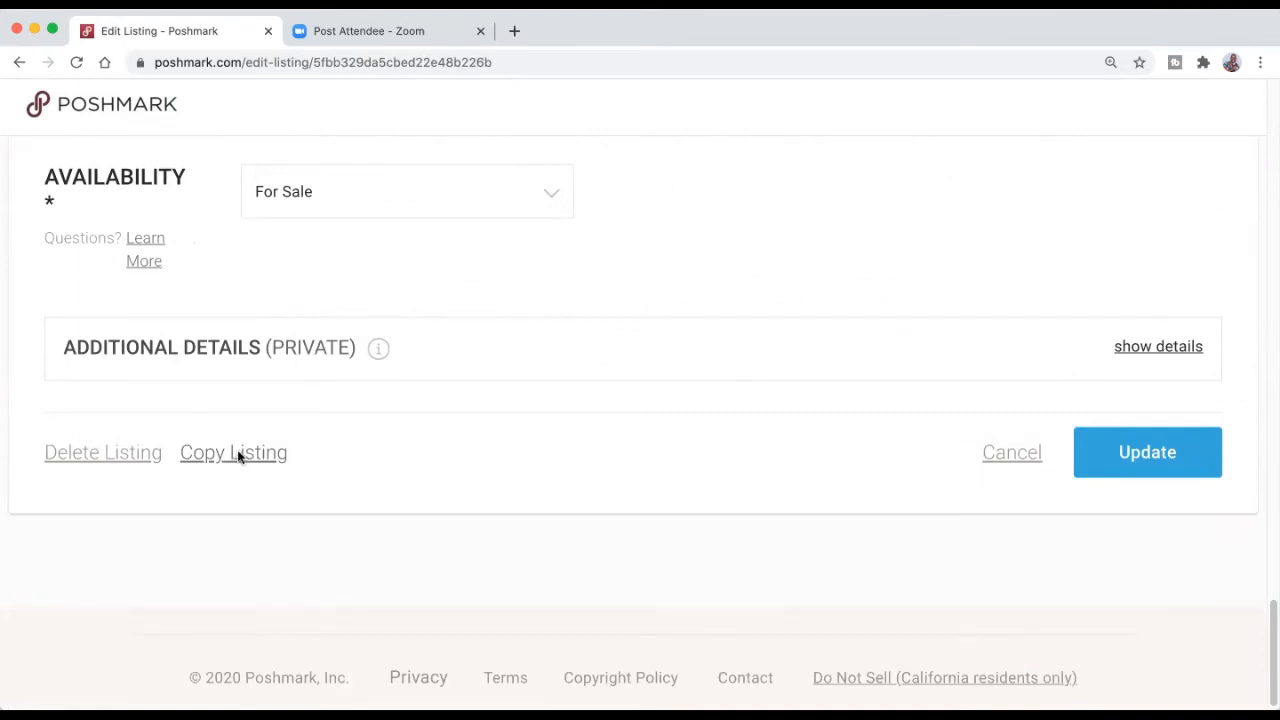
left_click(240, 456)
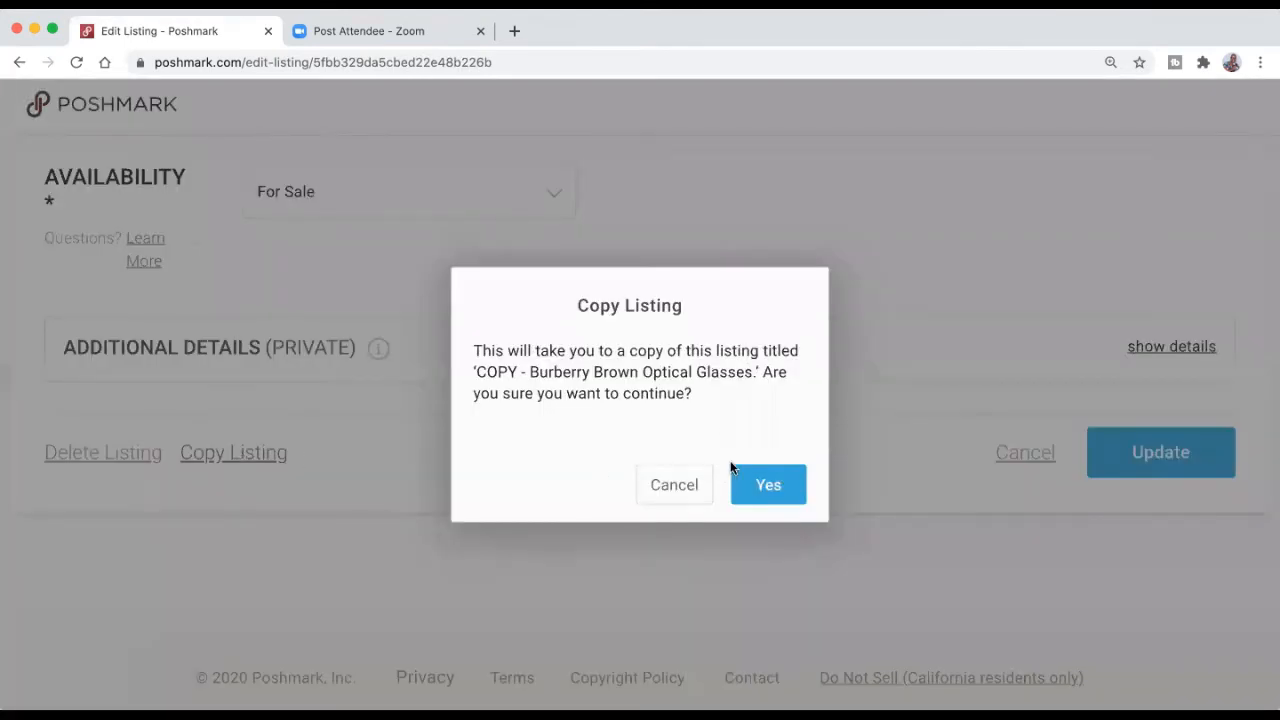
left_click(755, 485)
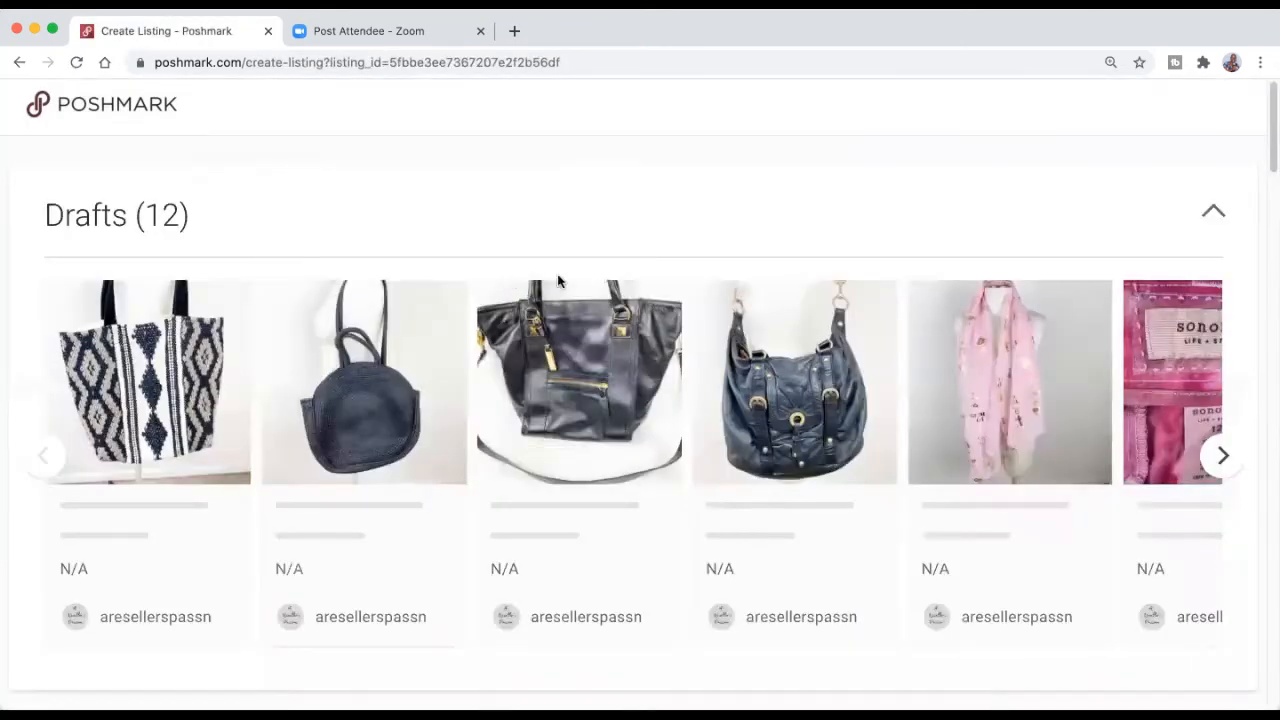
Step: Check the duplicated glasses listing's photos, colour, pricing and availability, and cancel it without saving a draft
scroll(728, 260, "down", 10)
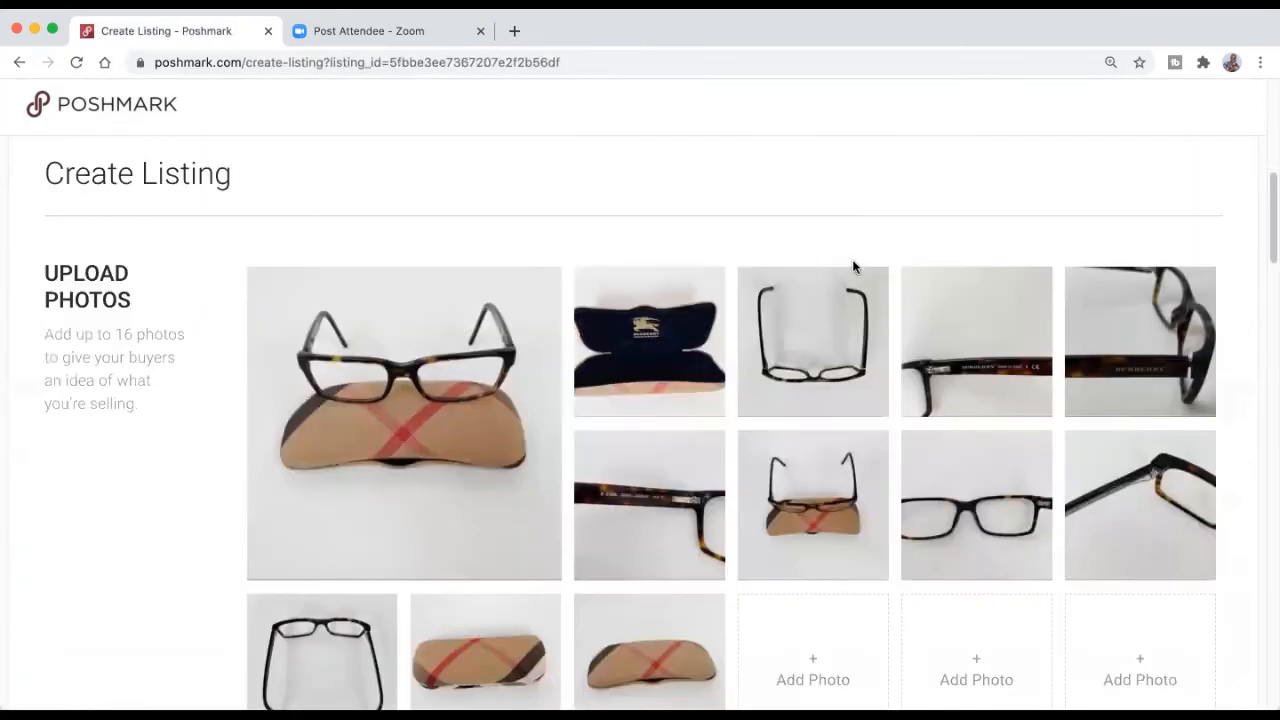
scroll(845, 270, "down", 5)
scroll(543, 349, "down", 15)
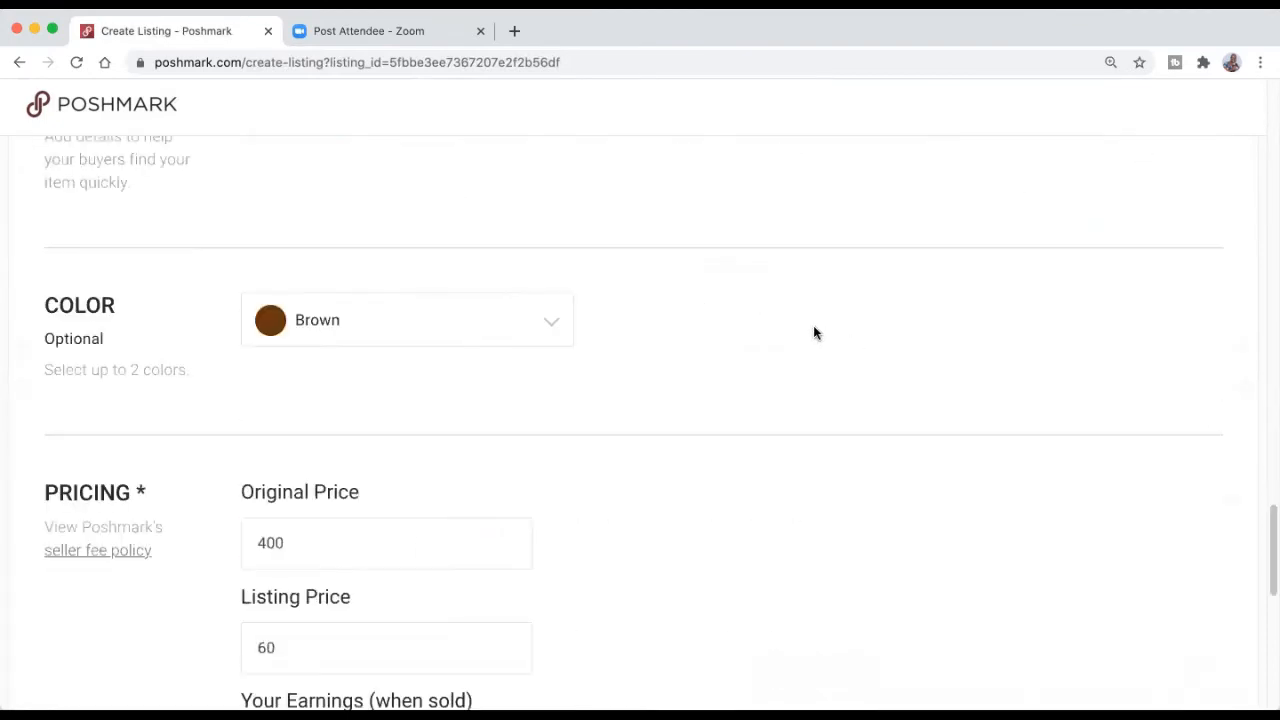
scroll(846, 345, "down", 10)
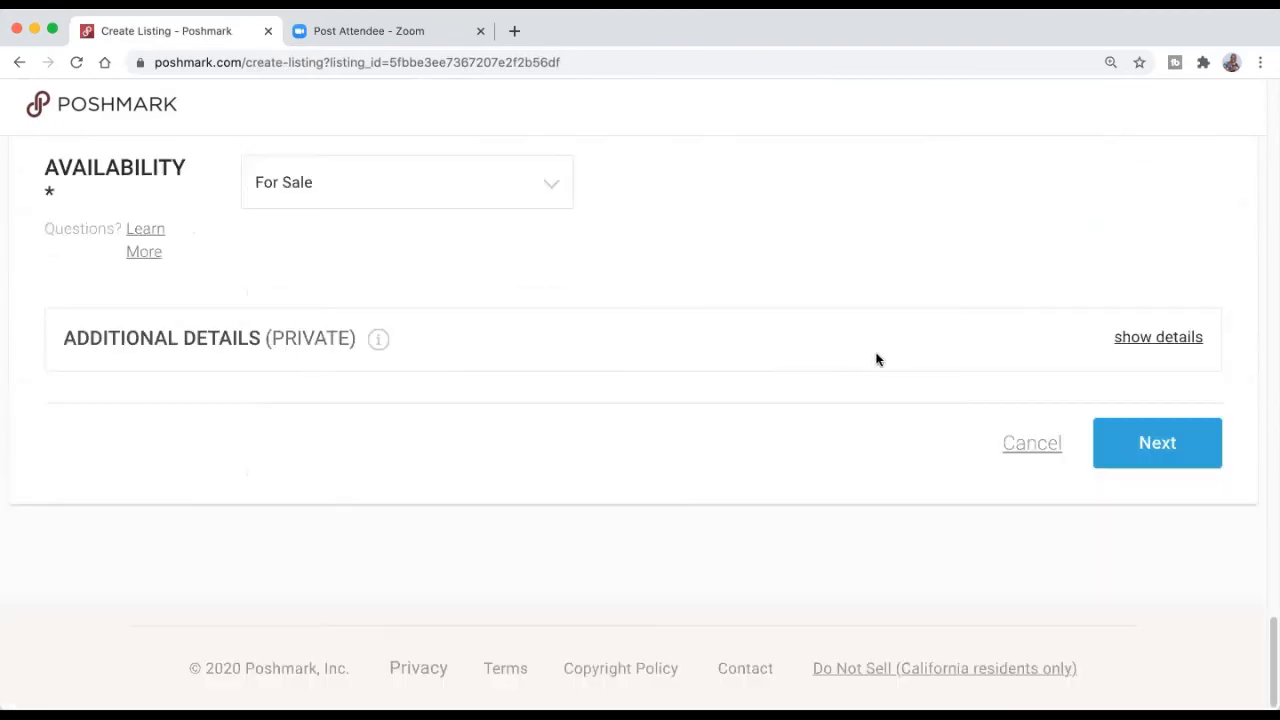
left_click(1032, 444)
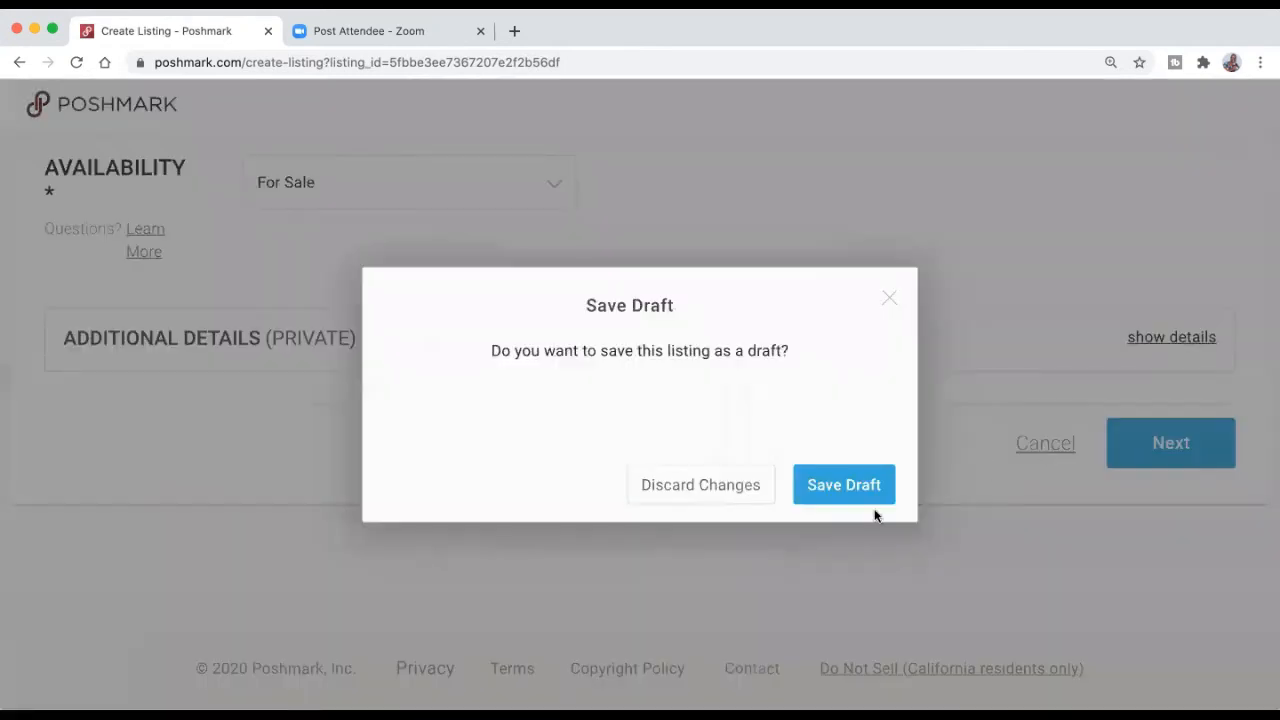
left_click(707, 490)
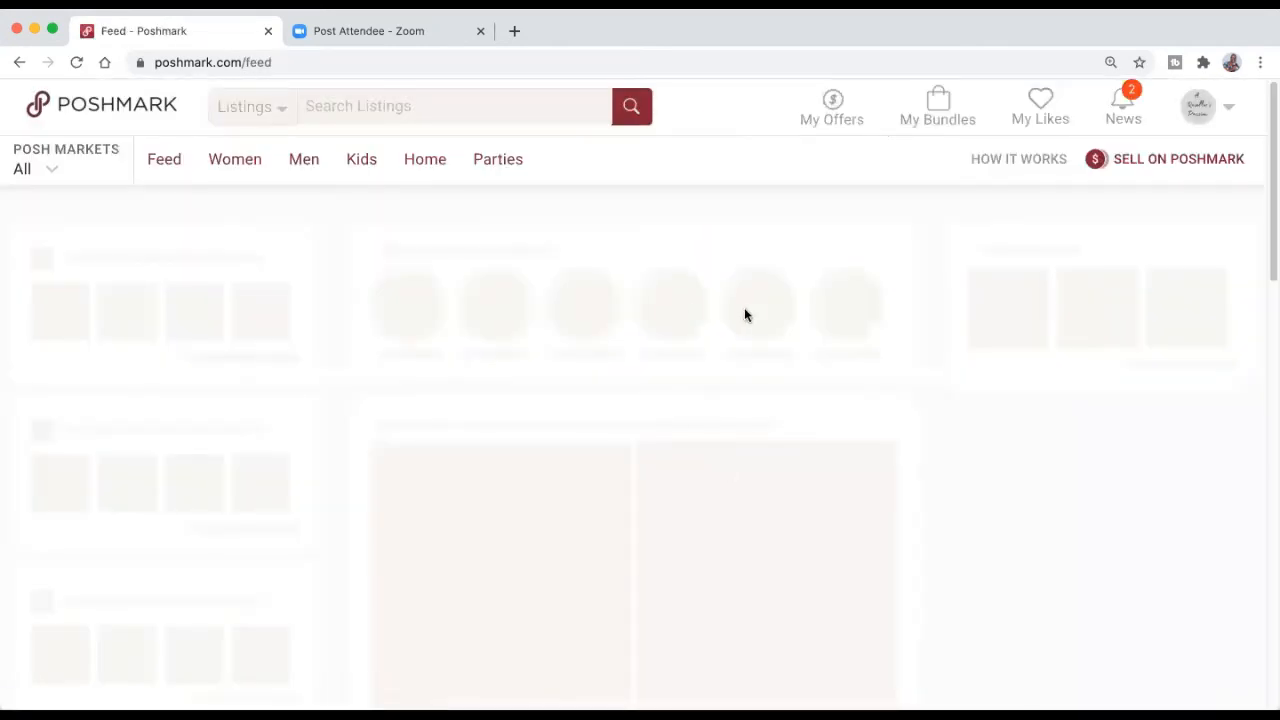
Step: Open the seller's own Poshmark closet and look through its shoe, boot and clothing listings for an item to relist
mouse_move(355, 192)
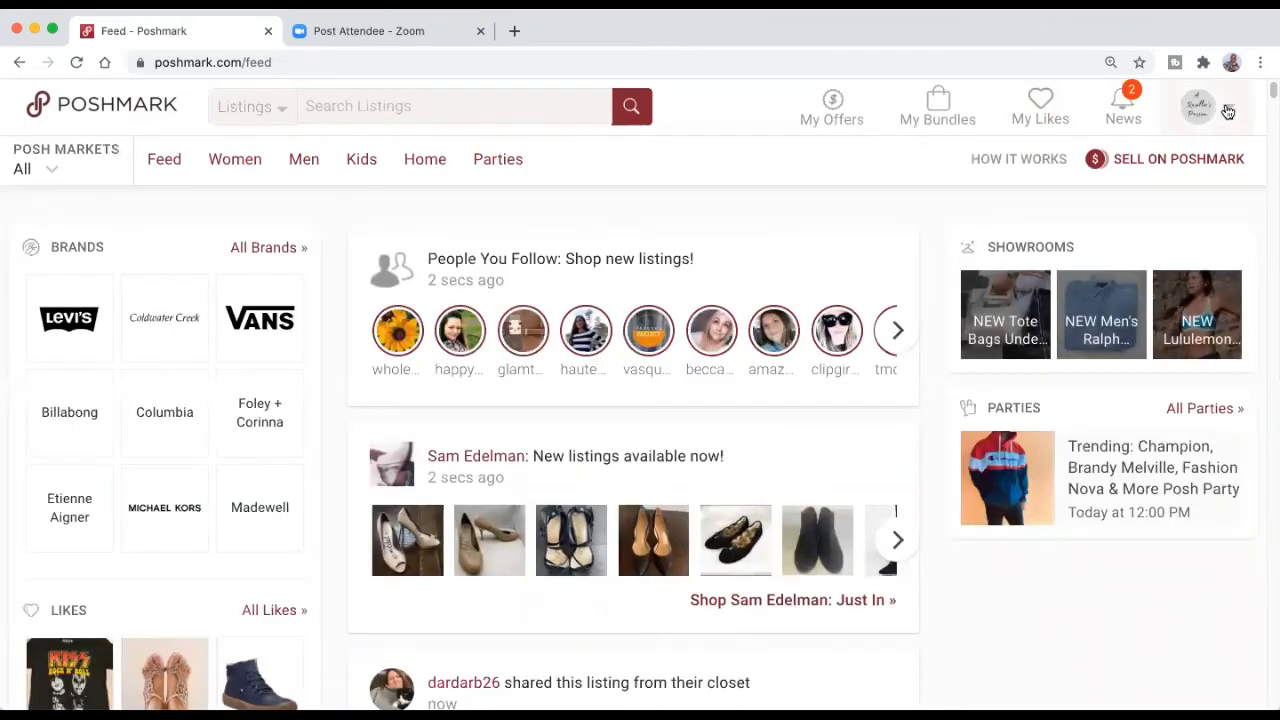
mouse_move(1228, 112)
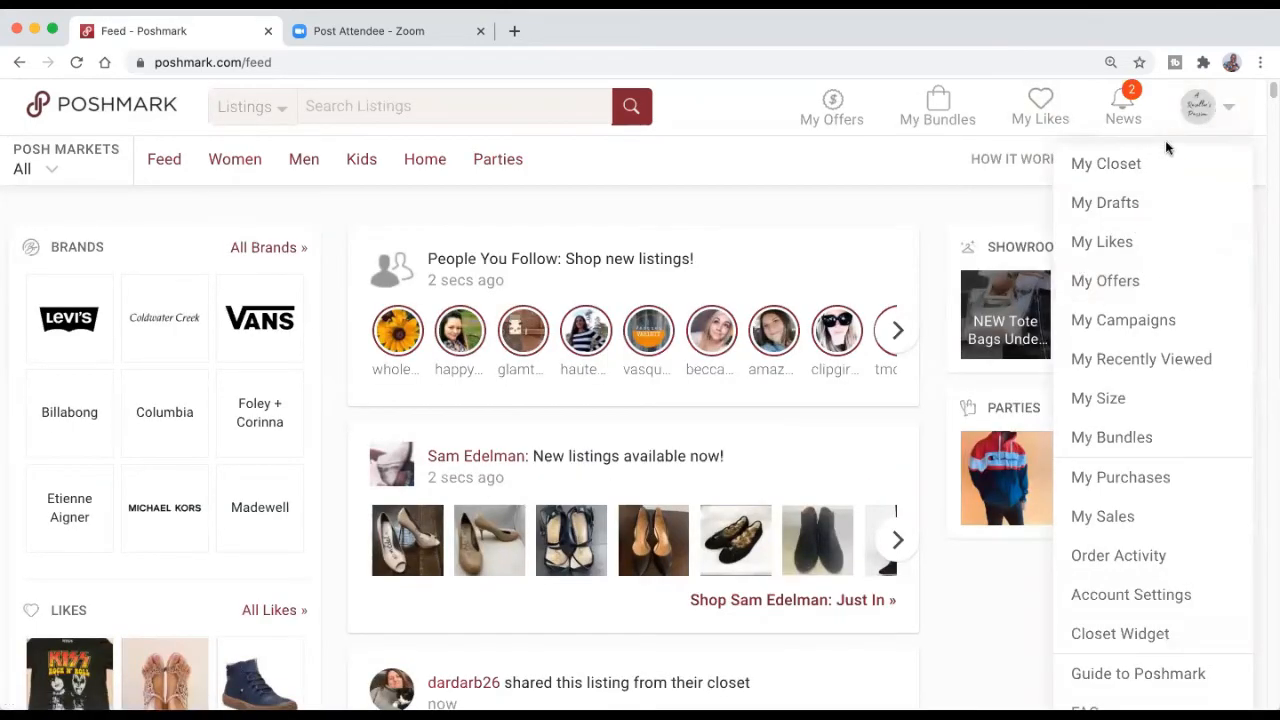
left_click(1119, 163)
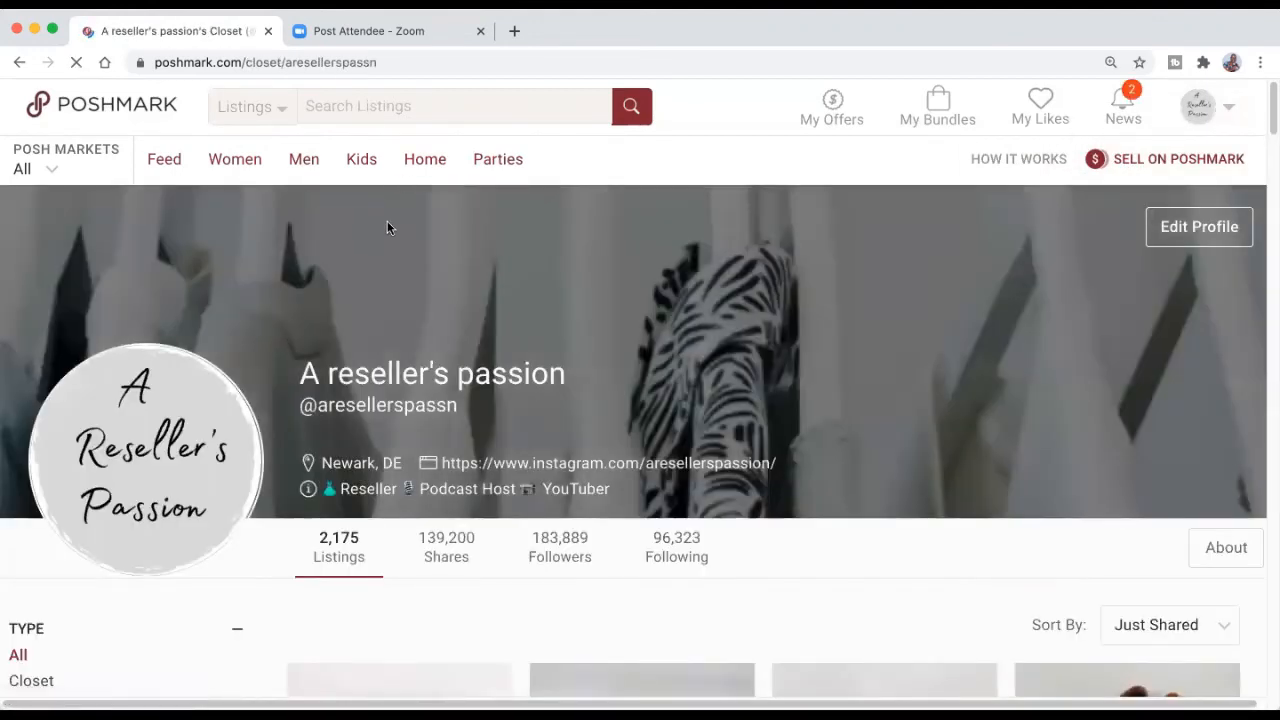
scroll(415, 226, "down", 2)
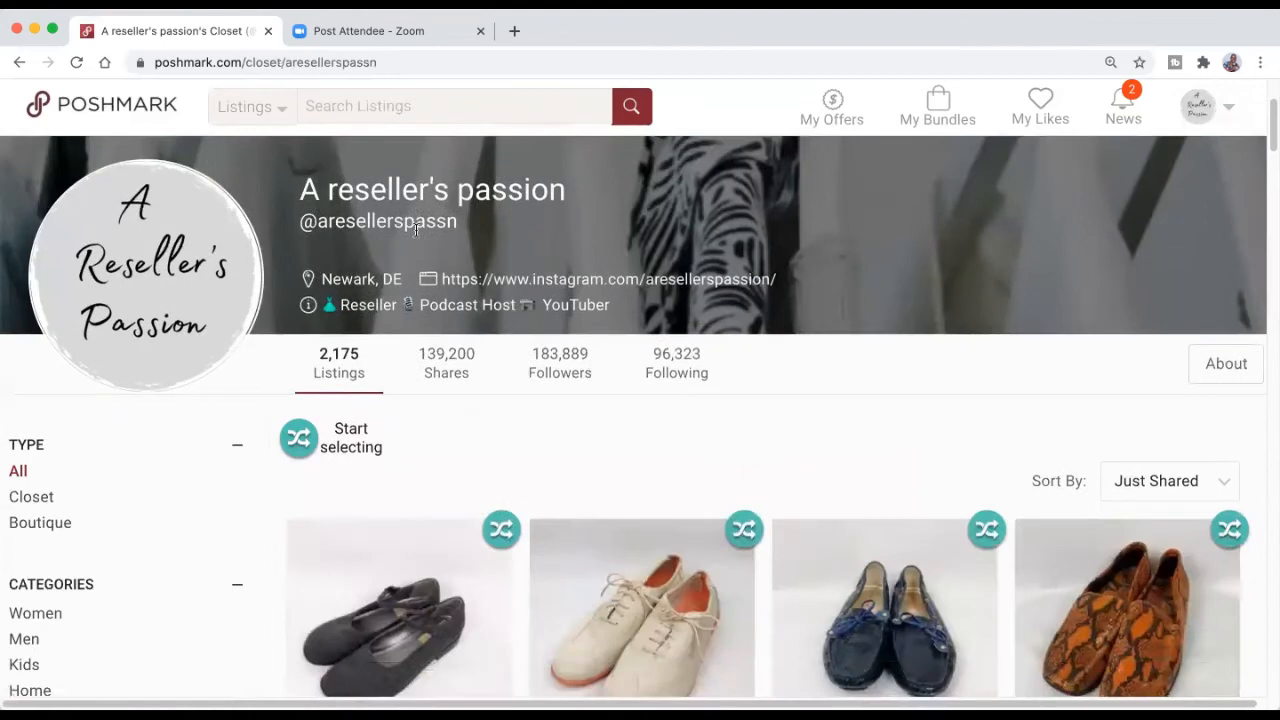
scroll(415, 230, "down", 3)
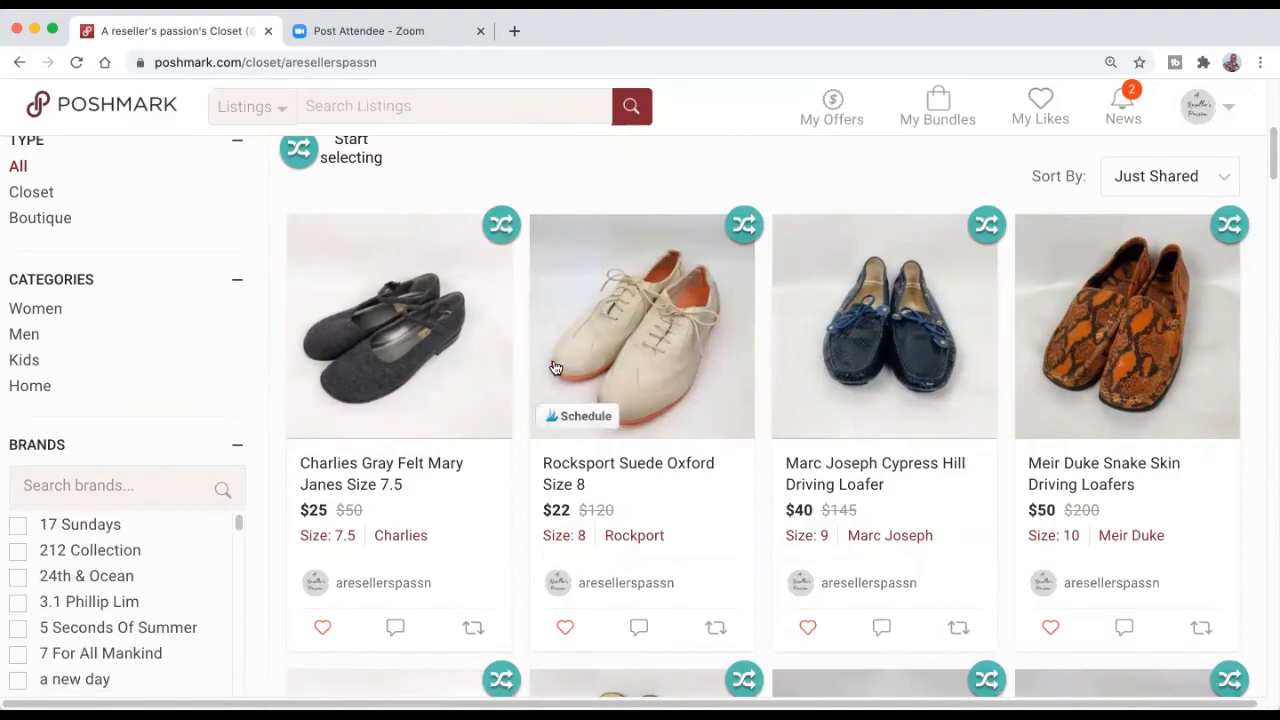
scroll(552, 357, "down", 10)
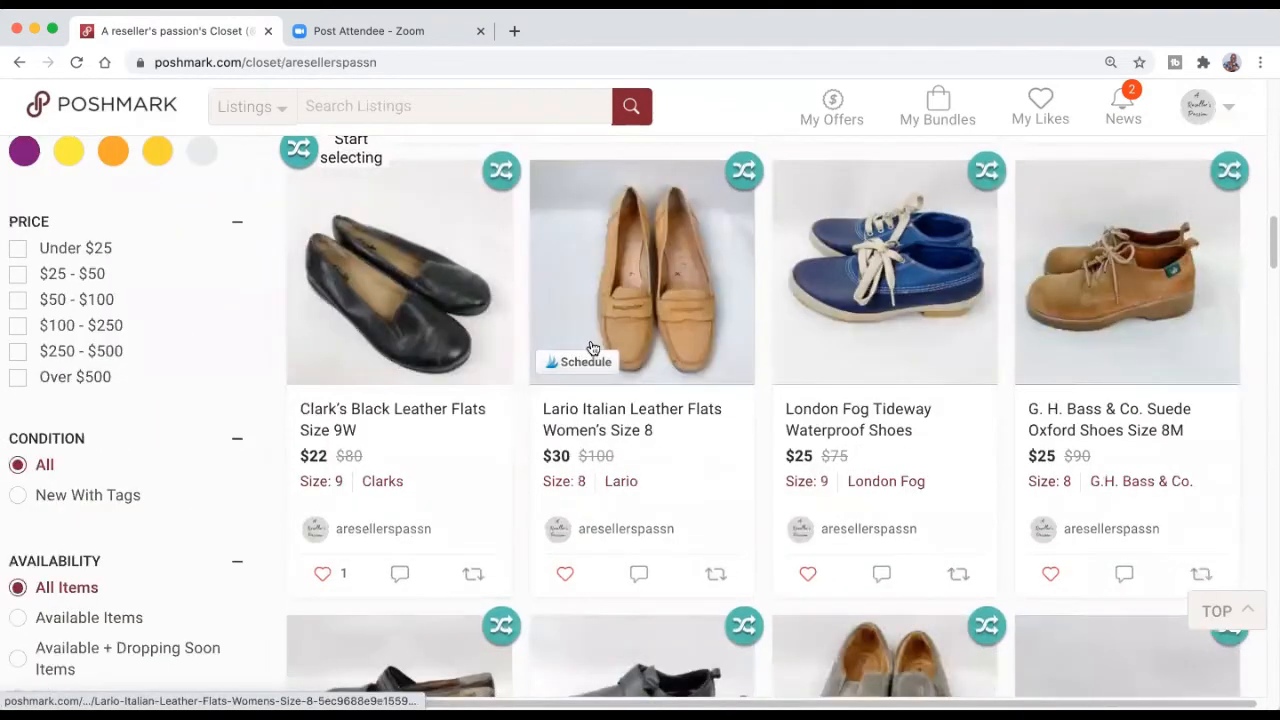
scroll(592, 347, "down", 10)
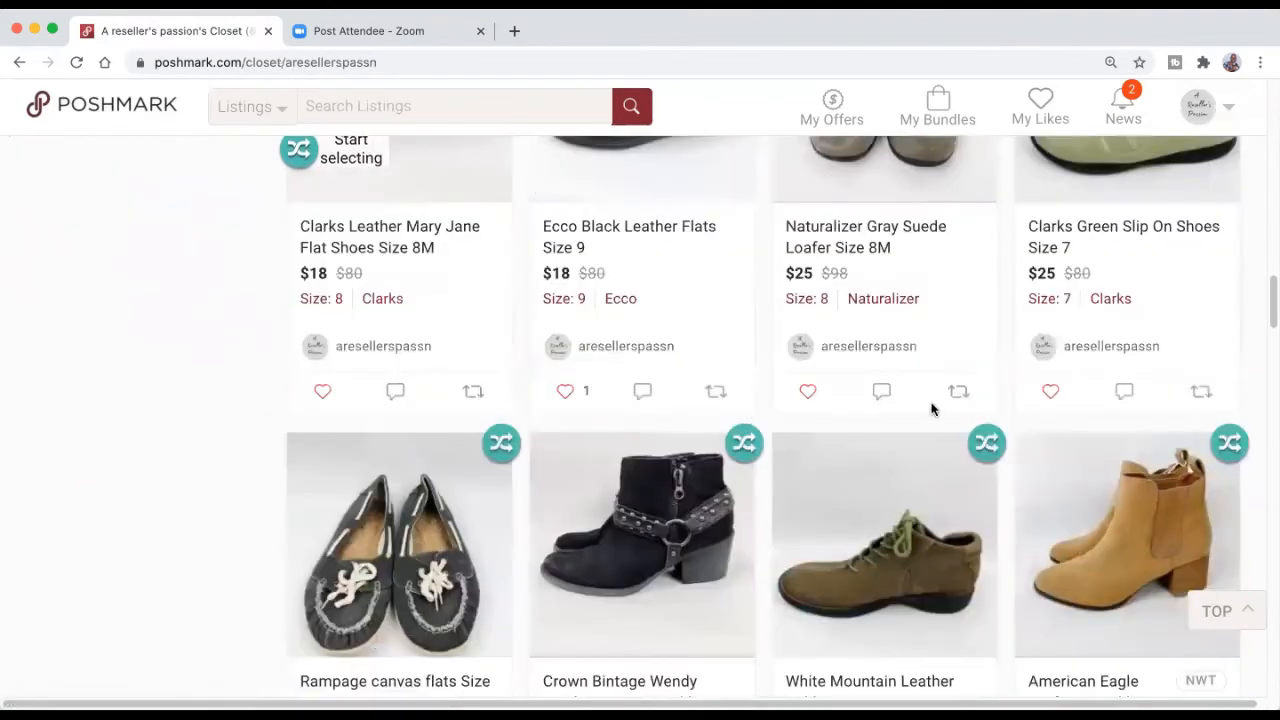
scroll(897, 403, "down", 5)
scroll(757, 390, "down", 5)
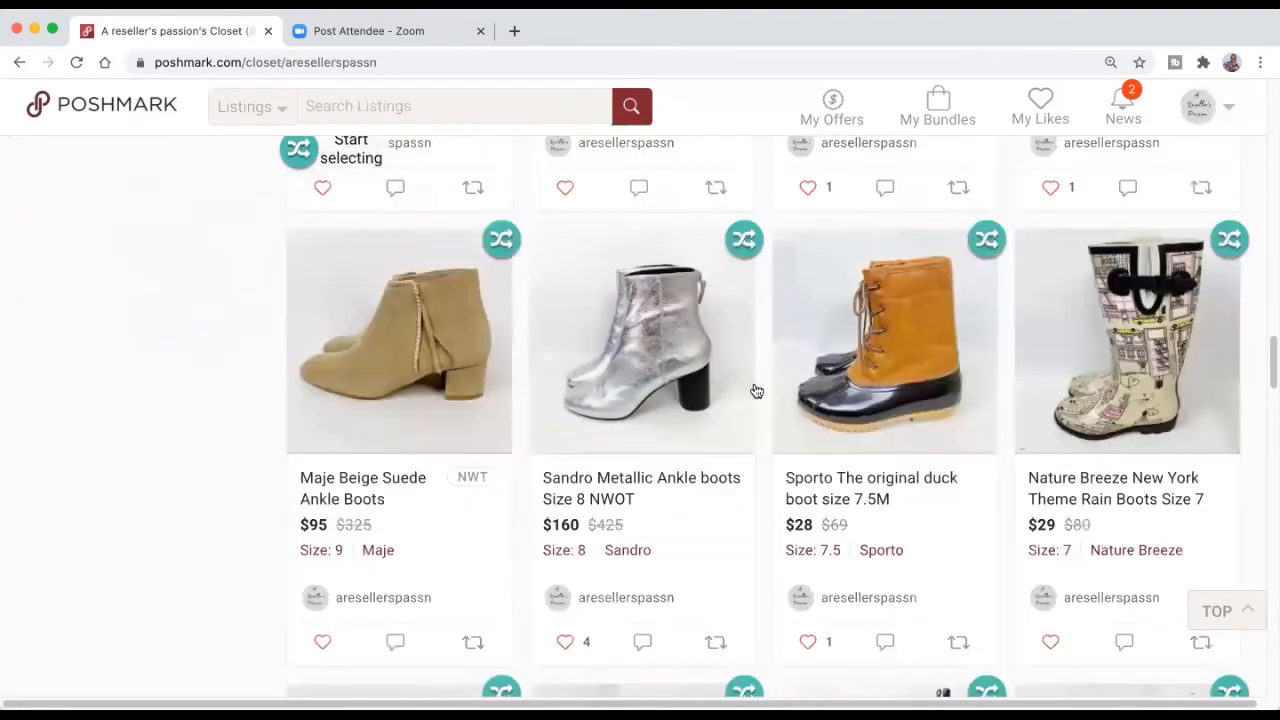
scroll(755, 390, "down", 3)
scroll(720, 391, "up", 3)
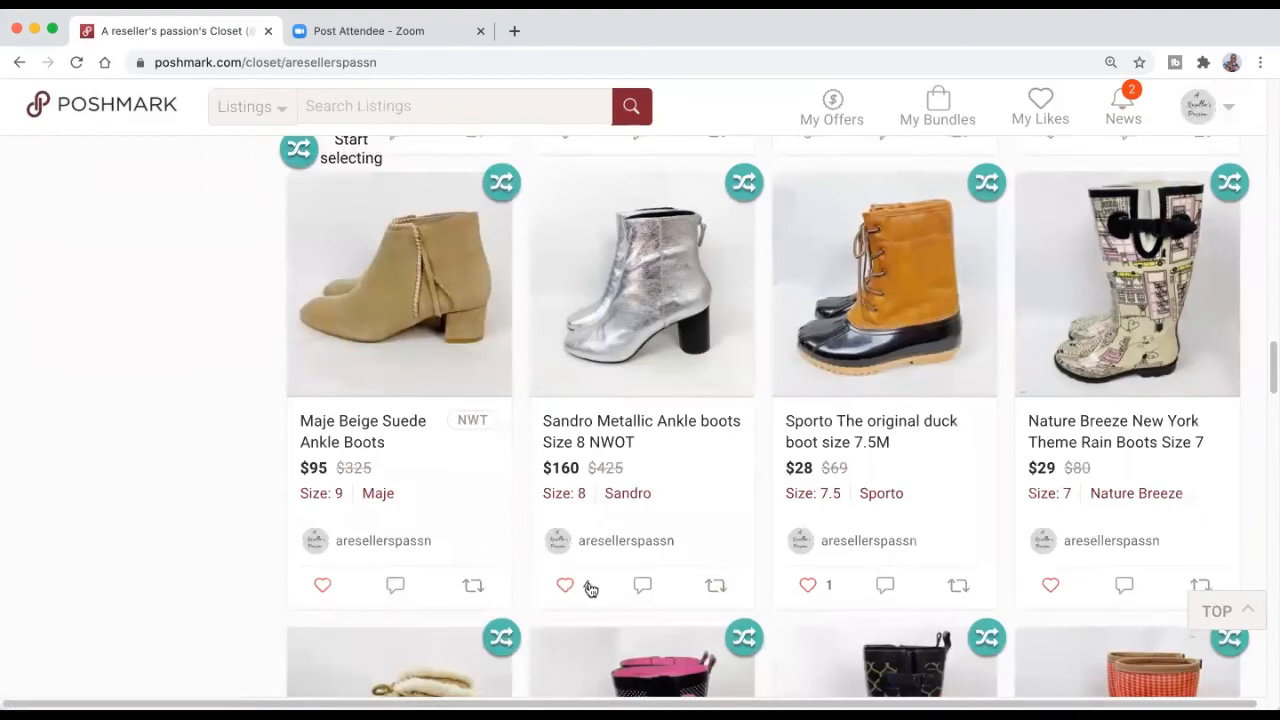
scroll(773, 461, "down", 10)
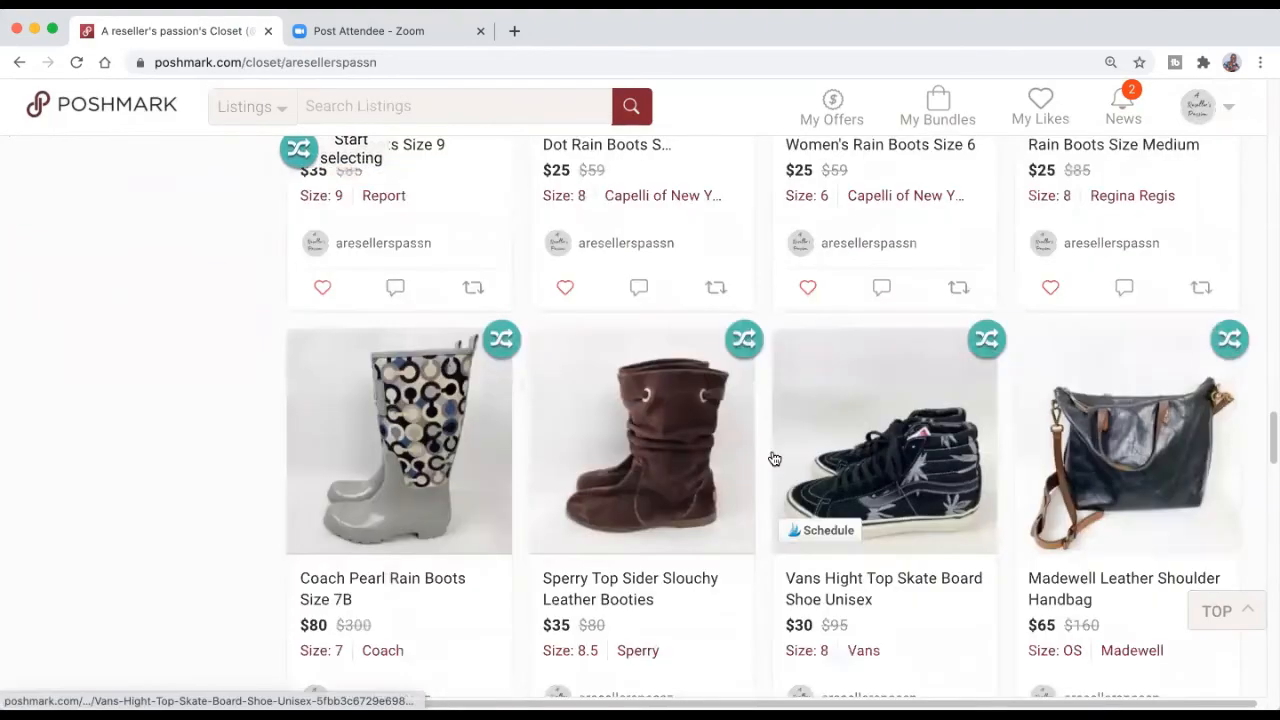
scroll(773, 457, "down", 9)
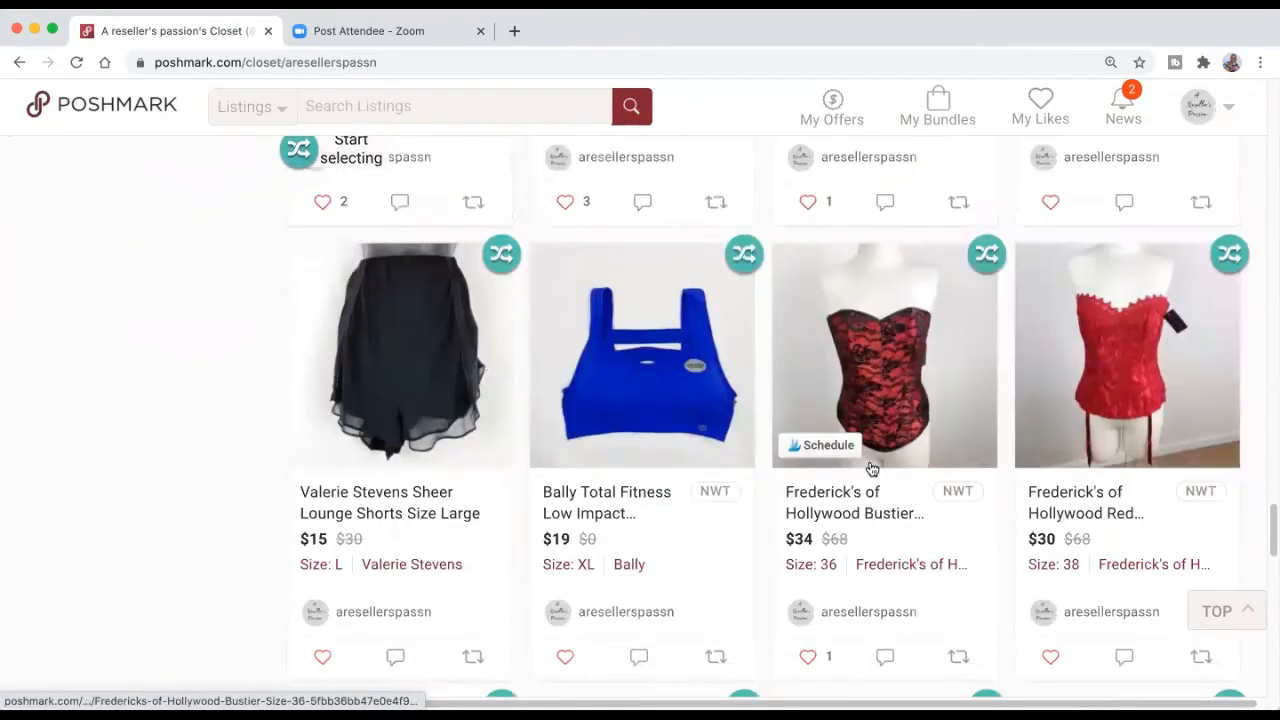
scroll(848, 391, "down", 4)
scroll(845, 391, "down", 8)
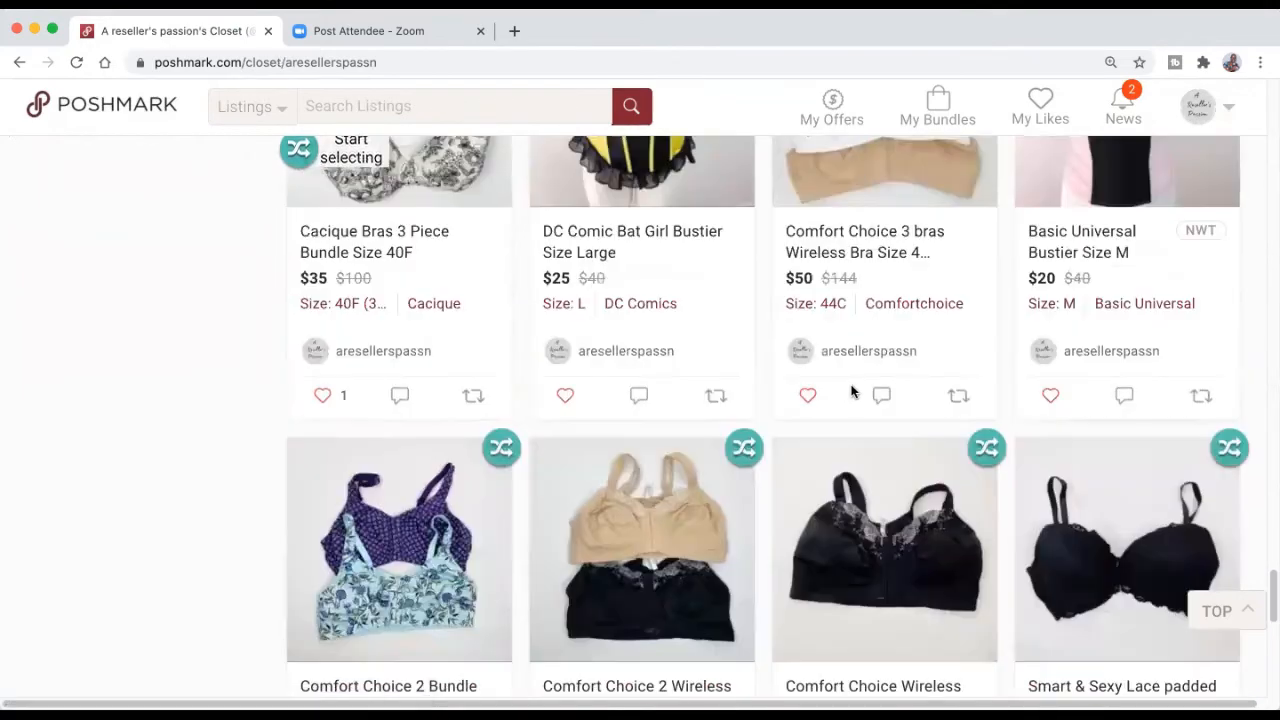
scroll(705, 395, "up", 20)
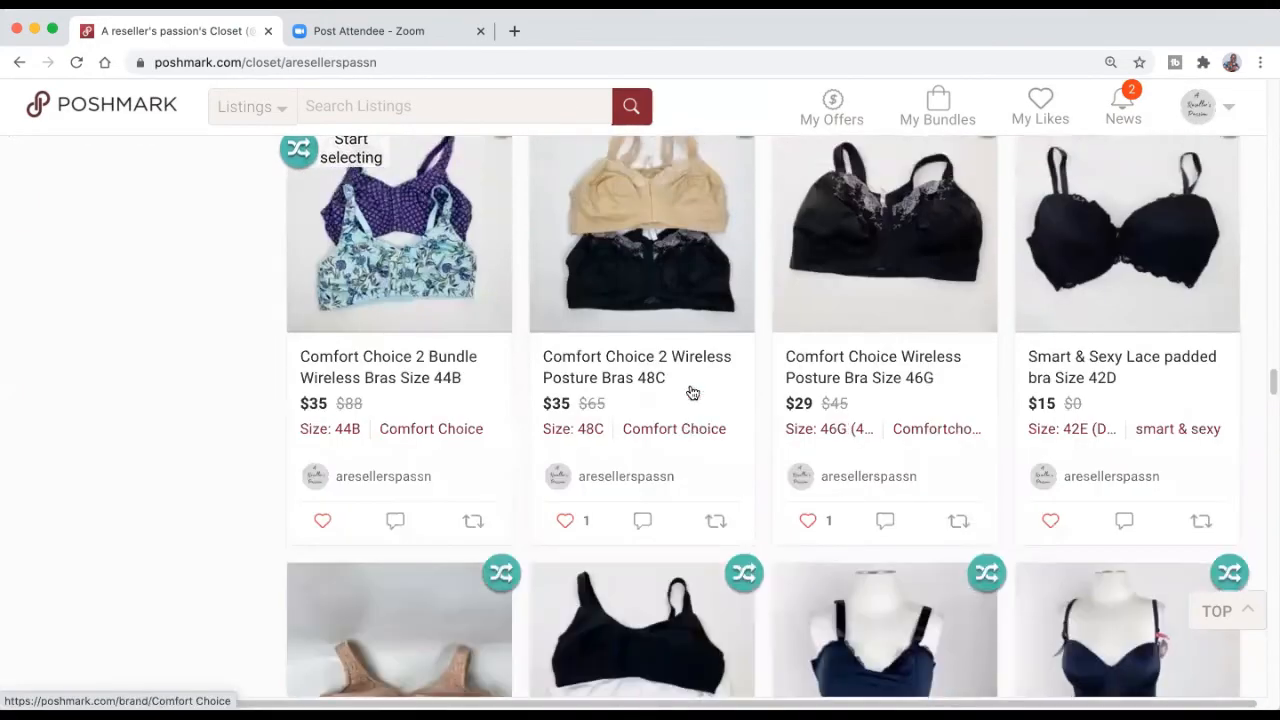
scroll(708, 393, "up", 10)
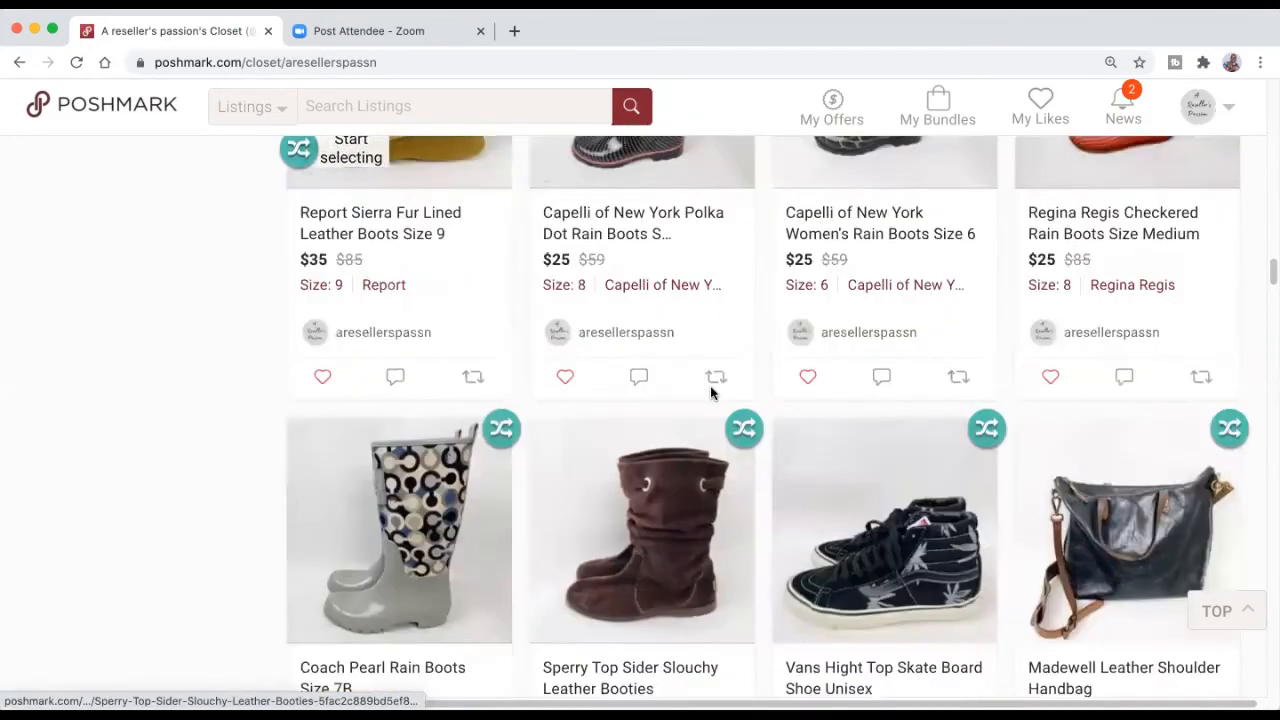
scroll(712, 397, "up", 3)
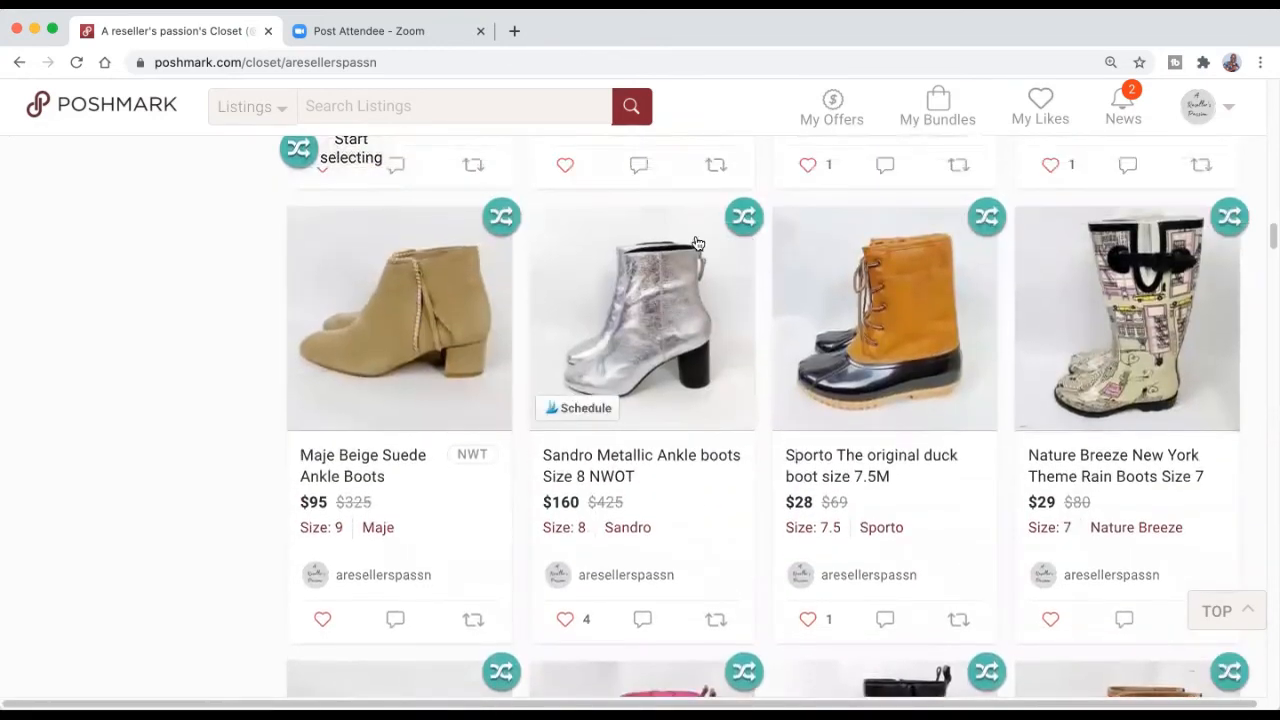
Step: Copy the Sandro Metallic Ankle boots listing back to Poshmark with List Perfectly
left_click(745, 218)
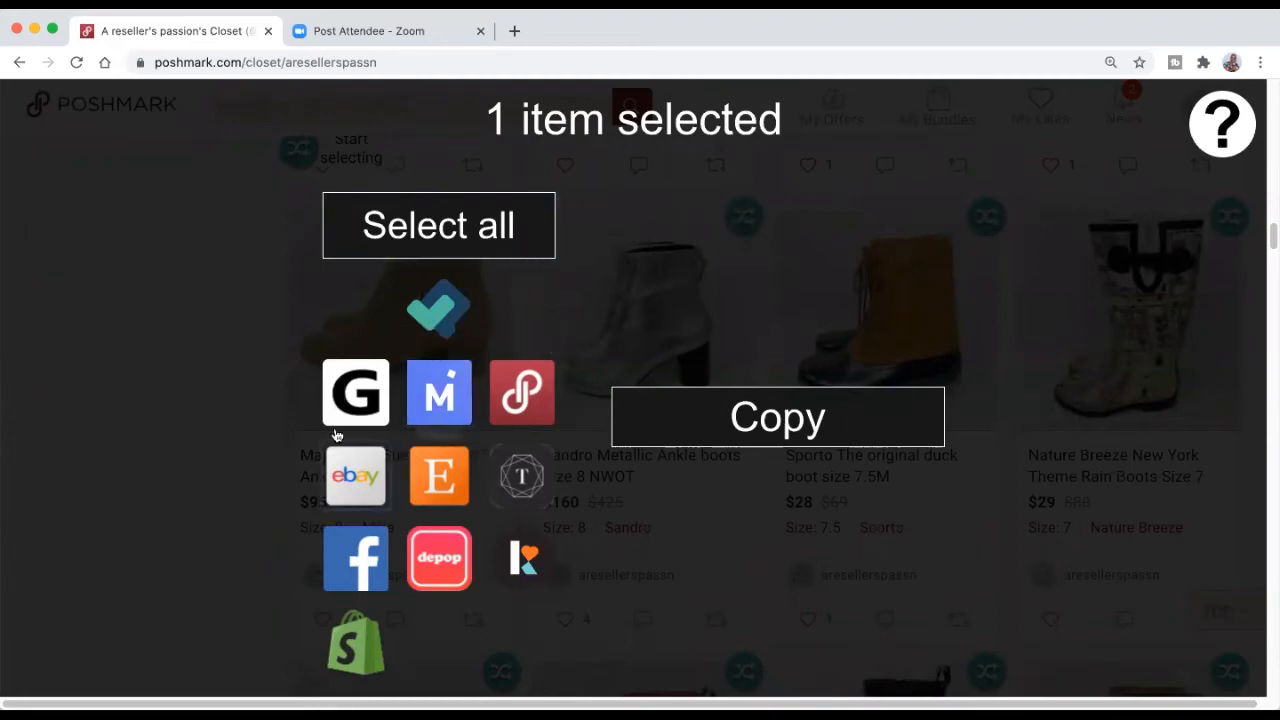
left_click(516, 398)
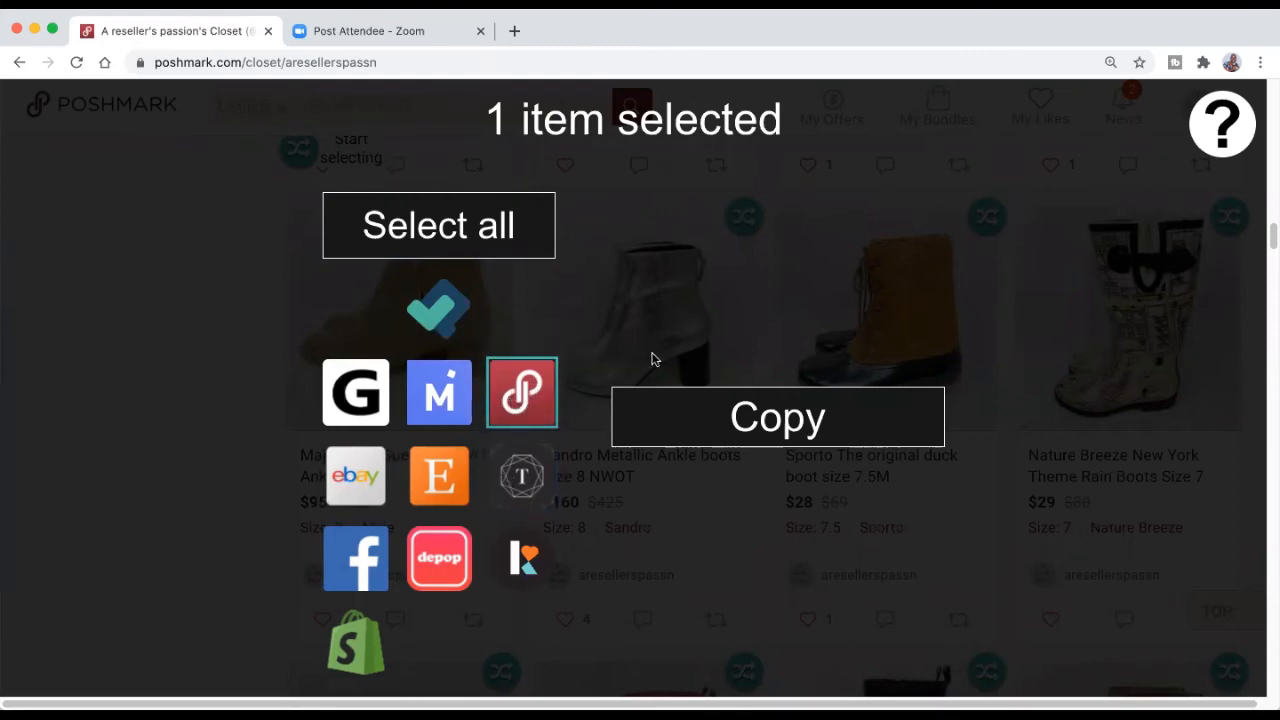
left_click(762, 430)
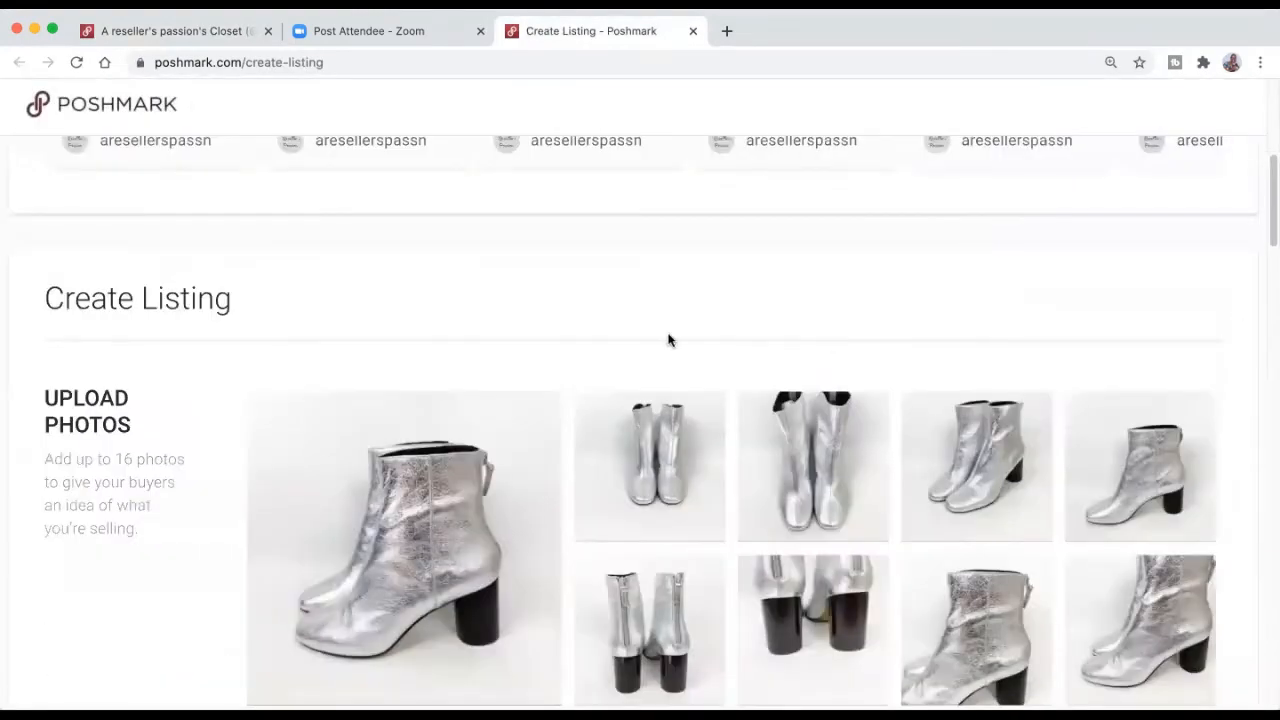
Step: Check the copied boots' photos, title and description, and set the category to Women Shoes with subcategory Ankle Boots & Booties
scroll(669, 341, "down", 5)
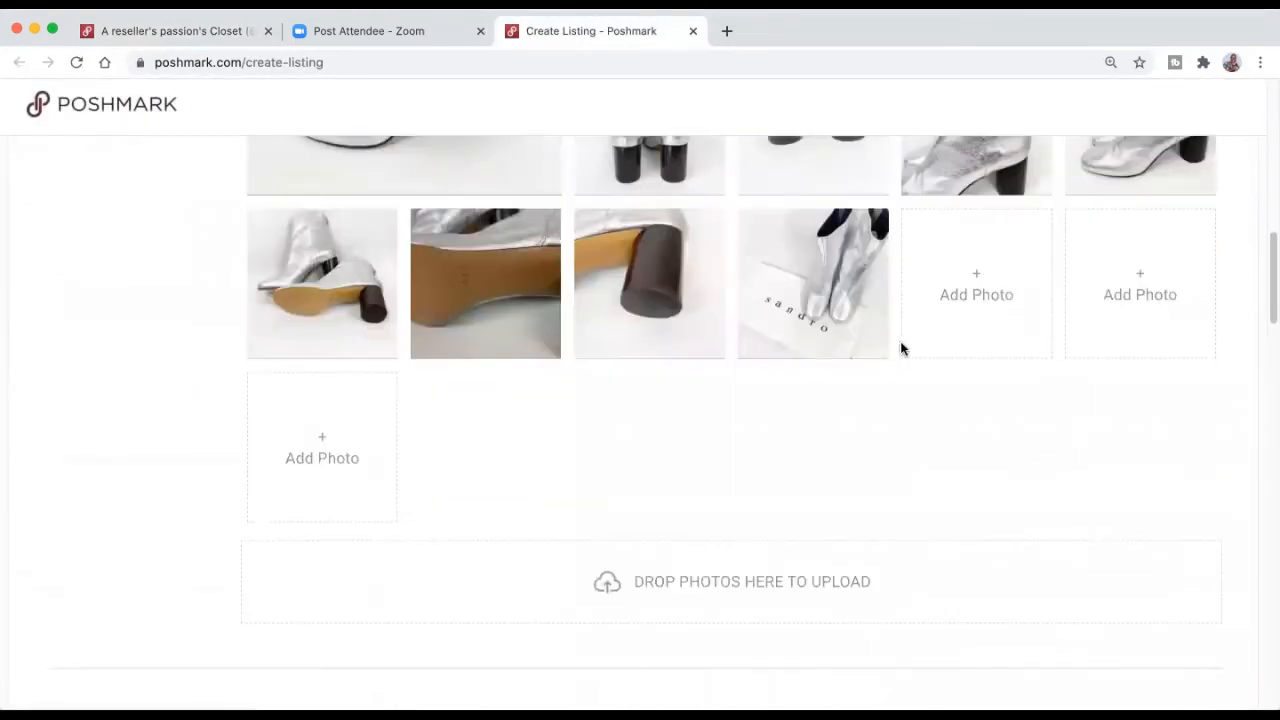
scroll(877, 354, "down", 4)
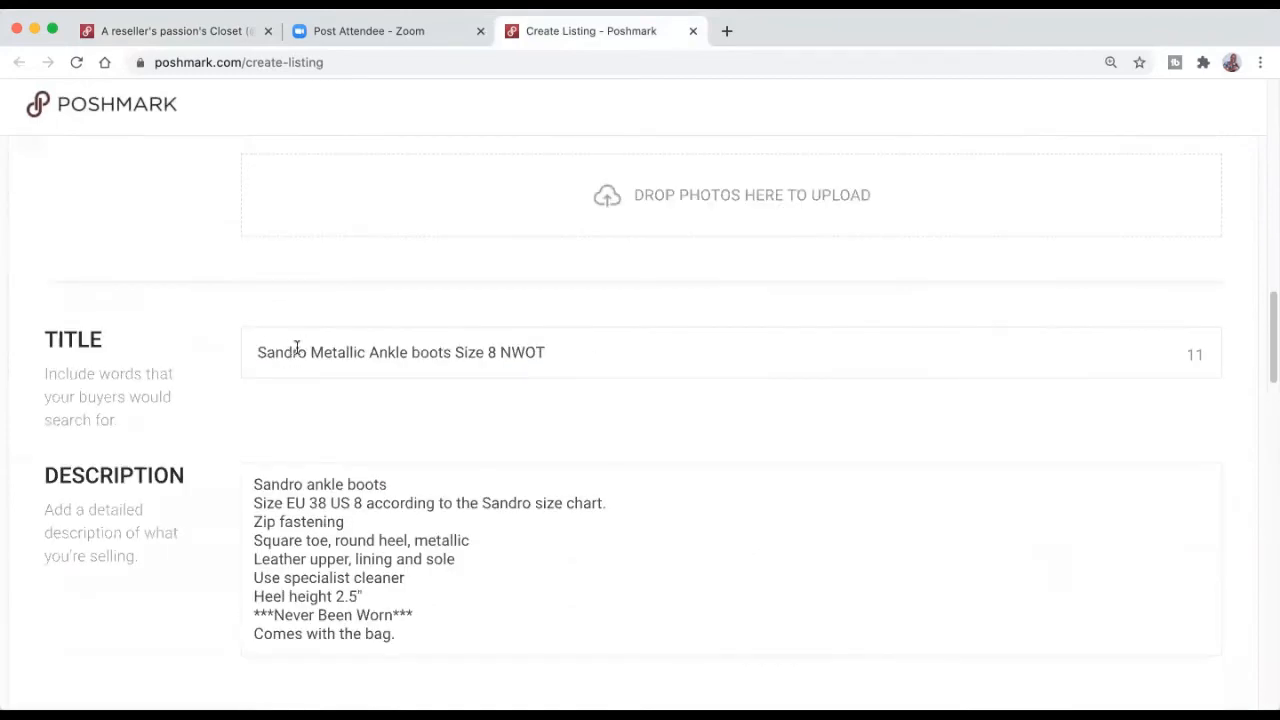
scroll(713, 329, "up", 7)
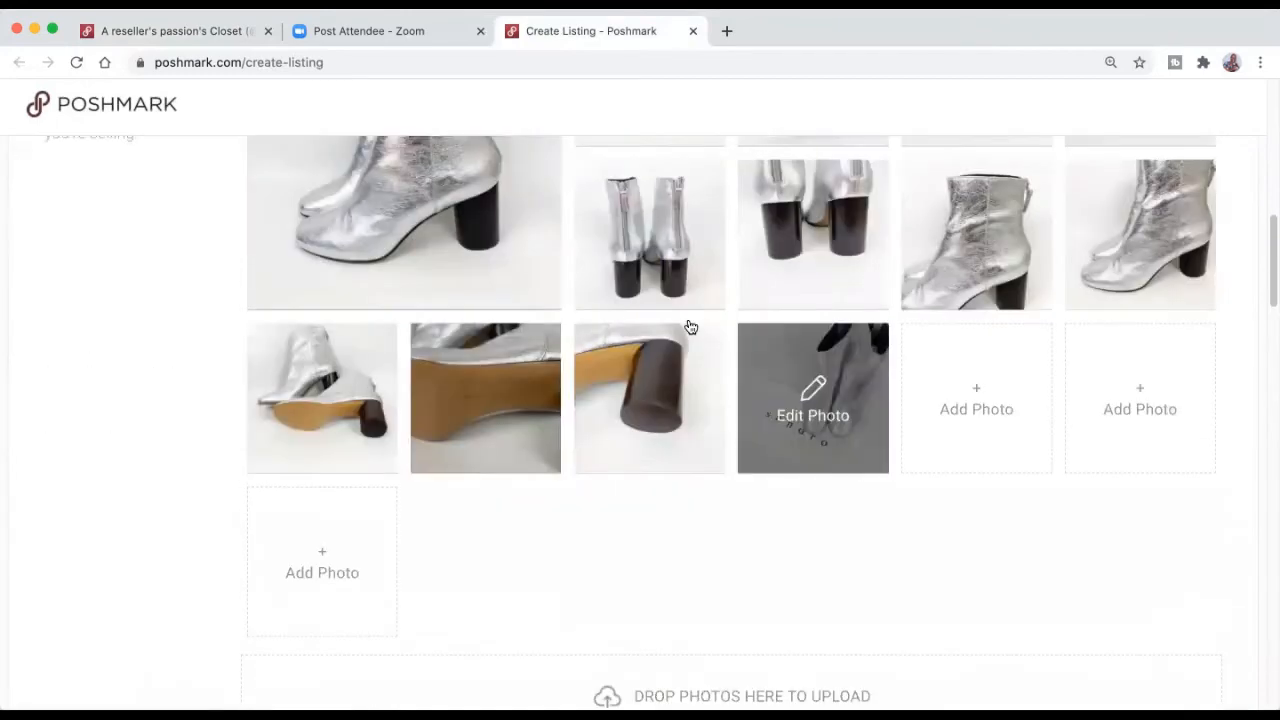
scroll(920, 279, "down", 7)
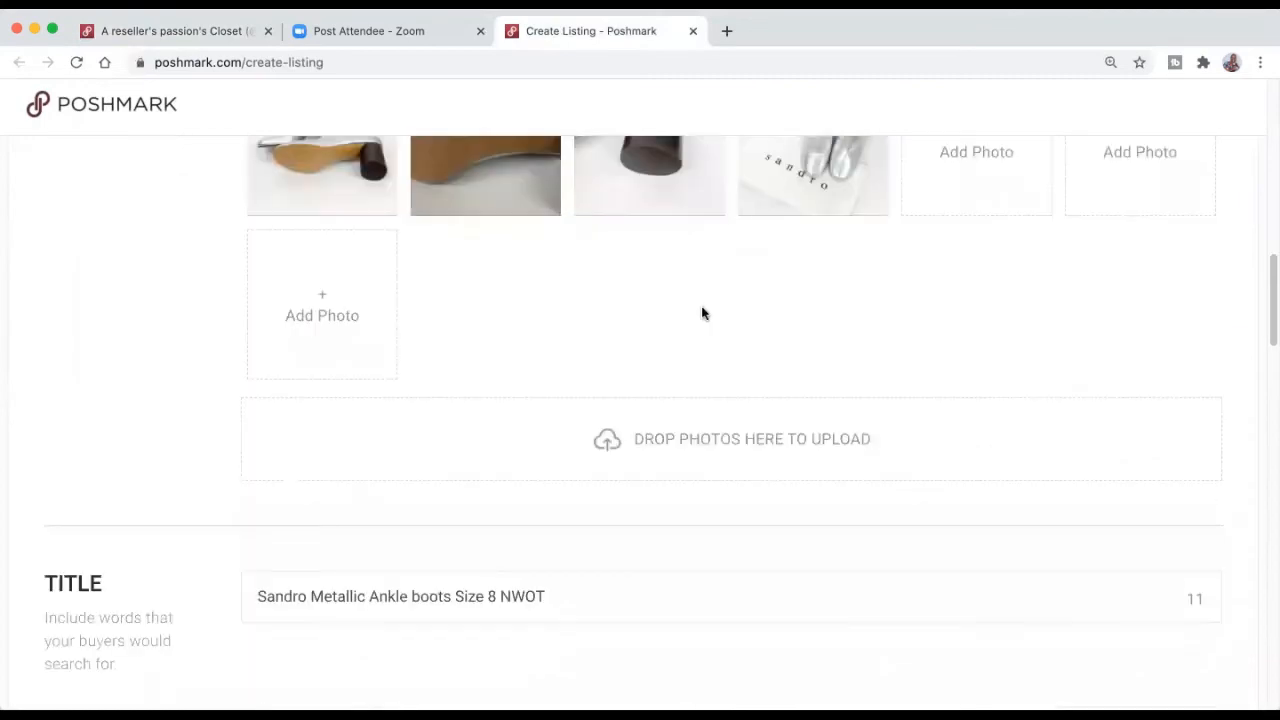
scroll(700, 314, "down", 3)
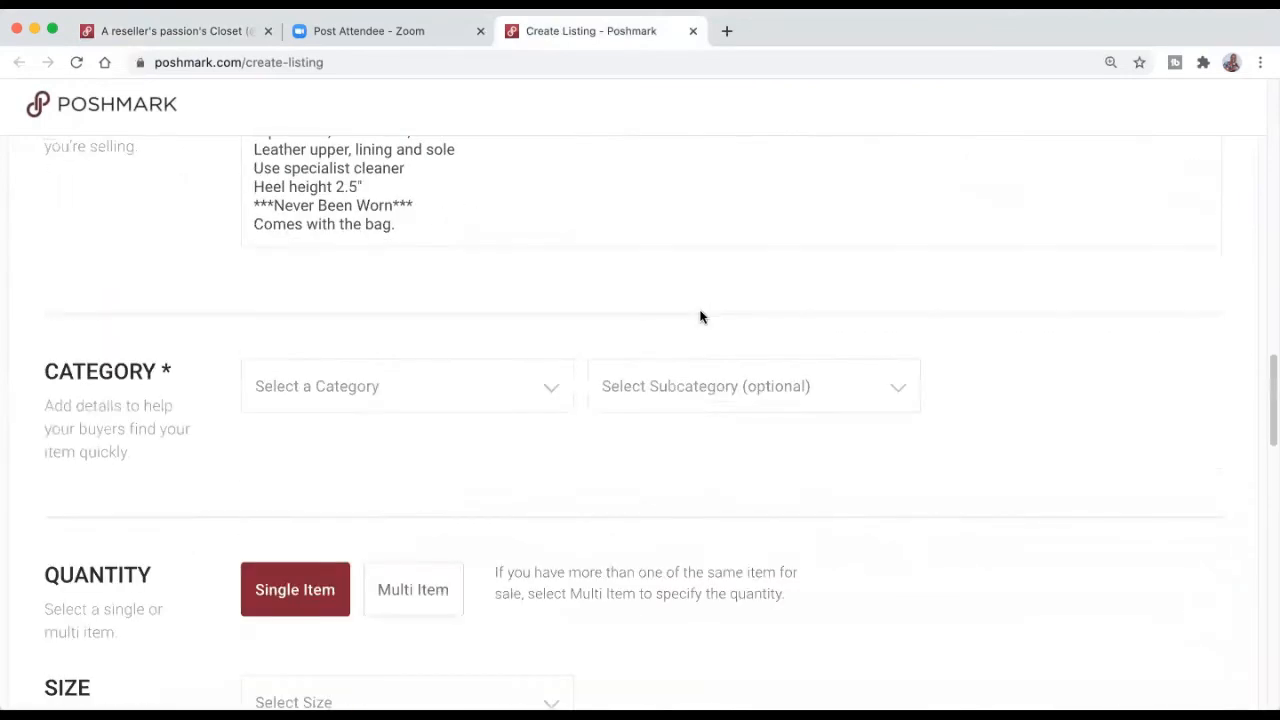
left_click(523, 396)
scroll(430, 502, "down", 2)
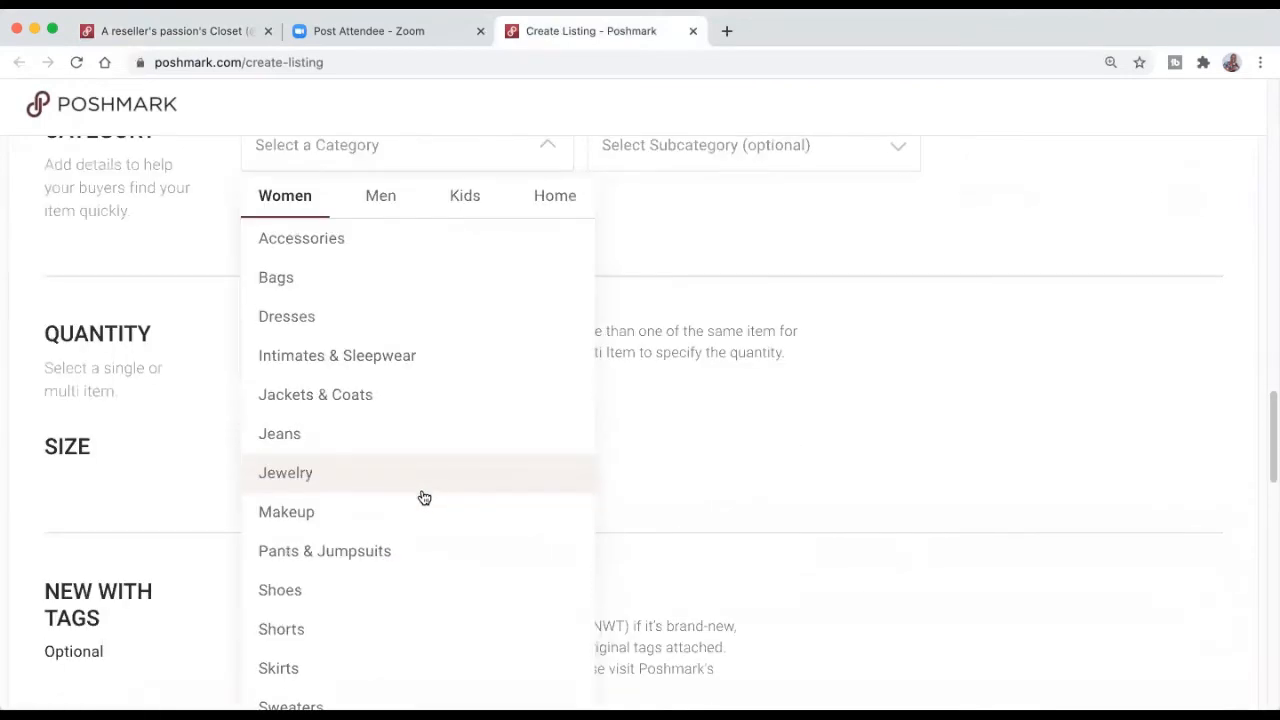
left_click(323, 581)
scroll(703, 331, "up", 2)
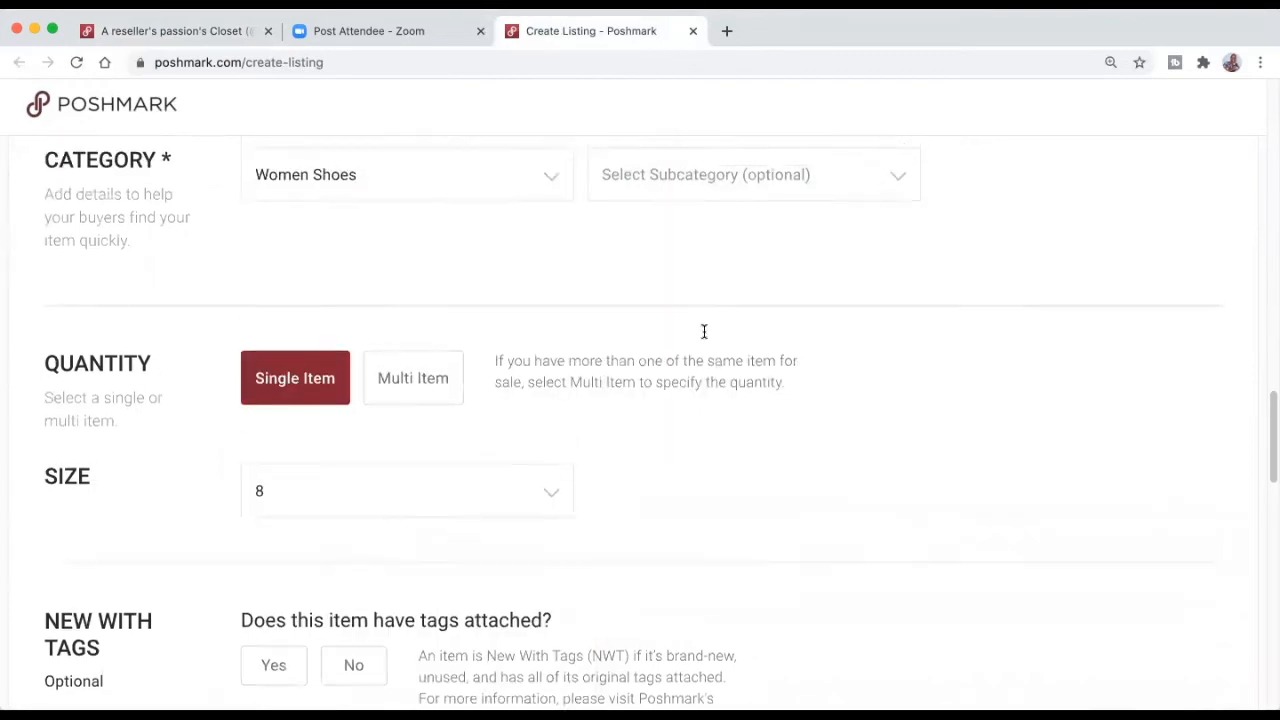
left_click(710, 278)
left_click(724, 311)
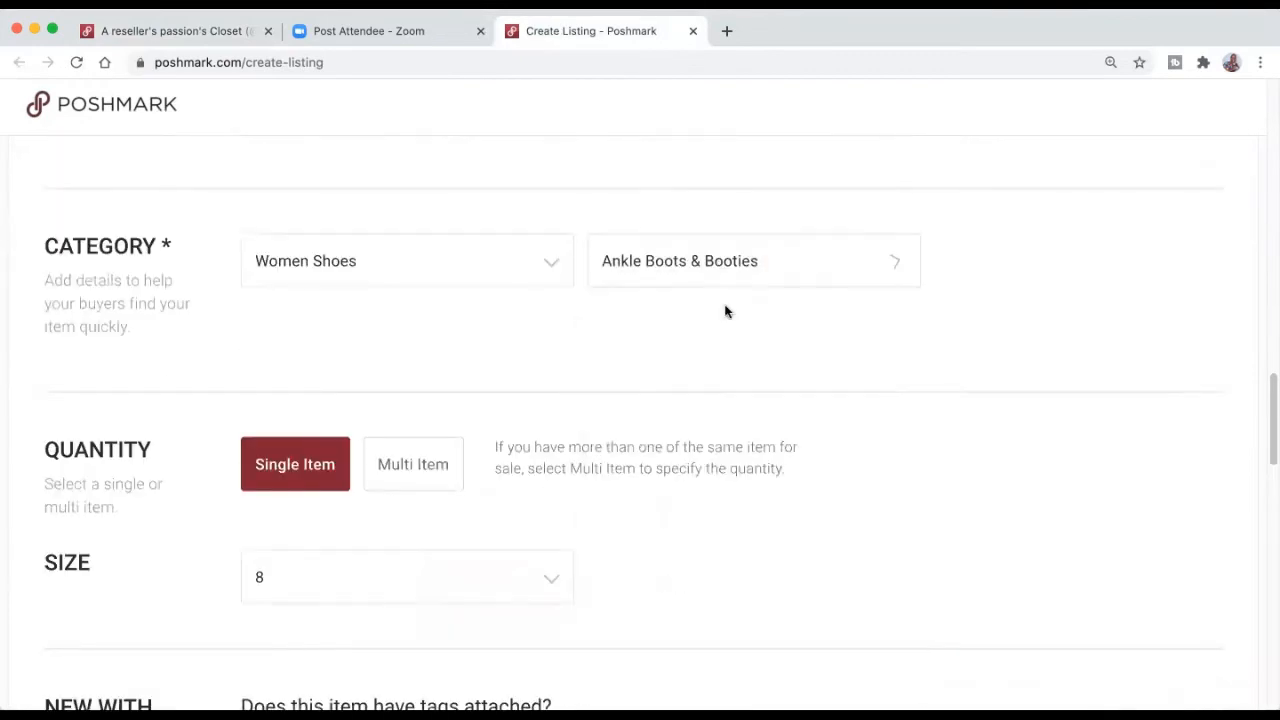
Step: Mark the boots as having tags attached and keep them out of the Boutique
scroll(806, 326, "down", 5)
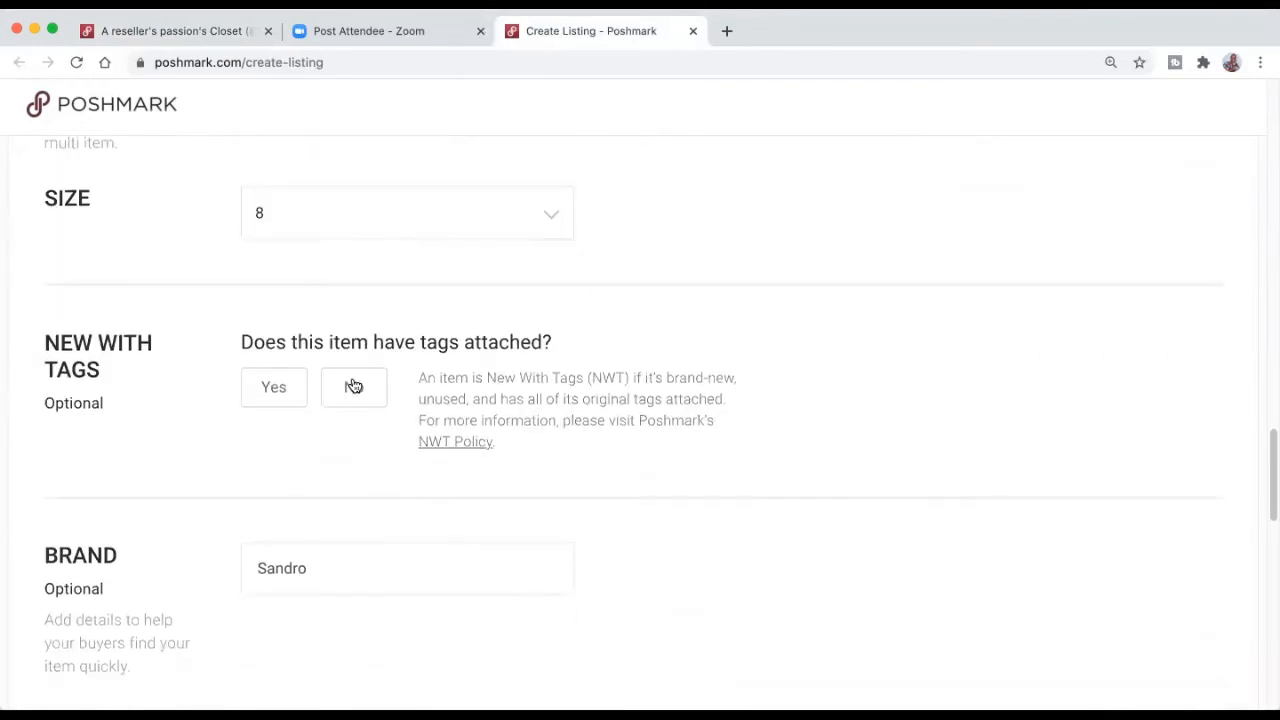
left_click(294, 386)
scroll(374, 406, "down", 2)
left_click(358, 388)
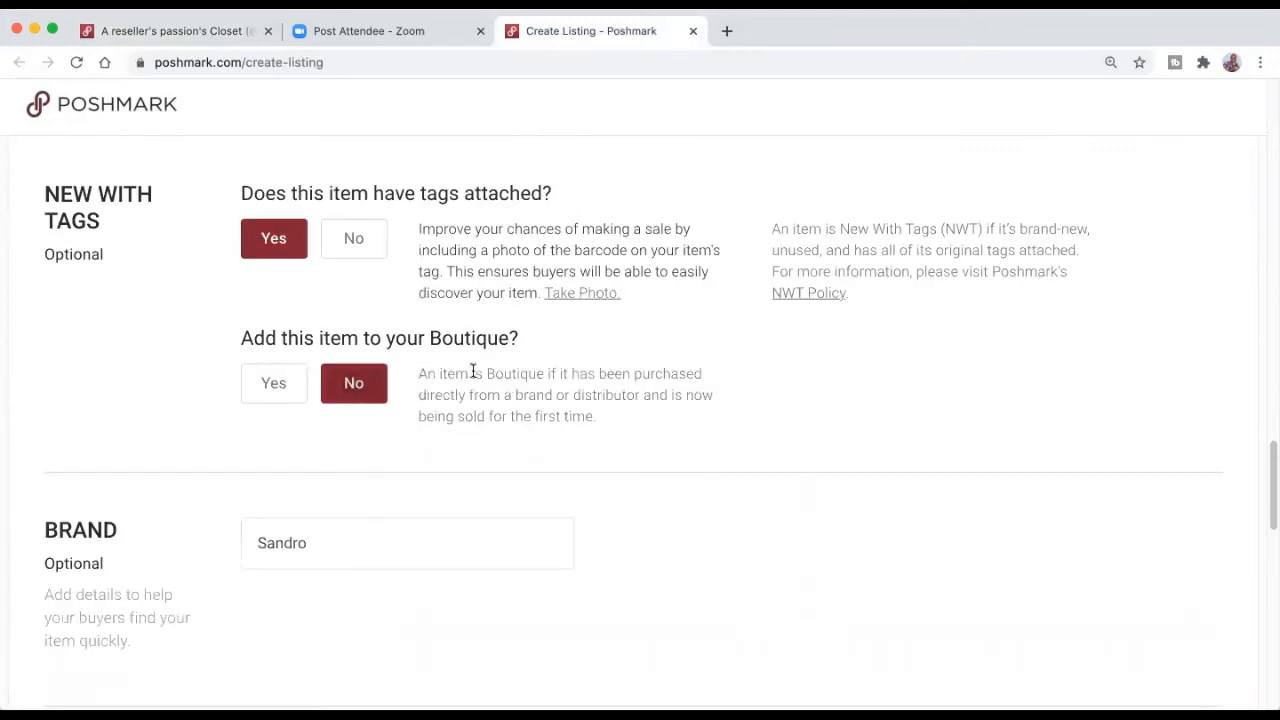
Step: Review the copied boots listing's colour, pricing, availability and photos, and list the item on Poshmark
scroll(694, 349, "down", 6)
scroll(703, 343, "down", 2)
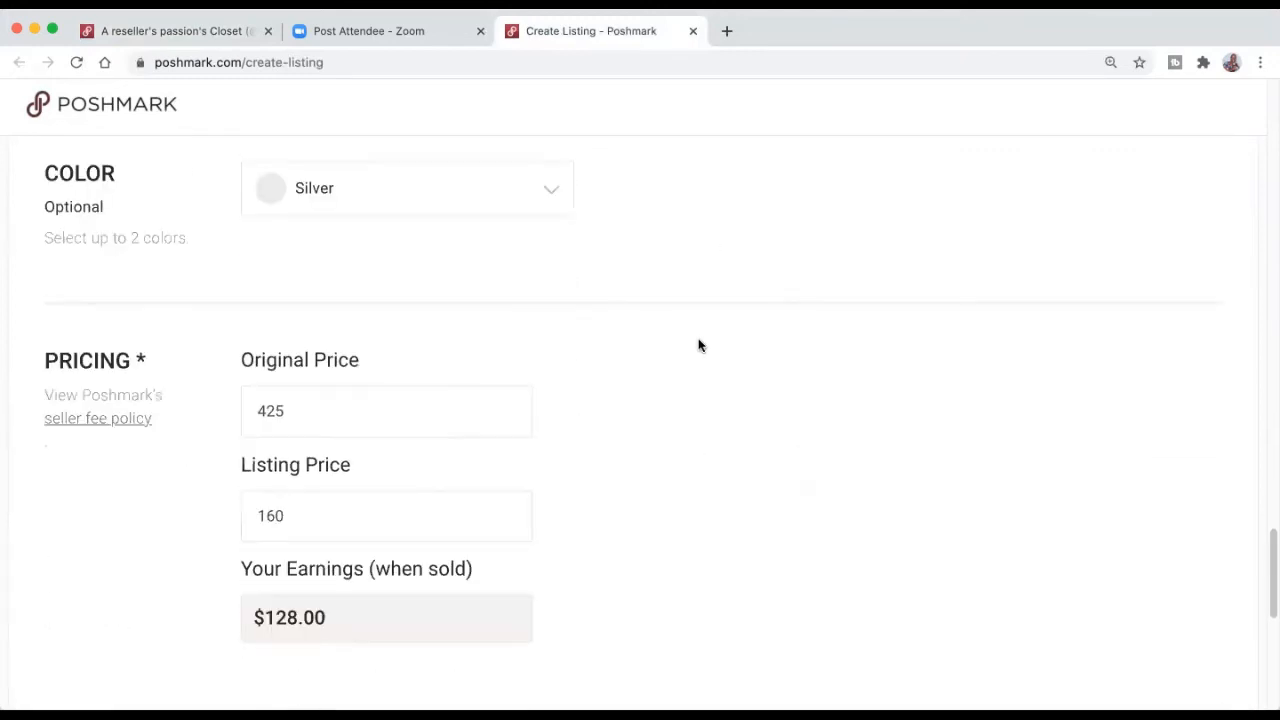
scroll(723, 354, "down", 4)
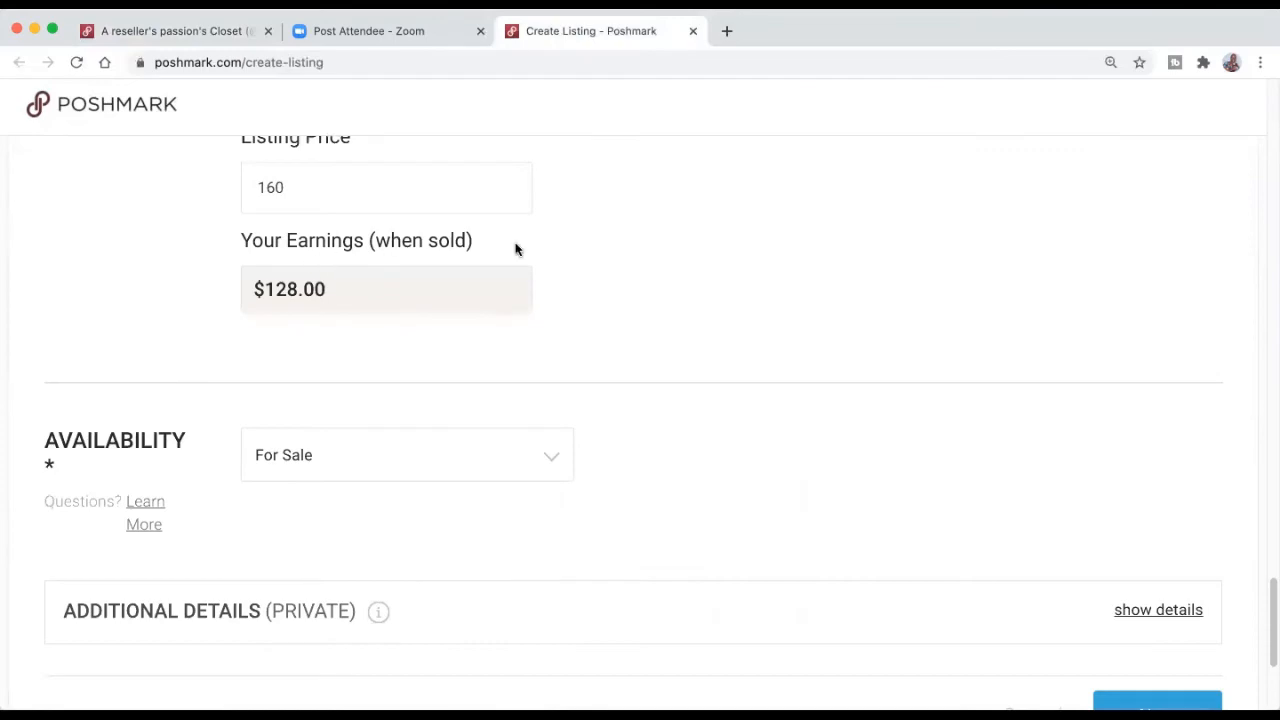
scroll(789, 257, "down", 2)
scroll(695, 342, "up", 20)
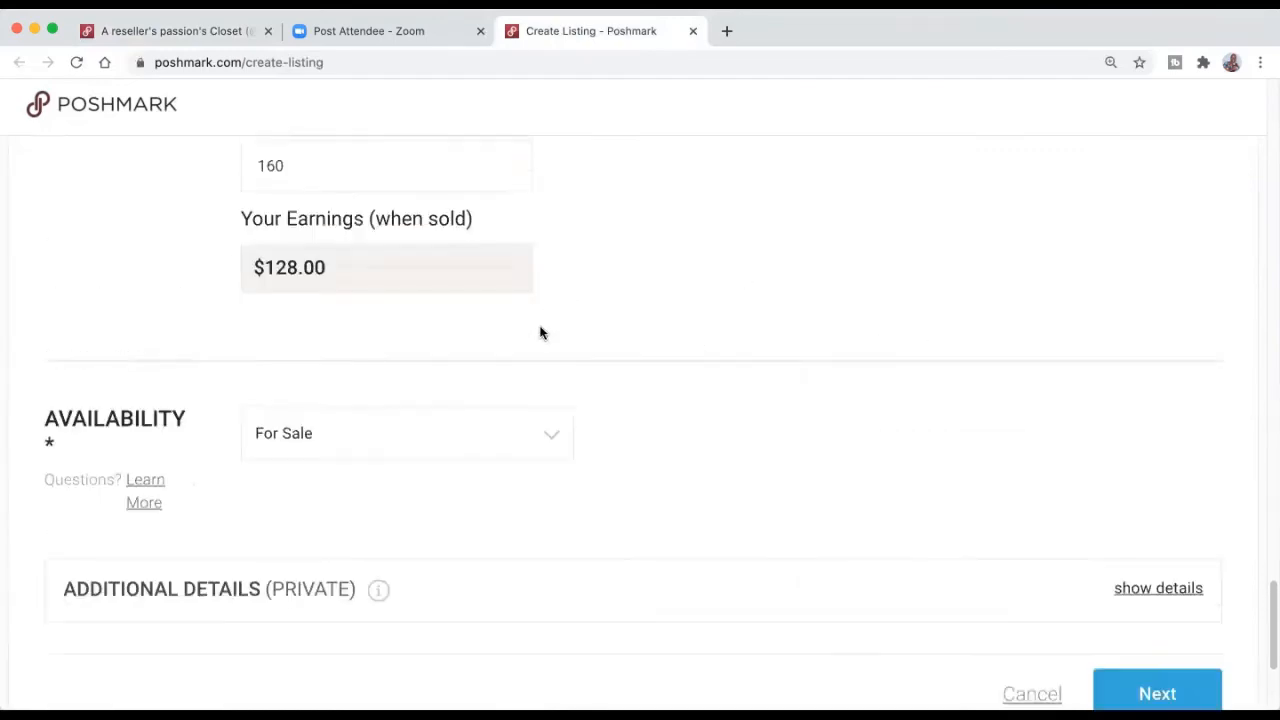
scroll(960, 278, "up", 8)
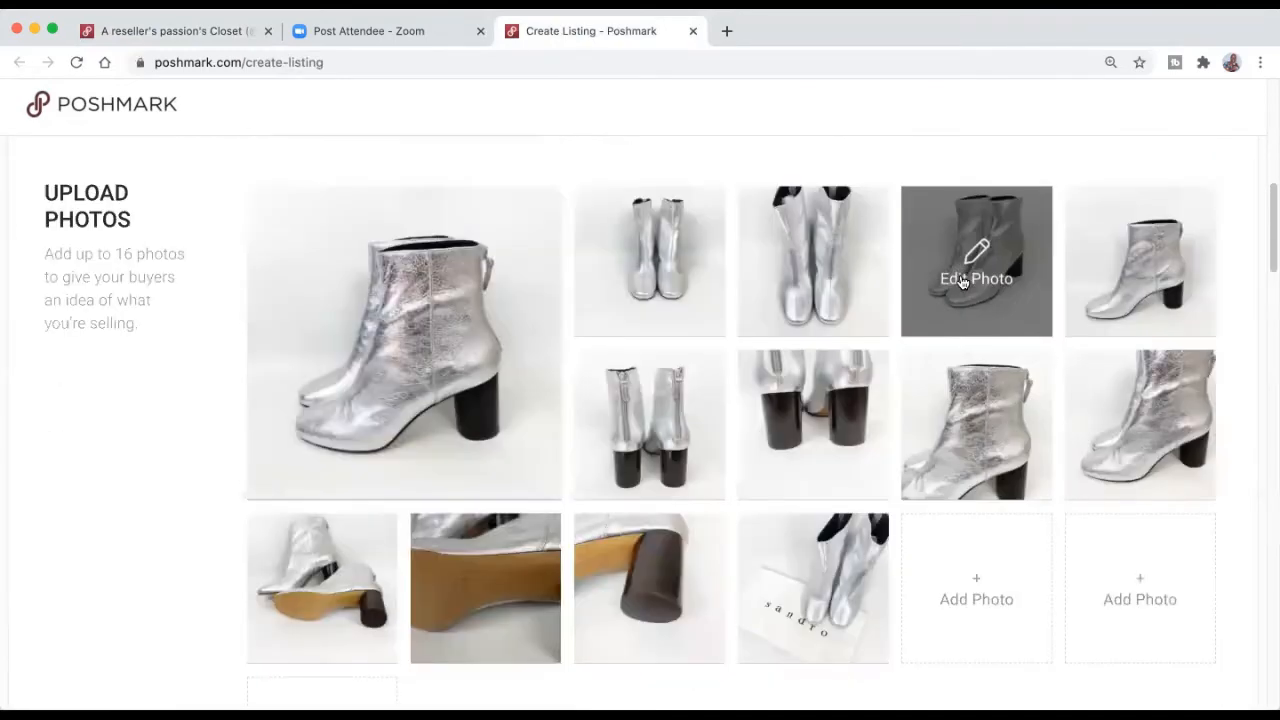
scroll(957, 280, "down", 8)
scroll(950, 279, "down", 20)
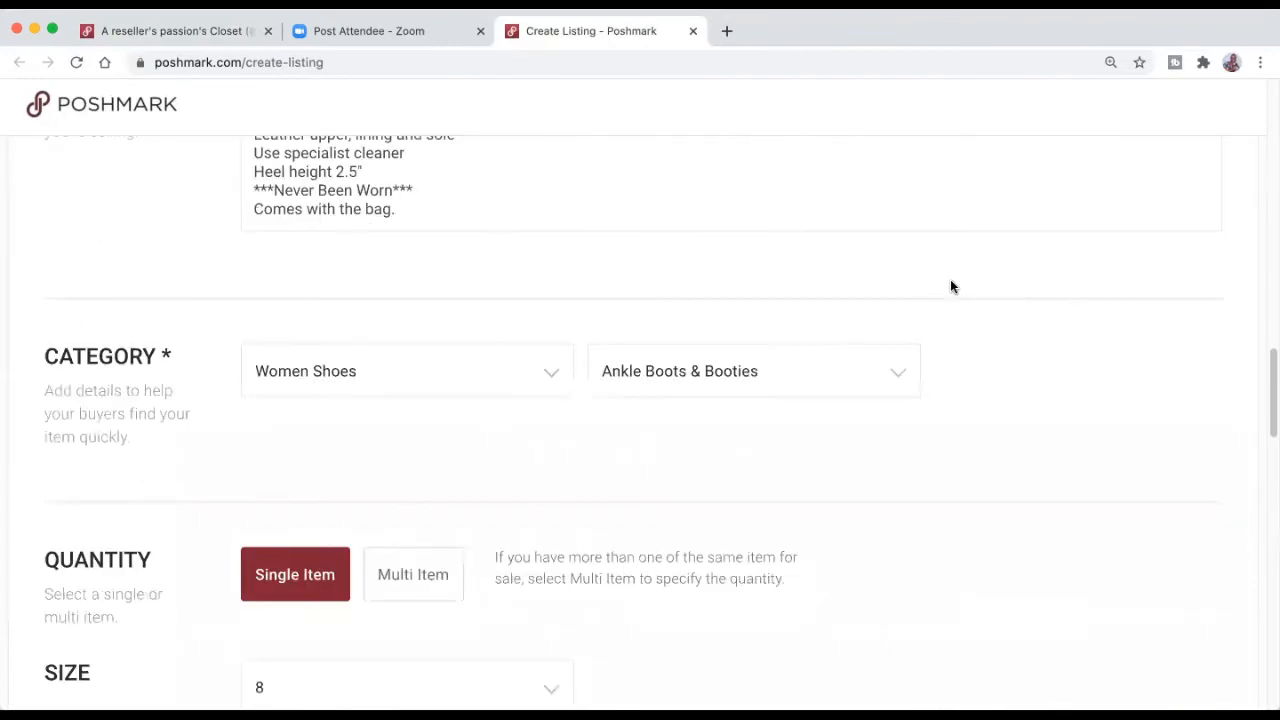
scroll(930, 285, "down", 6)
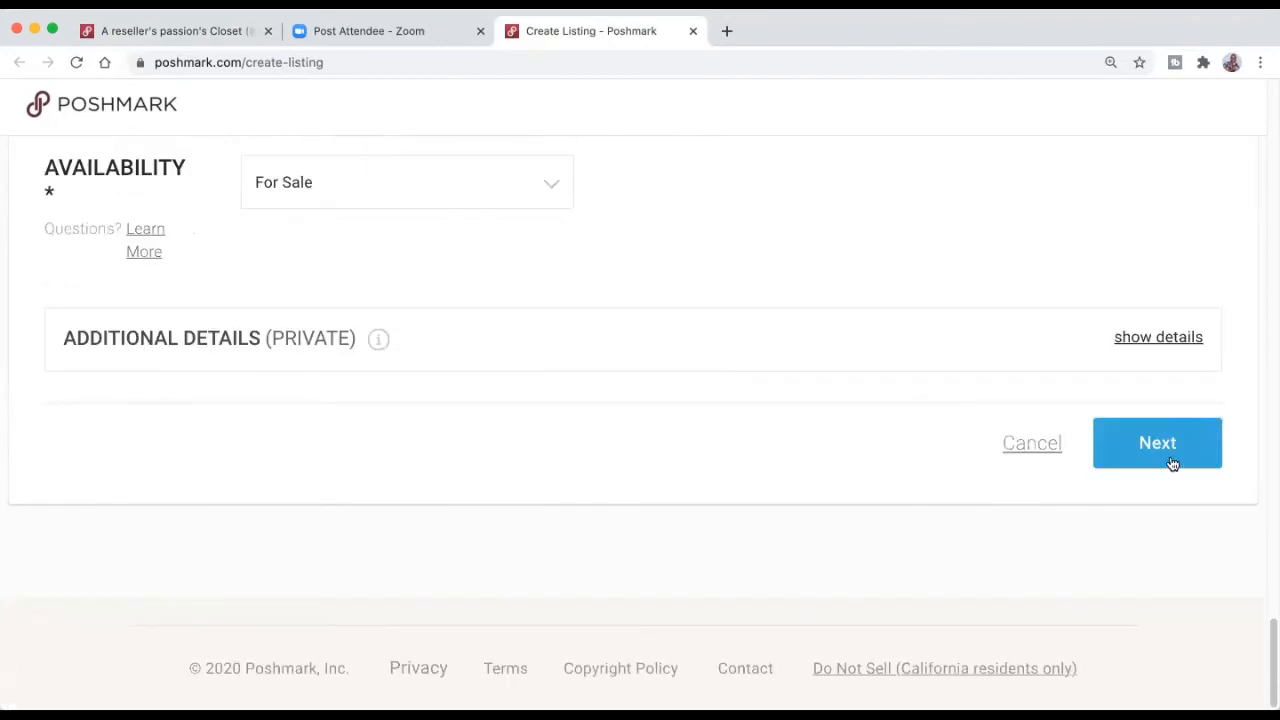
left_click(1172, 463)
scroll(1028, 444, "down", 3)
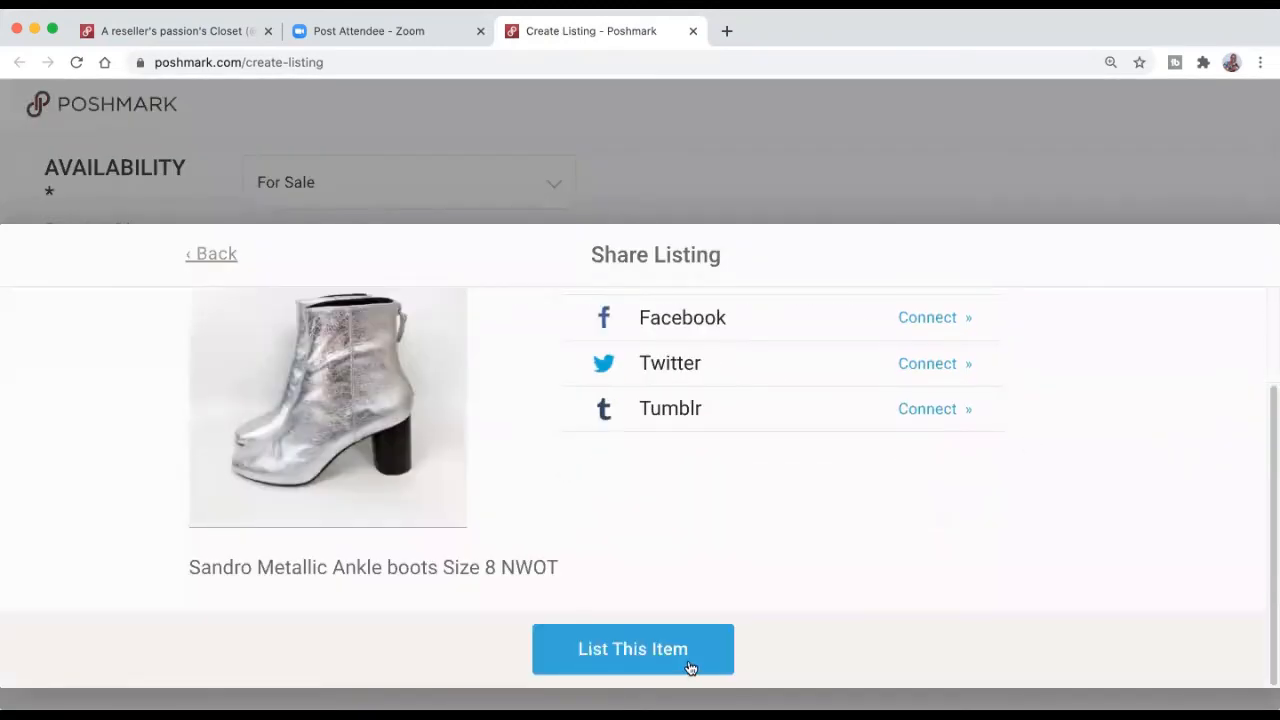
left_click(622, 656)
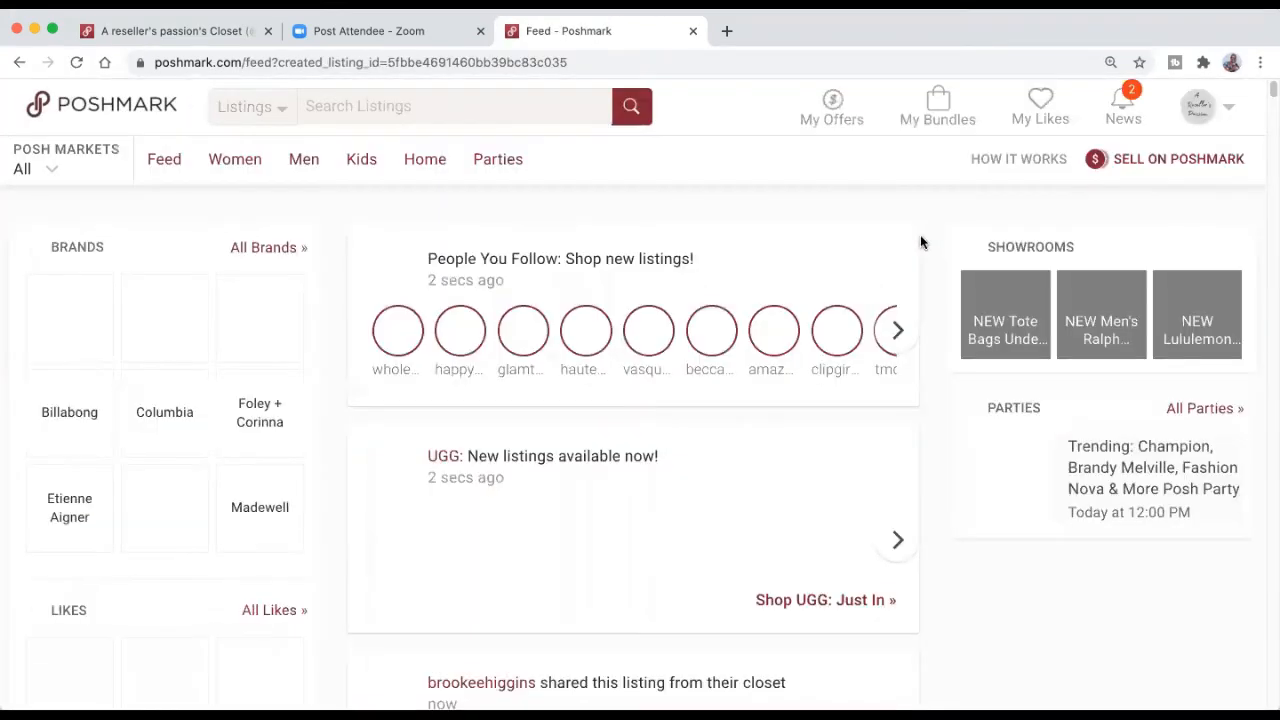
Step: Return to the closet page, dismiss the List Perfectly selection and open the original Sandro Metallic Ankle boots listing for editing
mouse_move(425, 159)
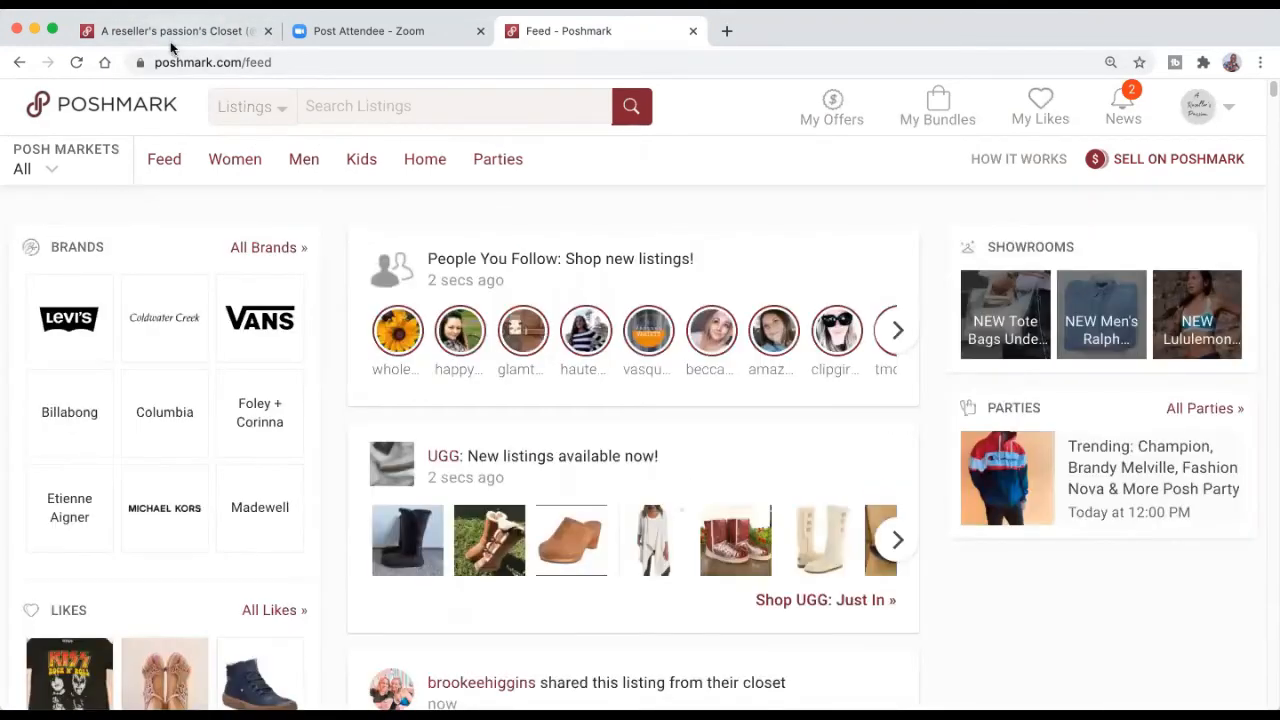
left_click(176, 33)
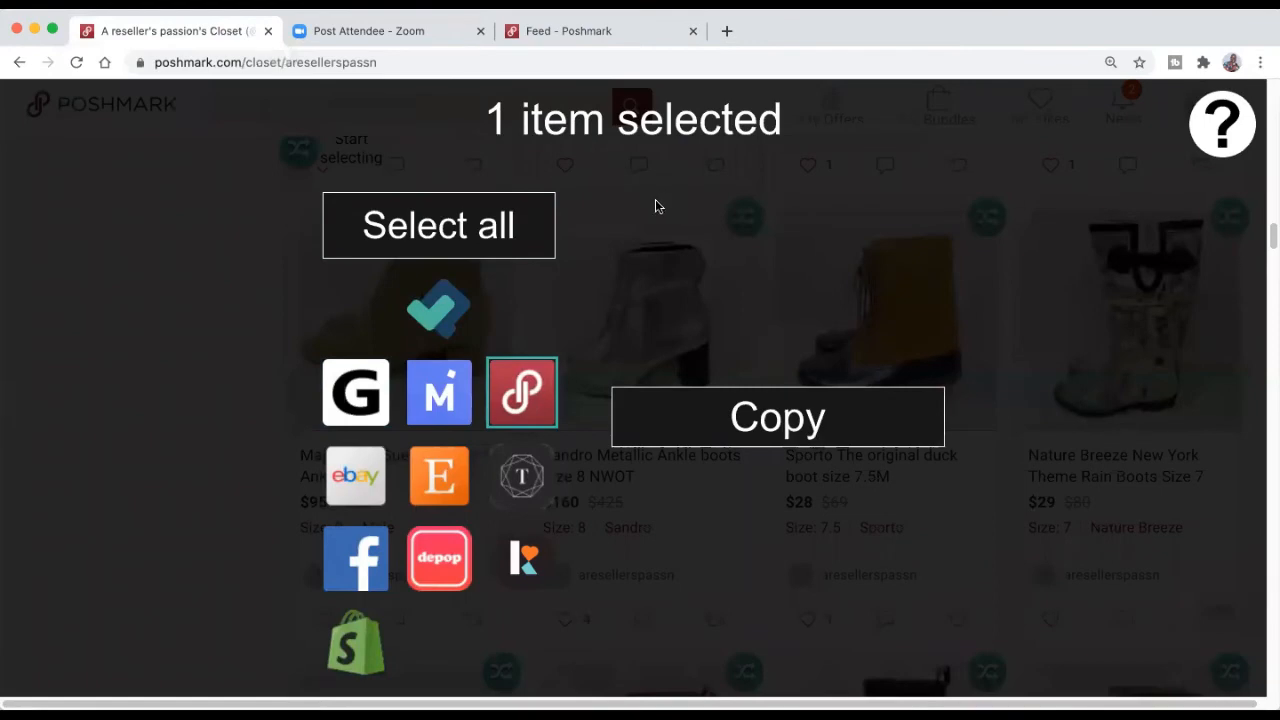
left_click(656, 200)
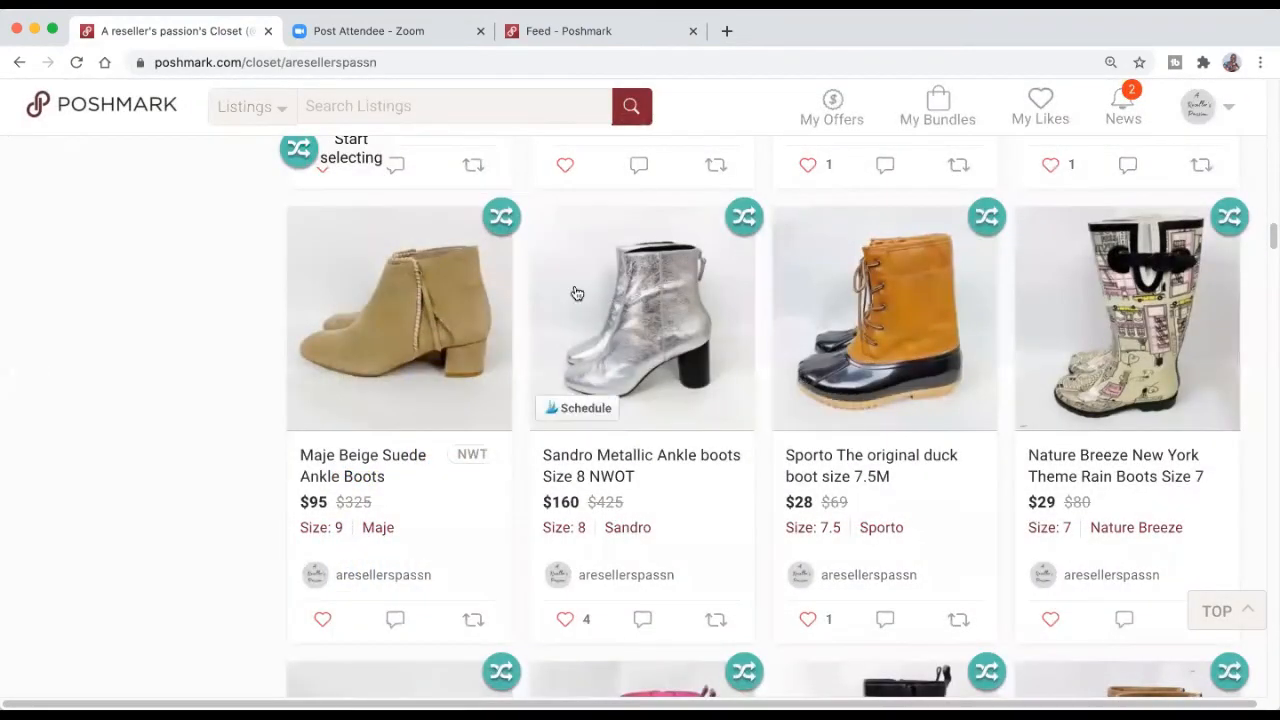
left_click(683, 296)
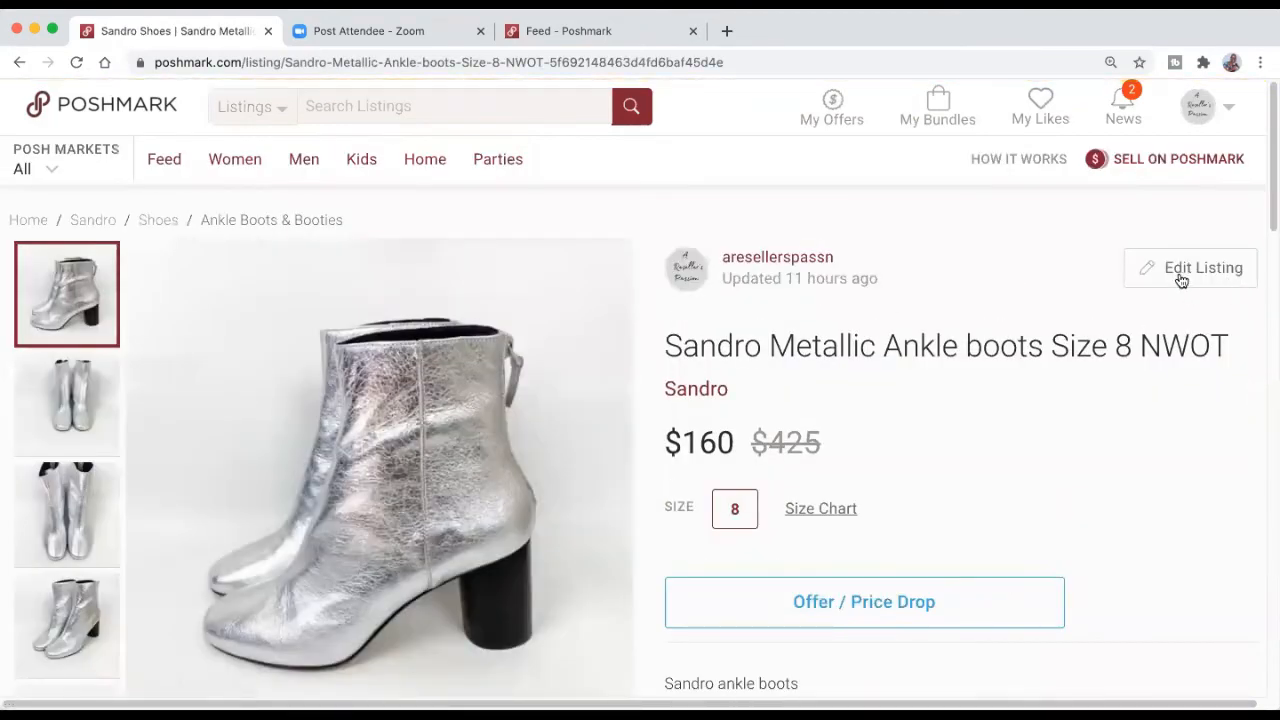
left_click(1181, 280)
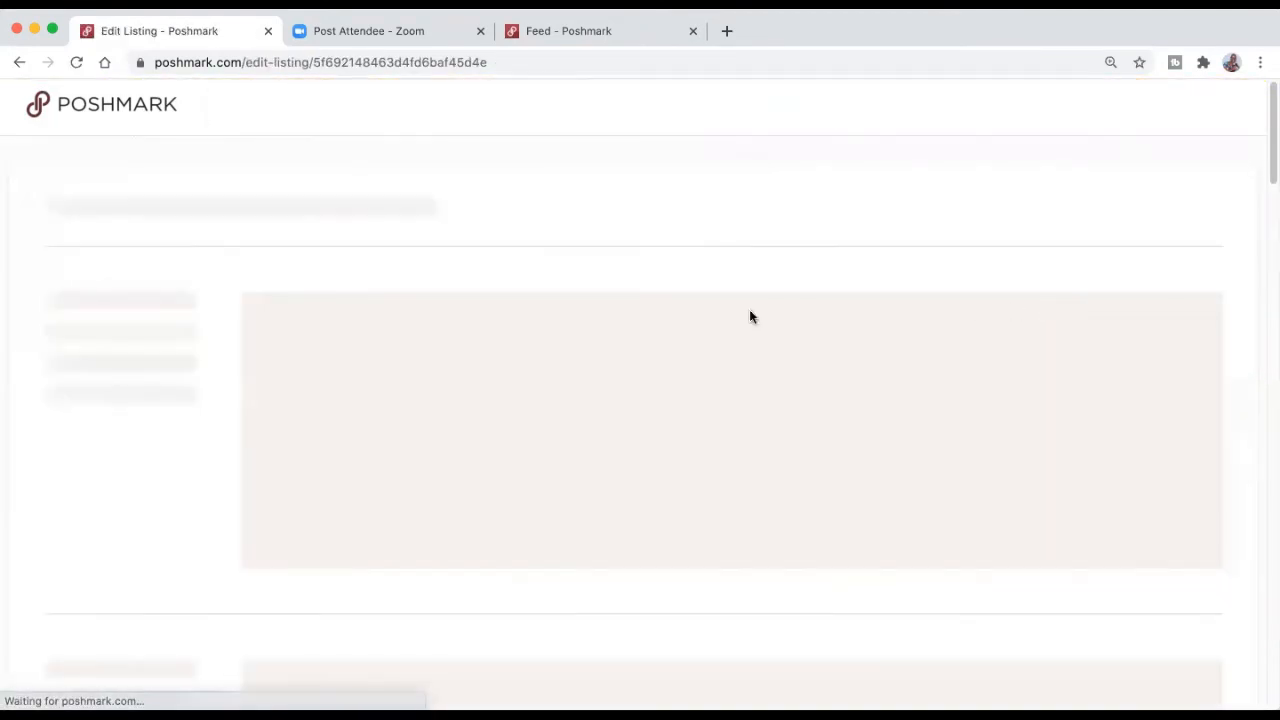
Step: Delete the original Sandro Metallic Ankle boots listing and confirm the deletion
scroll(170, 410, "down", 10)
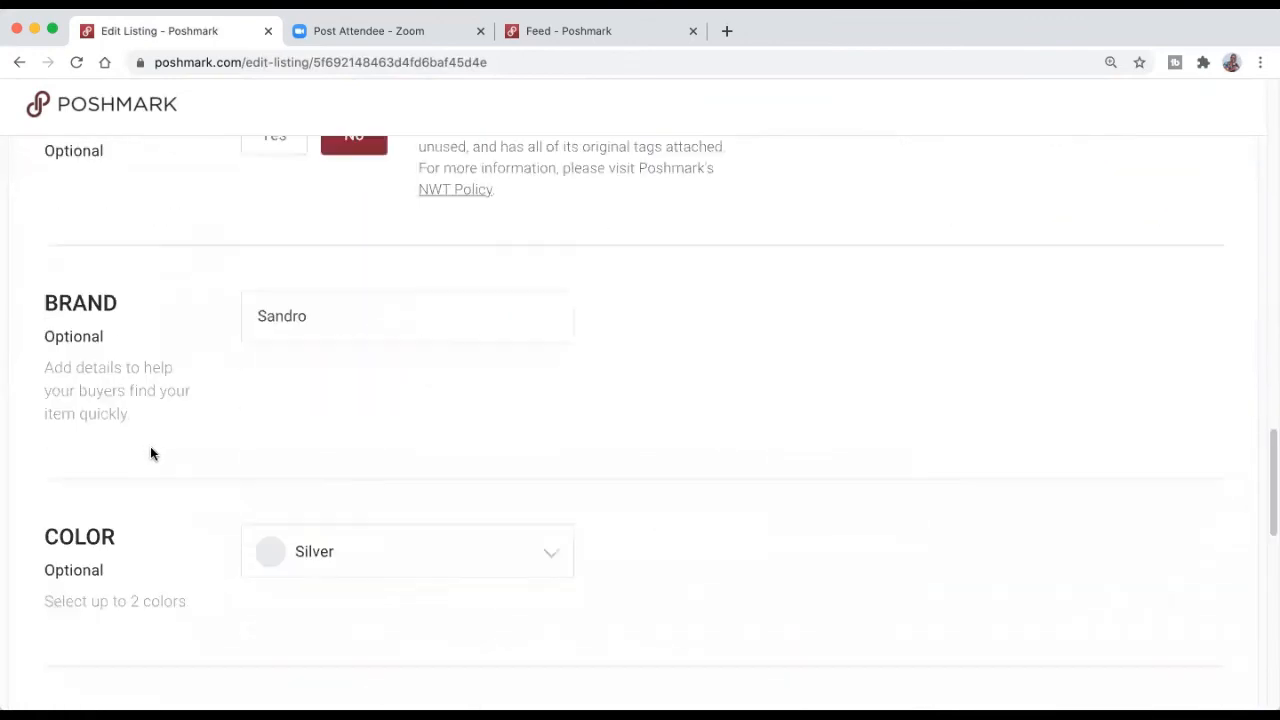
scroll(151, 454, "down", 15)
left_click(104, 443)
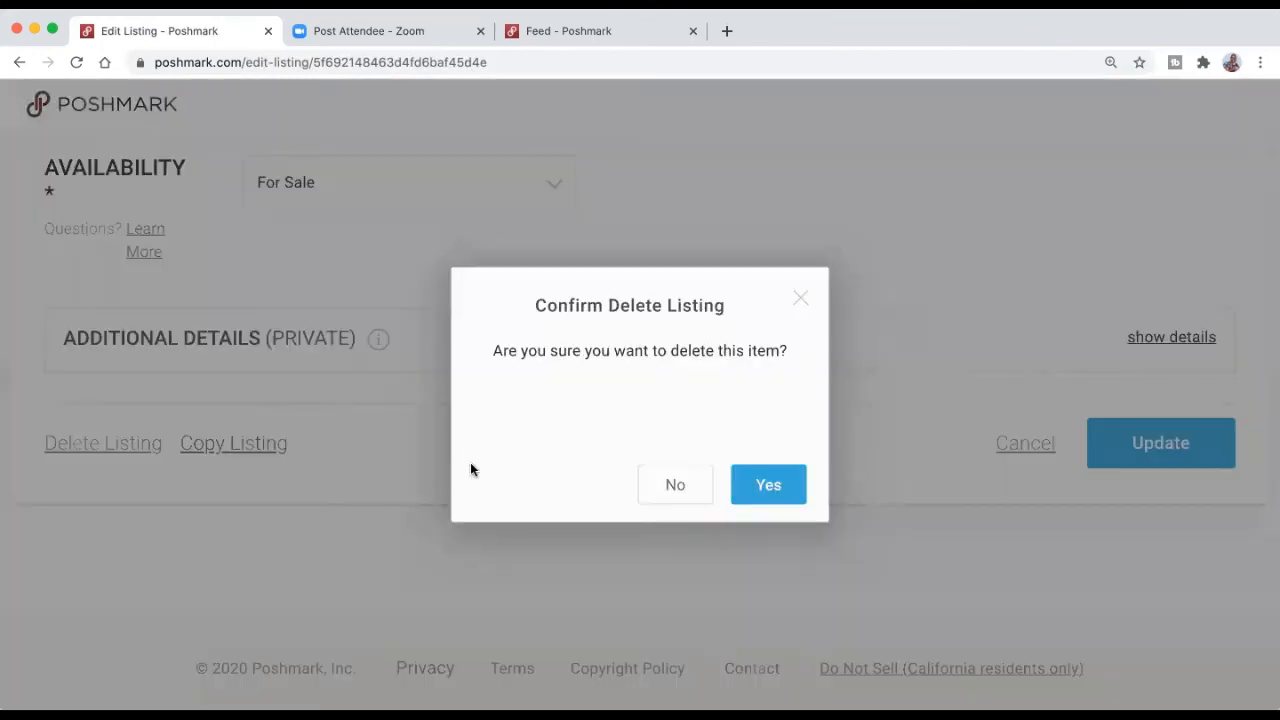
left_click(762, 484)
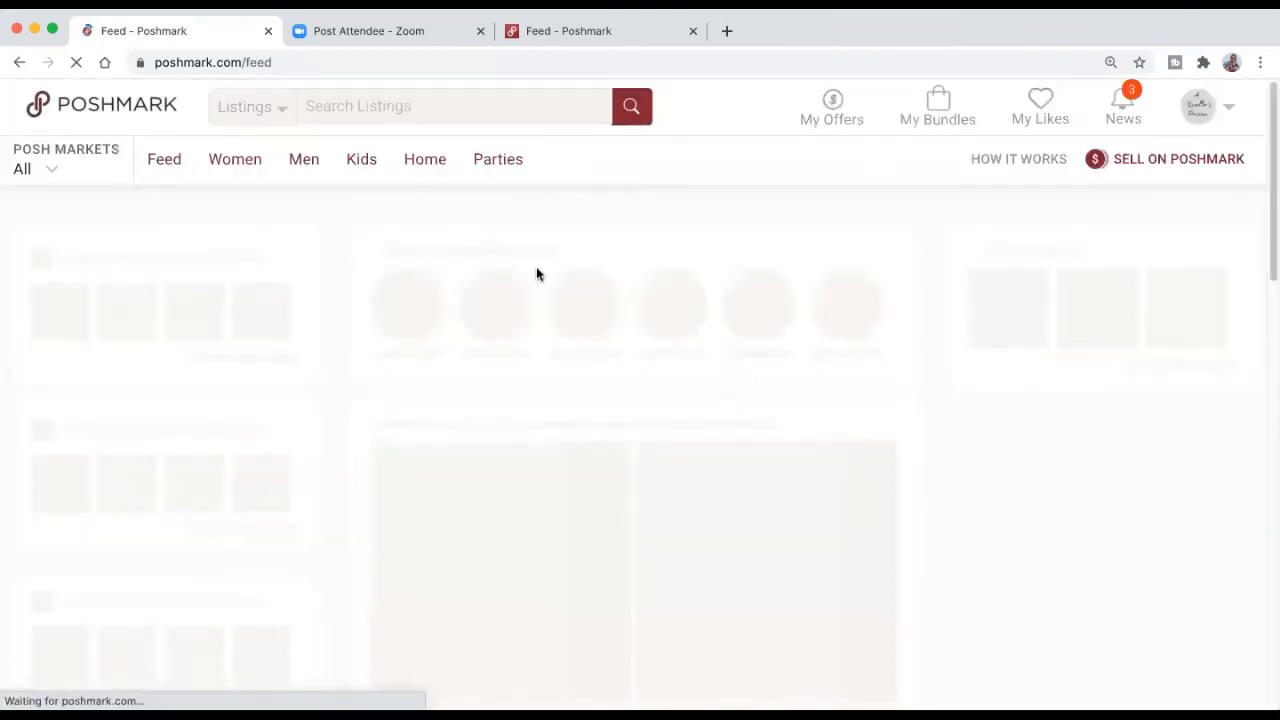
Step: Open the seller's own closet and check the relisted Sandro boots among its first listings
left_click(580, 31)
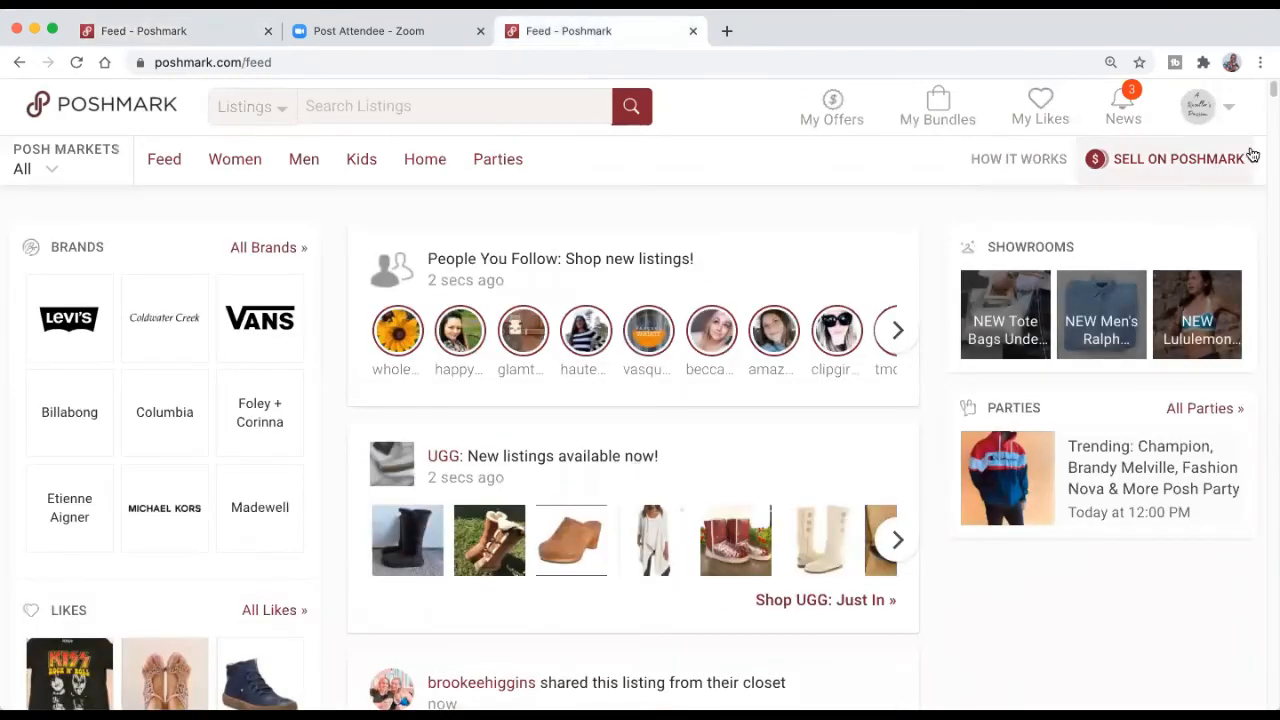
left_click(182, 38)
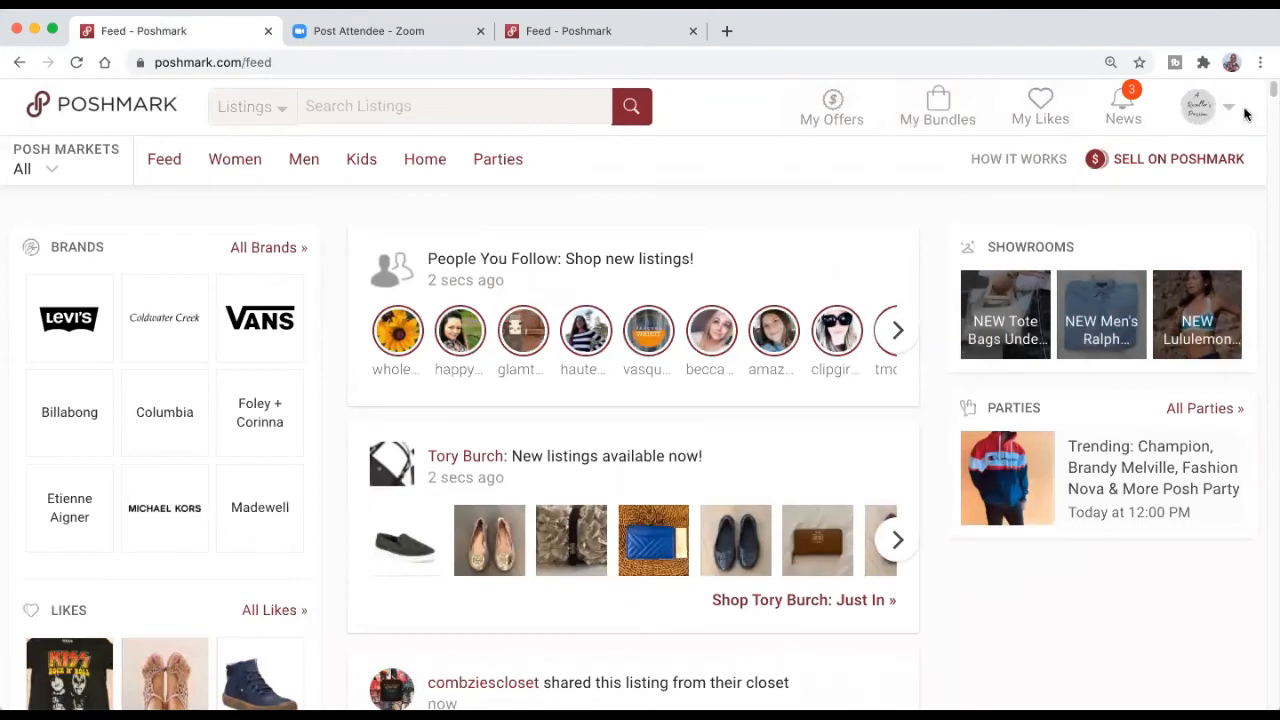
mouse_move(1228, 112)
left_click(1143, 177)
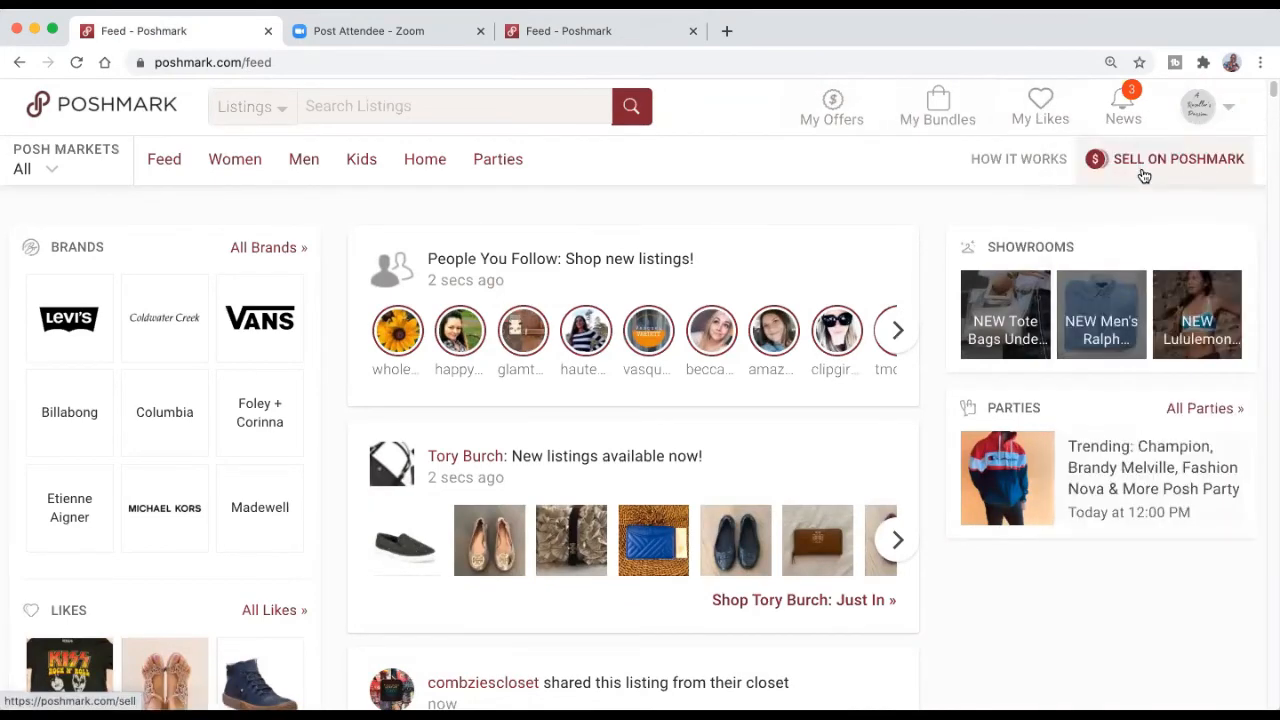
scroll(712, 268, "down", 3)
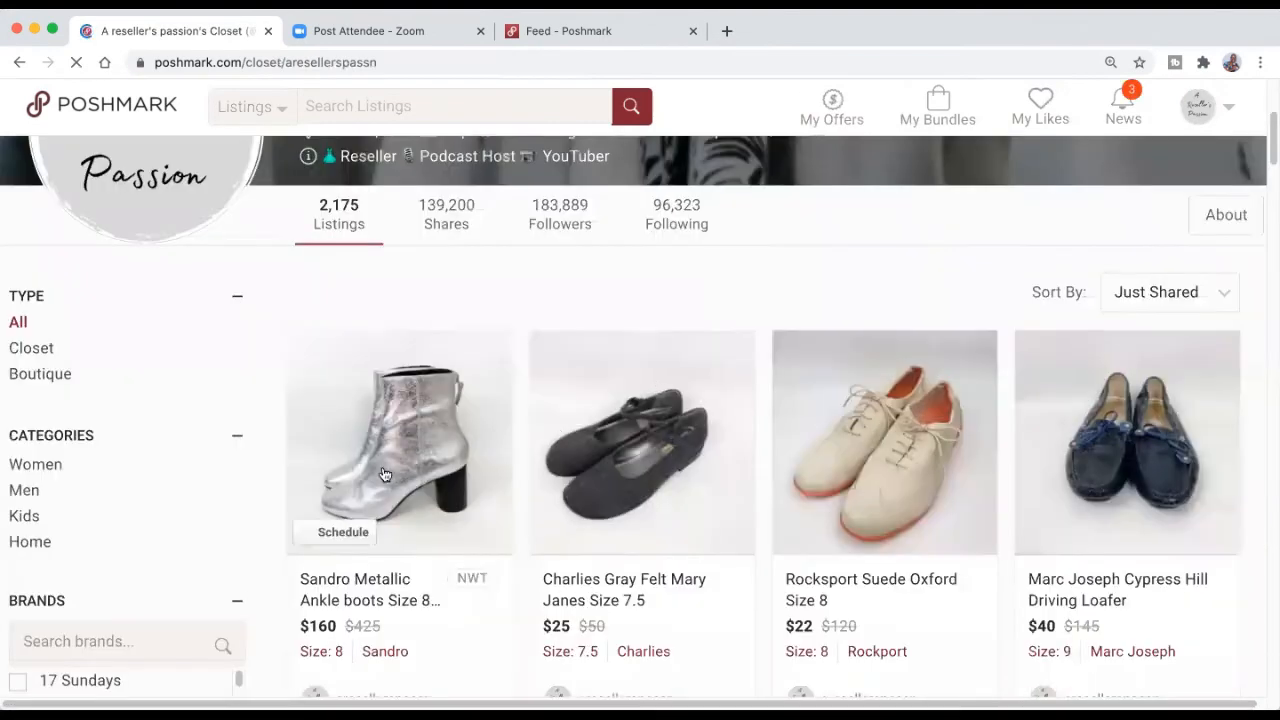
scroll(381, 483, "down", 3)
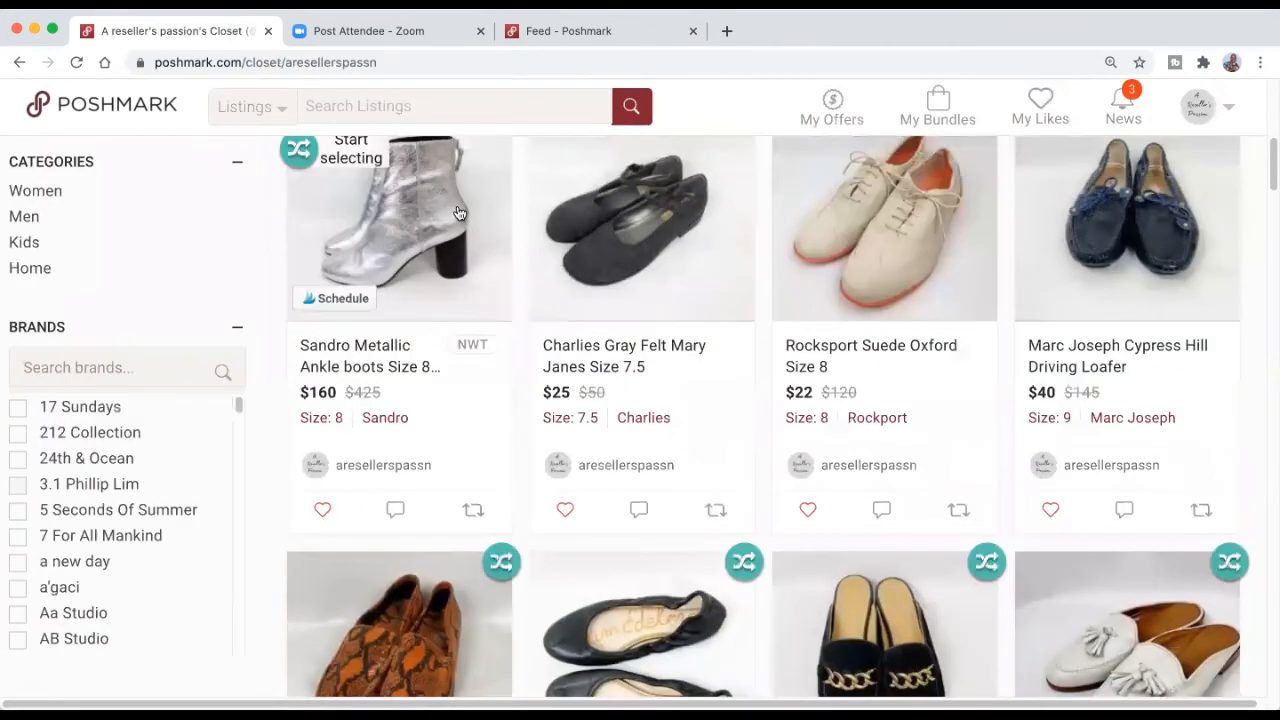
scroll(760, 365, "up", 3)
Step: Find the Sperry Top Sider Slouchy Leather Booties in the closet, copy them to Poshmark with List Perfectly and close the old feed page
scroll(711, 340, "down", 10)
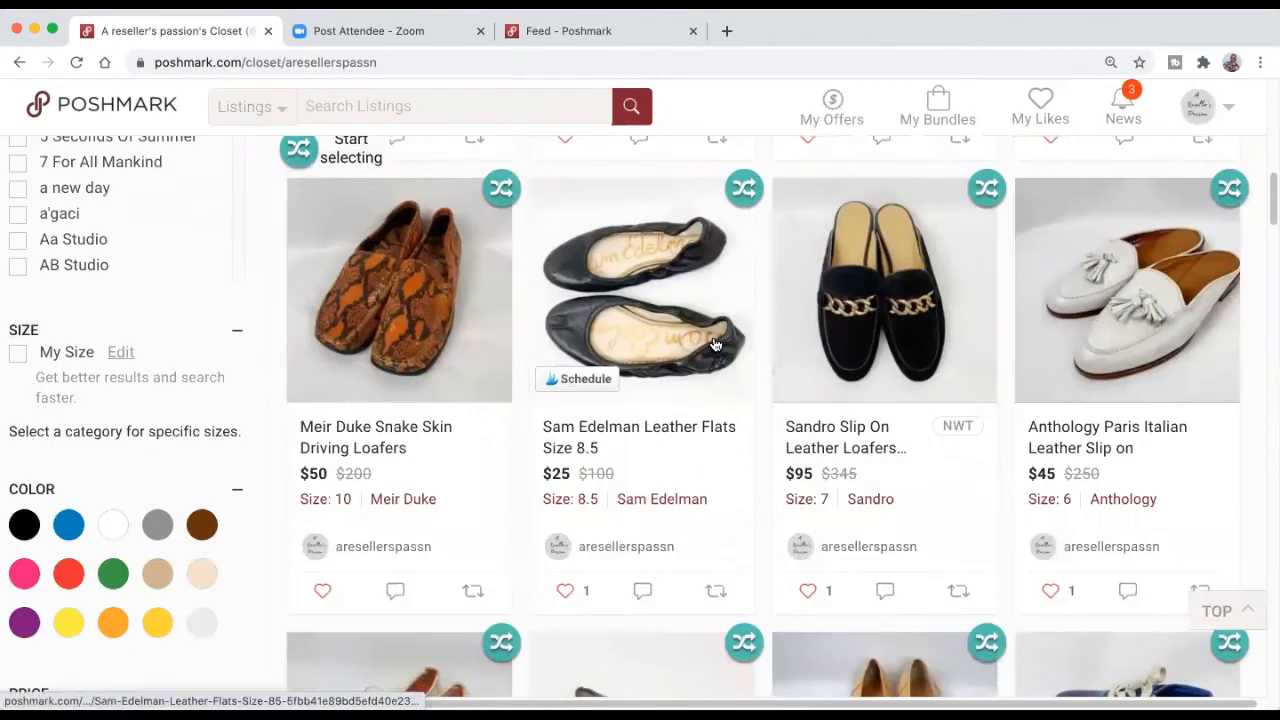
scroll(714, 343, "down", 18)
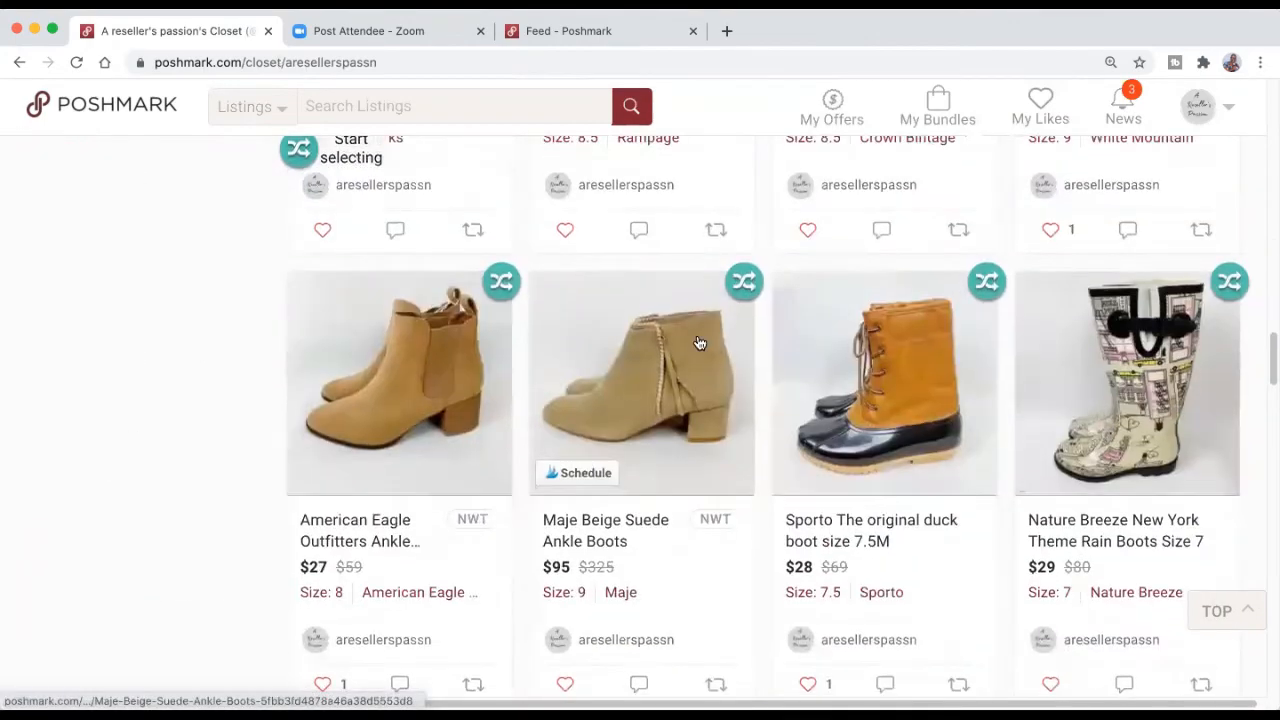
scroll(764, 348, "down", 3)
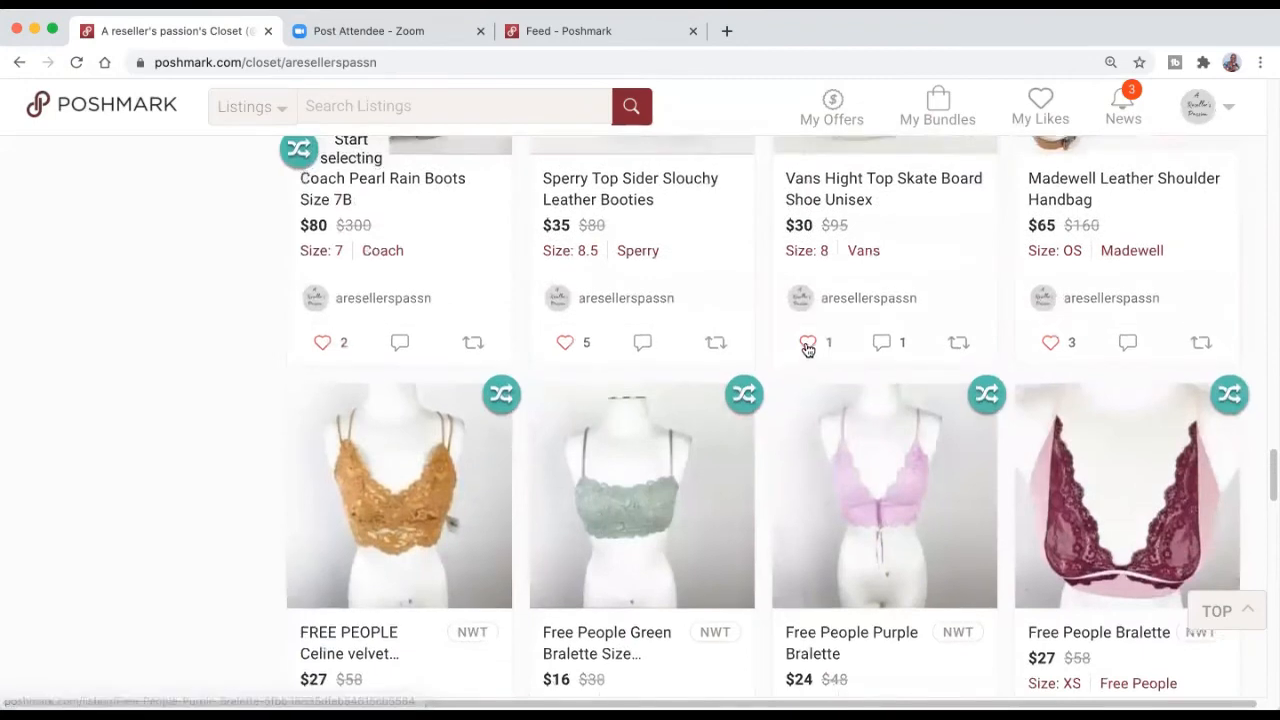
scroll(808, 349, "up", 1)
scroll(806, 341, "up", 2)
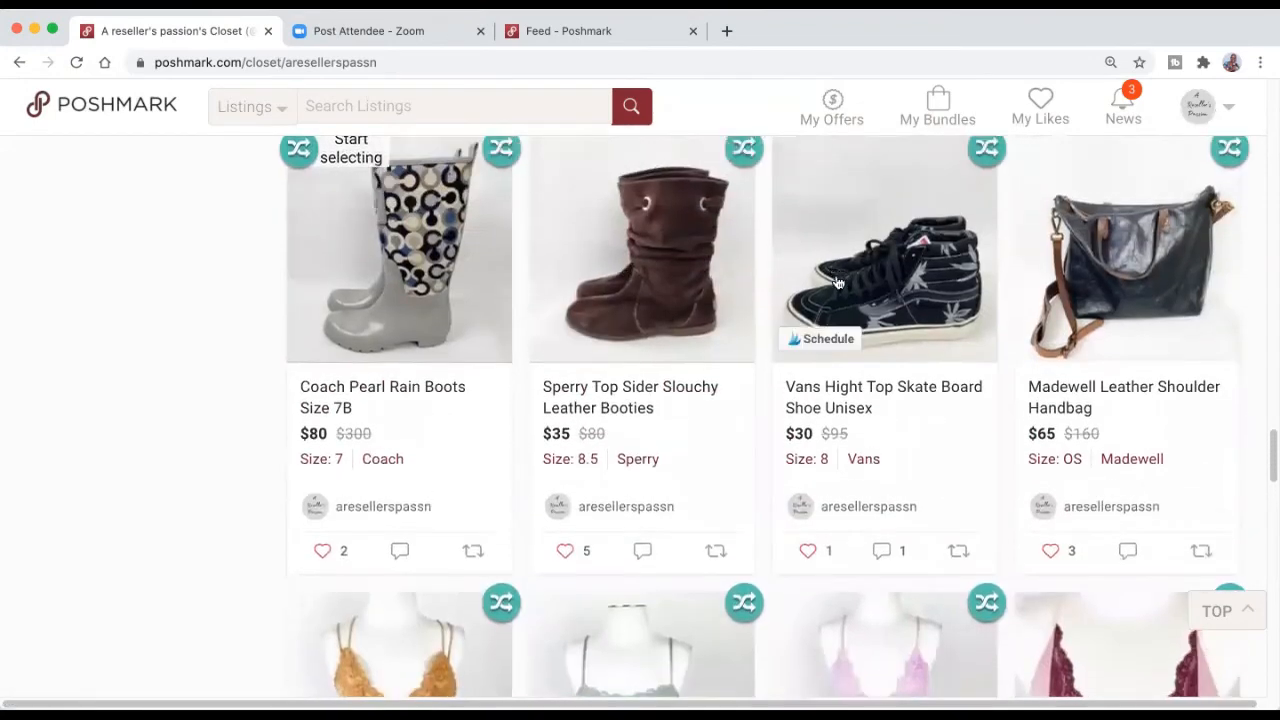
scroll(828, 286, "up", 1)
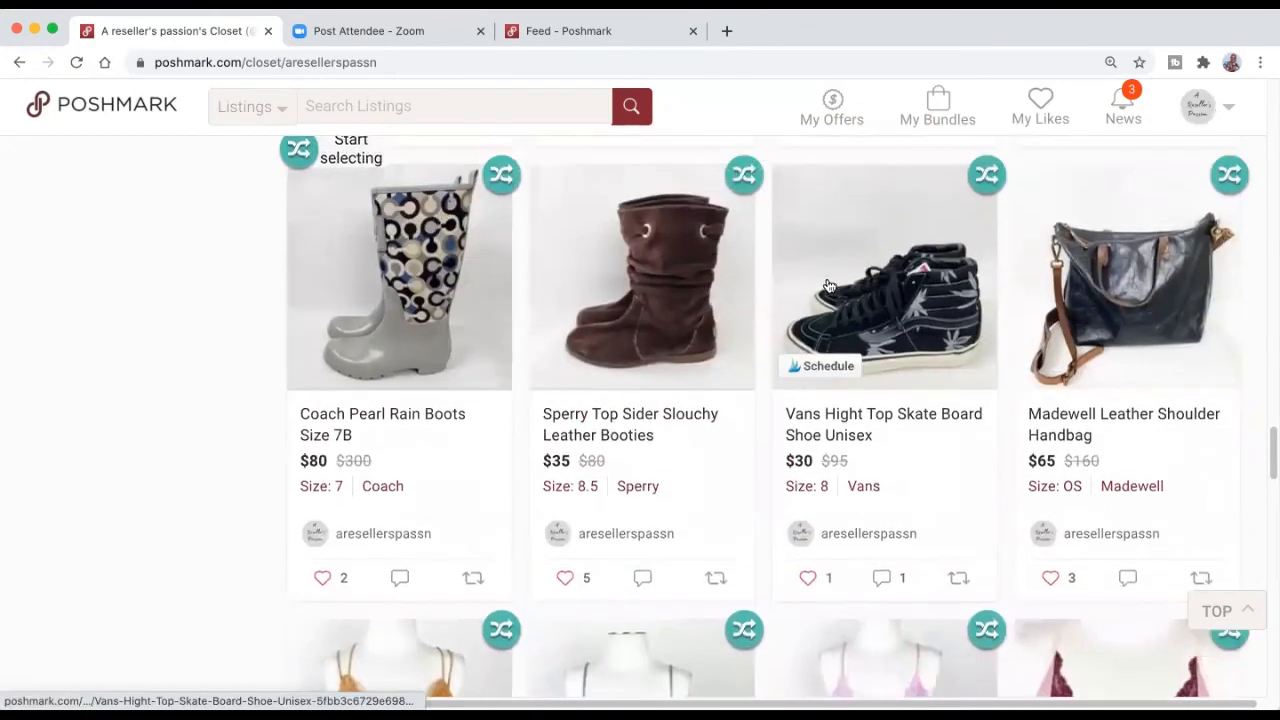
left_click(742, 181)
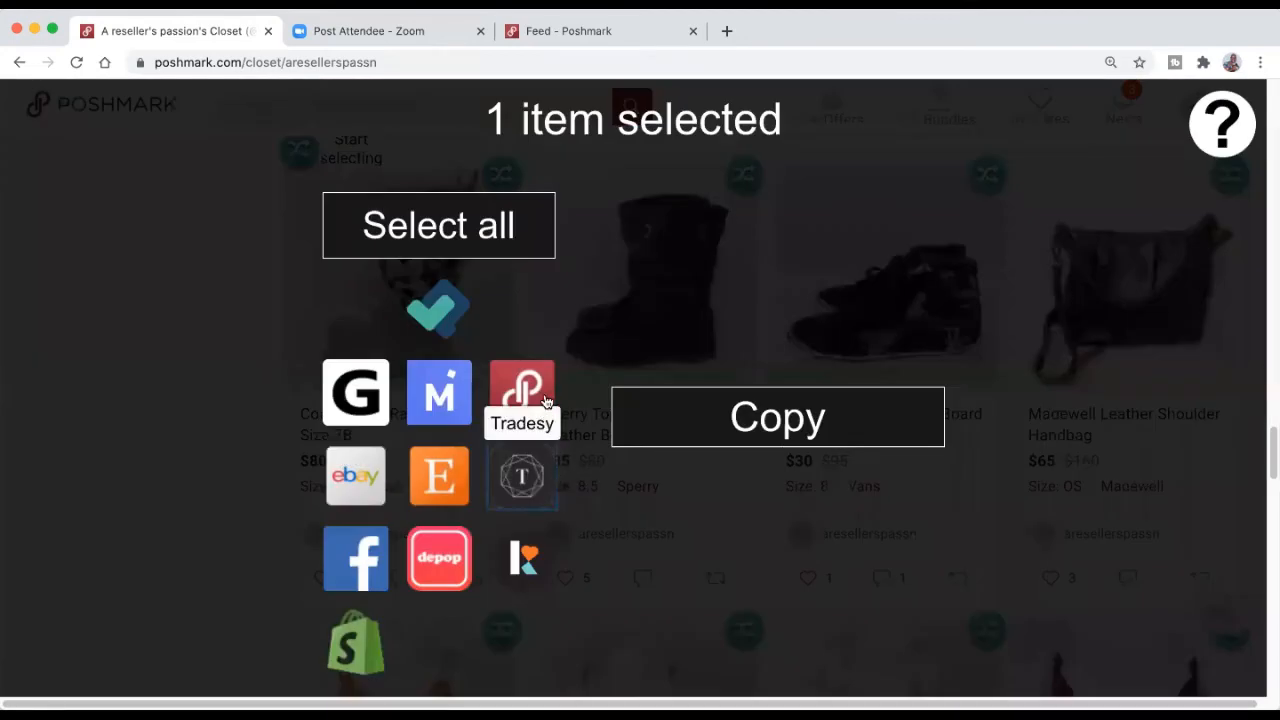
left_click(538, 383)
left_click(735, 433)
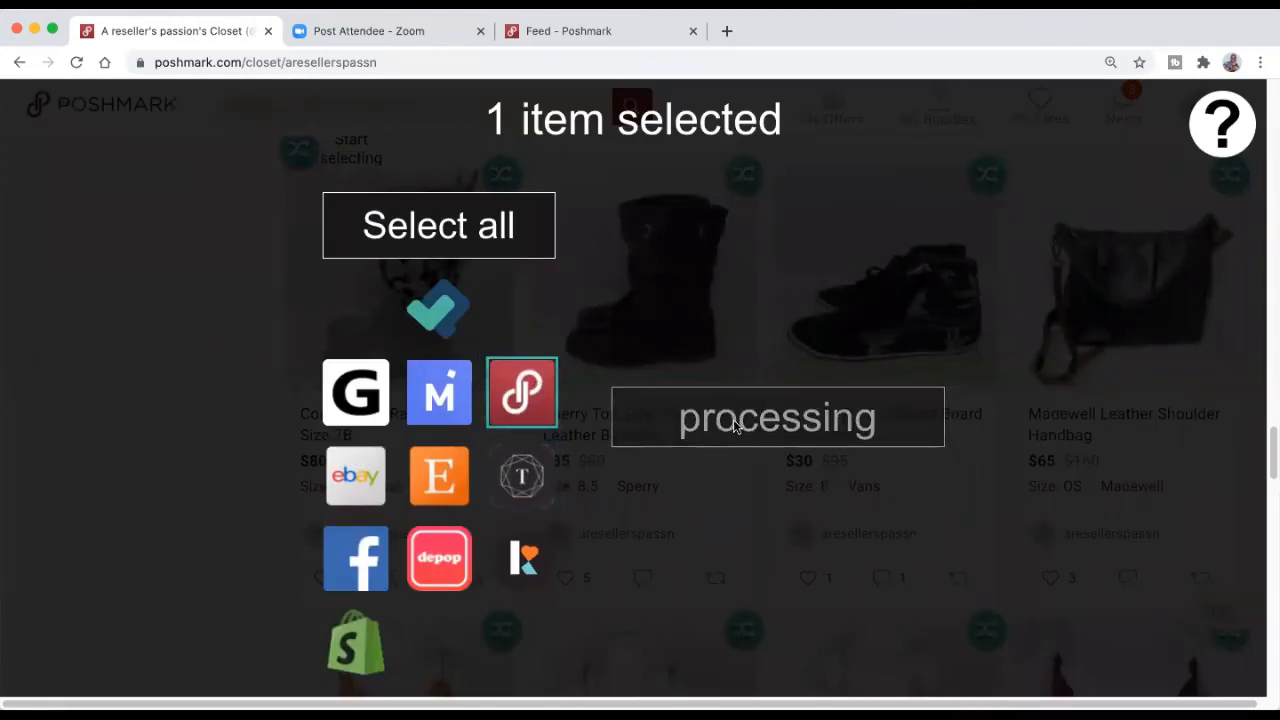
left_click(691, 32)
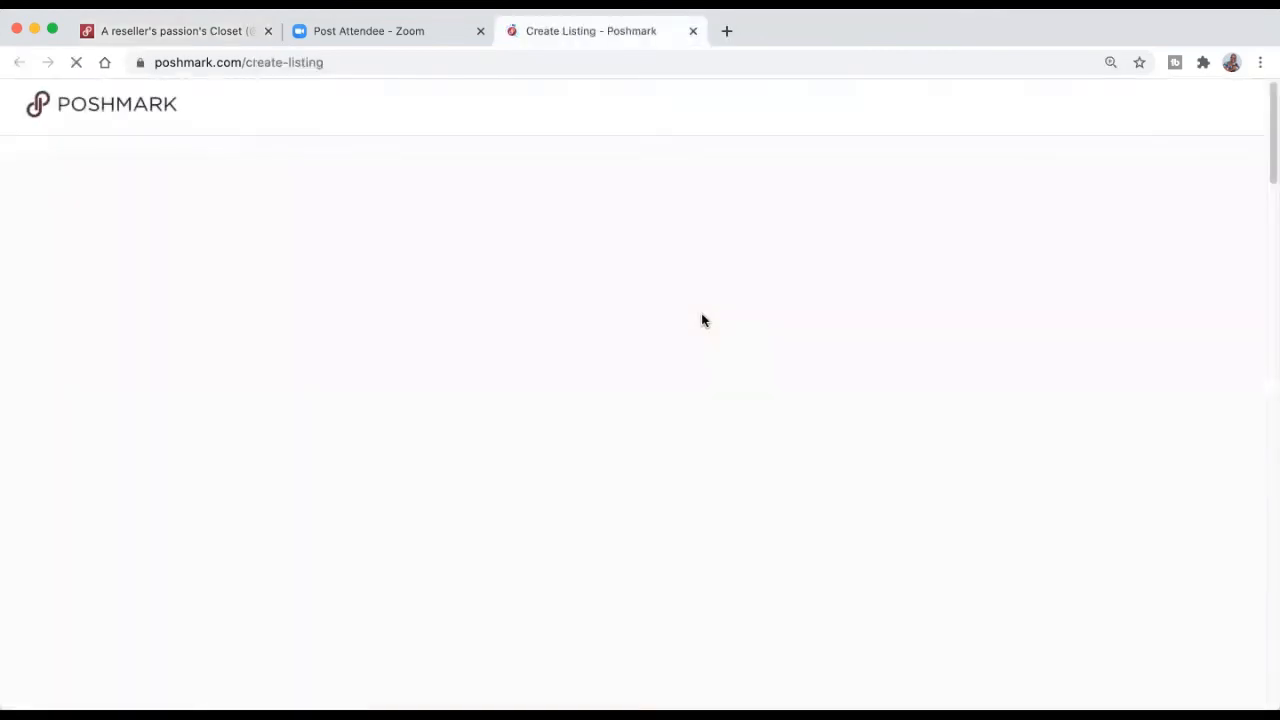
Step: Review the copied Sperry booties' photos, title and description, and set the category to Women Shoes with subcategory Ankle Boots & Booties
scroll(836, 288, "down", 4)
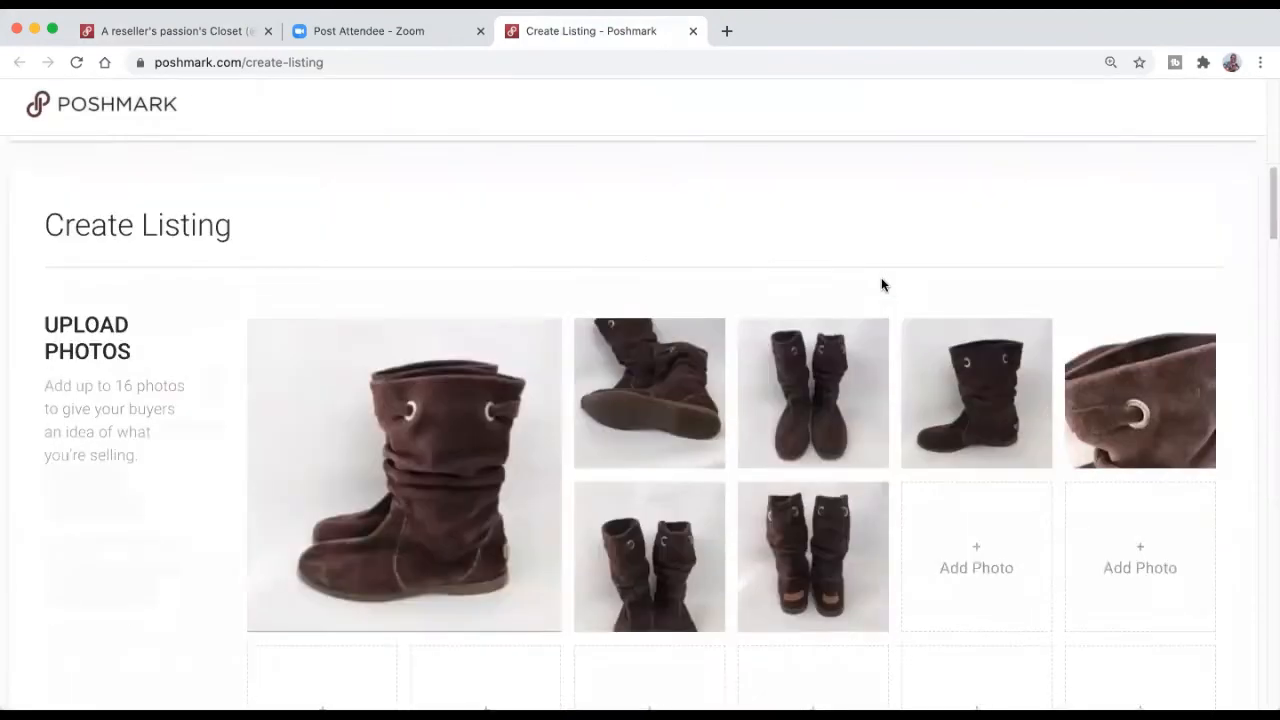
scroll(881, 287, "up", 2)
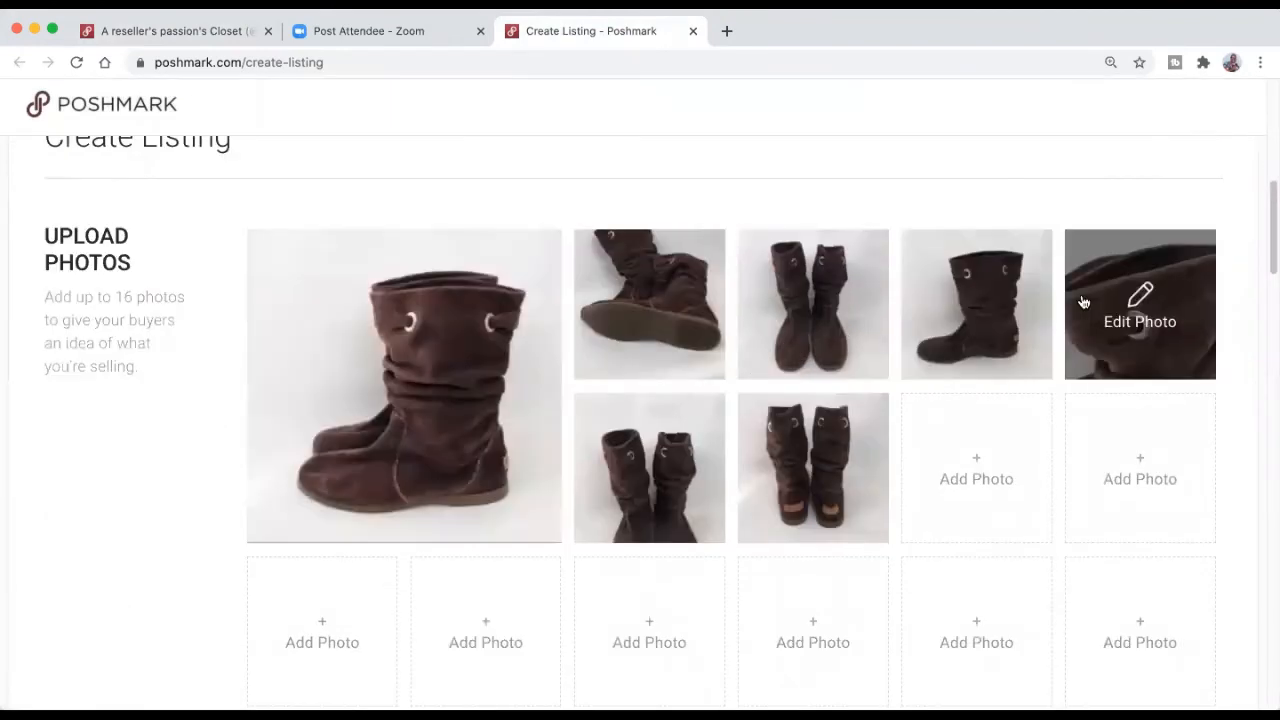
scroll(799, 303, "down", 3)
scroll(798, 302, "down", 5)
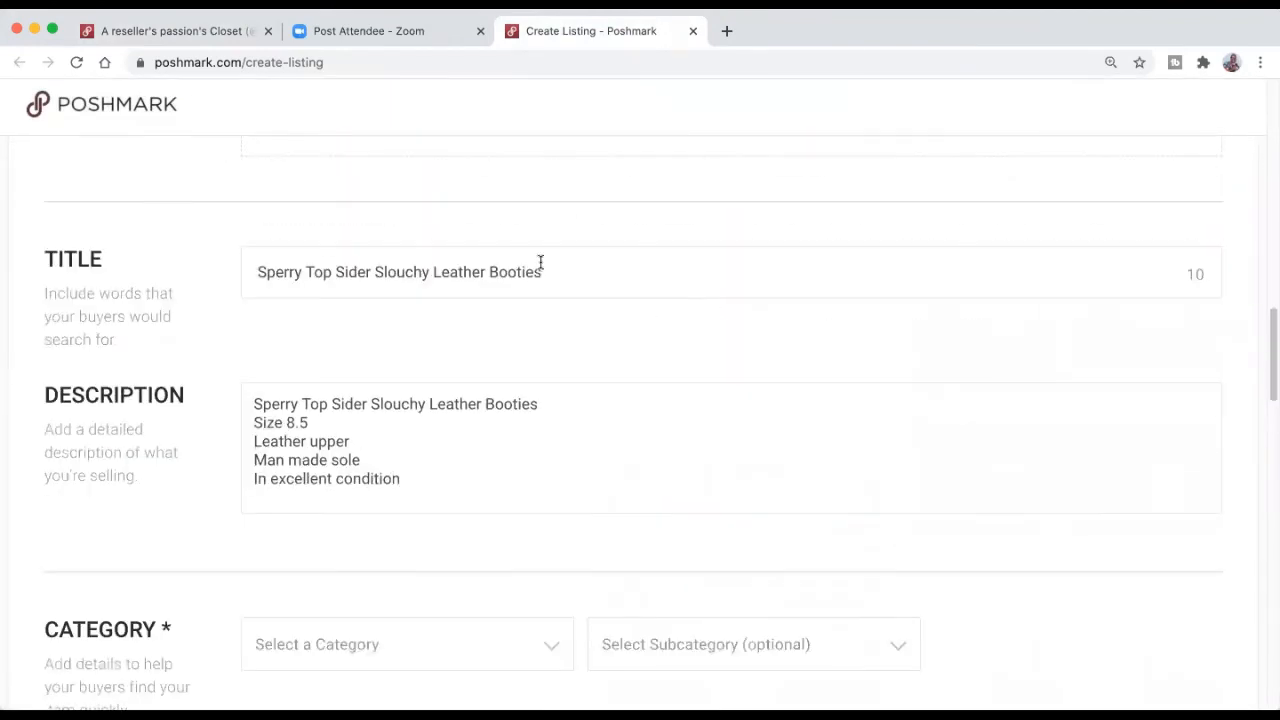
scroll(437, 369, "down", 4)
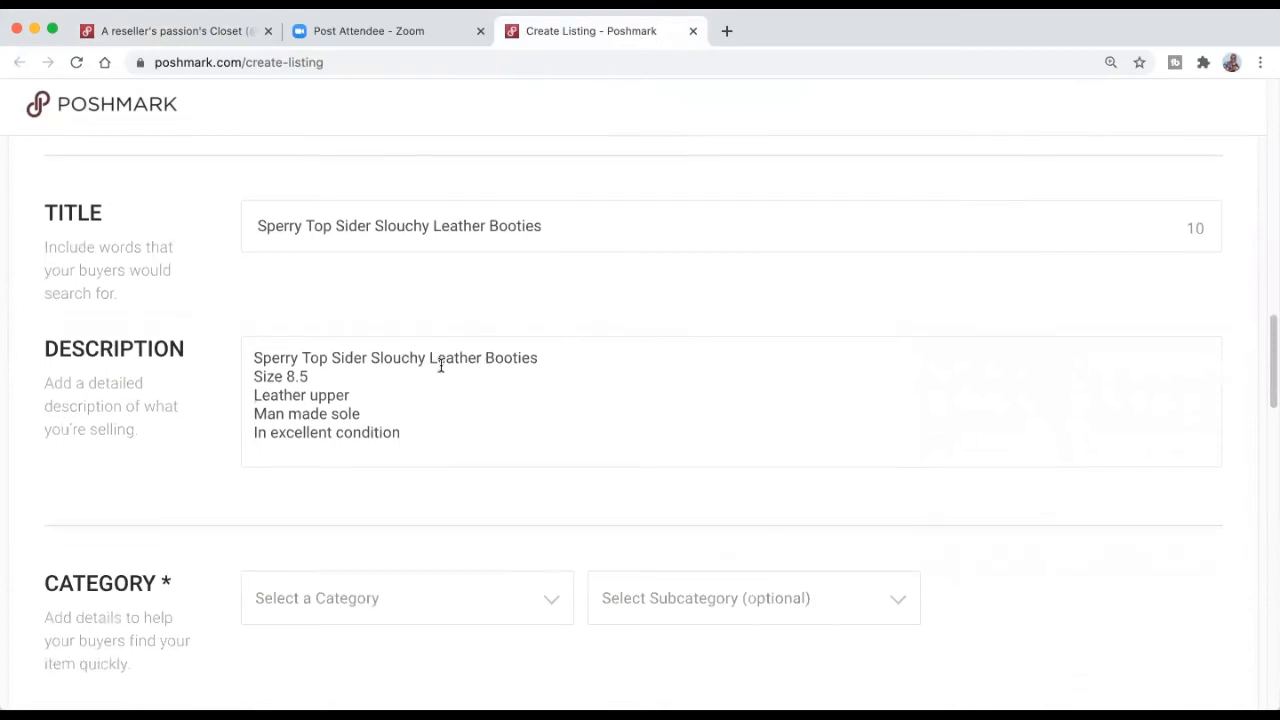
left_click(564, 272)
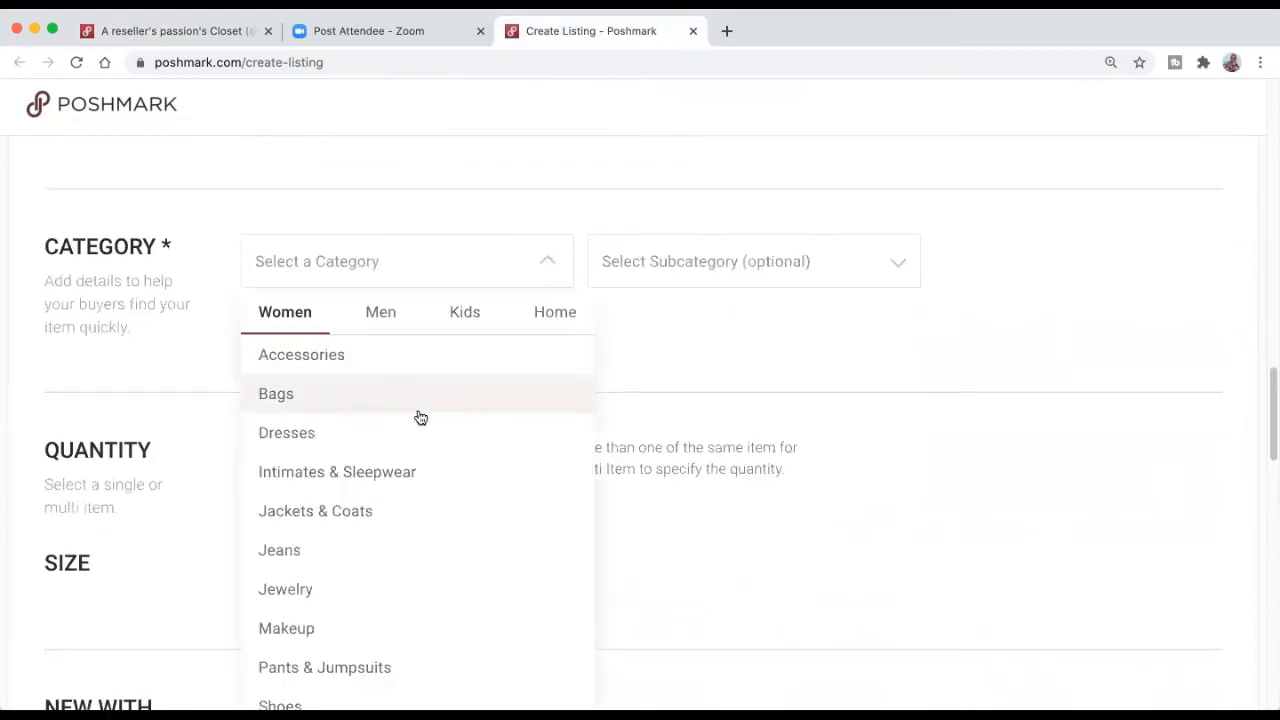
scroll(410, 440, "down", 3)
left_click(310, 525)
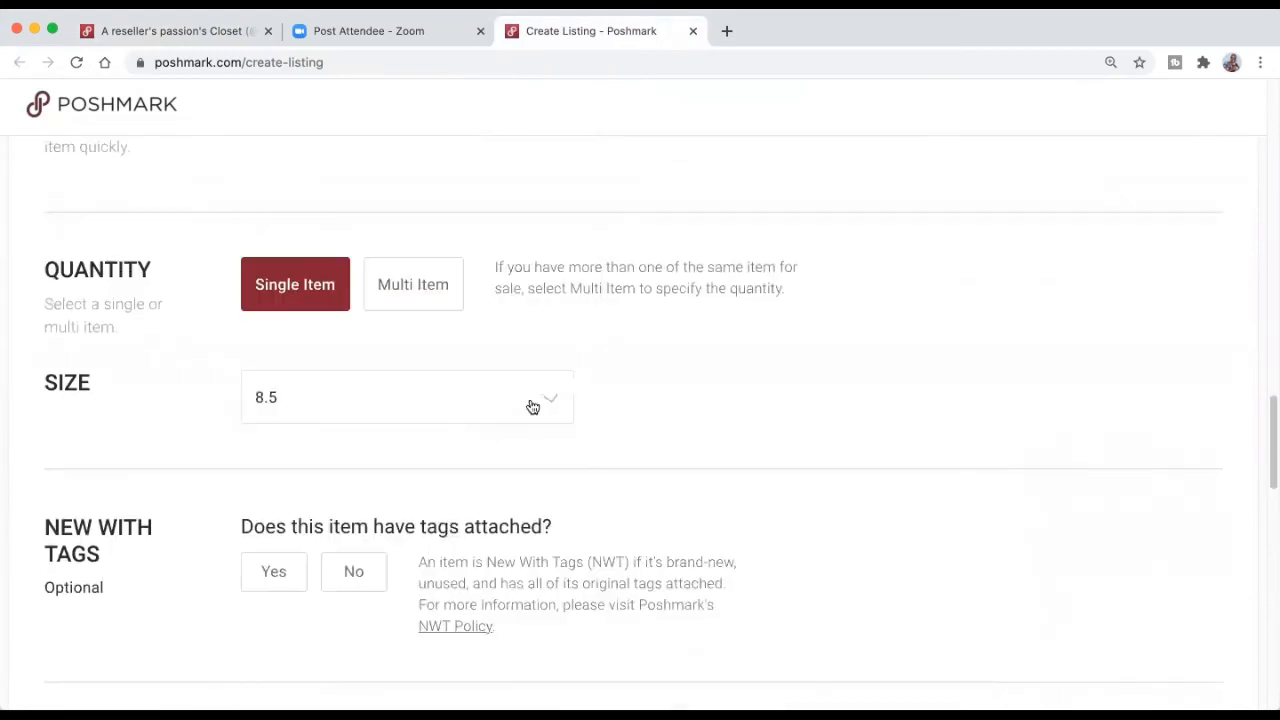
scroll(700, 300, "up", 2)
left_click(712, 220)
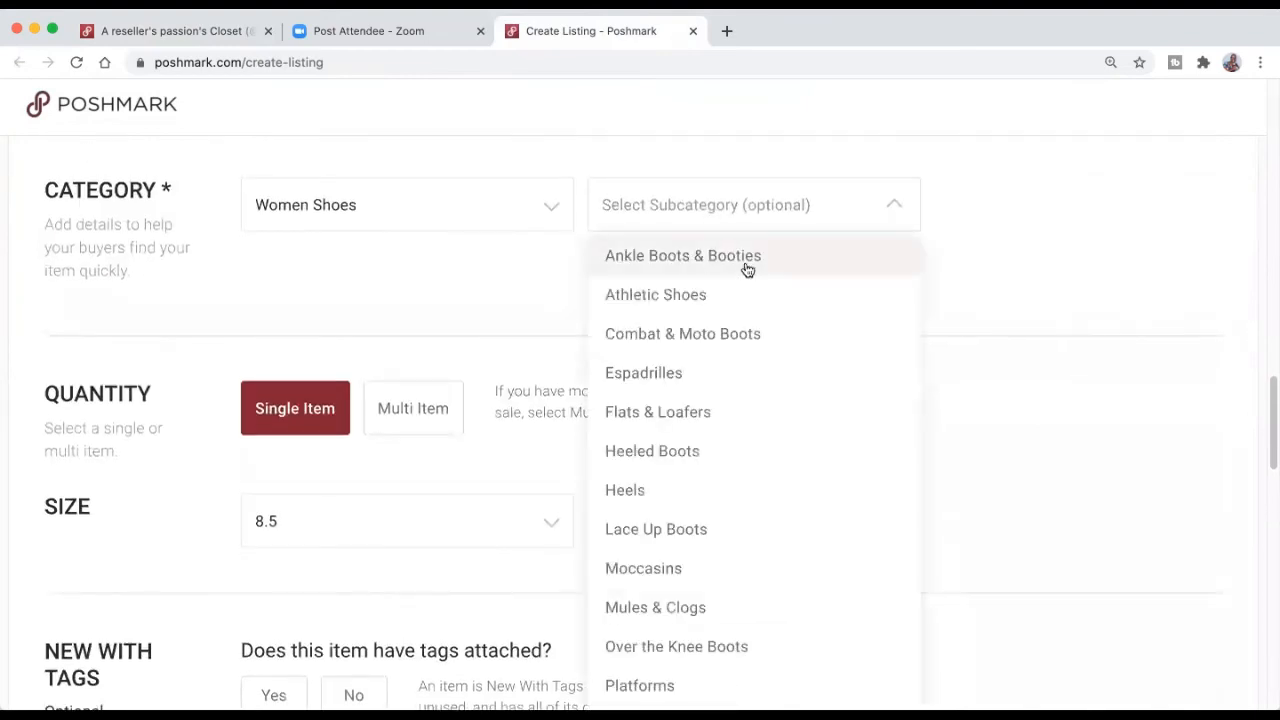
left_click(733, 258)
Step: Mark the Sperry booties as having no tags attached, check the pricing and availability, and list the item on Poshmark
scroll(530, 283, "down", 3)
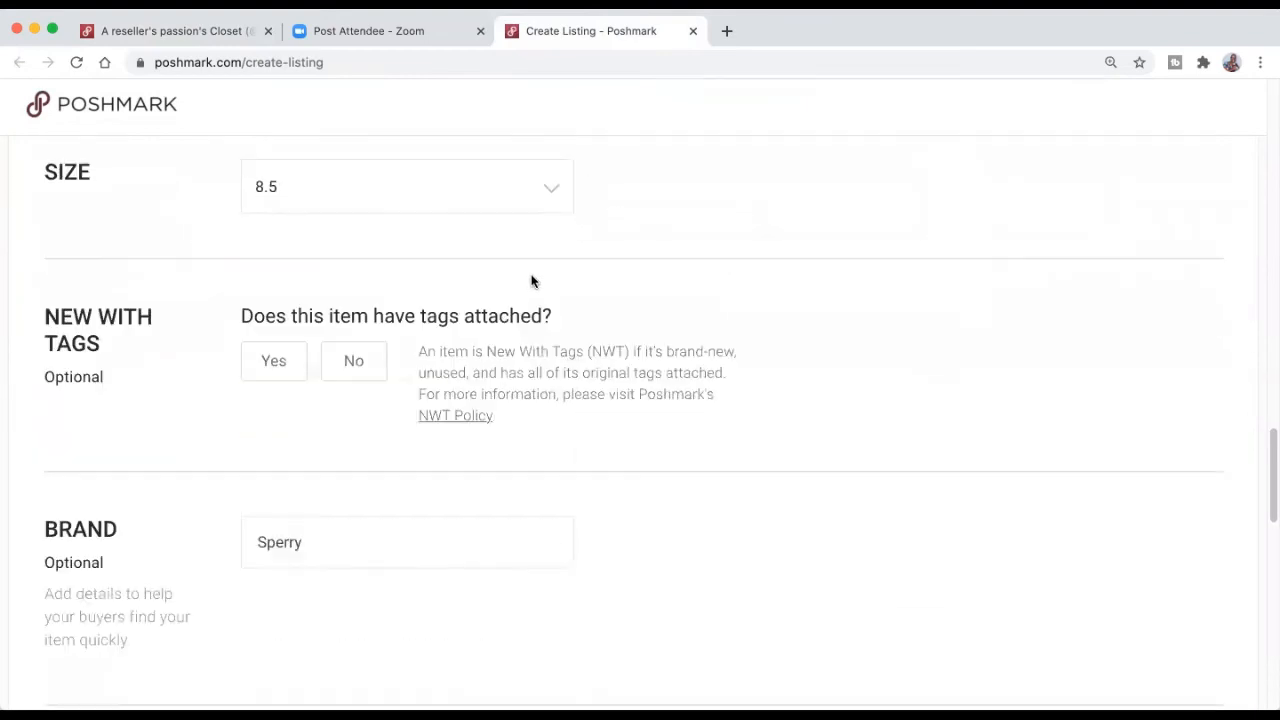
left_click(342, 372)
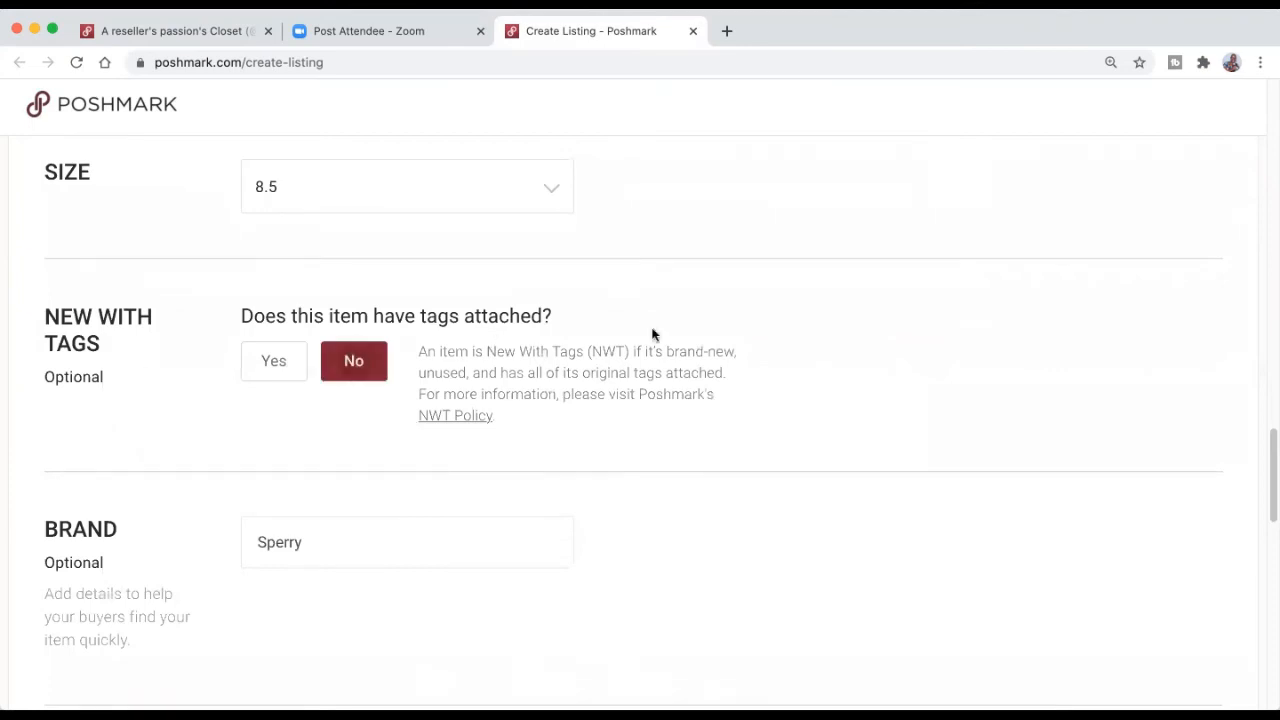
scroll(655, 333, "down", 5)
scroll(470, 415, "down", 3)
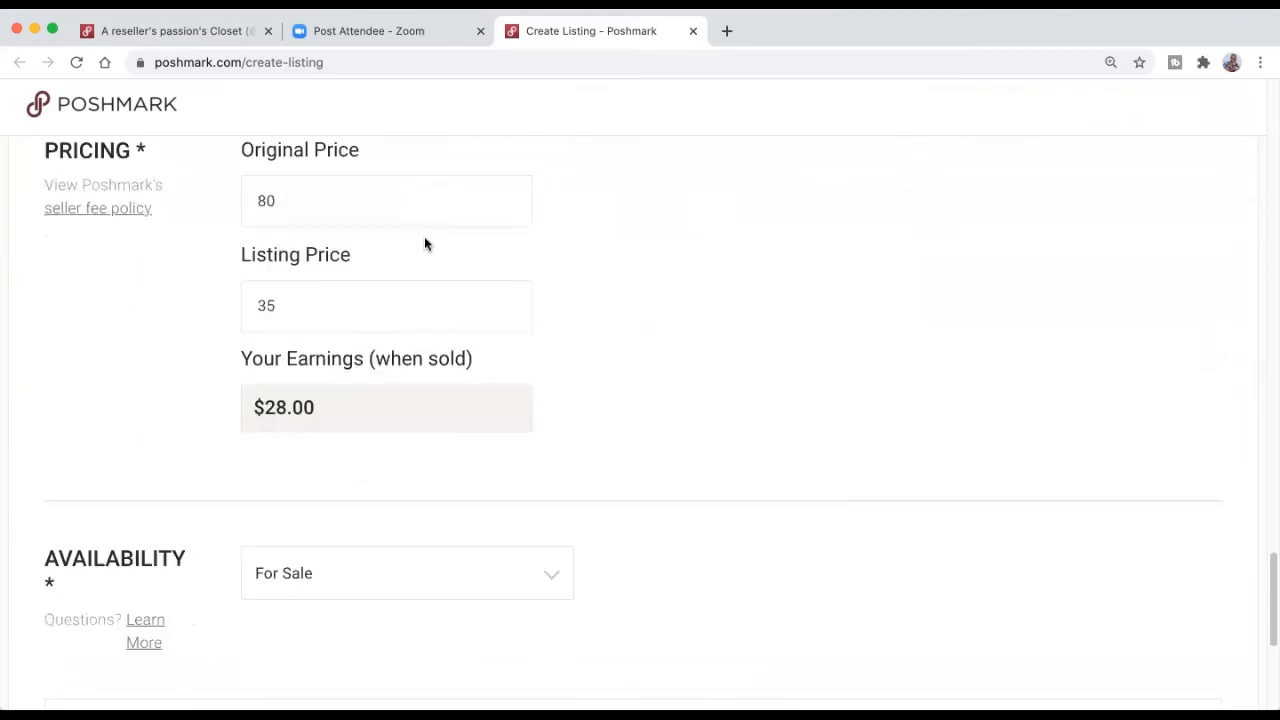
scroll(620, 280, "down", 4)
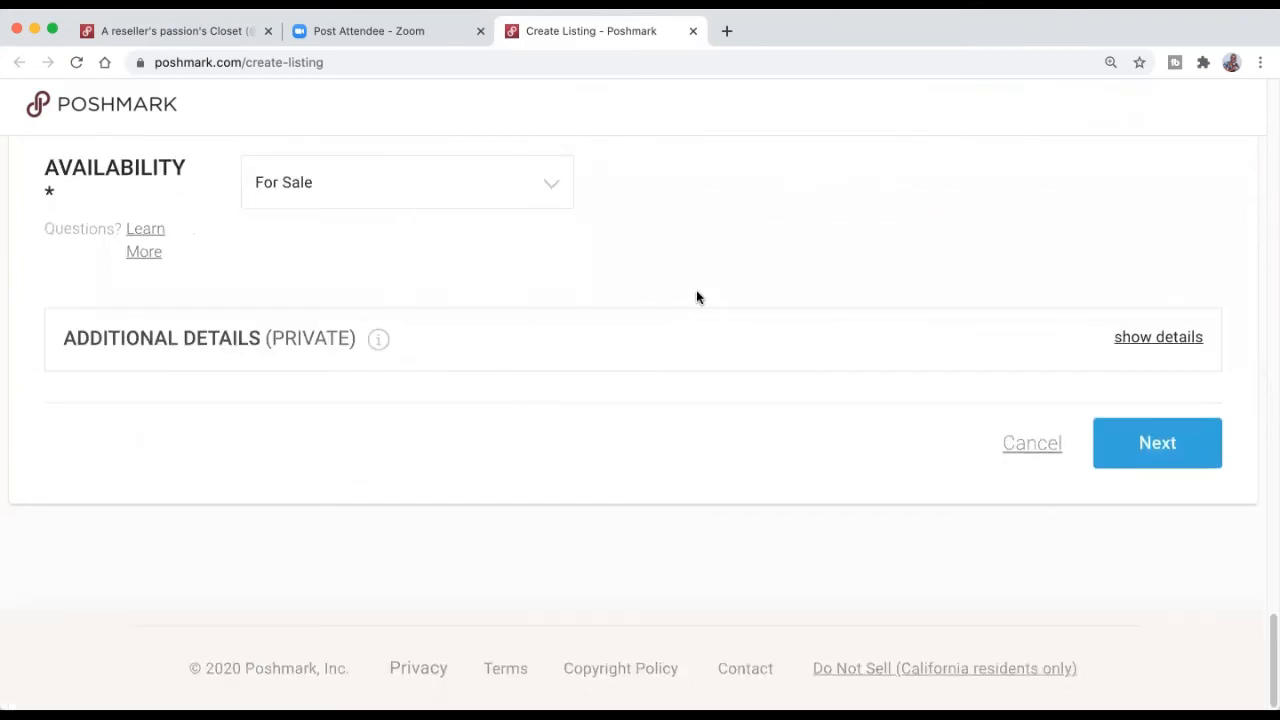
left_click(1158, 444)
scroll(740, 437, "down", 2)
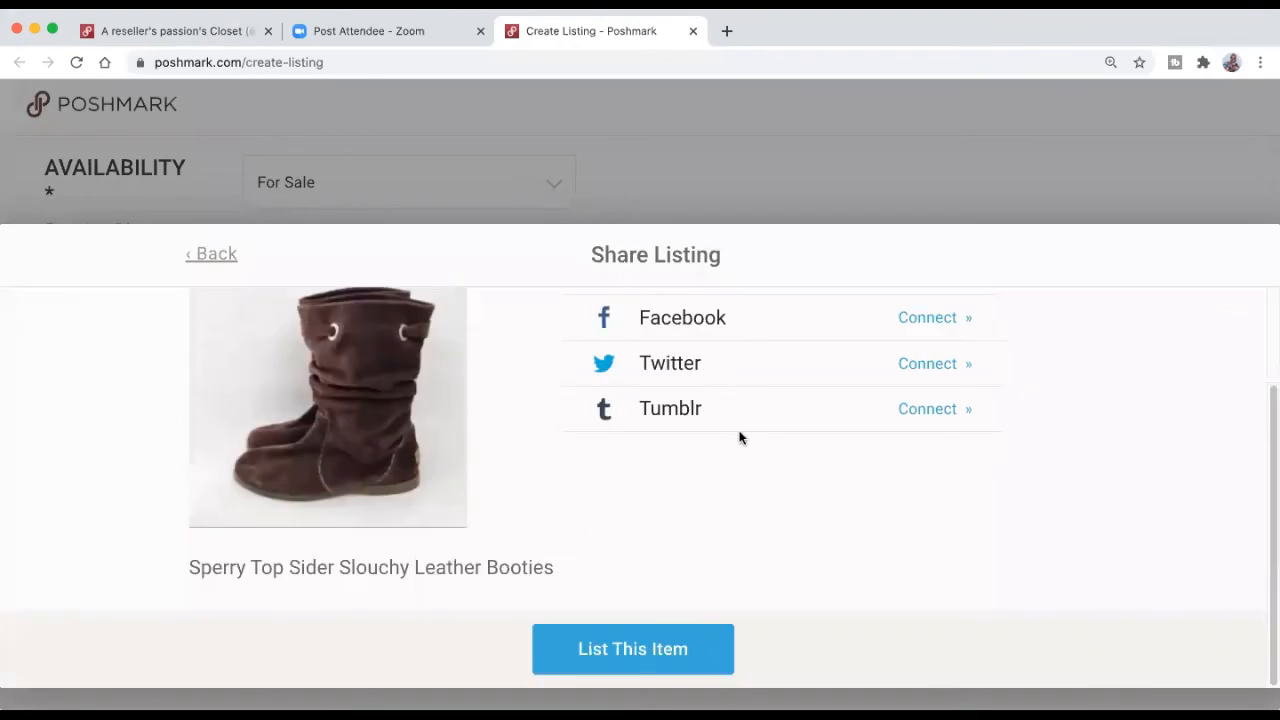
left_click(605, 668)
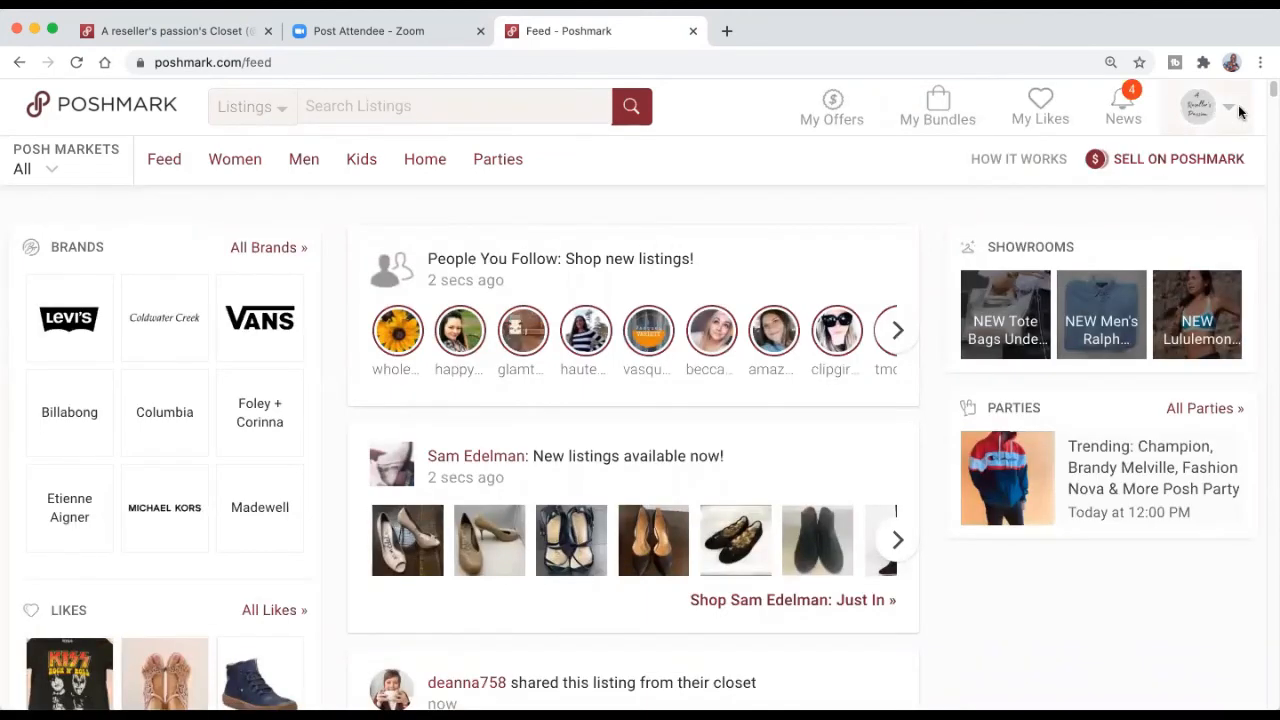
Step: Open the seller's own closet from the feed page and check the relisted Sperry booties among its first listings
left_click(194, 30)
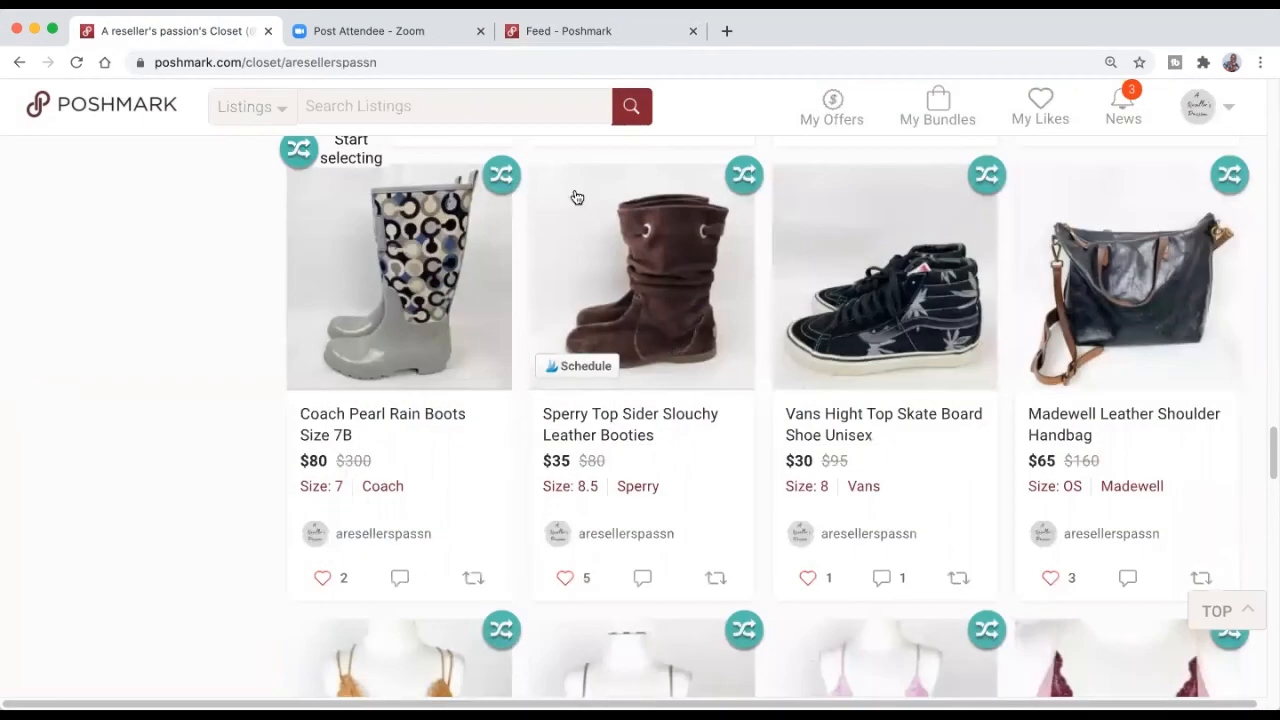
left_click(617, 28)
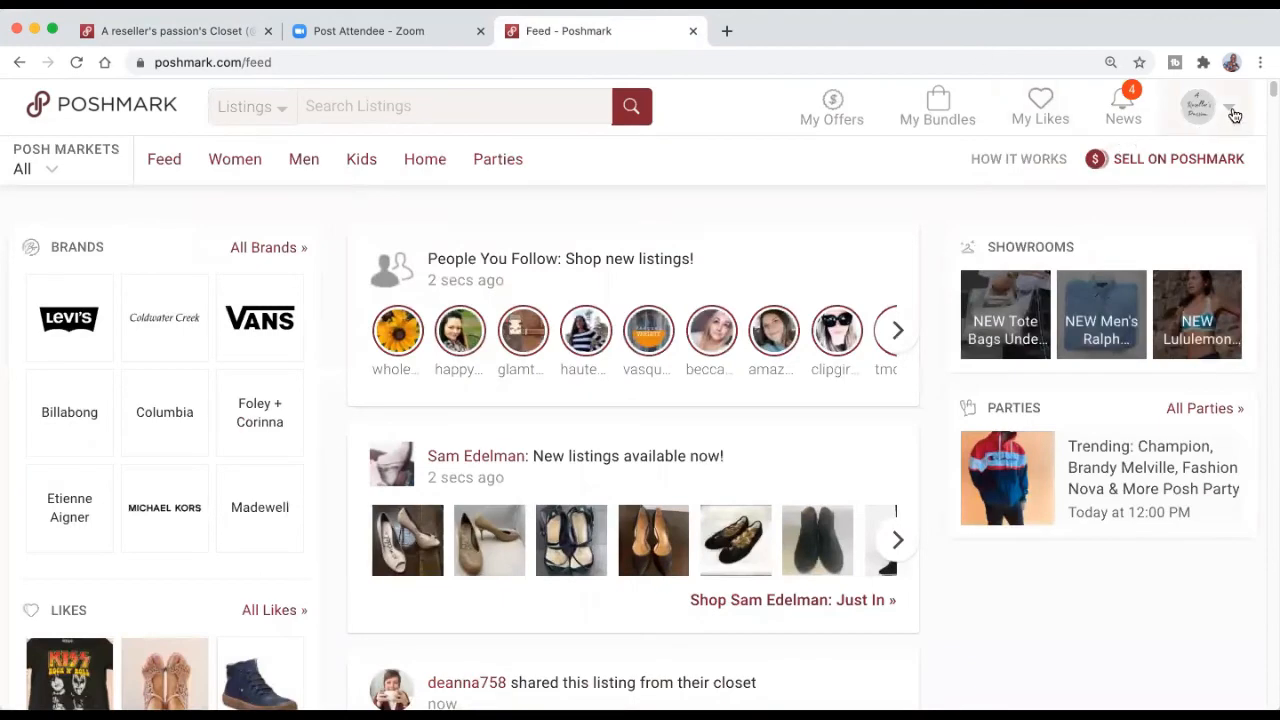
mouse_move(1234, 114)
left_click(1194, 166)
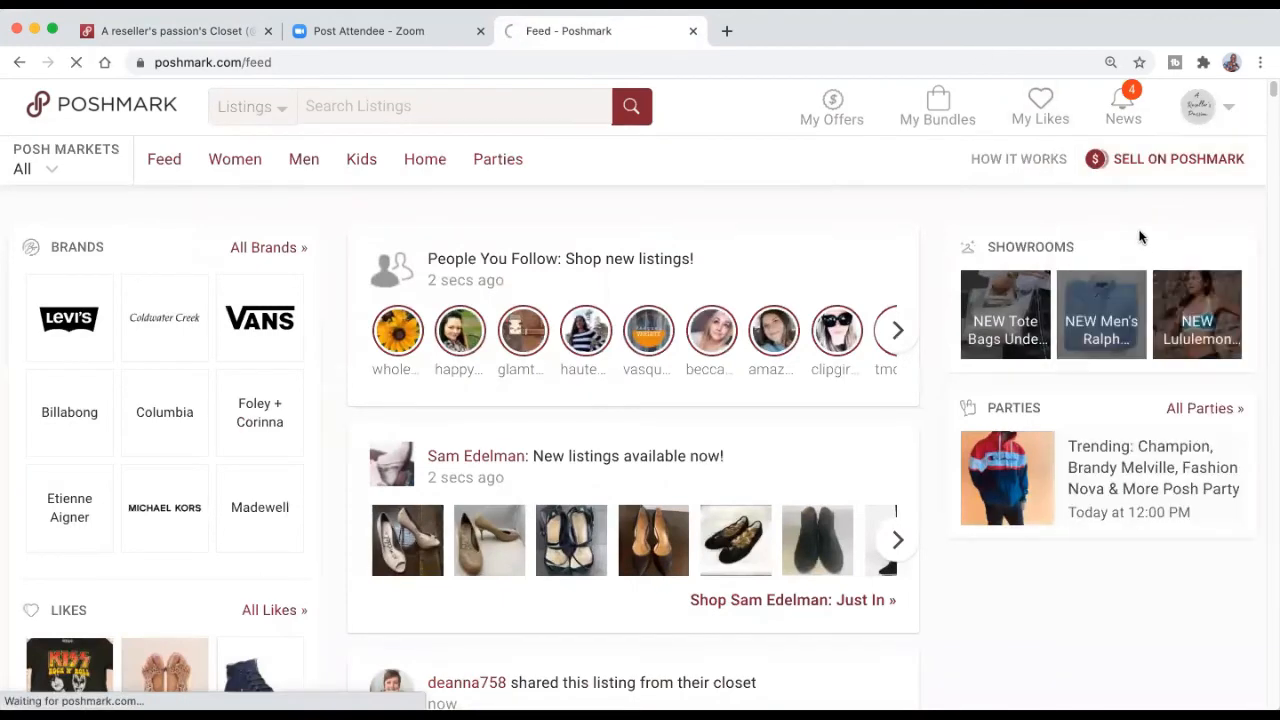
scroll(990, 262, "down", 5)
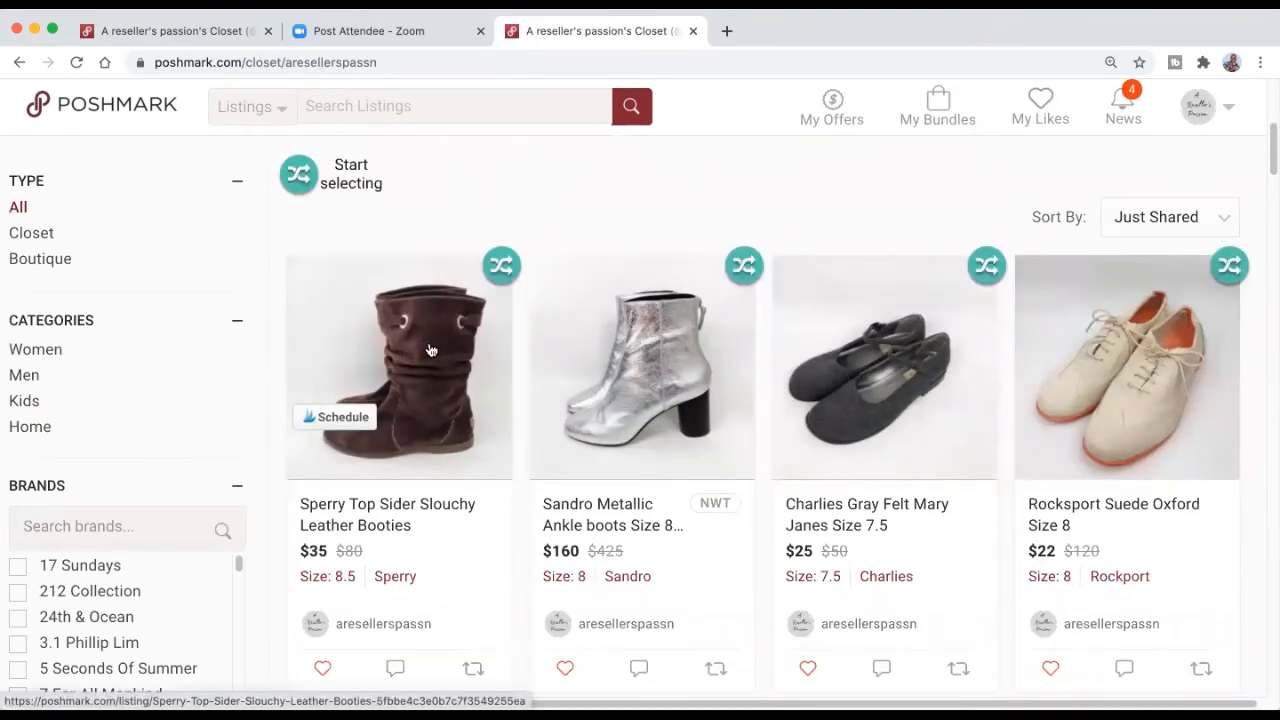
Step: Locate the original Sperry Top Sider Slouchy Leather Booties listing further down the closet and open it for editing
scroll(850, 345, "down", 15)
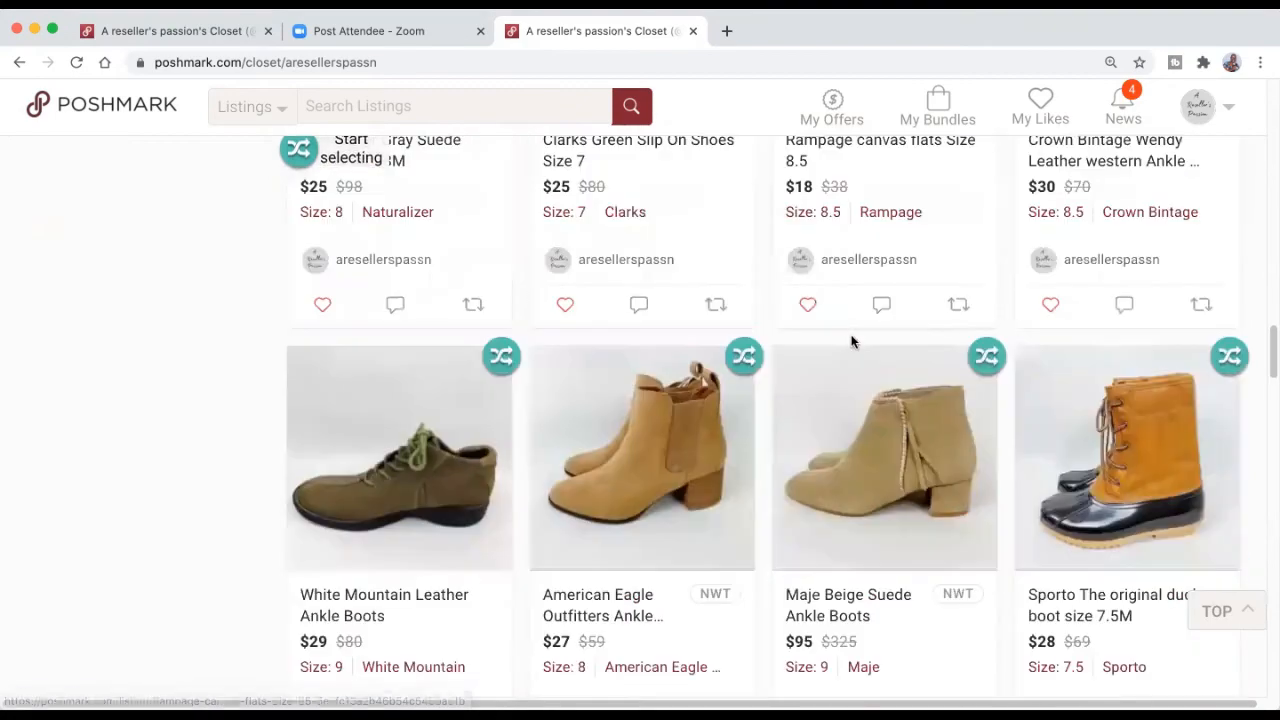
scroll(851, 346, "down", 5)
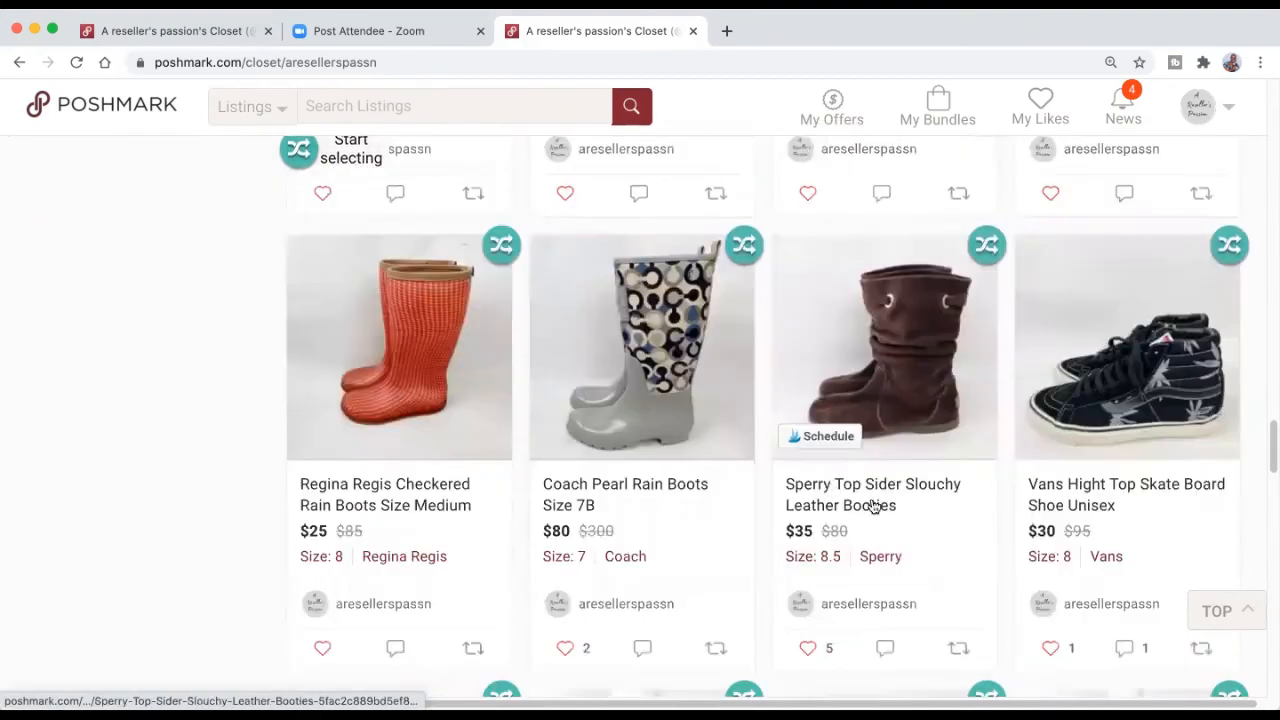
scroll(884, 563, "down", 1)
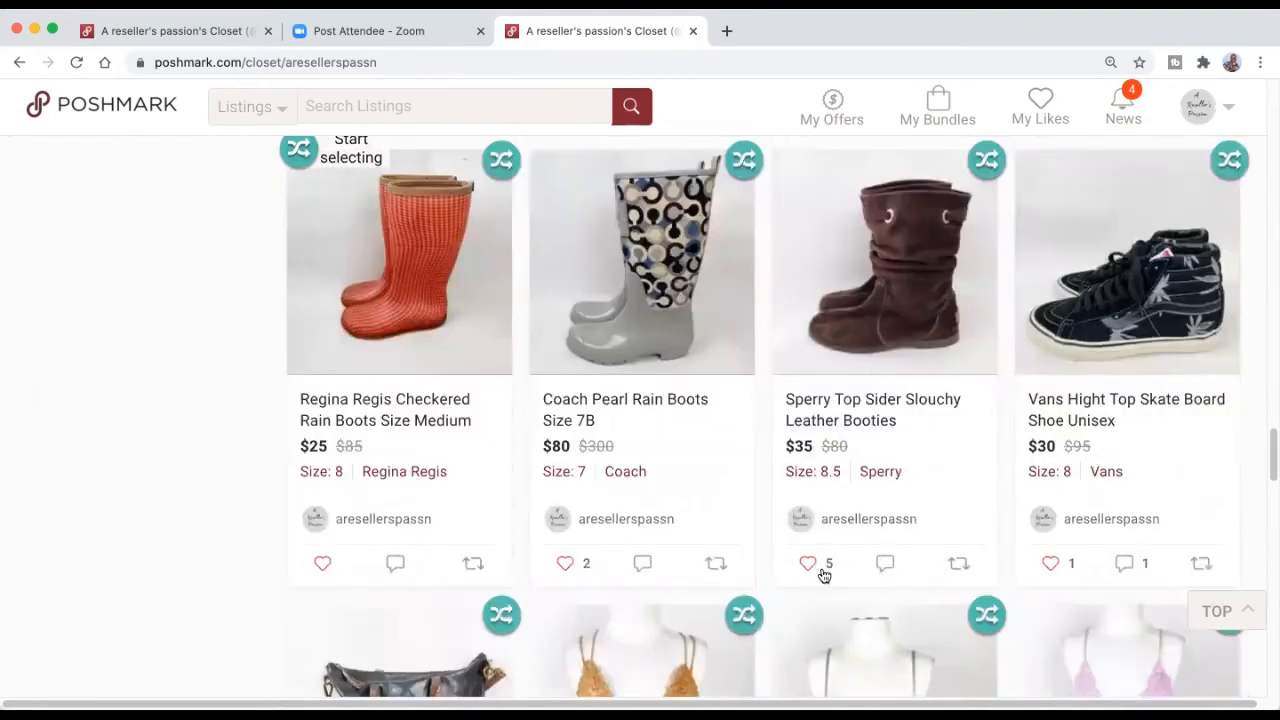
left_click(888, 284)
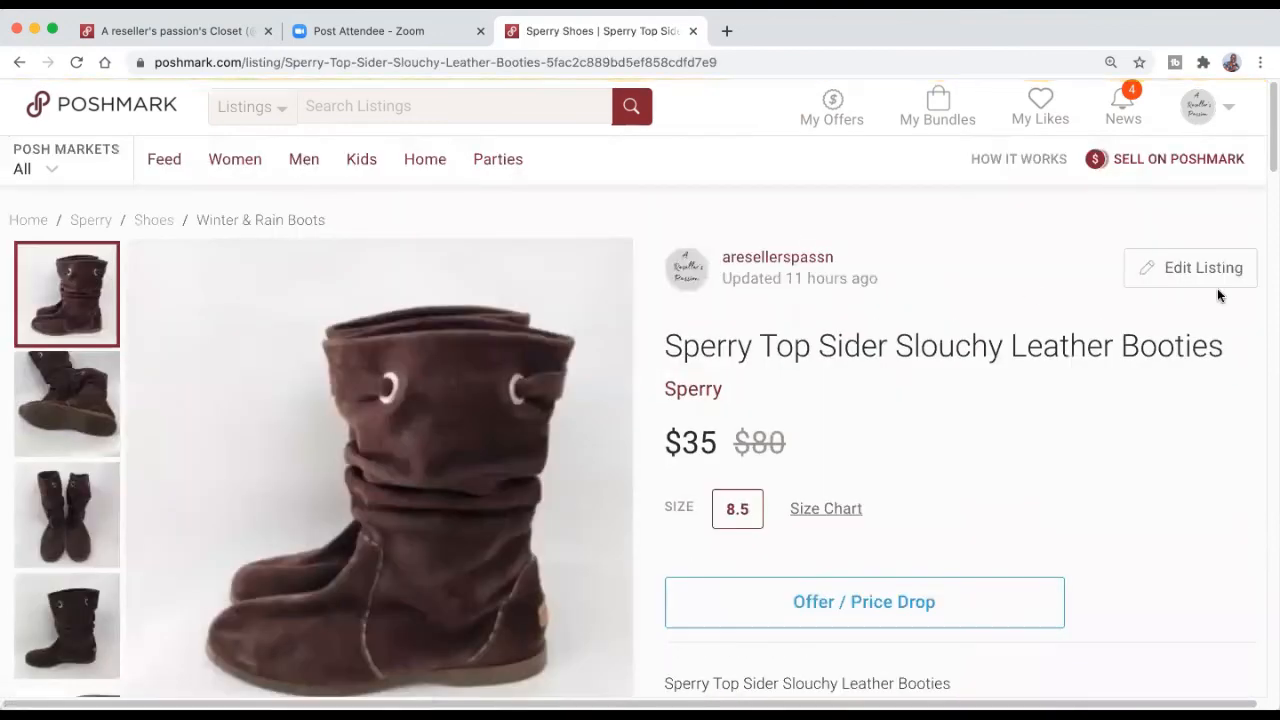
left_click(1195, 278)
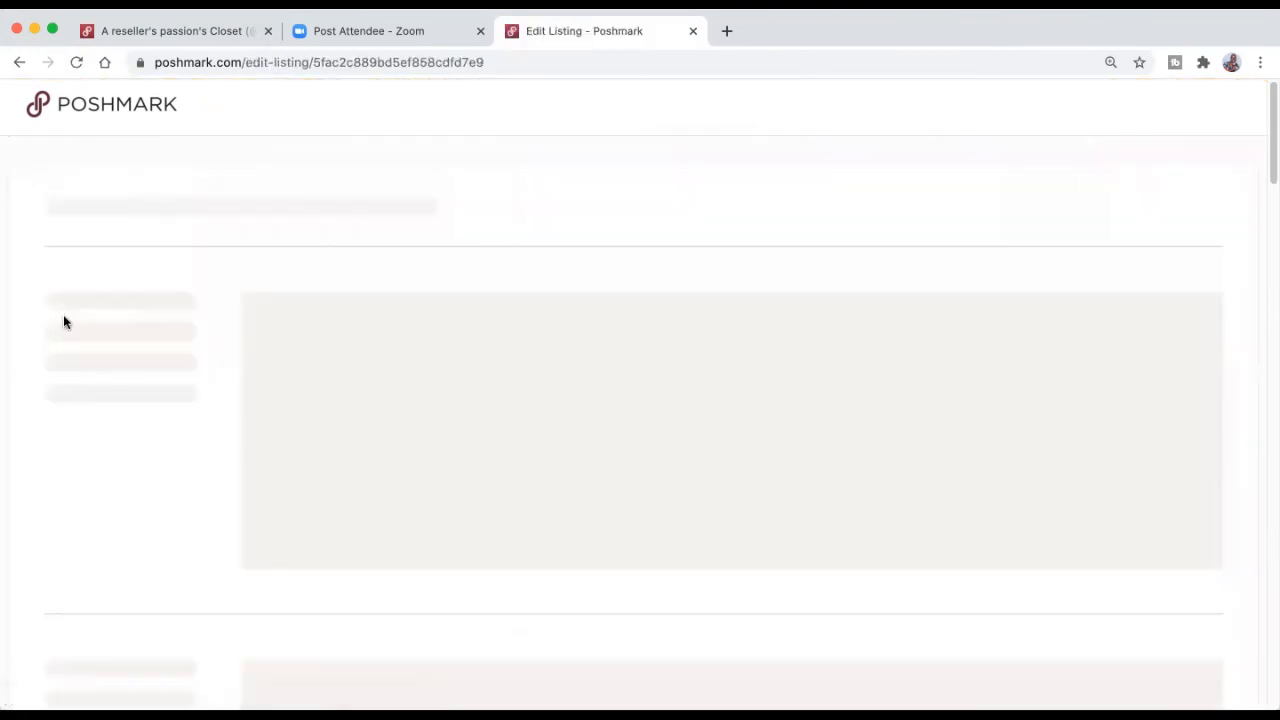
Step: Delete the original Sperry Top Sider Slouchy Leather Booties listing and confirm the deletion
scroll(100, 320, "down", 15)
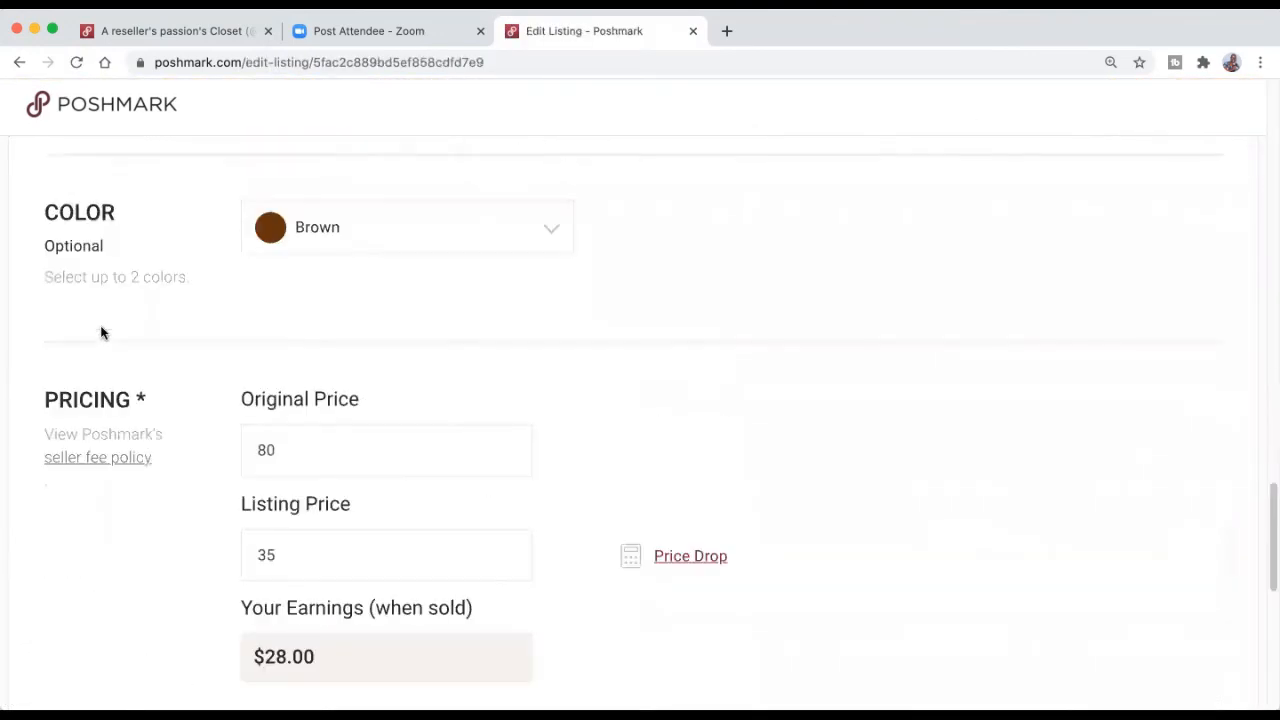
scroll(101, 332, "down", 10)
left_click(109, 444)
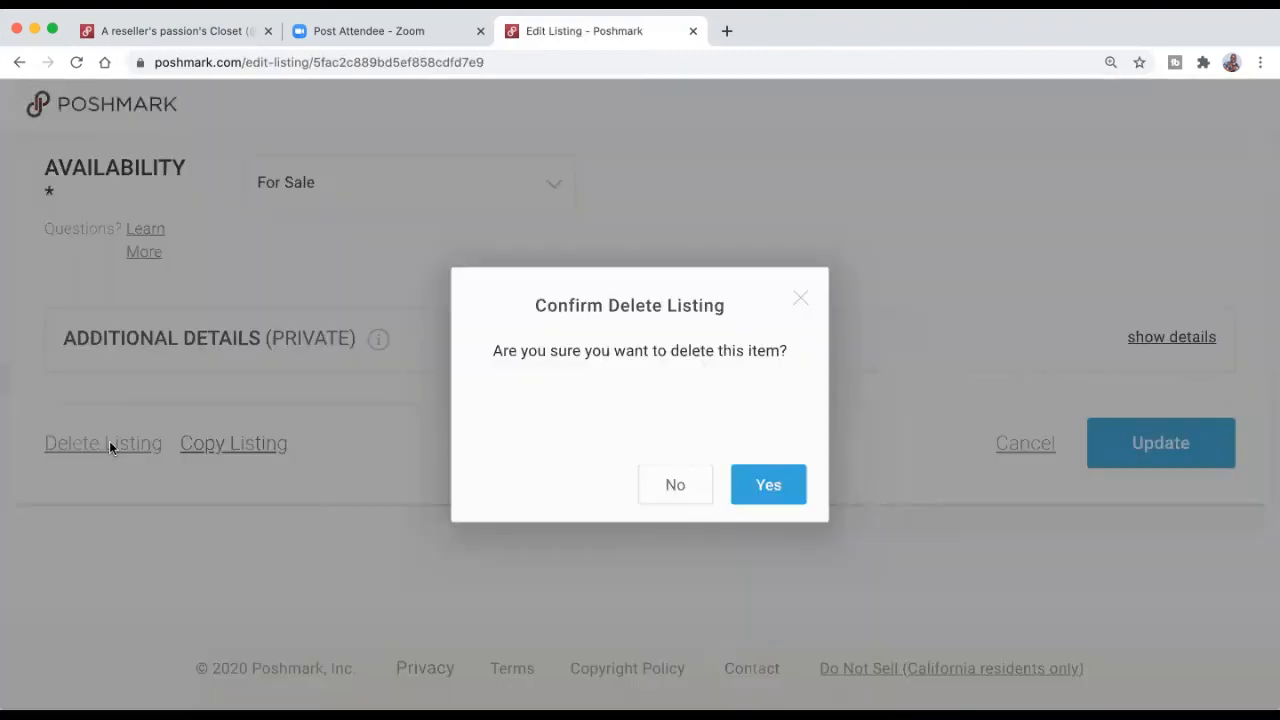
left_click(768, 486)
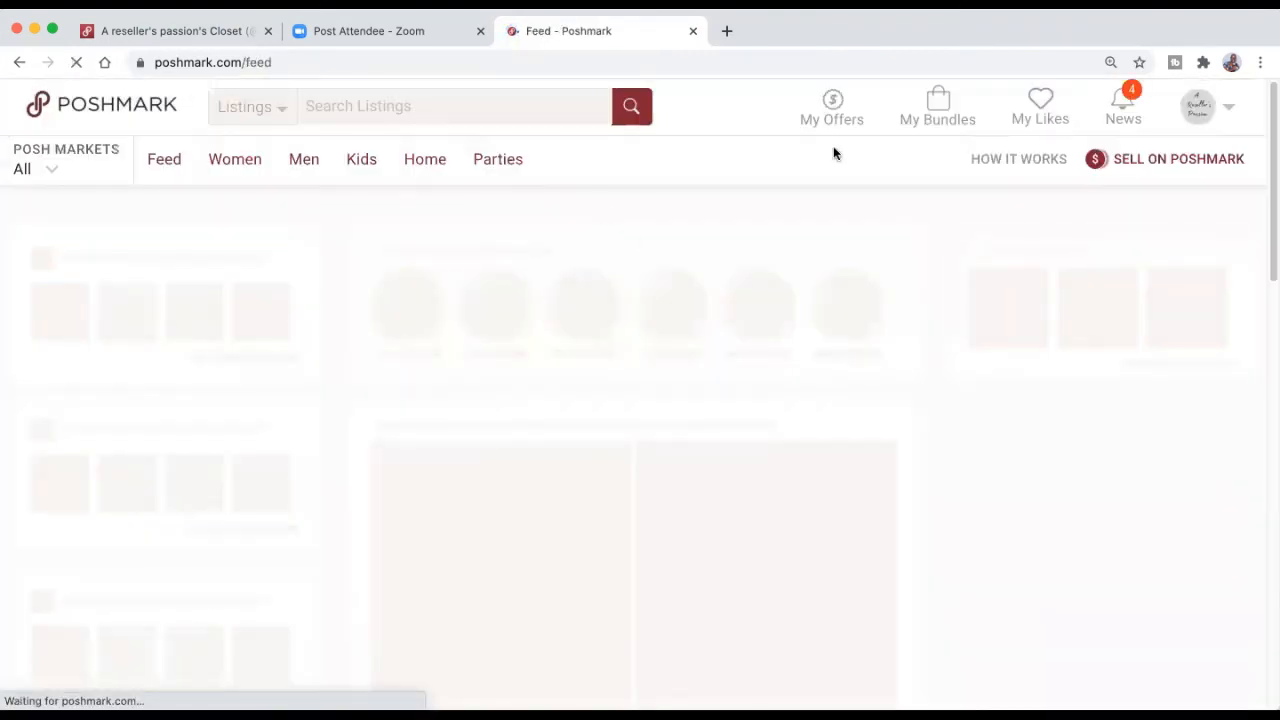
Step: Return to the earlier closet page and browse the listings further down
left_click(126, 31)
scroll(990, 330, "down", 10)
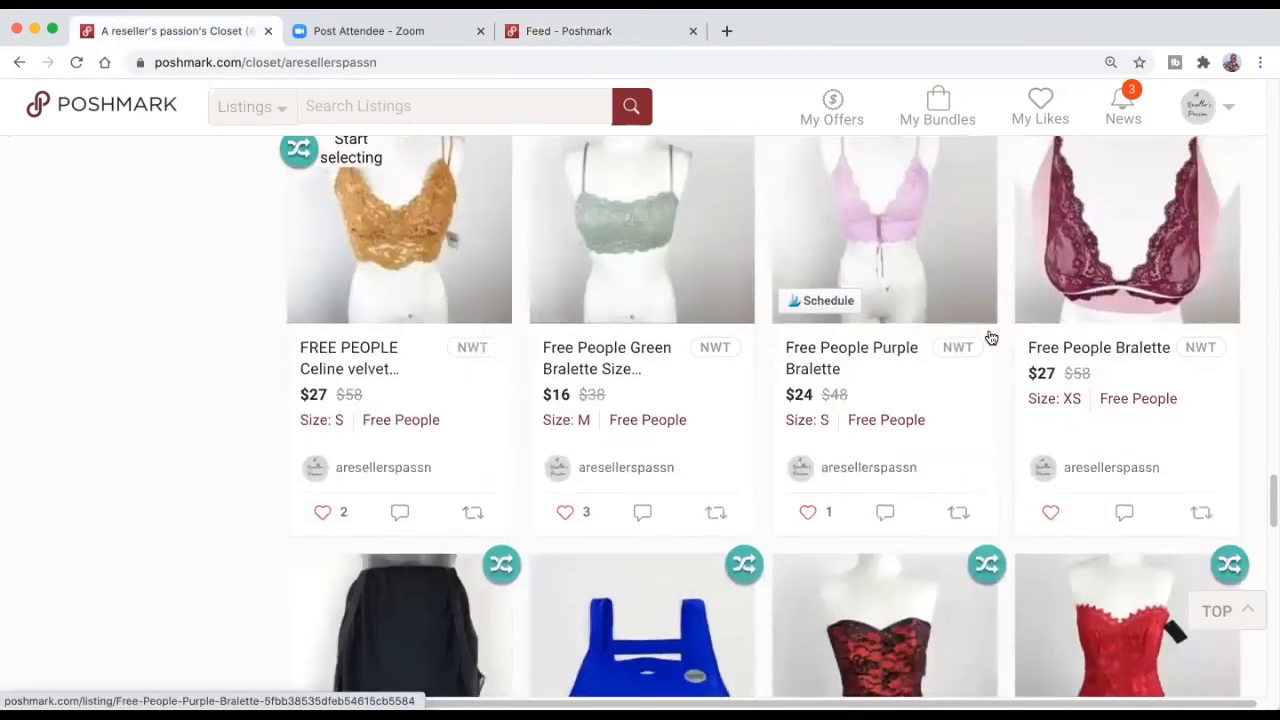
scroll(988, 338, "down", 15)
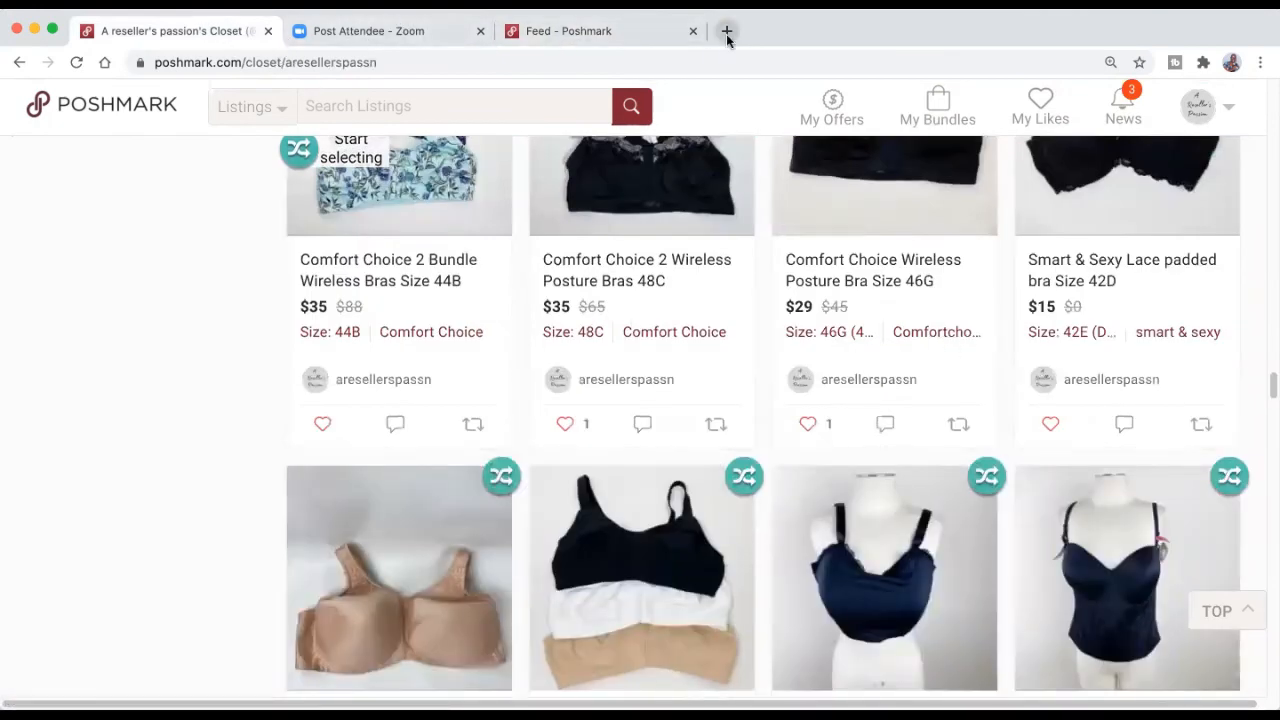
Step: Close the Poshmark feed page, load Mercari in a new tab and open the seller's active listings
left_click(692, 31)
left_click(515, 32)
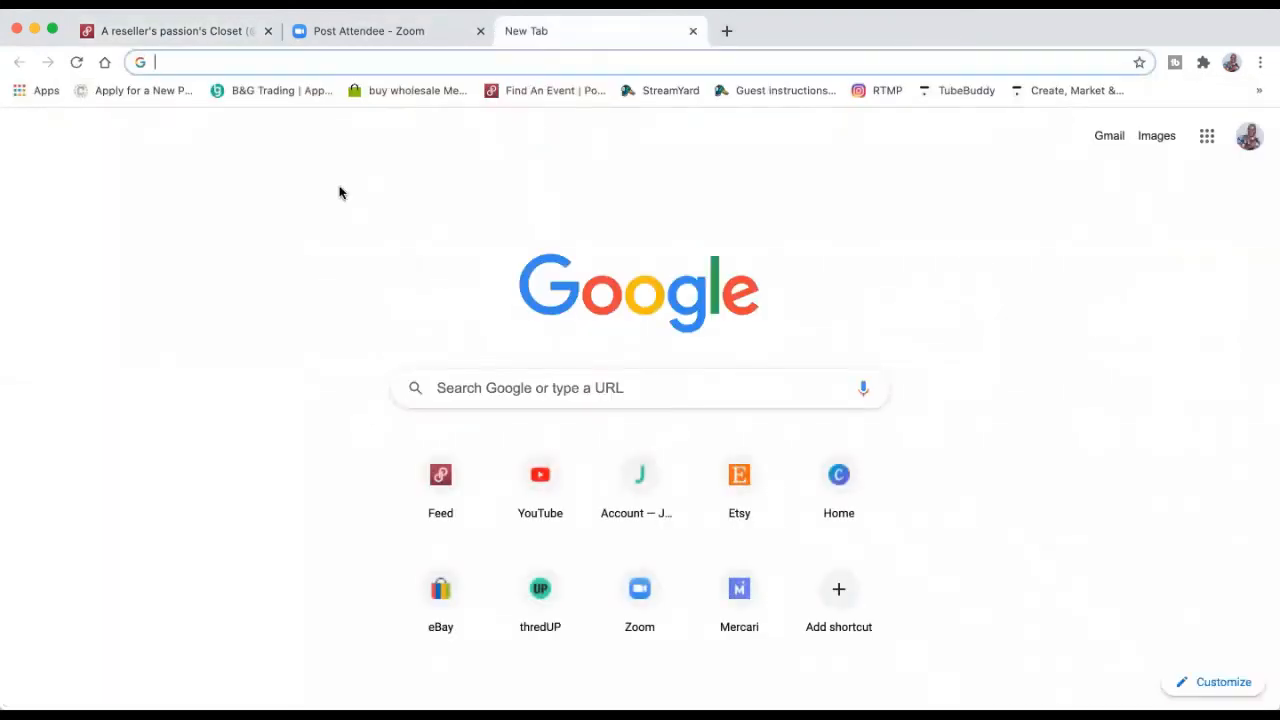
type("me")
key("Return")
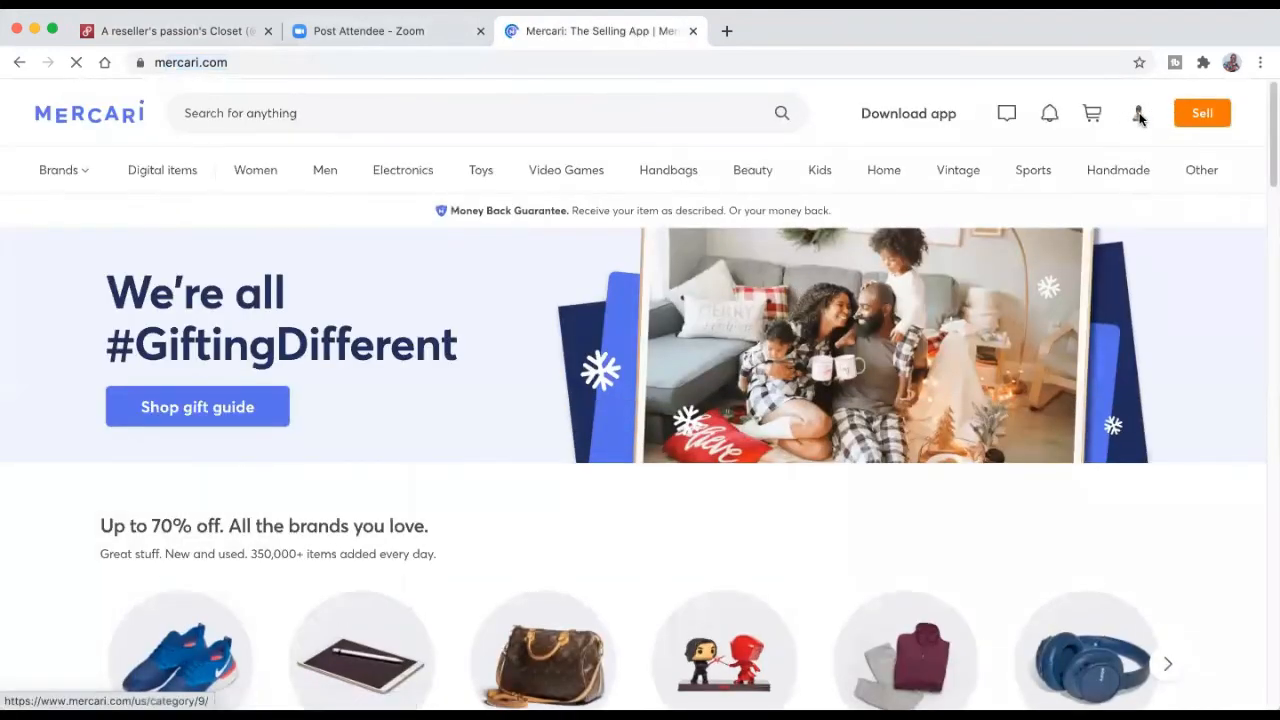
left_click(1139, 124)
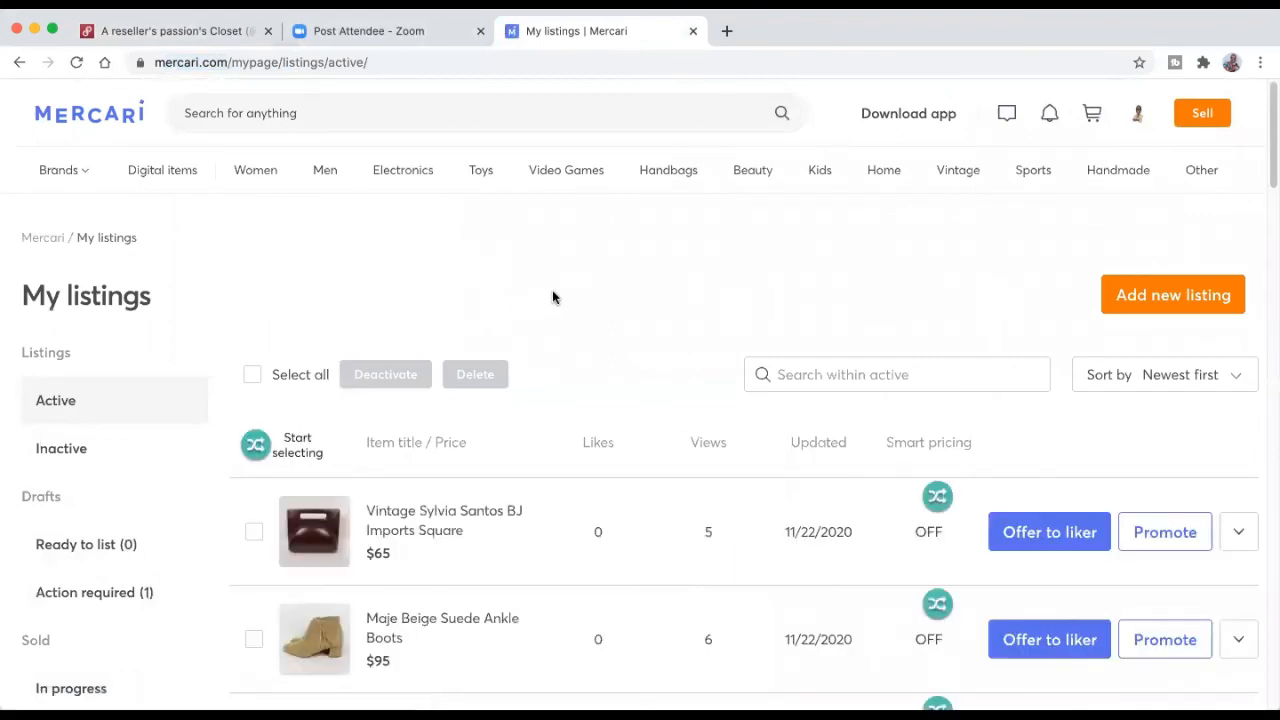
Step: Locate the Sperry Top Sider Slouchy Leather Booties in the active listings and copy the listing back to Mercari with the crossposting tool
scroll(552, 297, "down", 3)
scroll(568, 301, "up", 1)
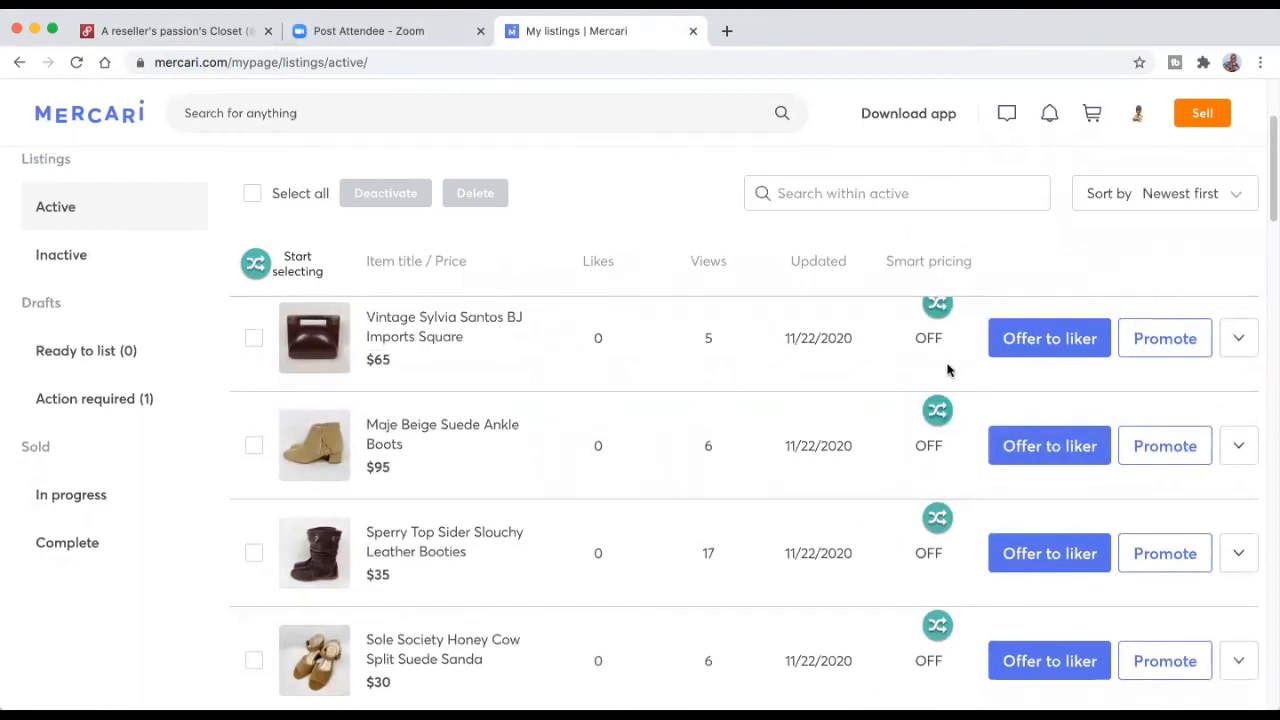
scroll(945, 374, "down", 1)
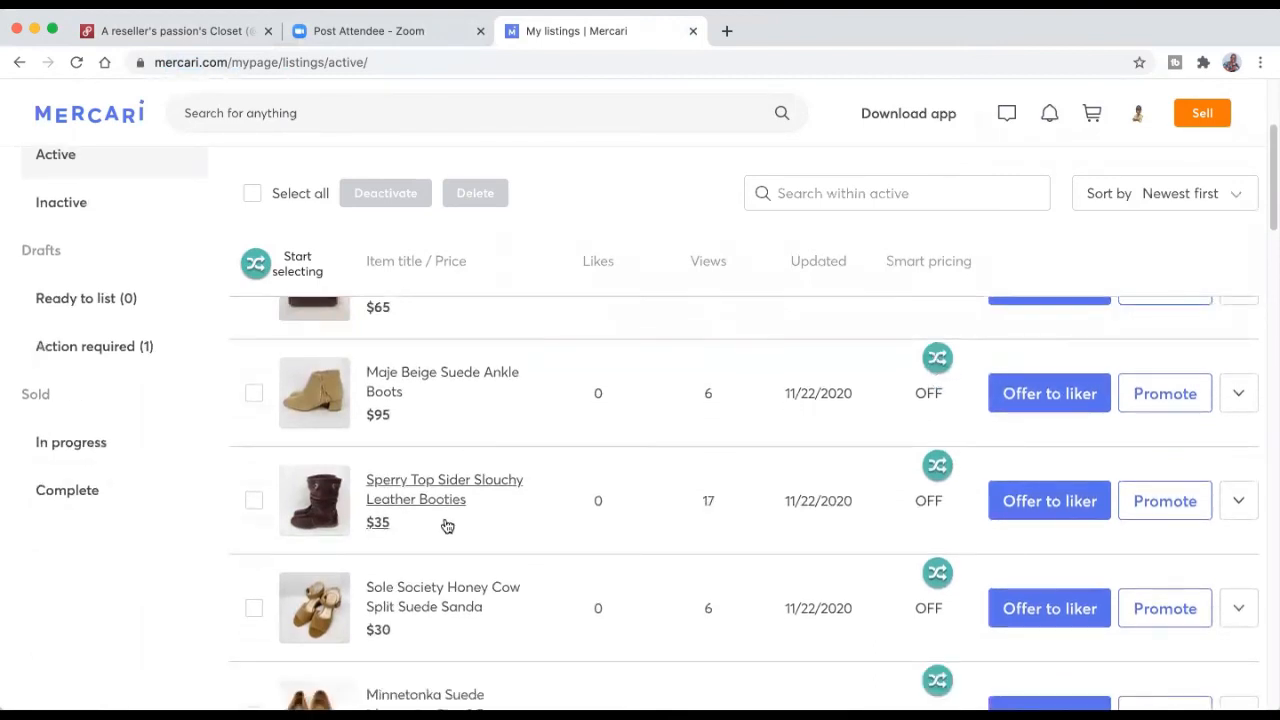
left_click(936, 478)
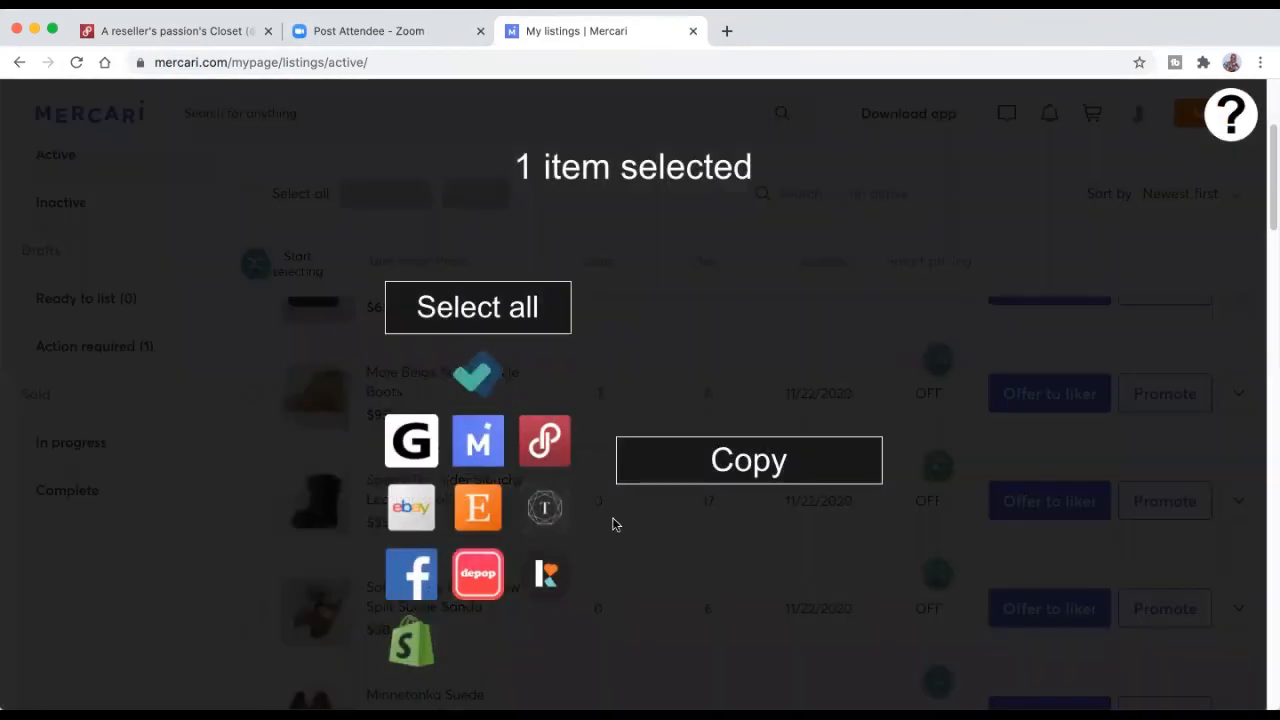
left_click(476, 446)
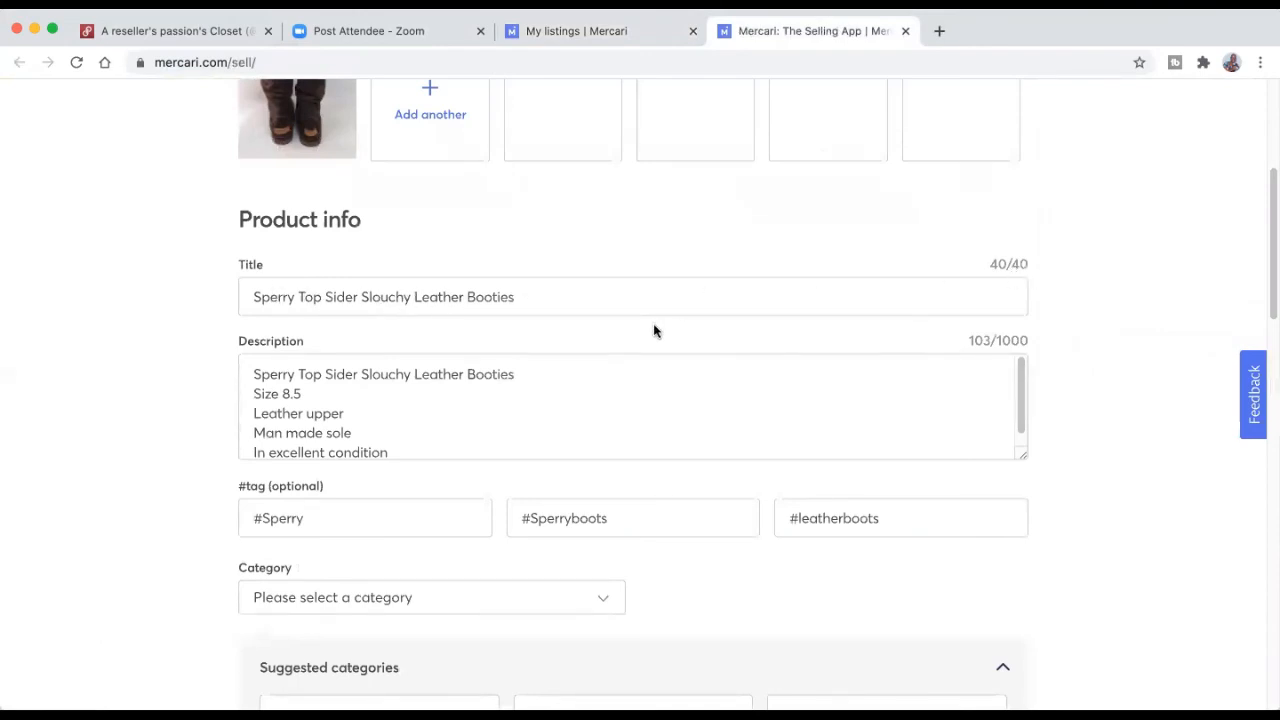
Step: Review the copied title, description and tags, and set the category to the suggested Women > Shoes > Boots
scroll(489, 391, "down", 1)
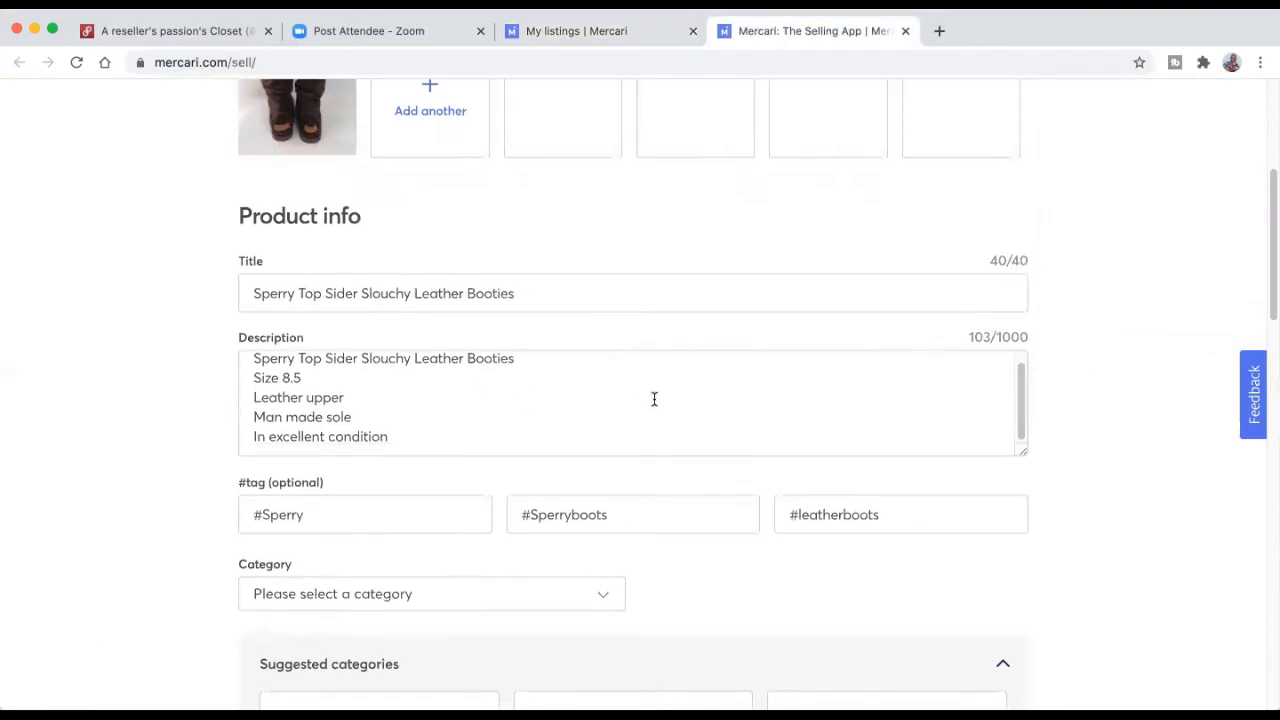
scroll(654, 403, "down", 2)
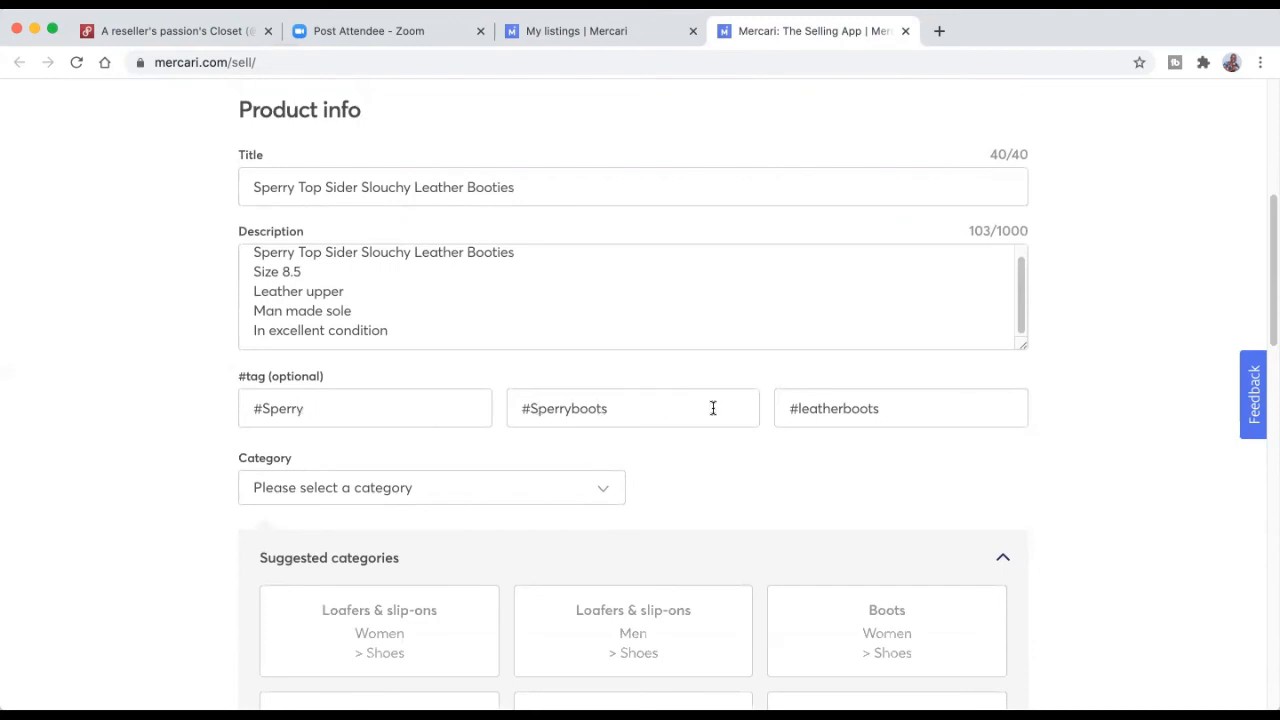
scroll(708, 410, "down", 2)
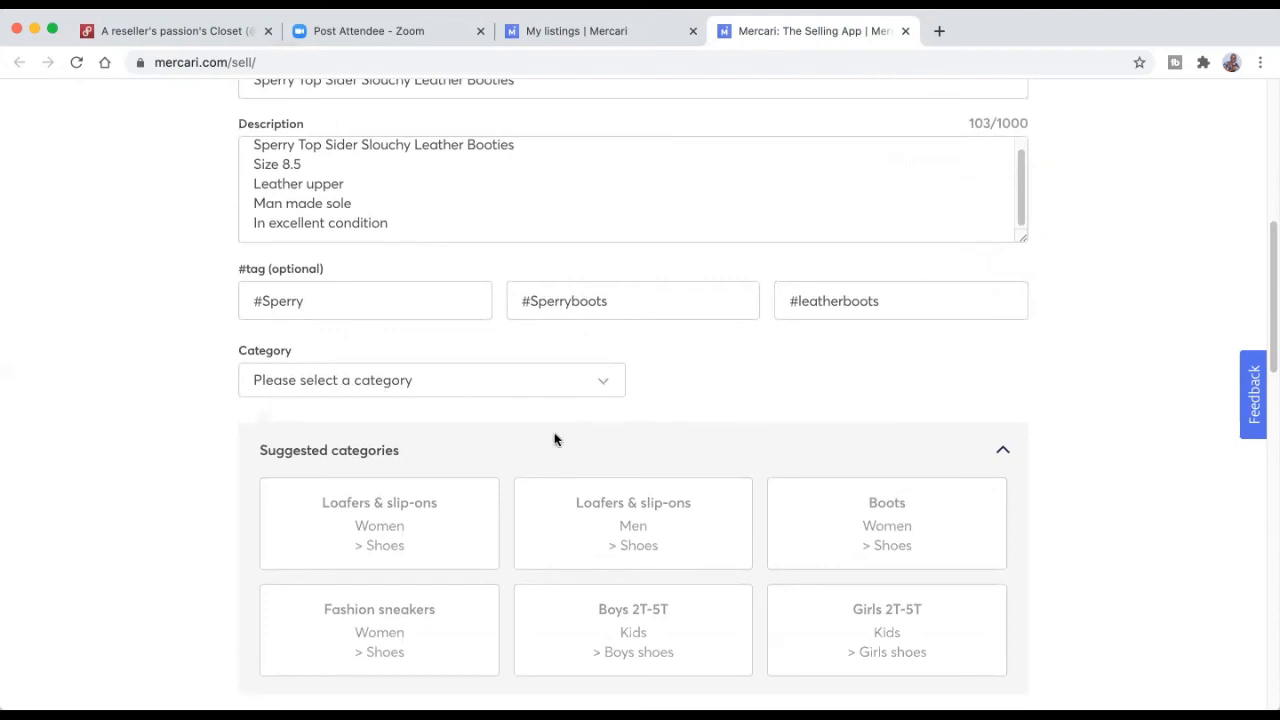
left_click(880, 522)
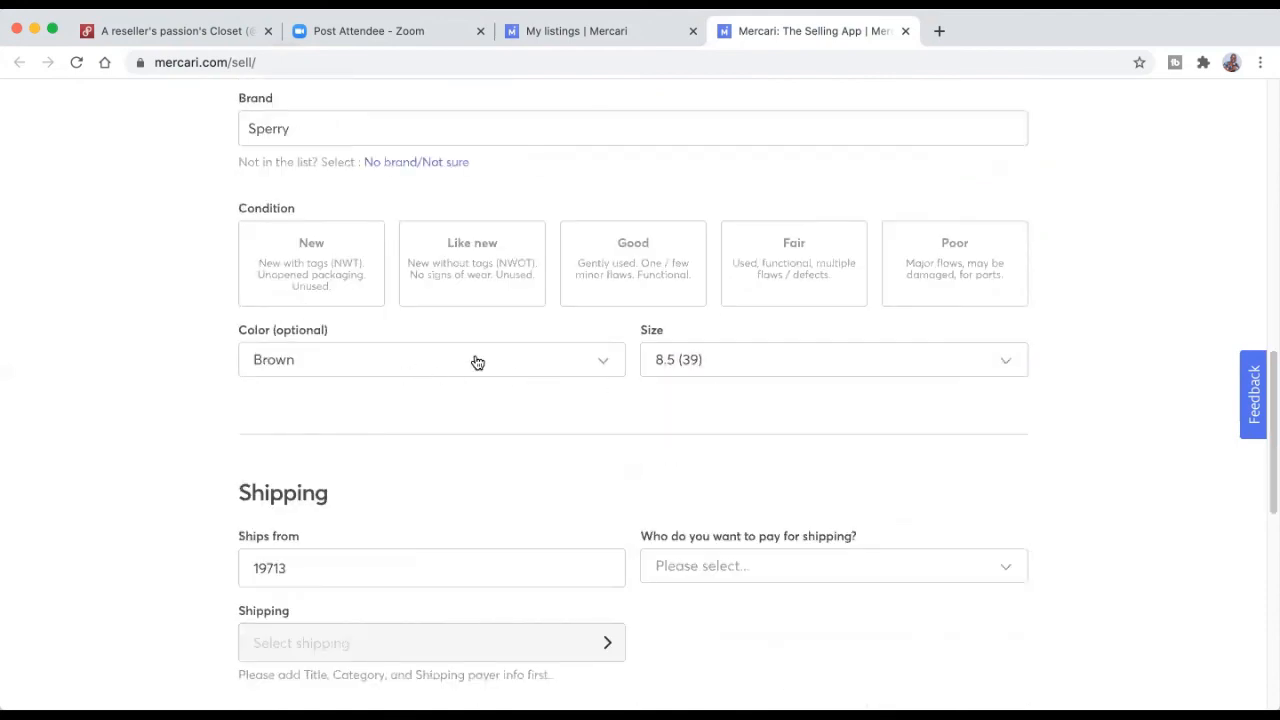
Step: Set the shipping payer to "I'll pay" and the shipping method to "Ship on your own", and save it
scroll(803, 393, "down", 1)
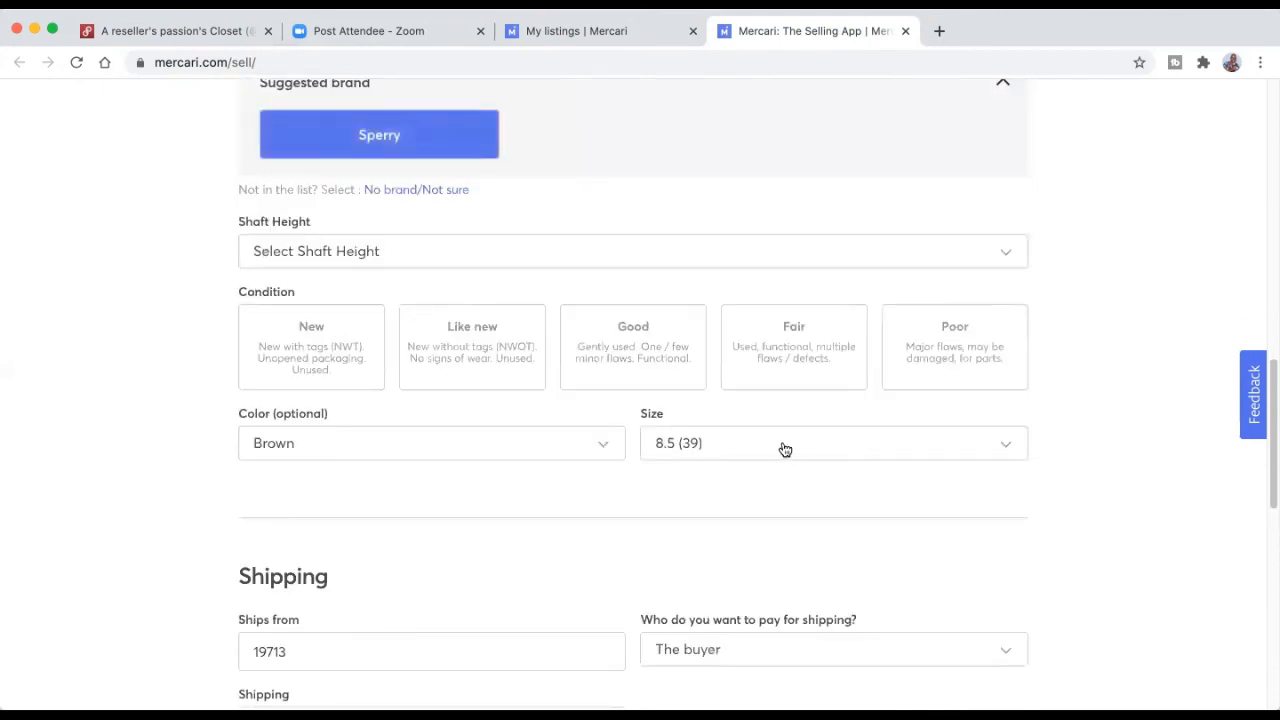
scroll(629, 437, "down", 5)
left_click(742, 357)
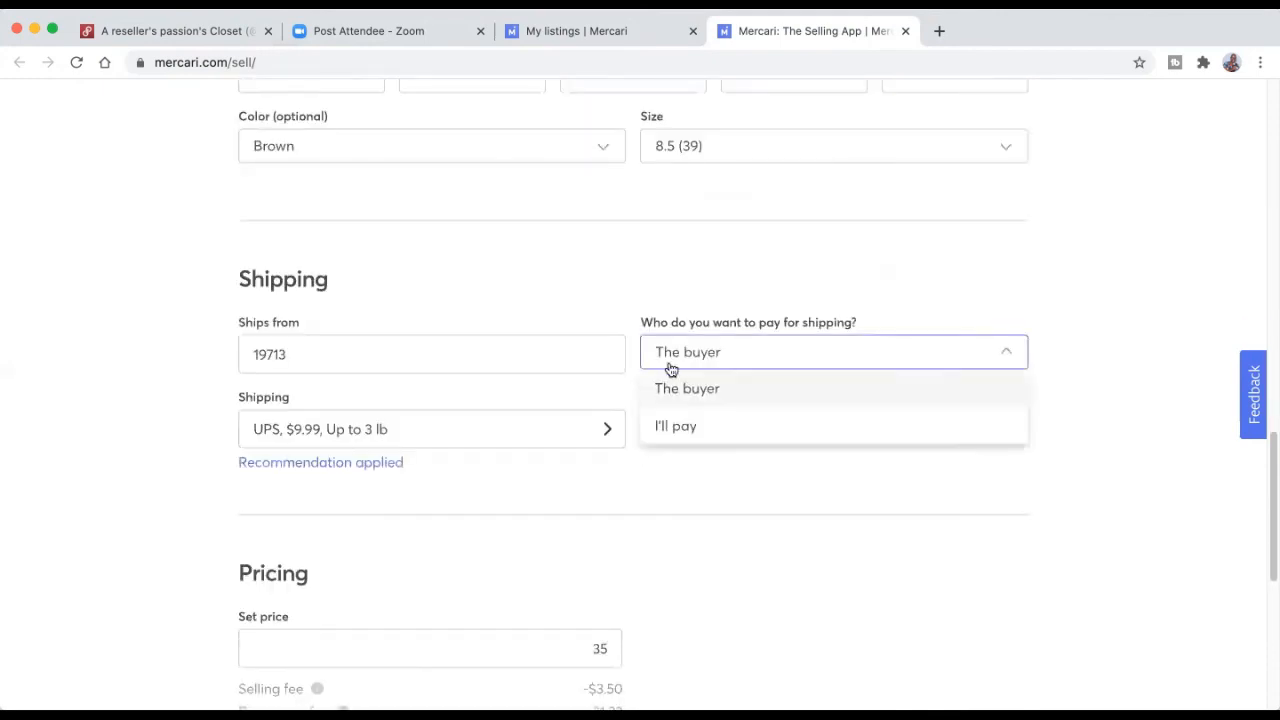
left_click(663, 428)
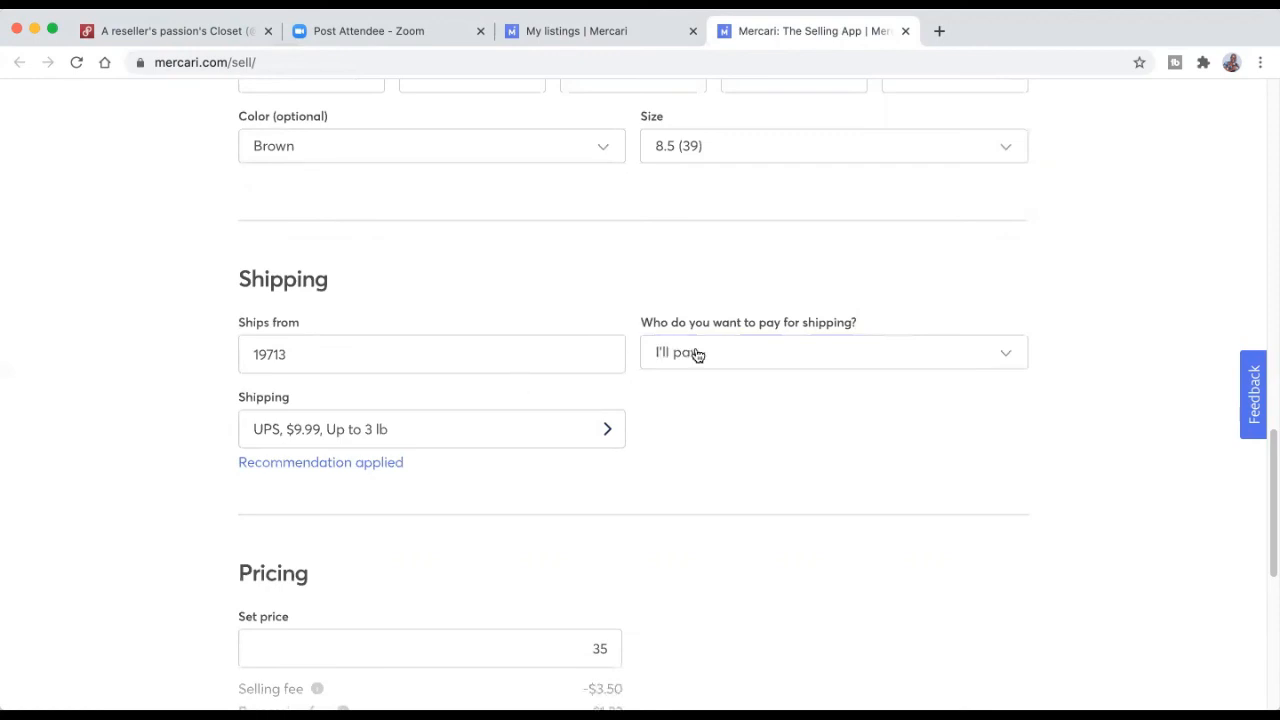
left_click(568, 428)
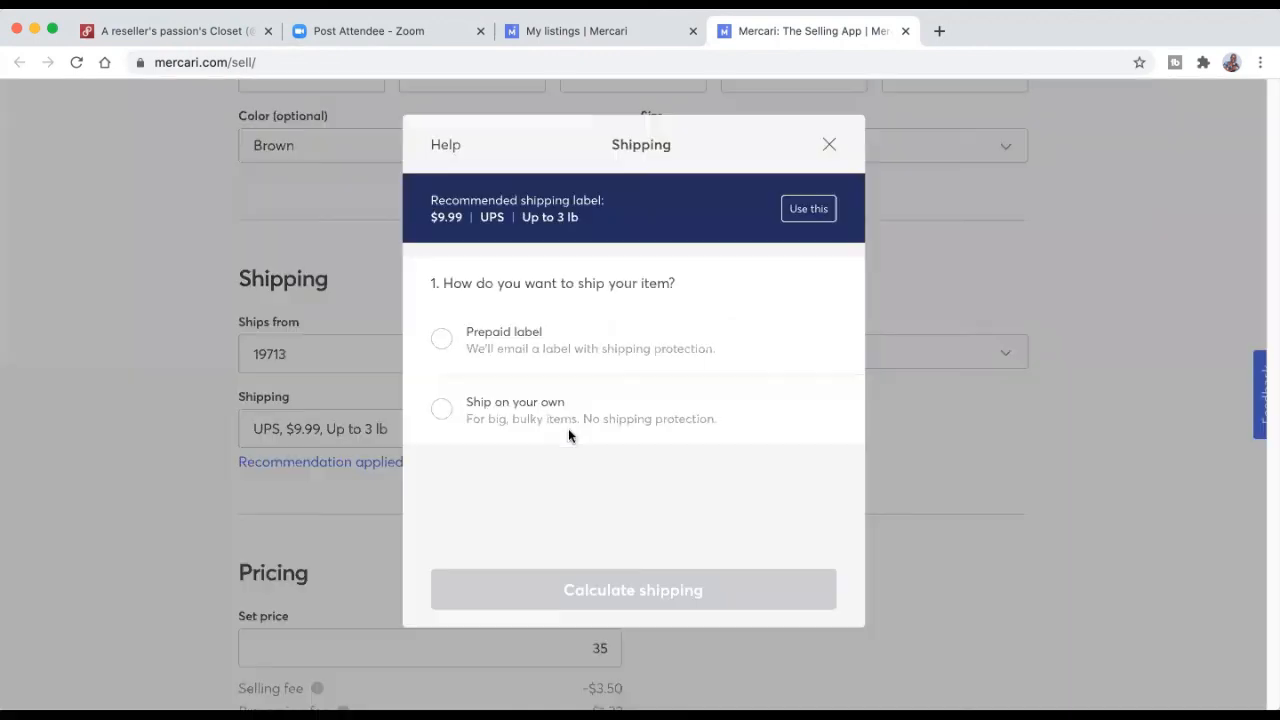
left_click(445, 414)
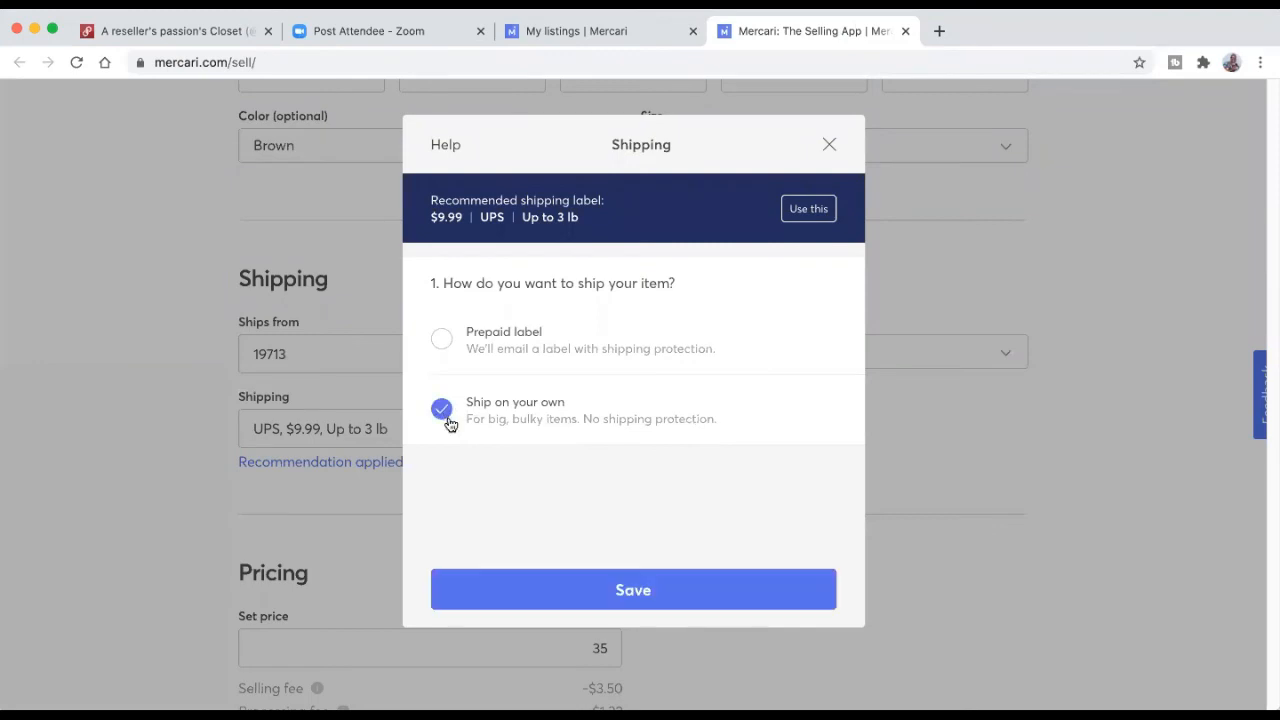
left_click(613, 588)
Step: Turn off Smart pricing and try to publish the copied listing
scroll(783, 457, "down", 5)
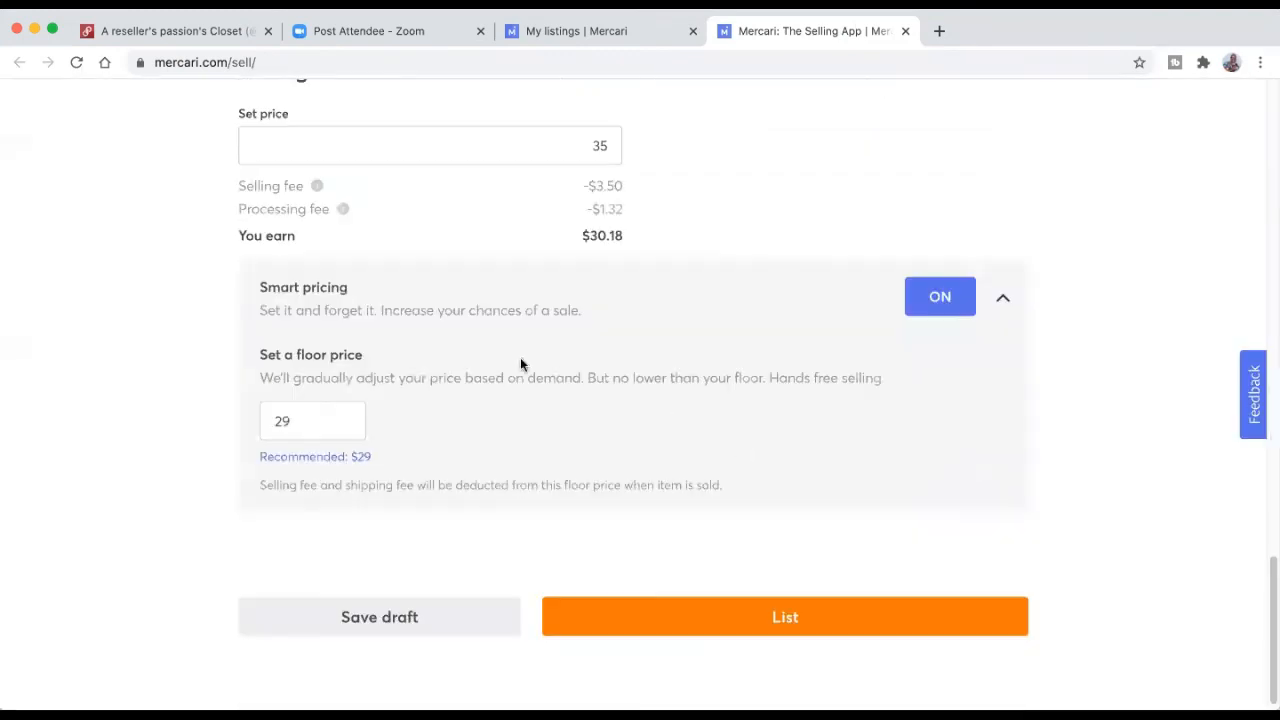
left_click(942, 310)
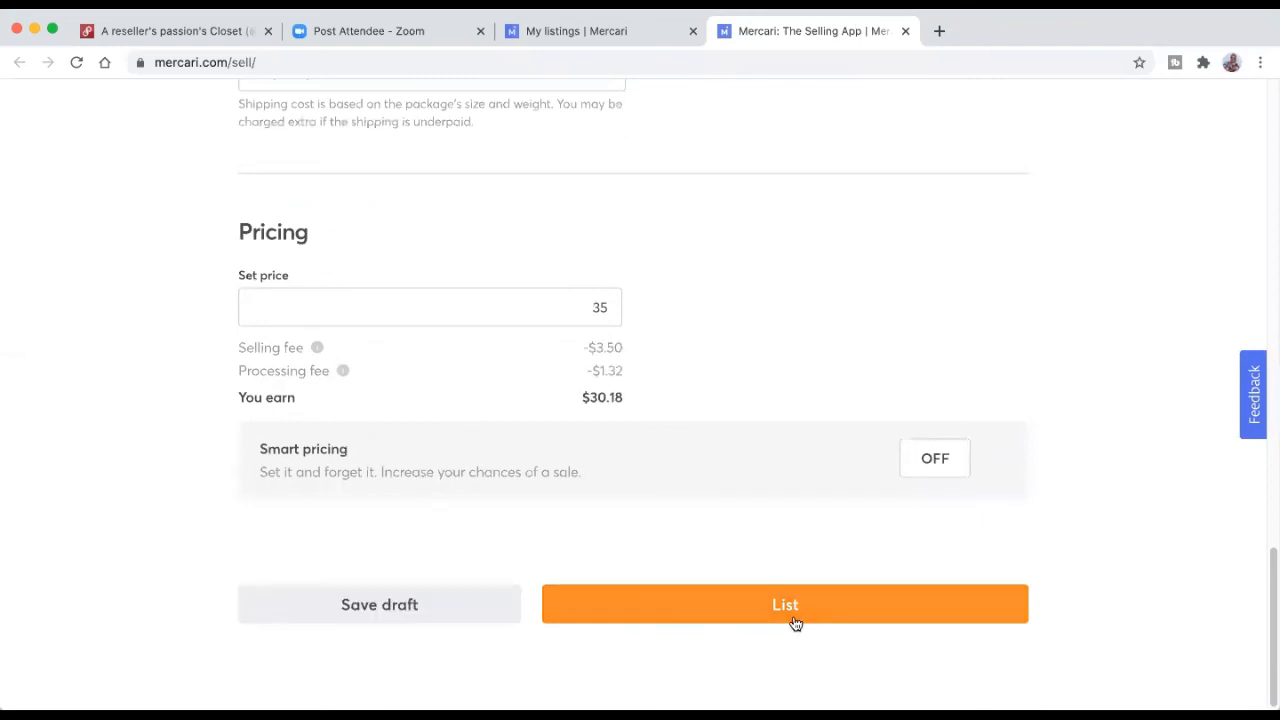
Step: Set the boots' shaft height to Mid-Calf and the end use to Everyday
scroll(790, 620, "up", 3)
scroll(789, 619, "up", 3)
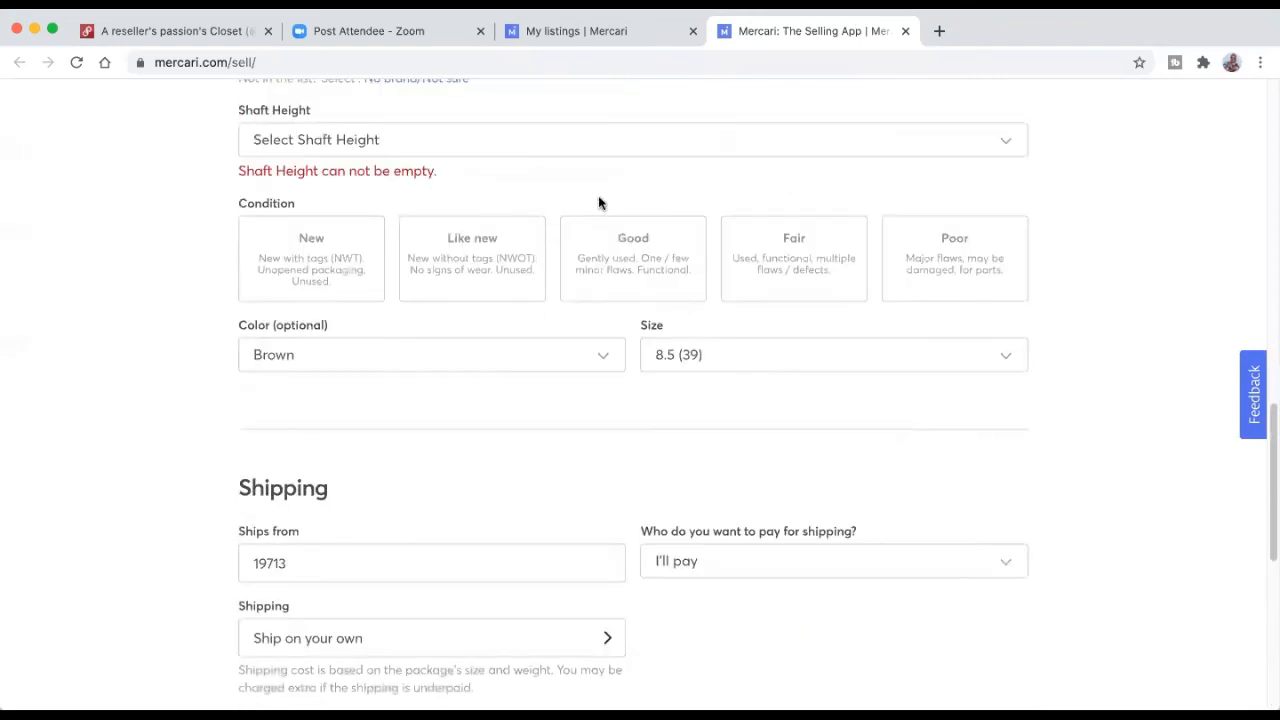
left_click(713, 151)
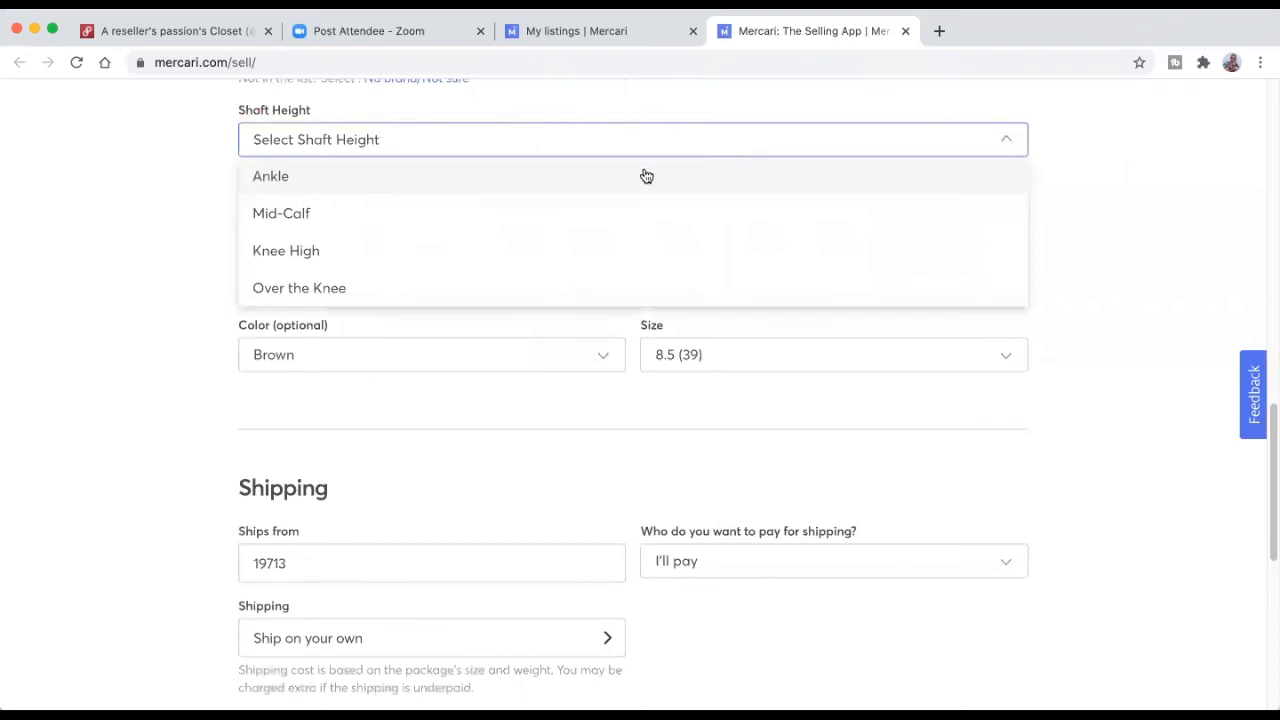
left_click(611, 212)
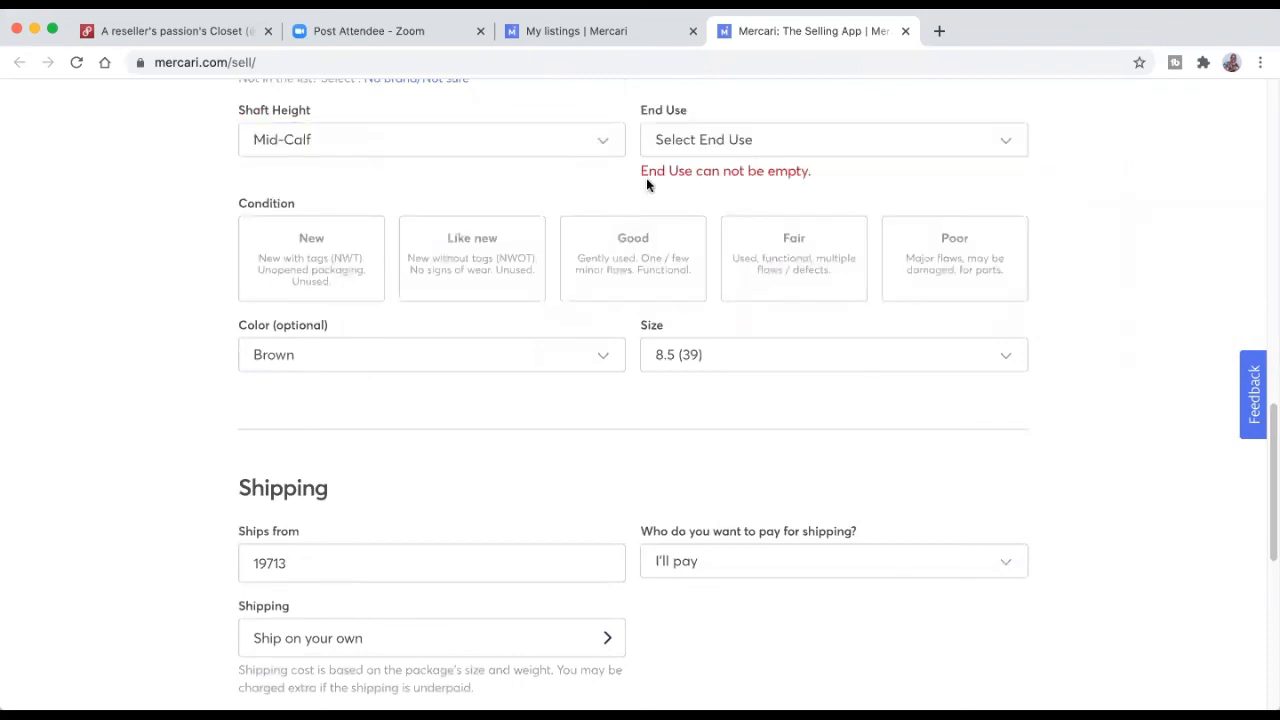
left_click(735, 148)
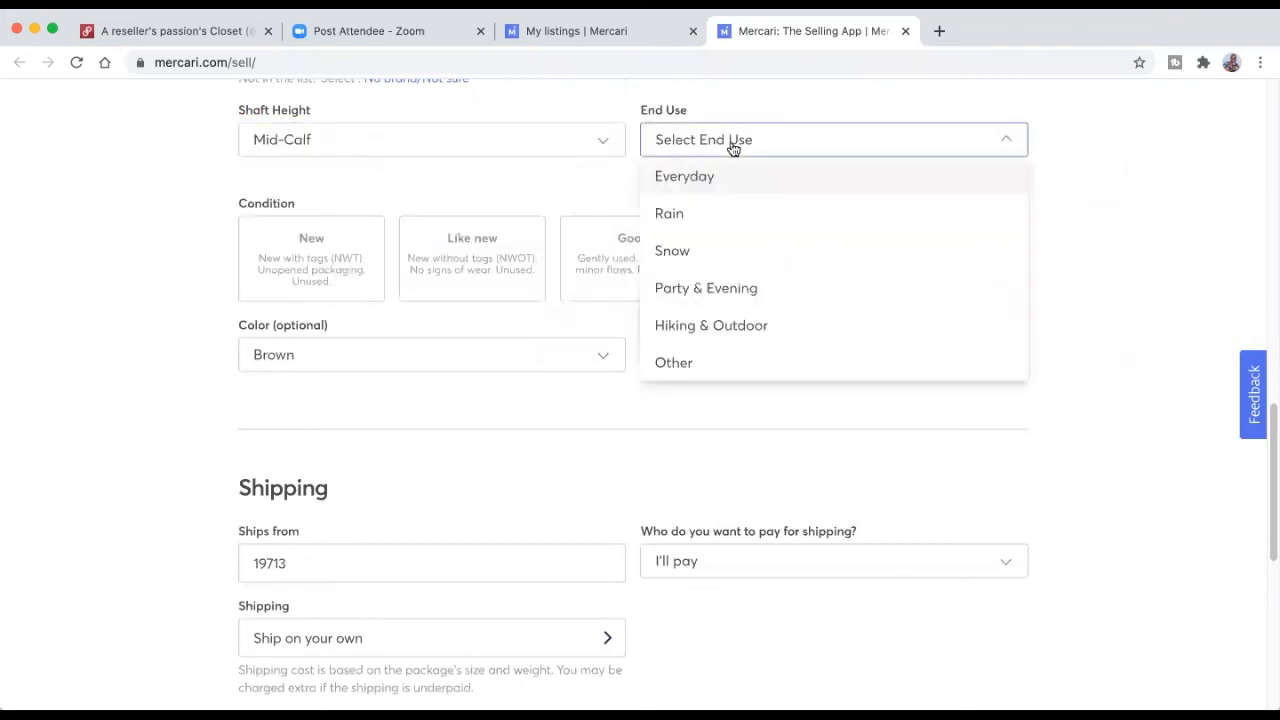
left_click(724, 178)
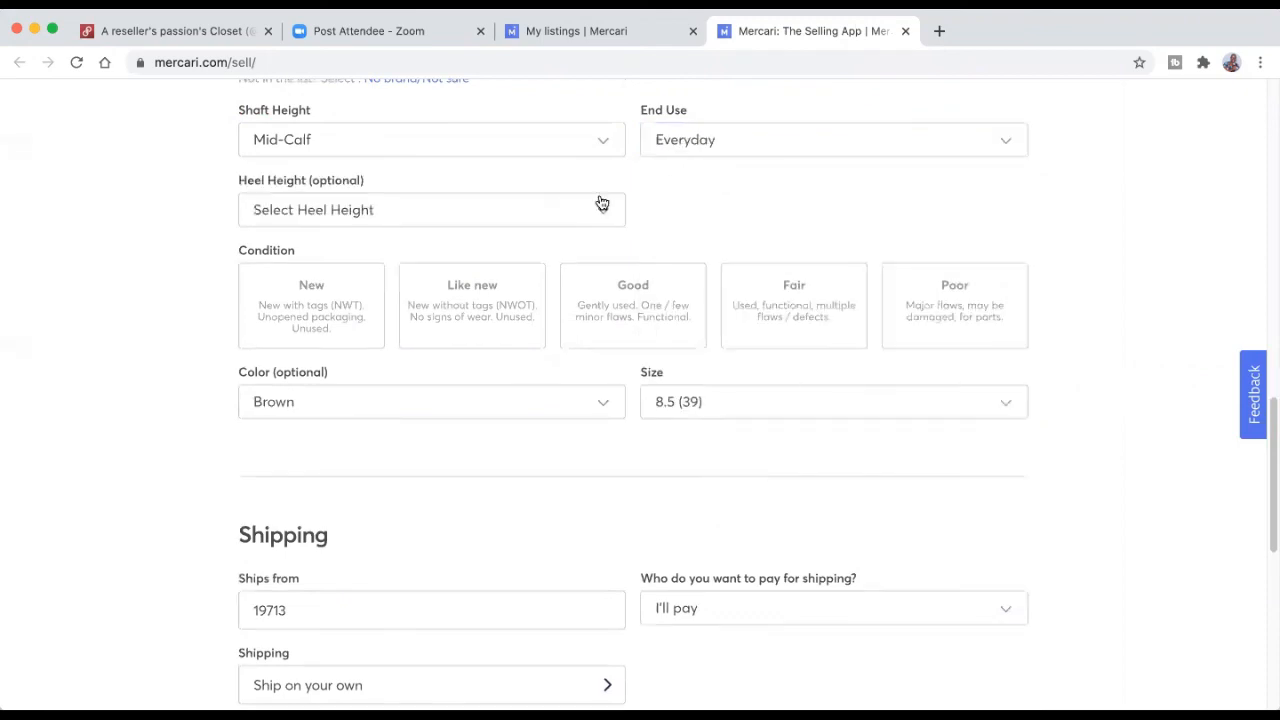
Step: Set the heel height to Flat (0"-1") and the material to Leather
left_click(526, 211)
left_click(496, 250)
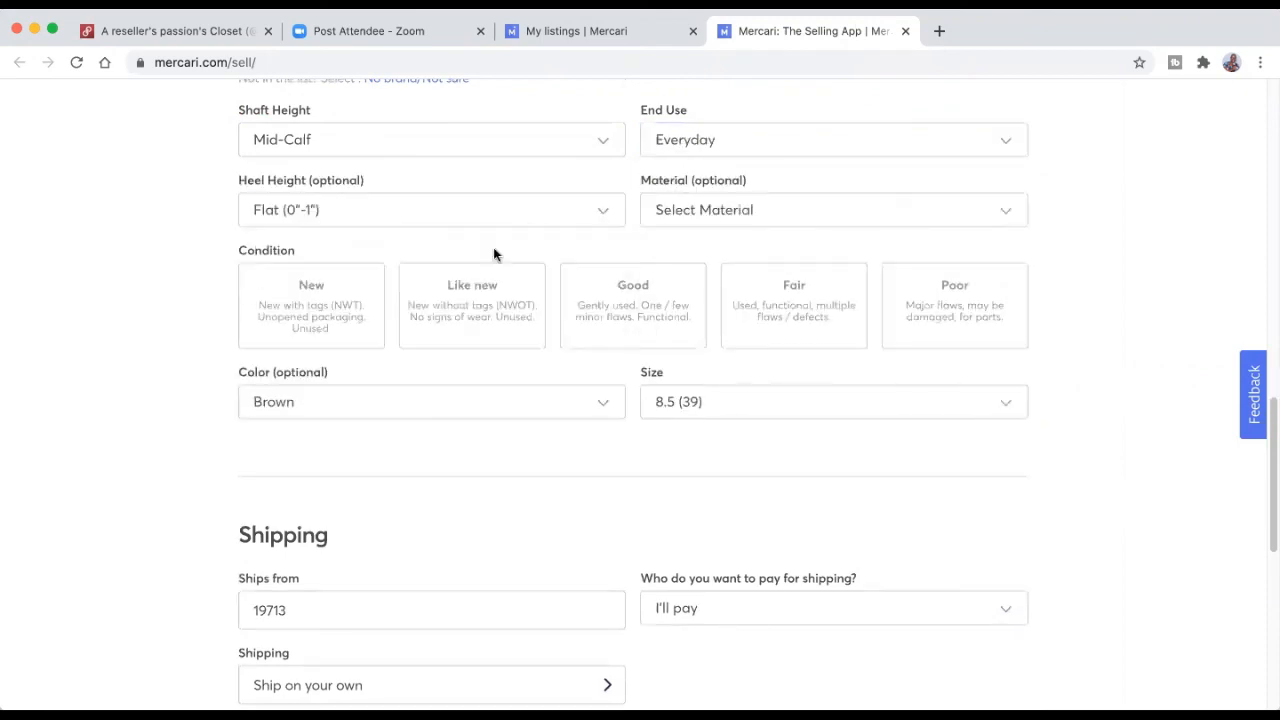
left_click(743, 209)
left_click(716, 258)
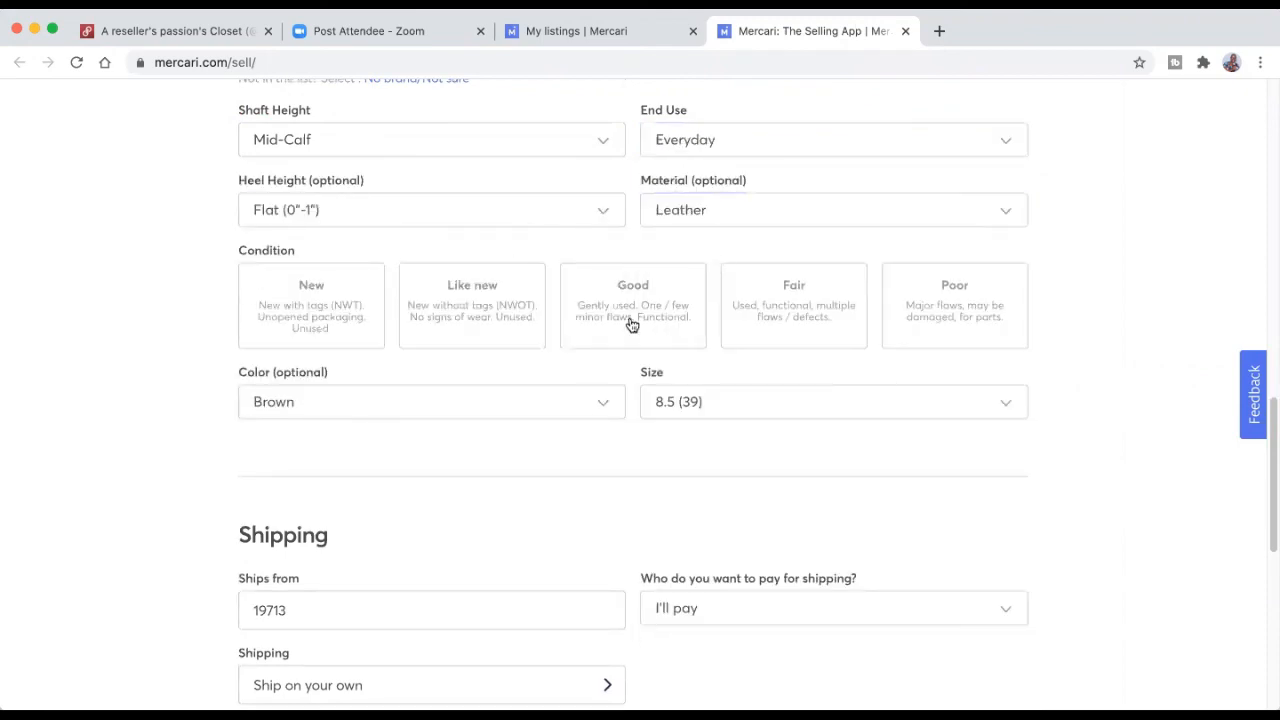
Step: Mark the item's condition as Good and publish the copied Sperry booties listing
left_click(623, 298)
scroll(1080, 363, "down", 6)
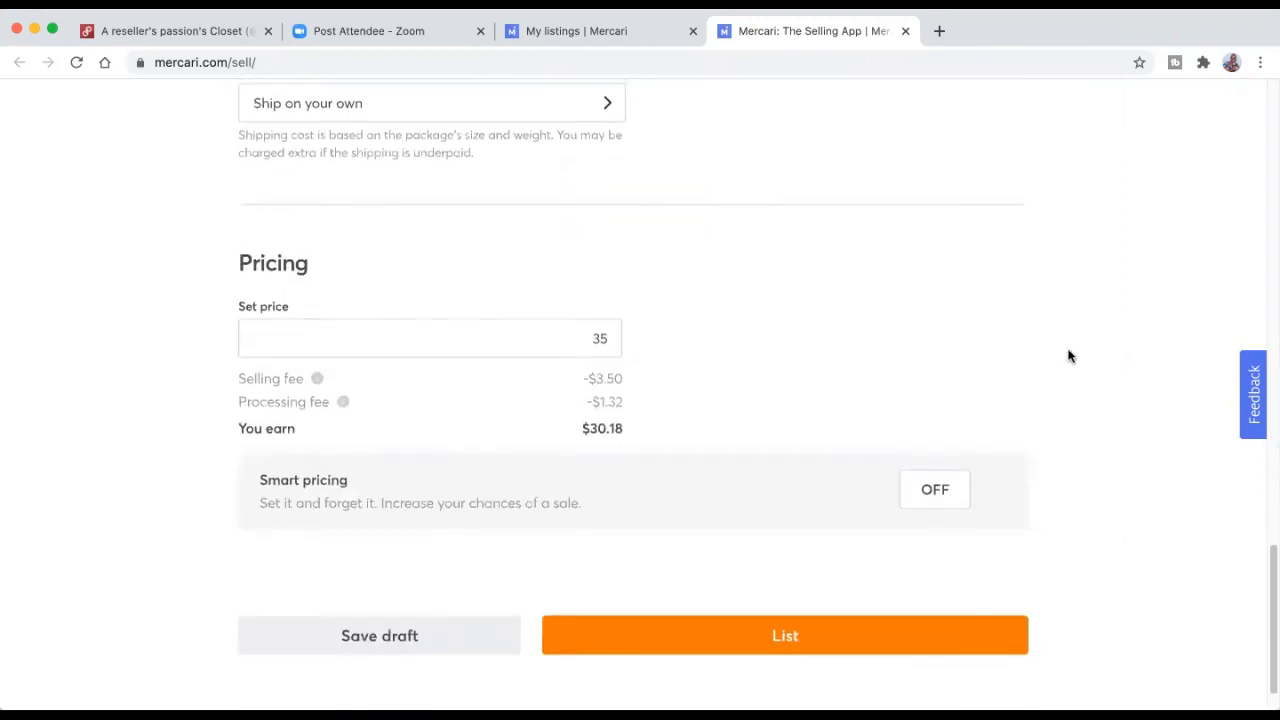
left_click(675, 620)
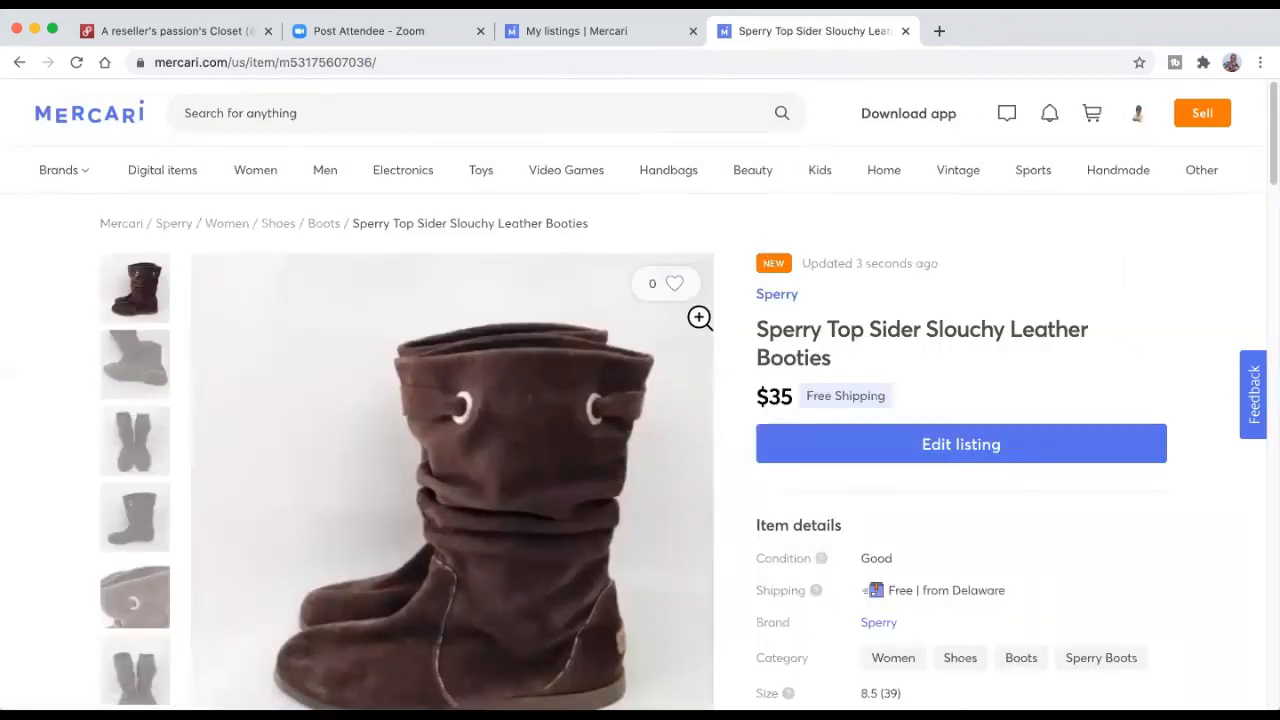
Step: Return to the active listings, dismiss the copy overlay and open the additional actions for the original Sperry booties listing
left_click(631, 30)
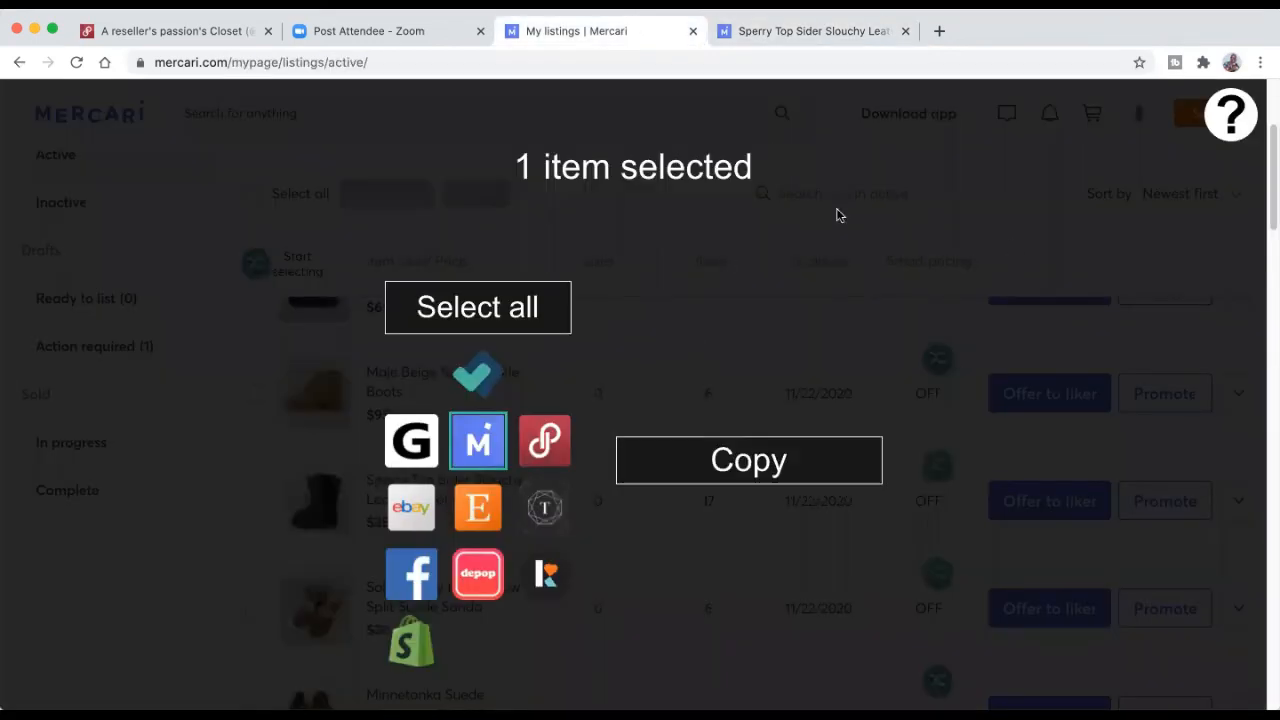
left_click(669, 218)
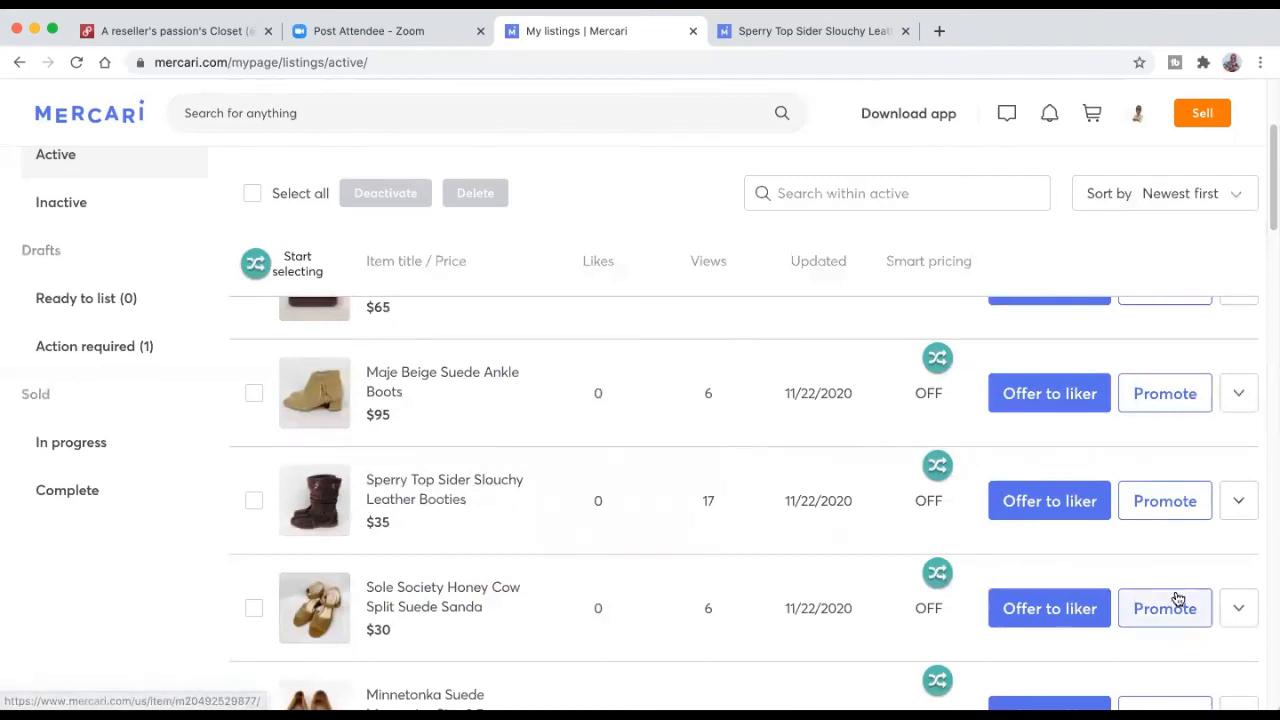
scroll(1200, 600, "down", 1)
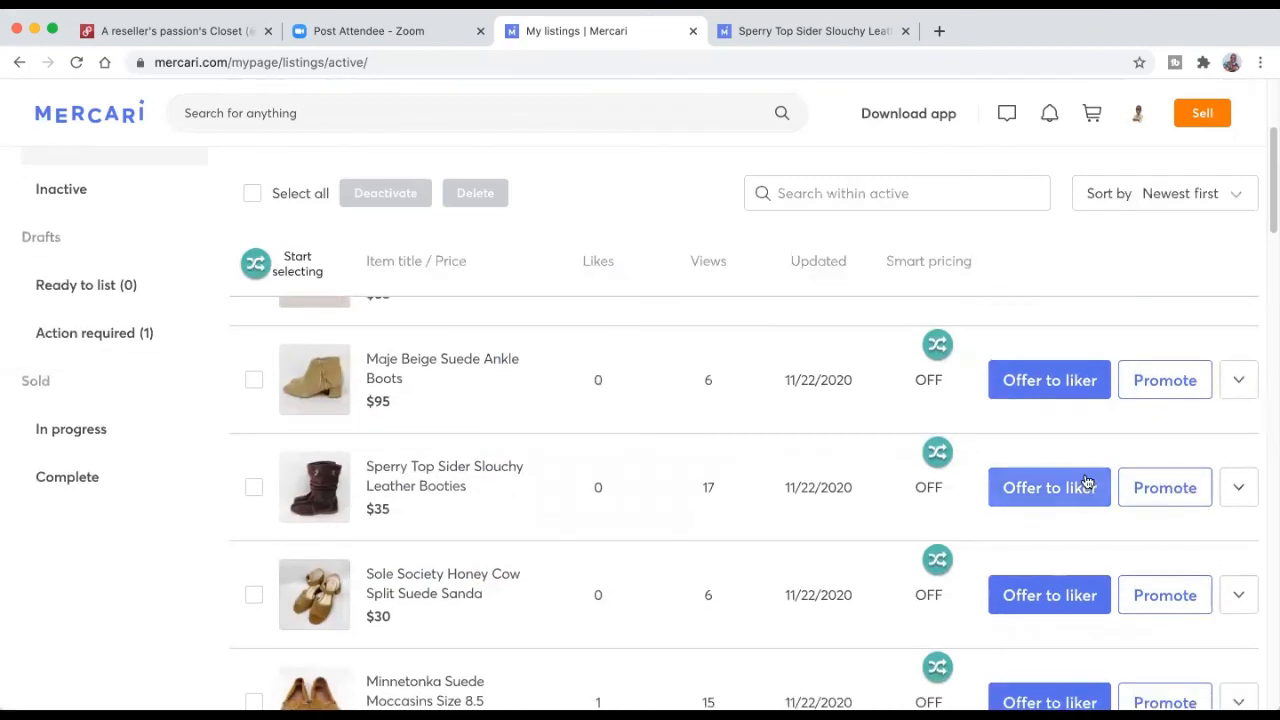
left_click(1238, 490)
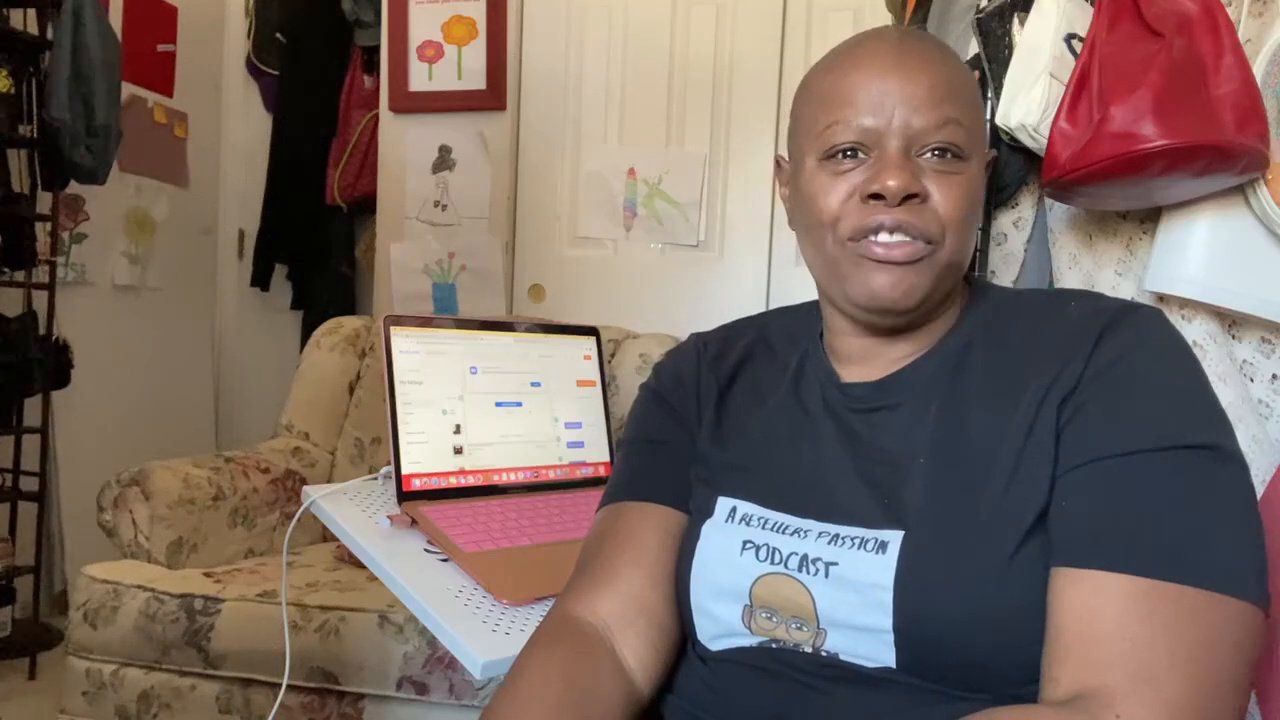